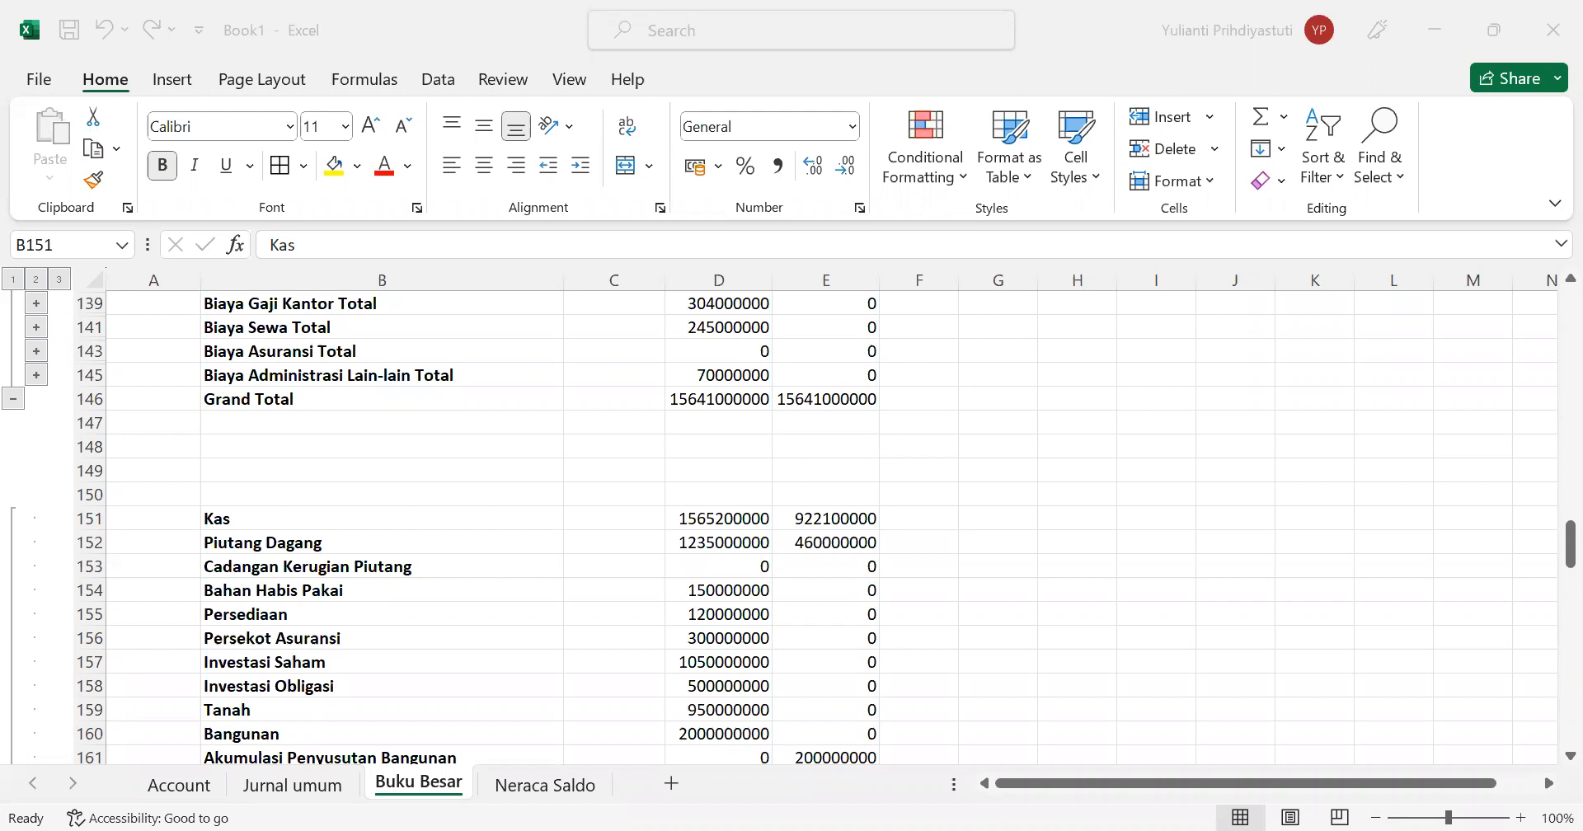
# Step: Compare the account totals on the Buku Besar sheet with the Transaksi Debet and Kredit columns on Neraca Saldo, including the totals row
pyautogui.click(557, 790)
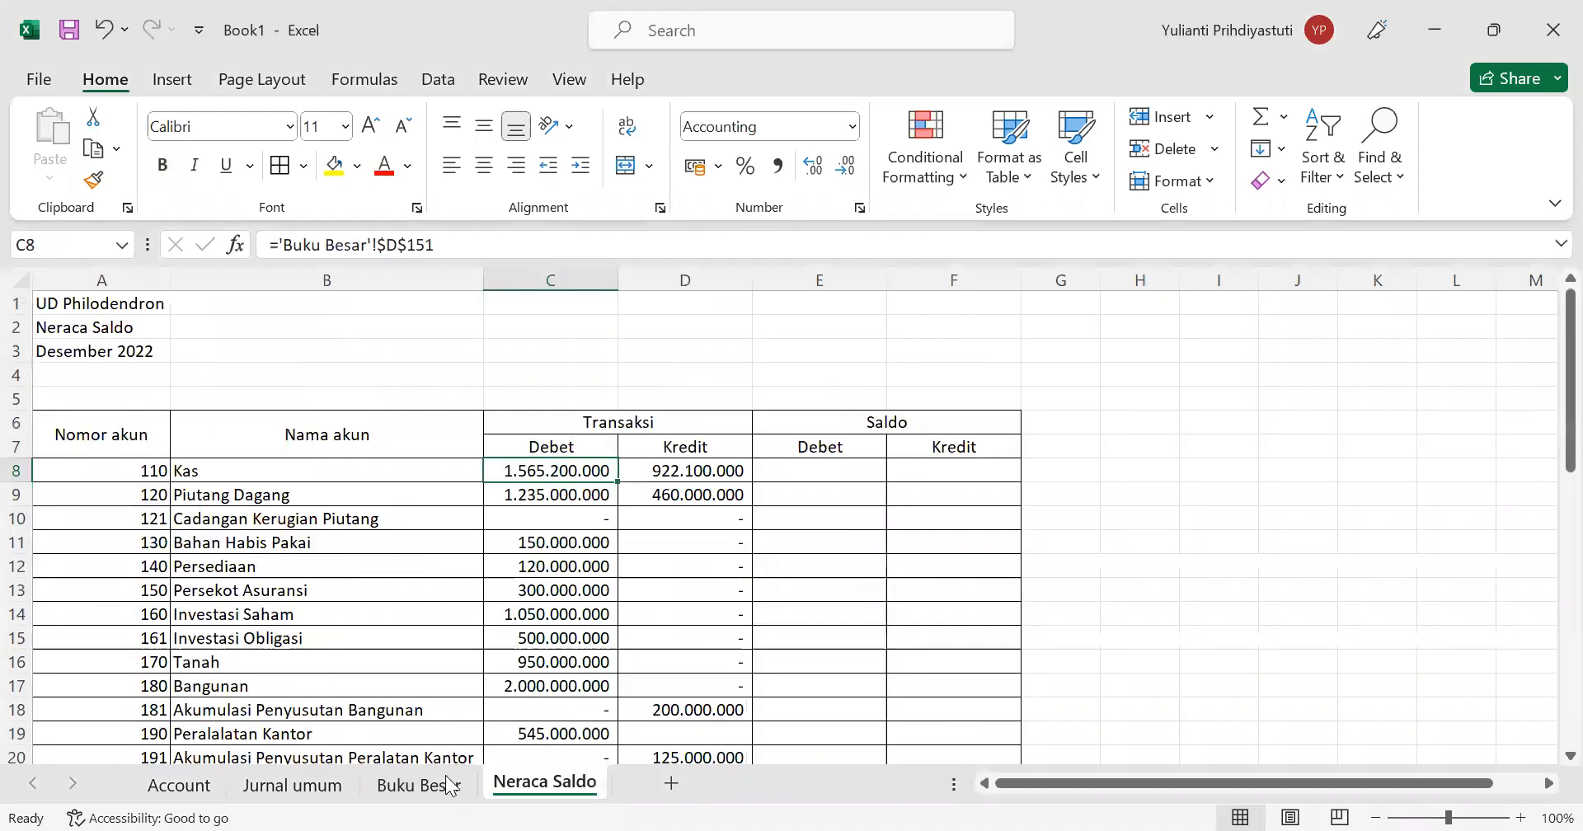
pyautogui.click(418, 785)
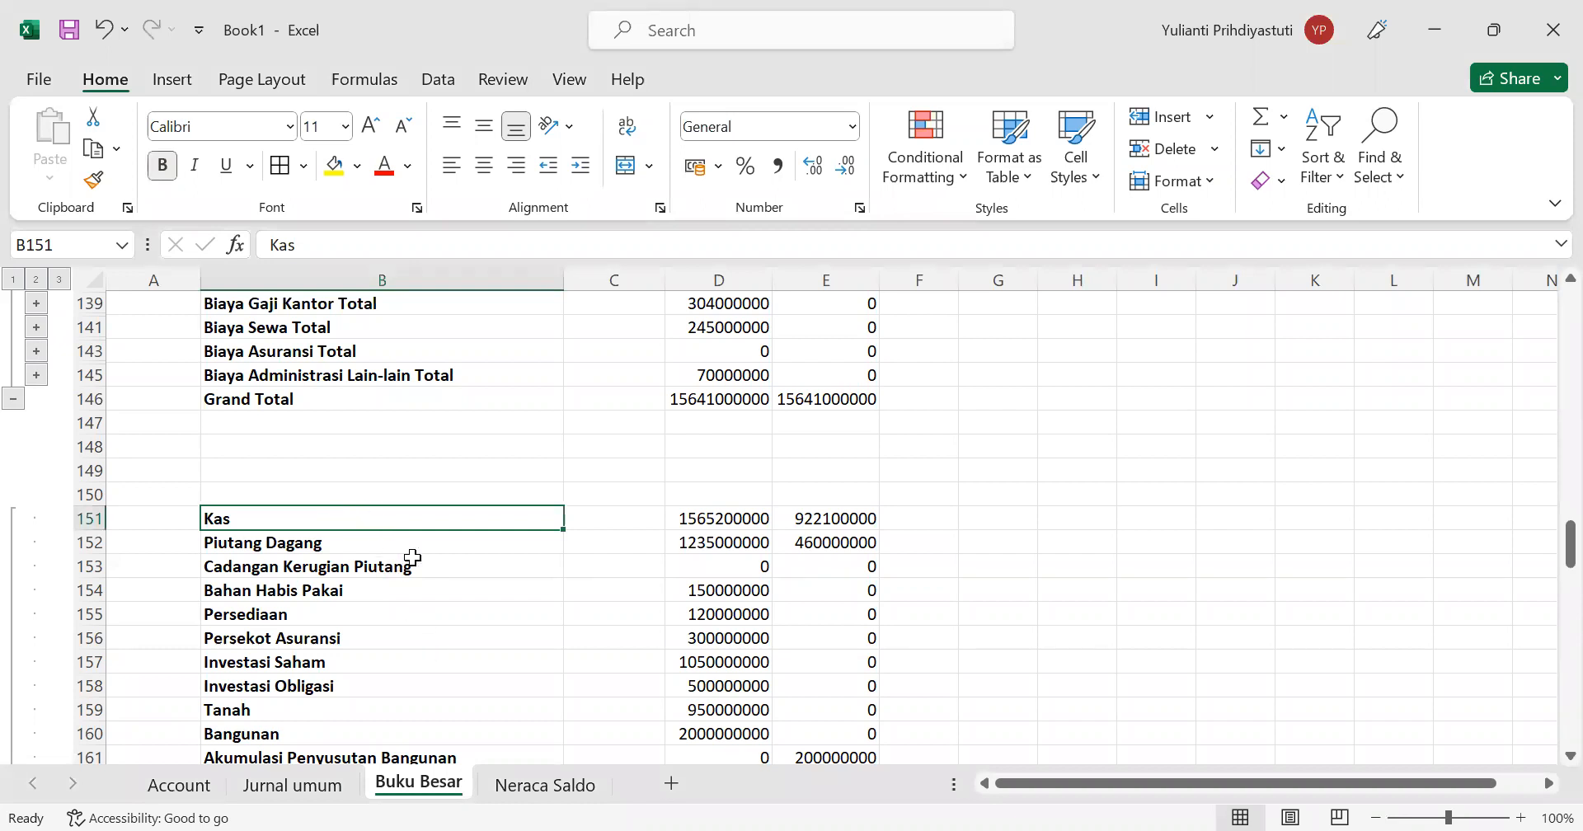
pyautogui.click(375, 541)
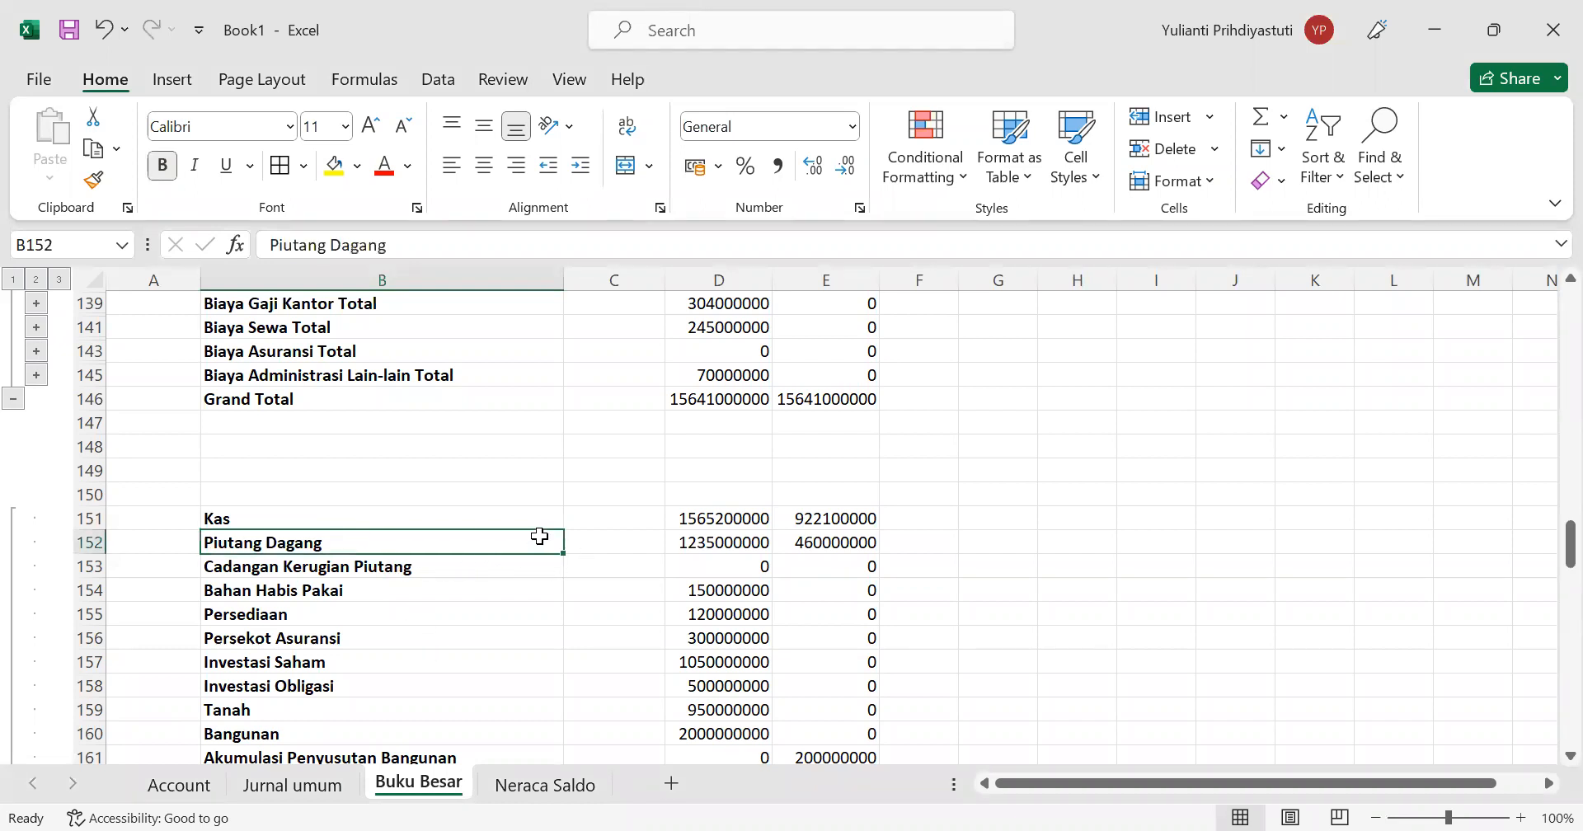
pyautogui.click(660, 541)
pyautogui.click(567, 784)
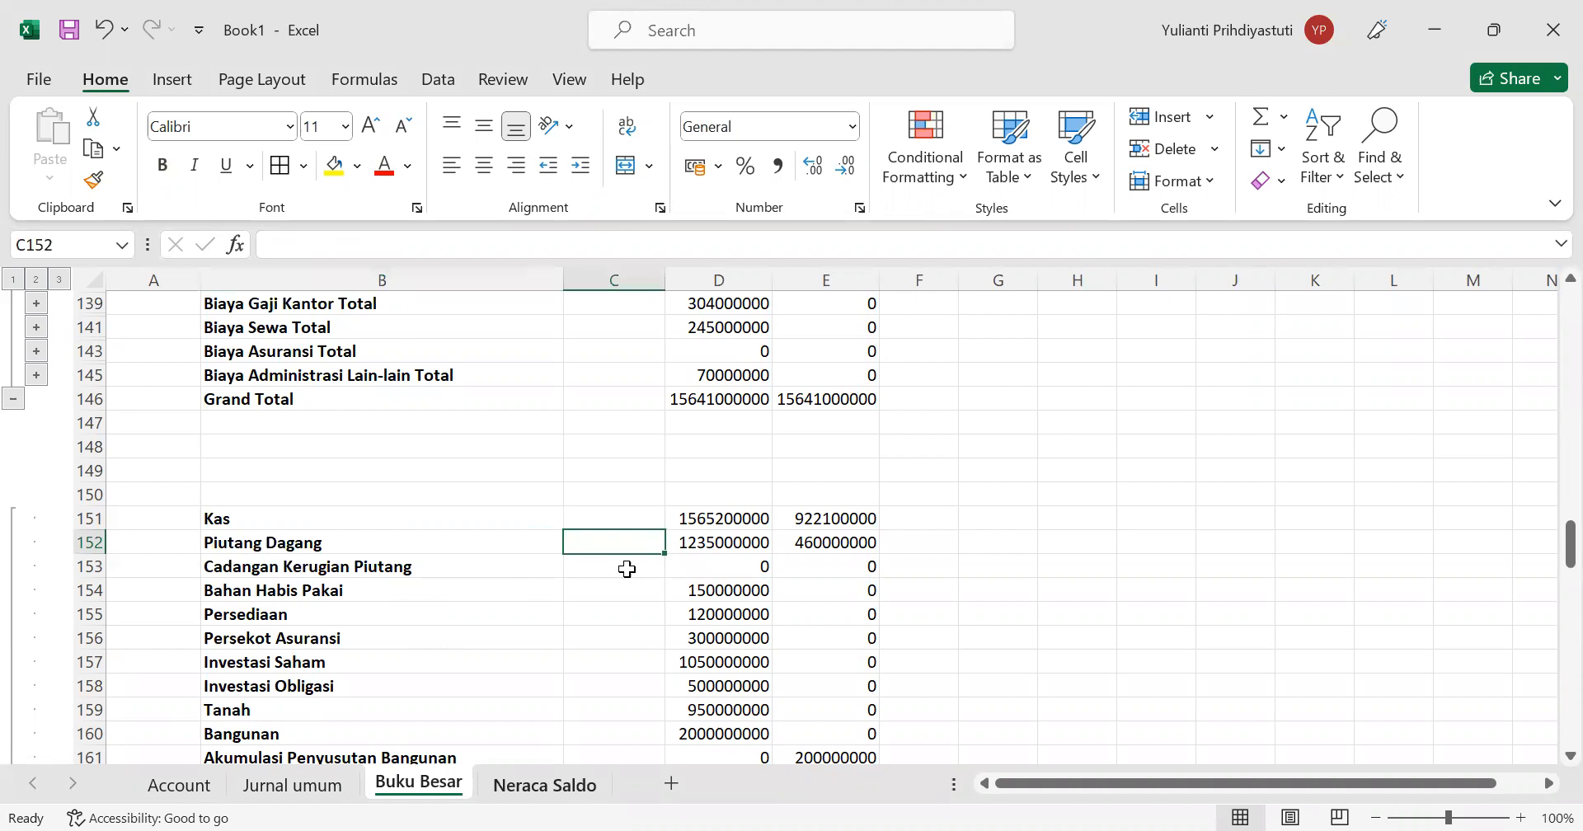
pyautogui.scroll(-12, 658, 507)
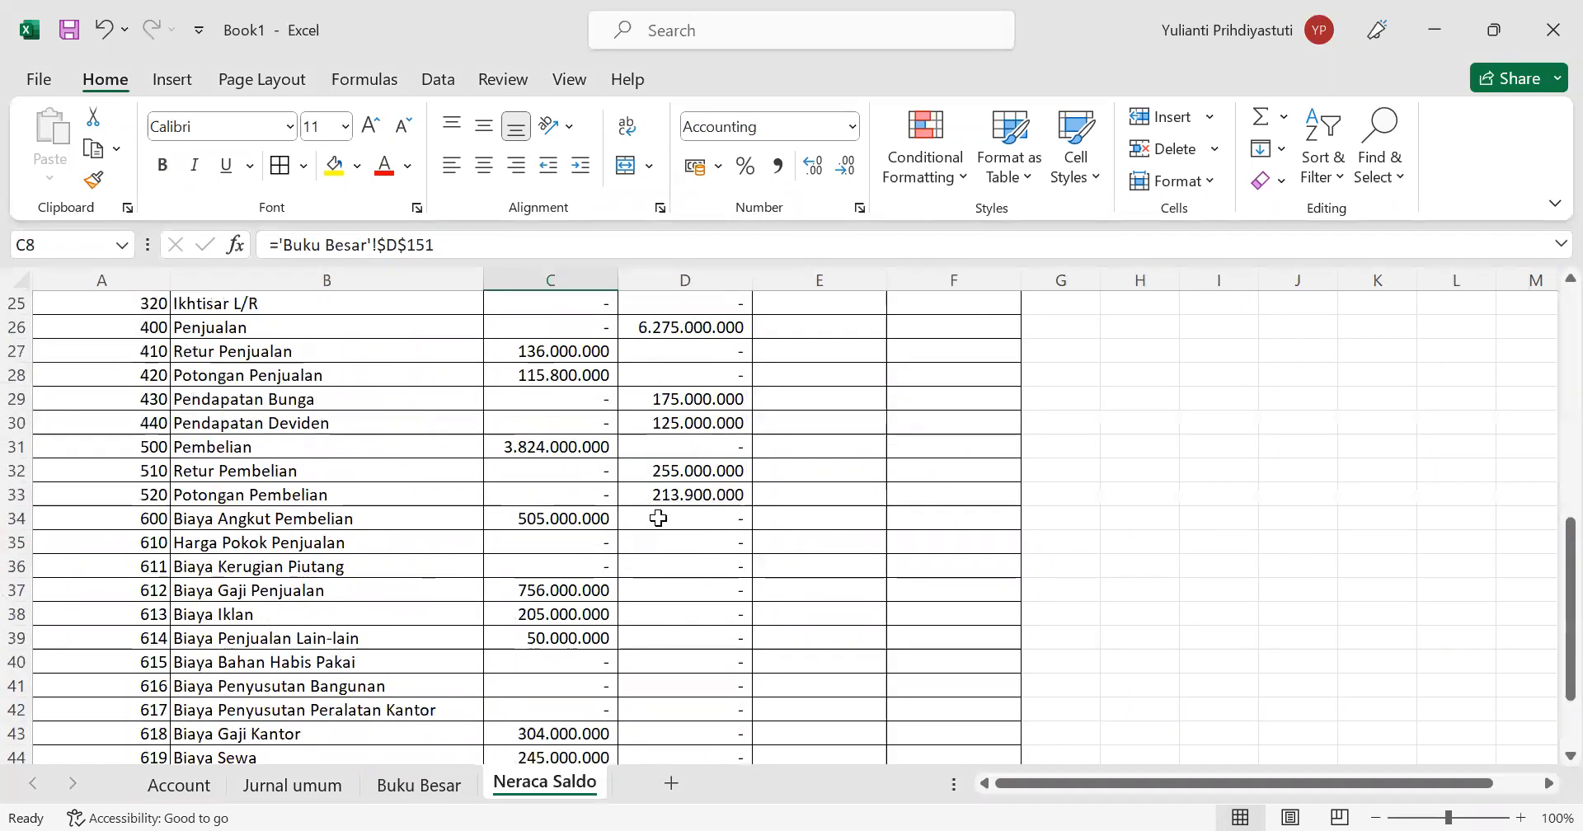
pyautogui.click(681, 563)
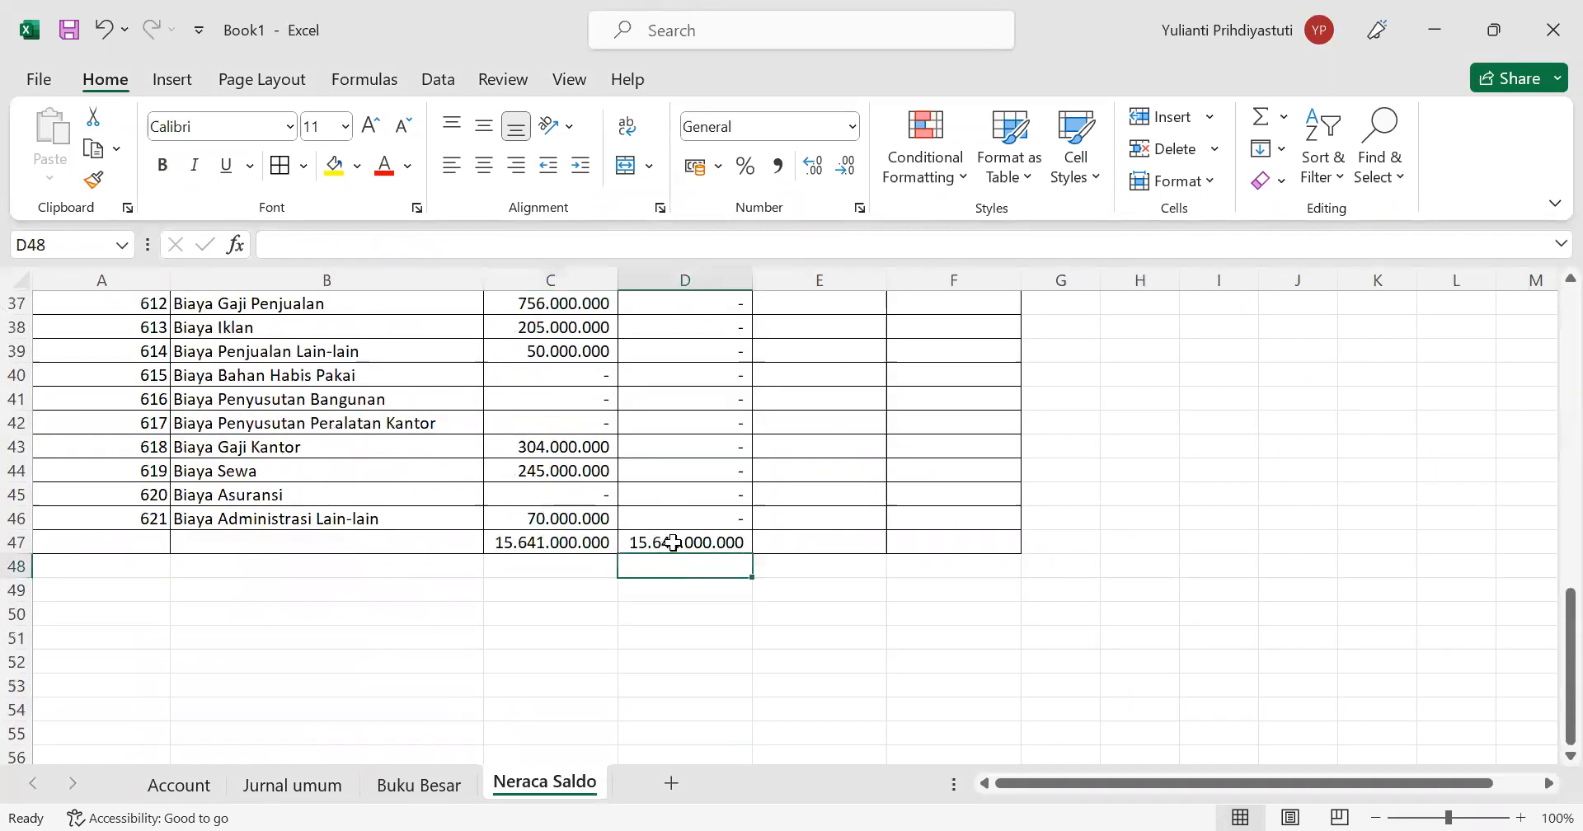
pyautogui.click(672, 543)
pyautogui.click(464, 786)
pyautogui.scroll(-10, 625, 516)
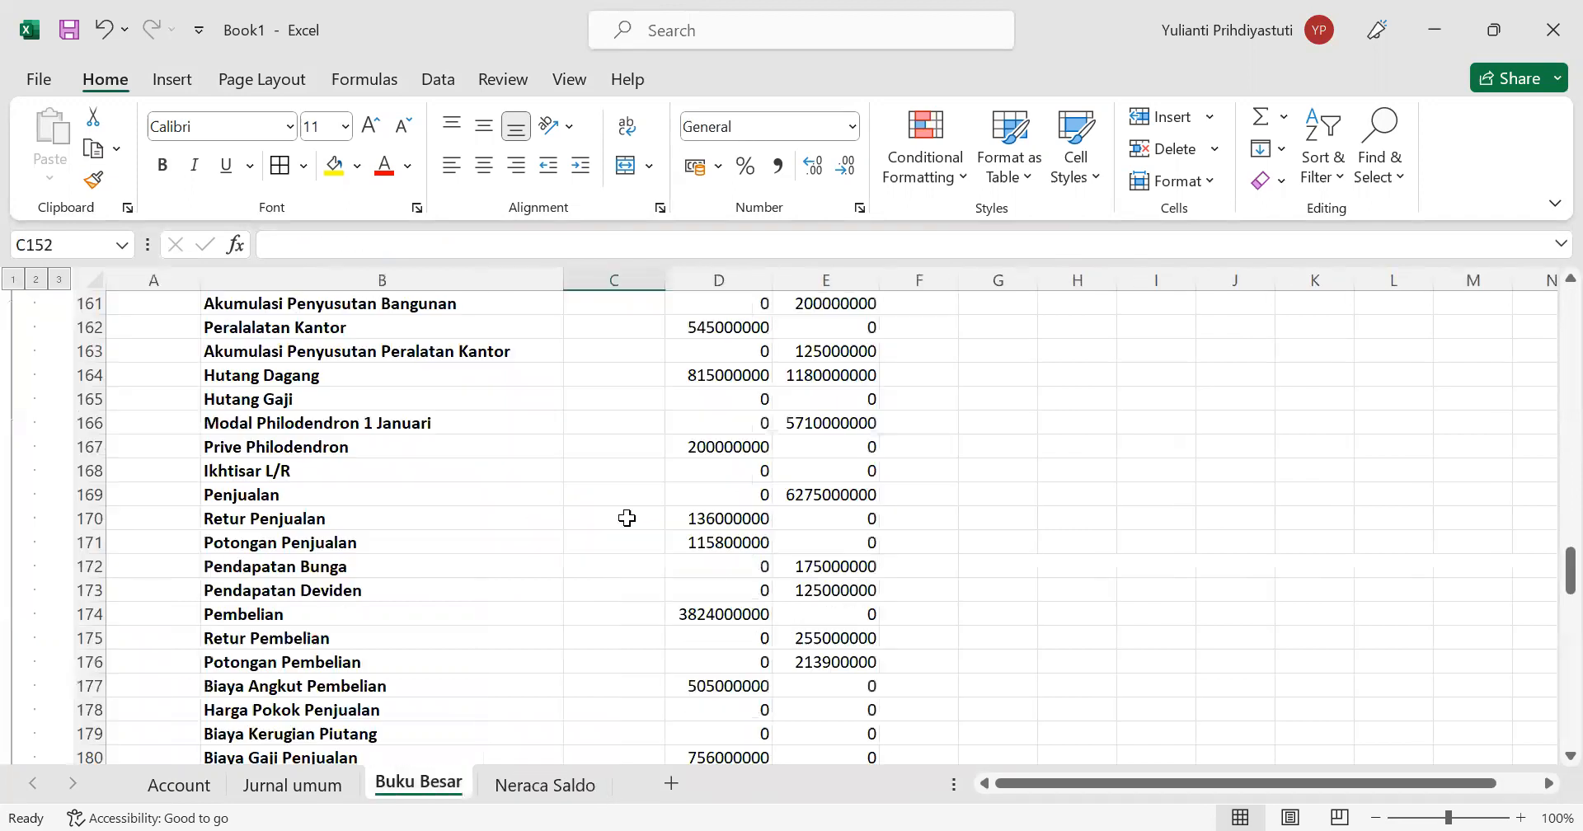
pyautogui.scroll(4, 576, 799)
pyautogui.hotkey('ctrl', 'pagedown')
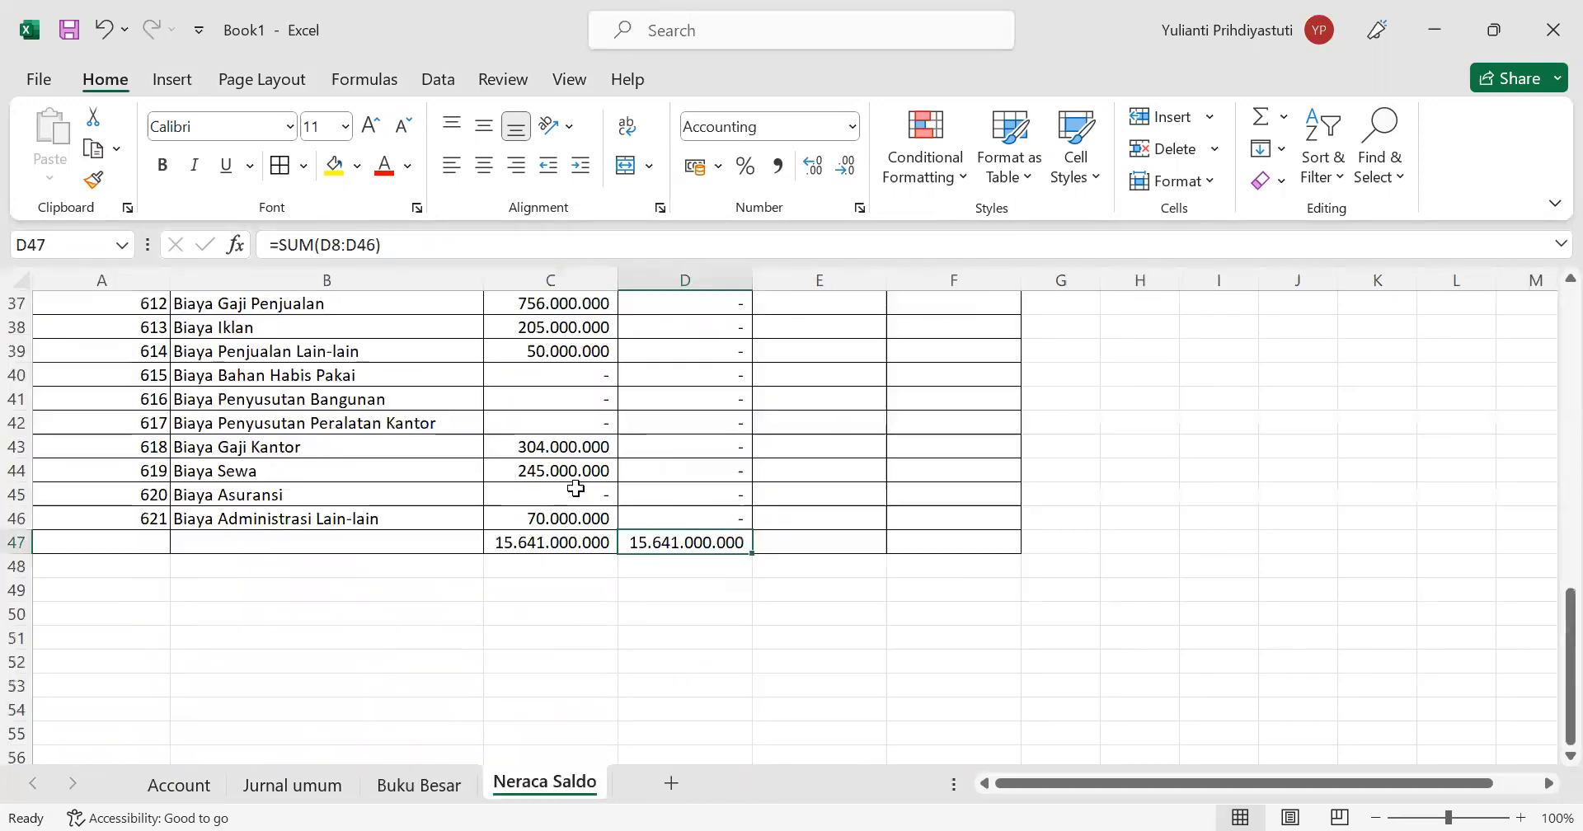
pyautogui.scroll(9, 590, 470)
pyautogui.scroll(3, 594, 475)
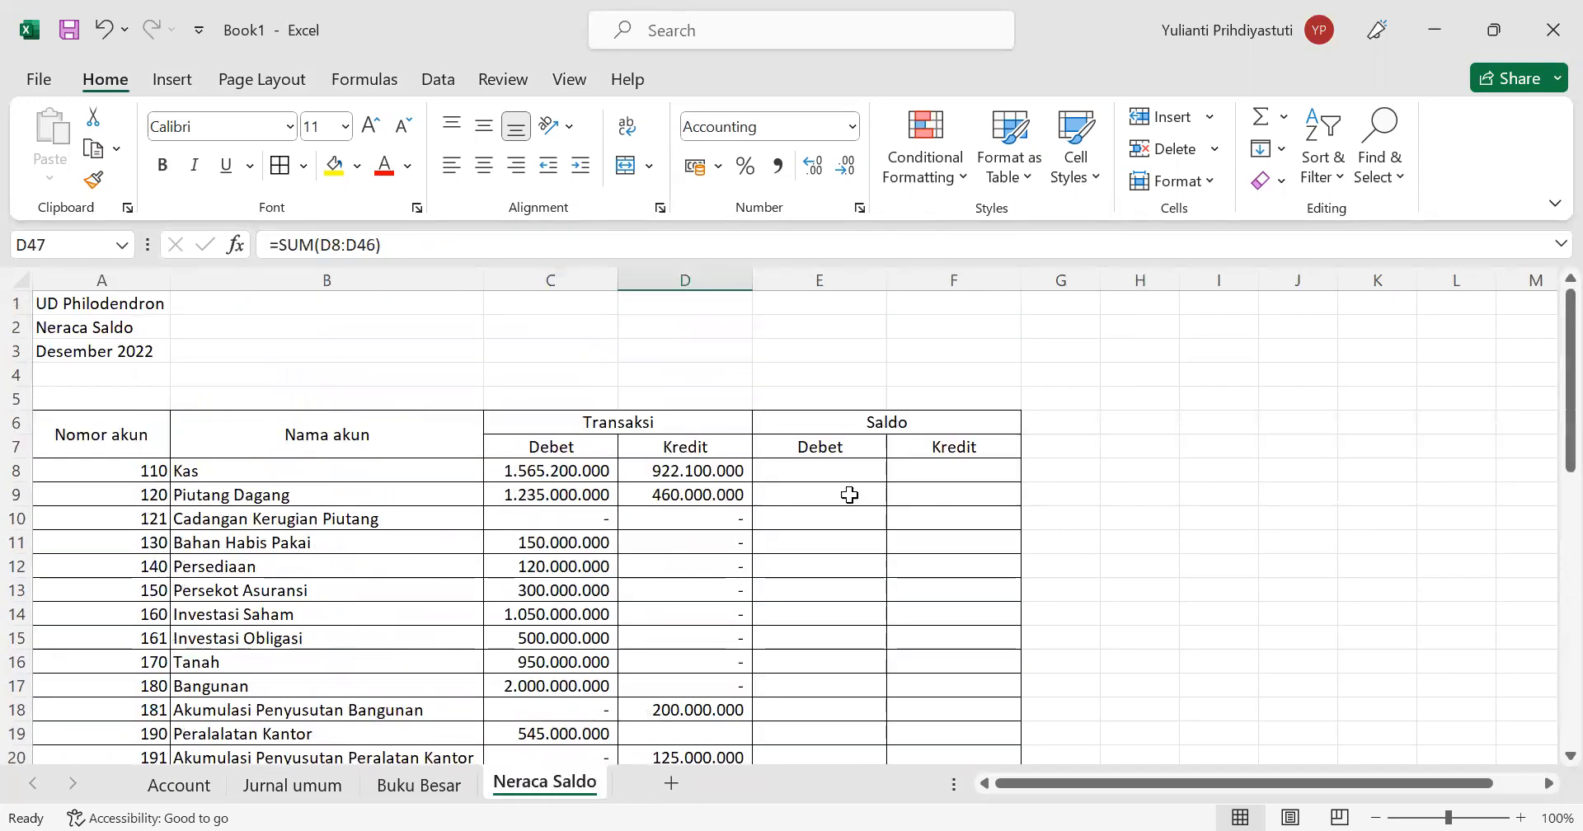
# Step: Enter =IF(C8>D8;C8-D8;0) in E8 to calculate the Saldo Debet of the Kas account on Neraca Saldo
pyautogui.click(835, 473)
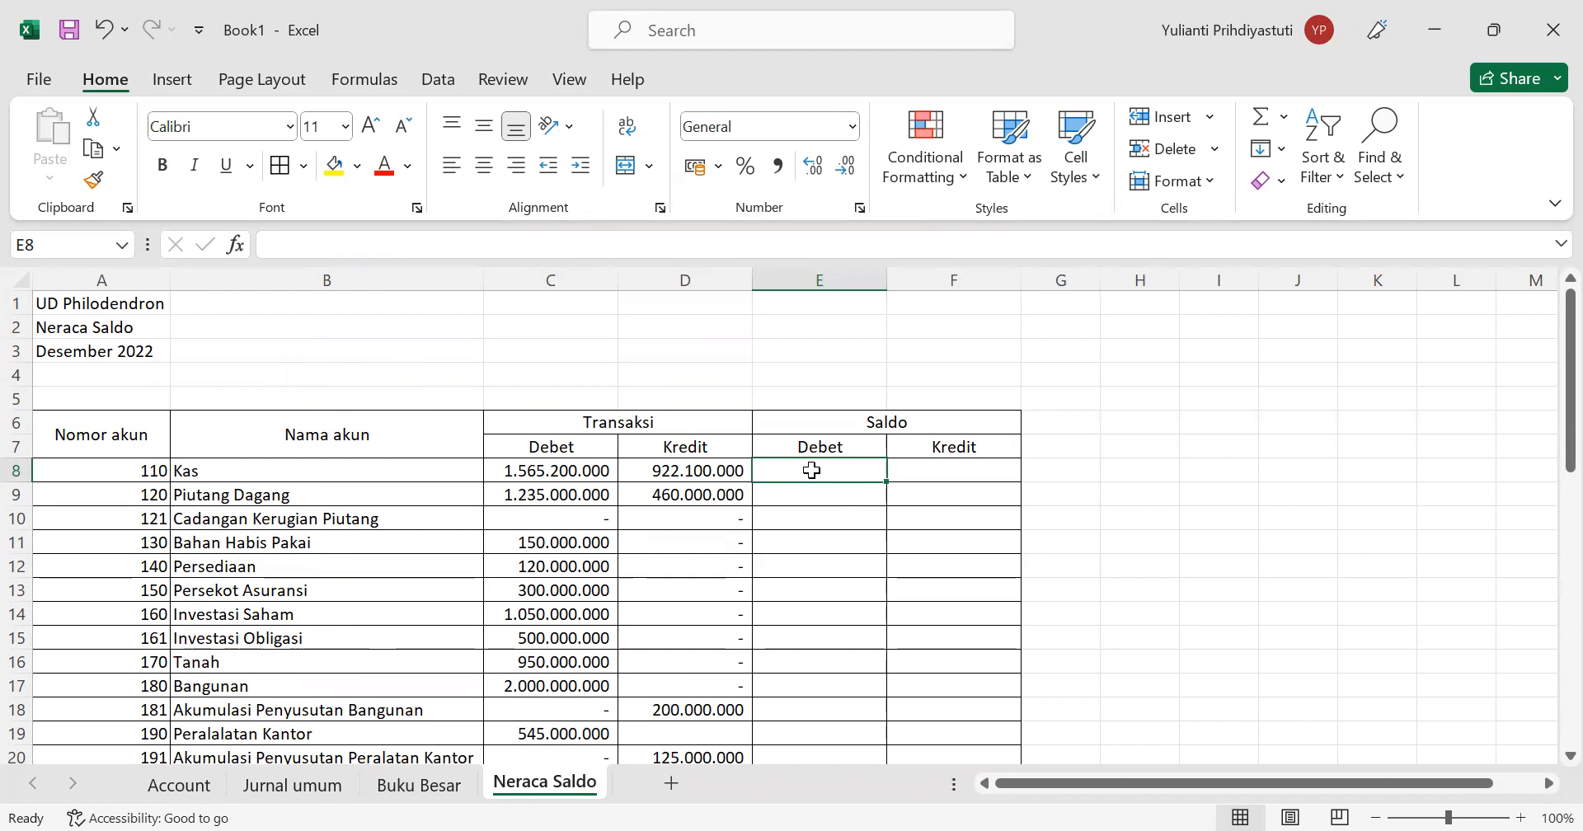
pyautogui.write('=')
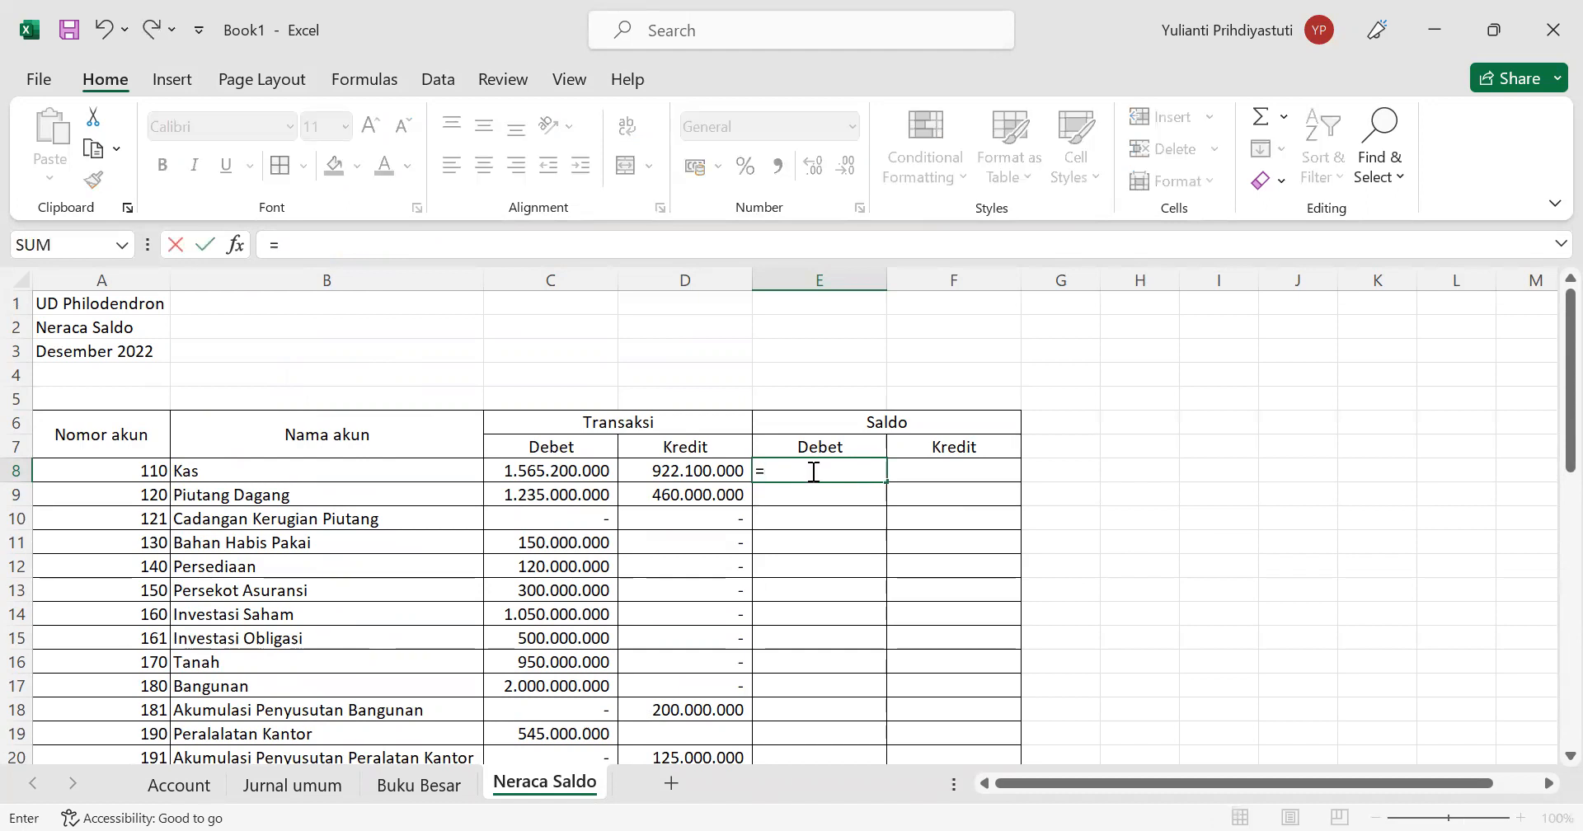
pyautogui.write('if')
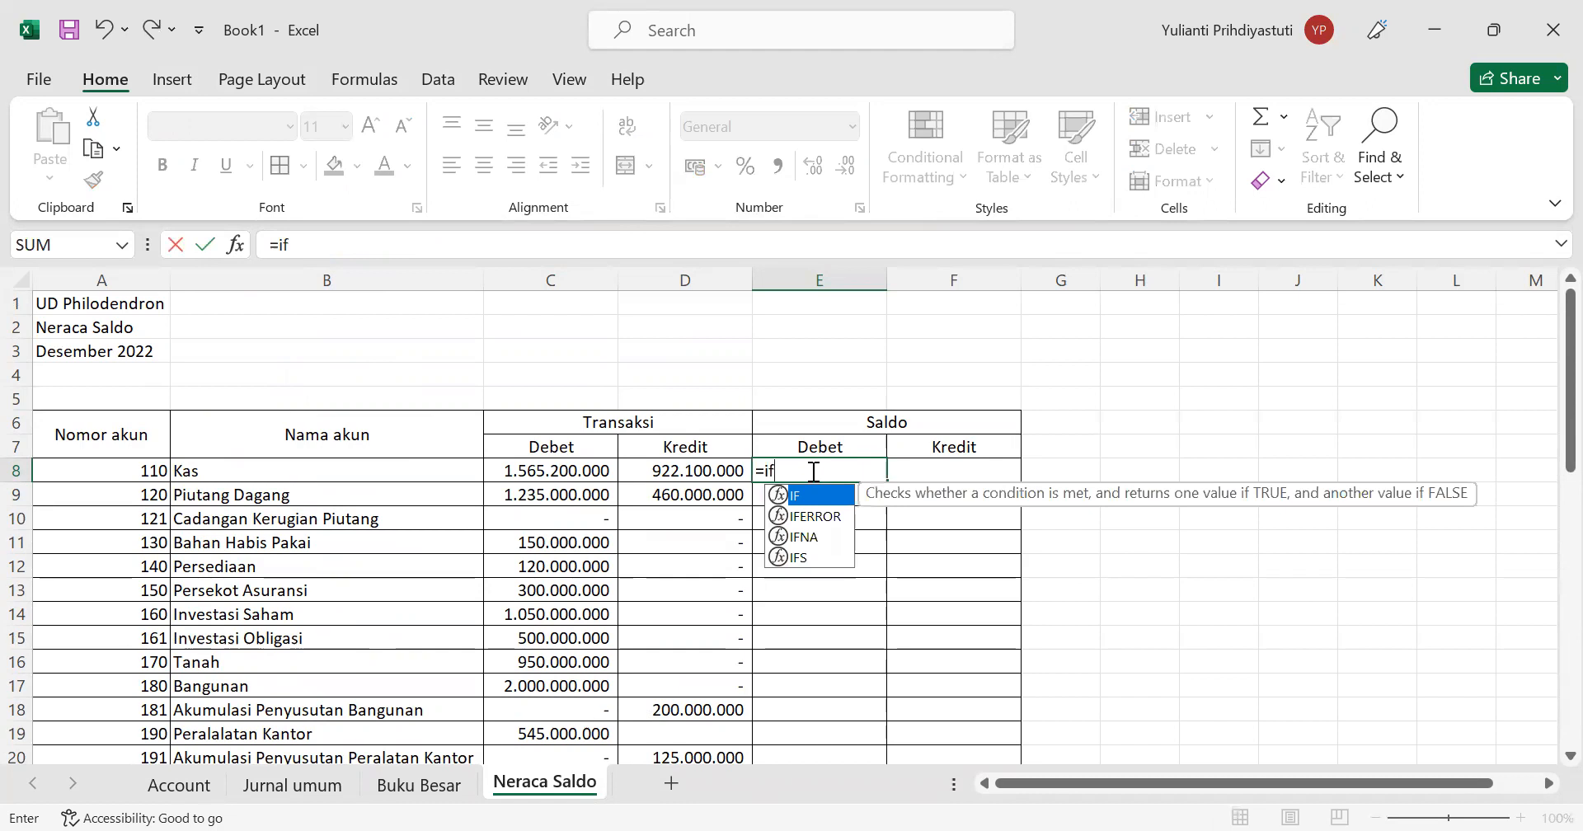
pyautogui.write('(')
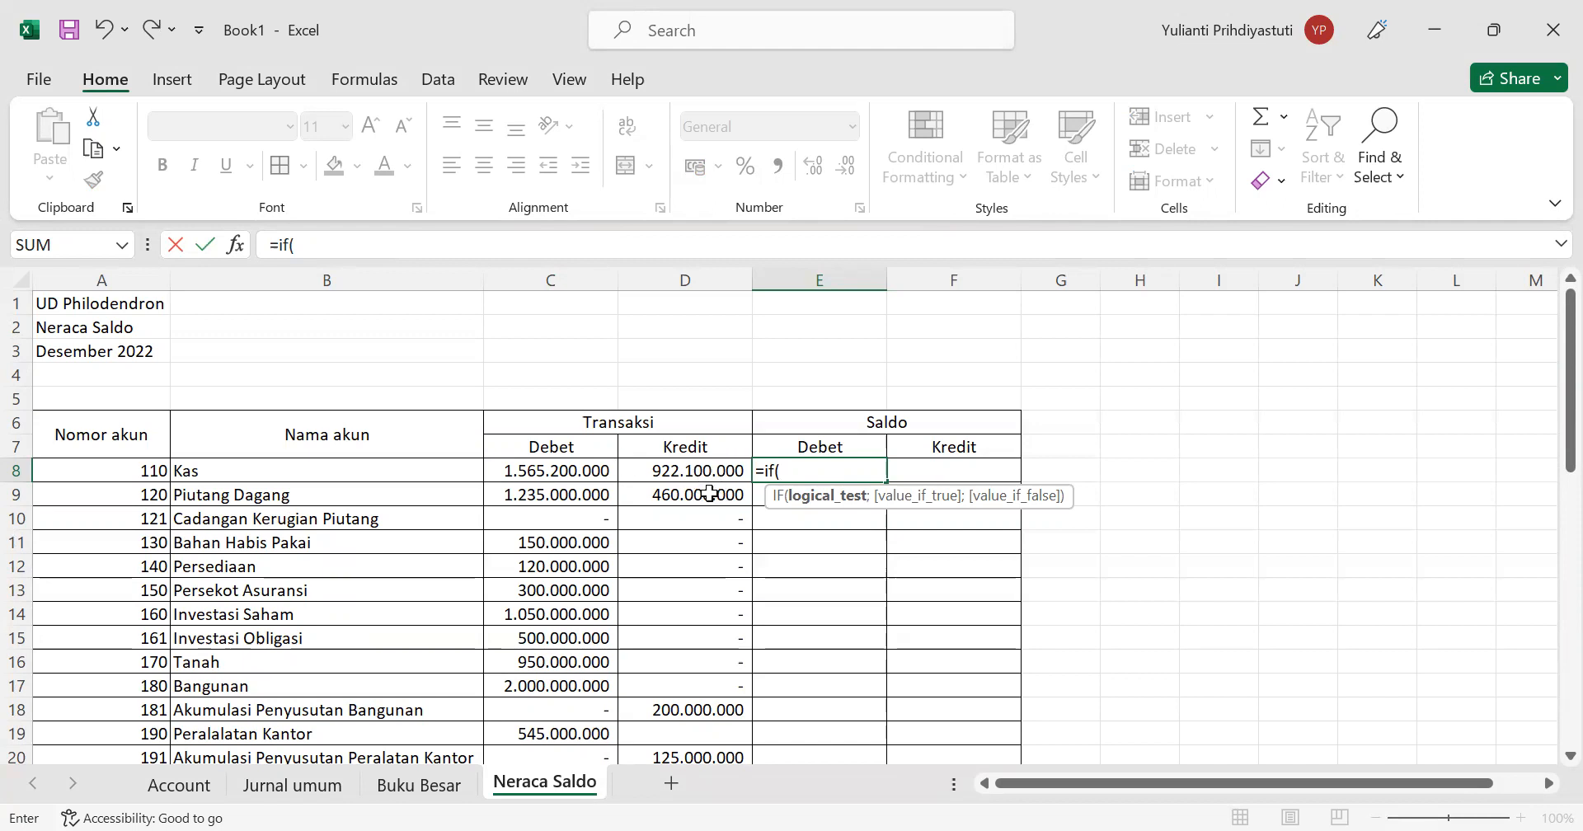
pyautogui.click(575, 472)
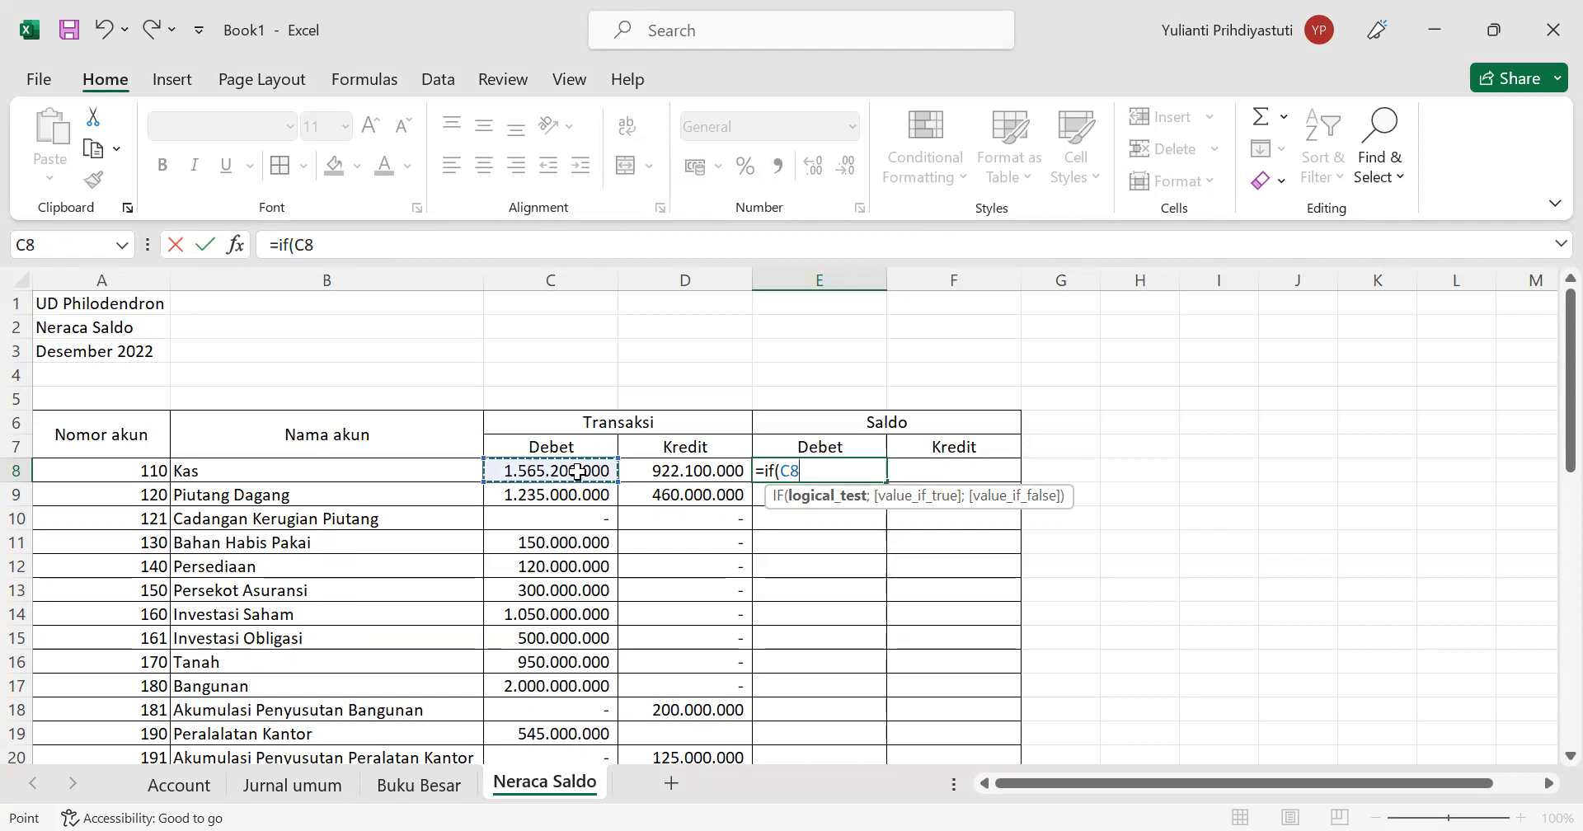
pyautogui.write('>')
pyautogui.click(702, 472)
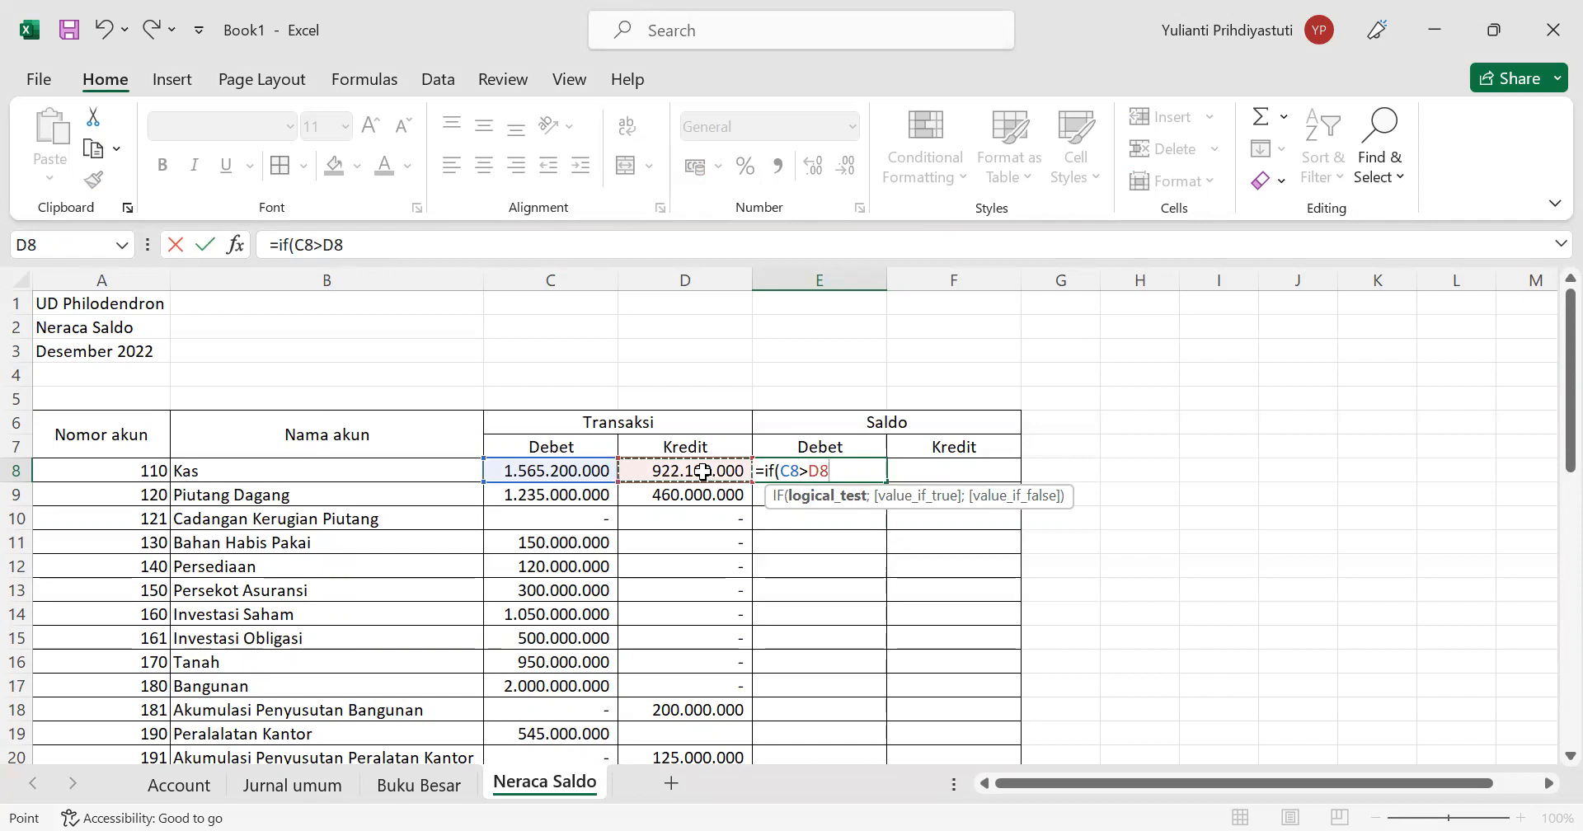
pyautogui.write(';')
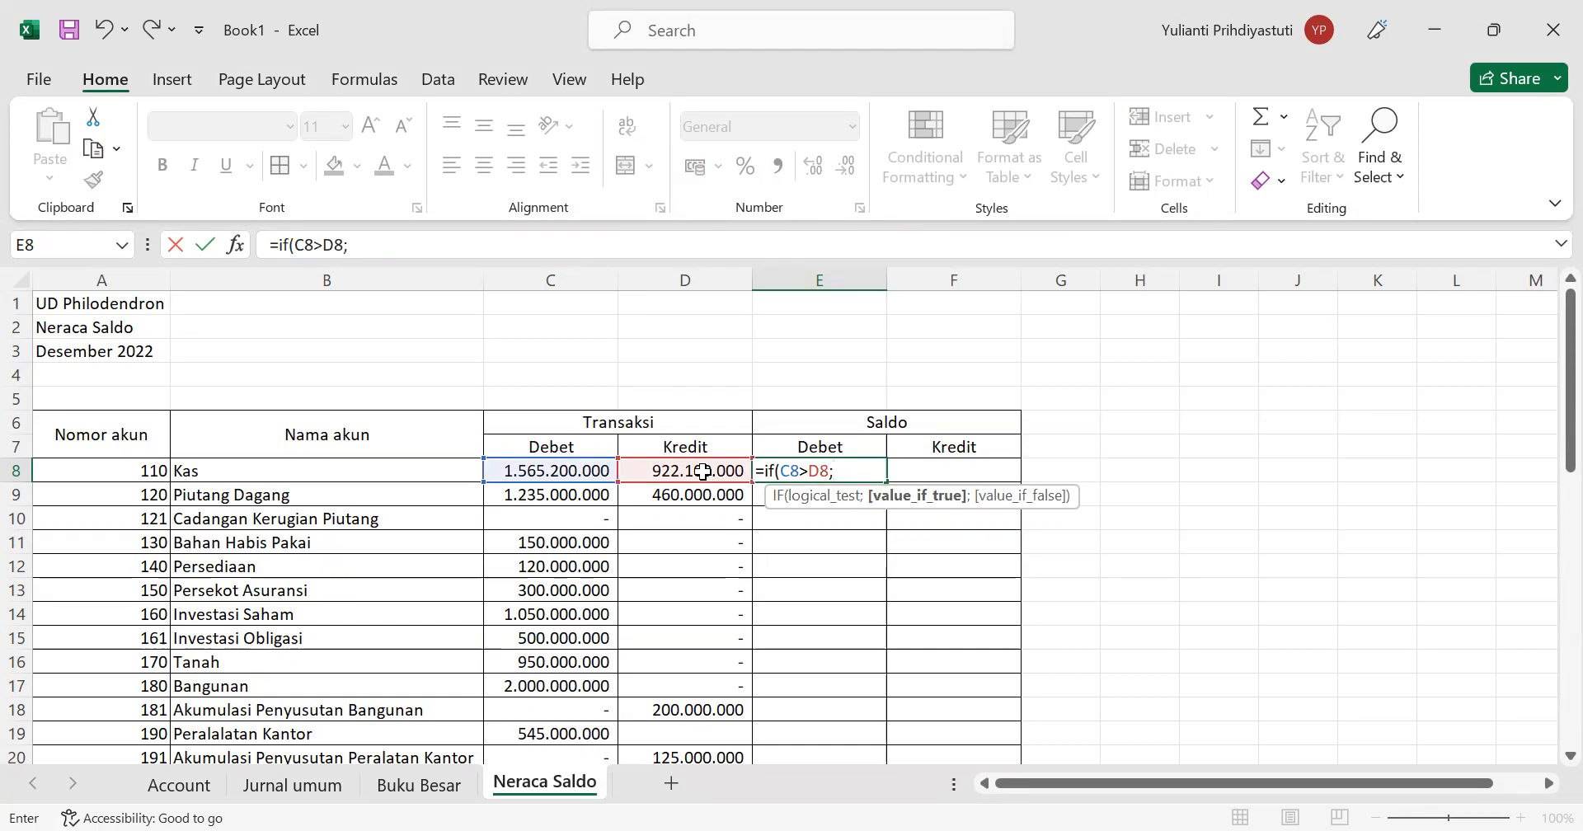
pyautogui.click(590, 467)
pyautogui.write('-')
pyautogui.click(665, 473)
pyautogui.write(';')
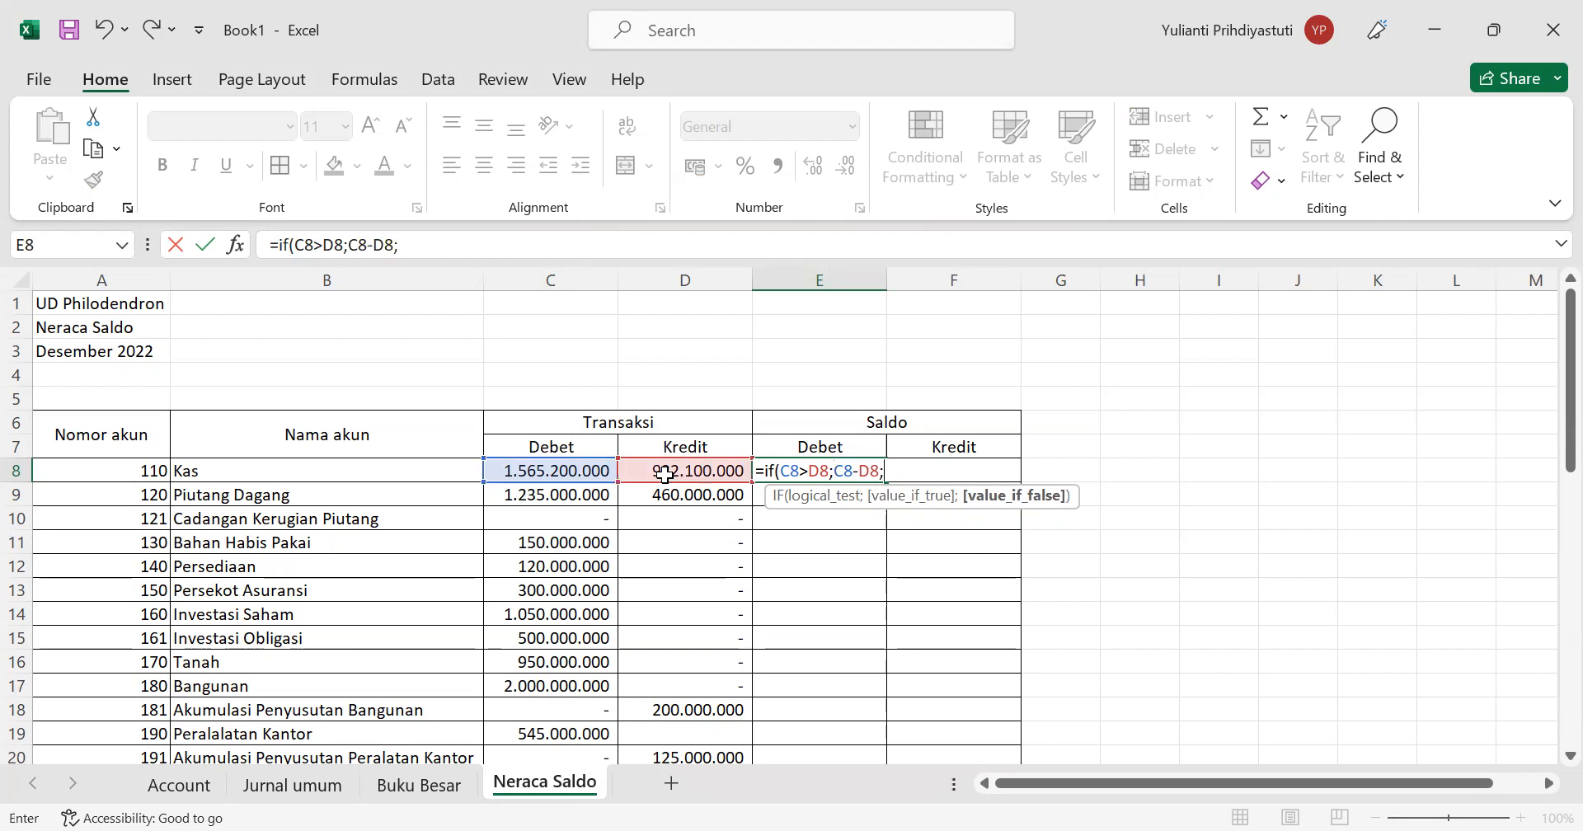
pyautogui.write('0)')
pyautogui.press('Return')
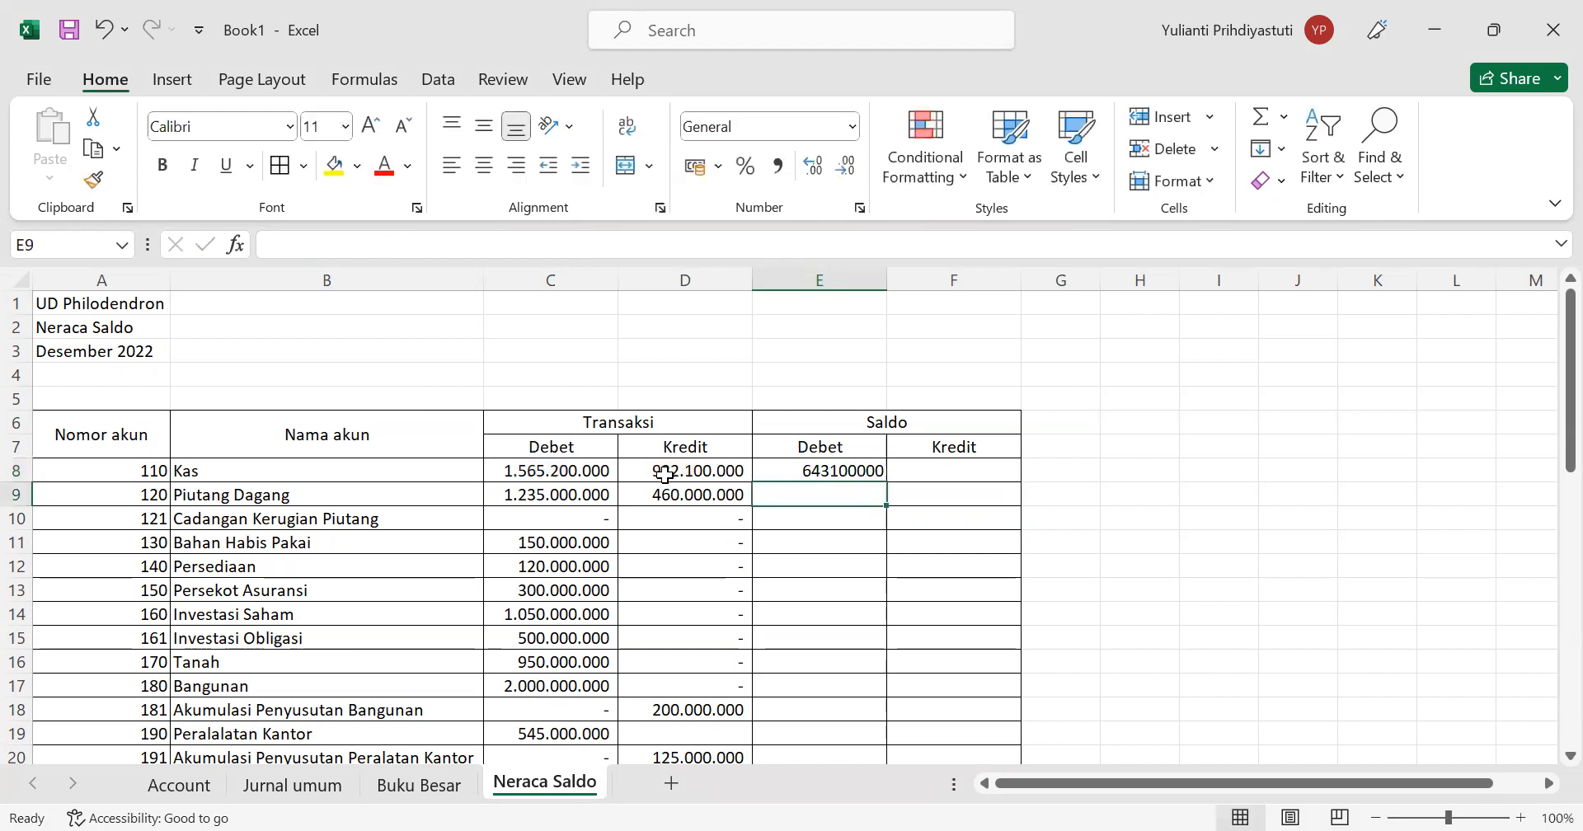
# Step: Format the Kas debit balance in E8 with the Comma Style number format
pyautogui.click(859, 466)
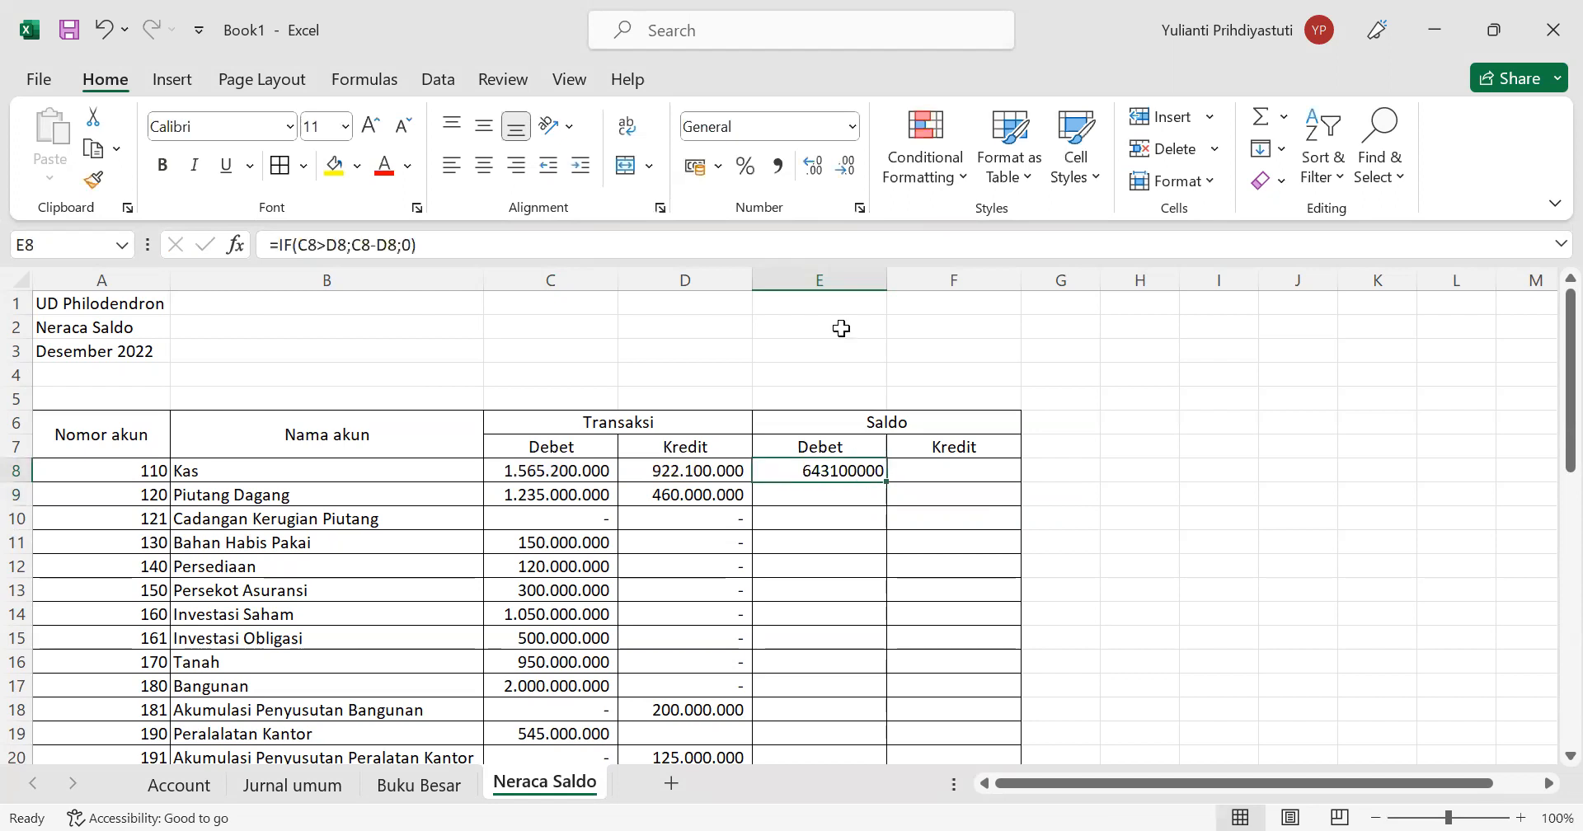
pyautogui.click(785, 495)
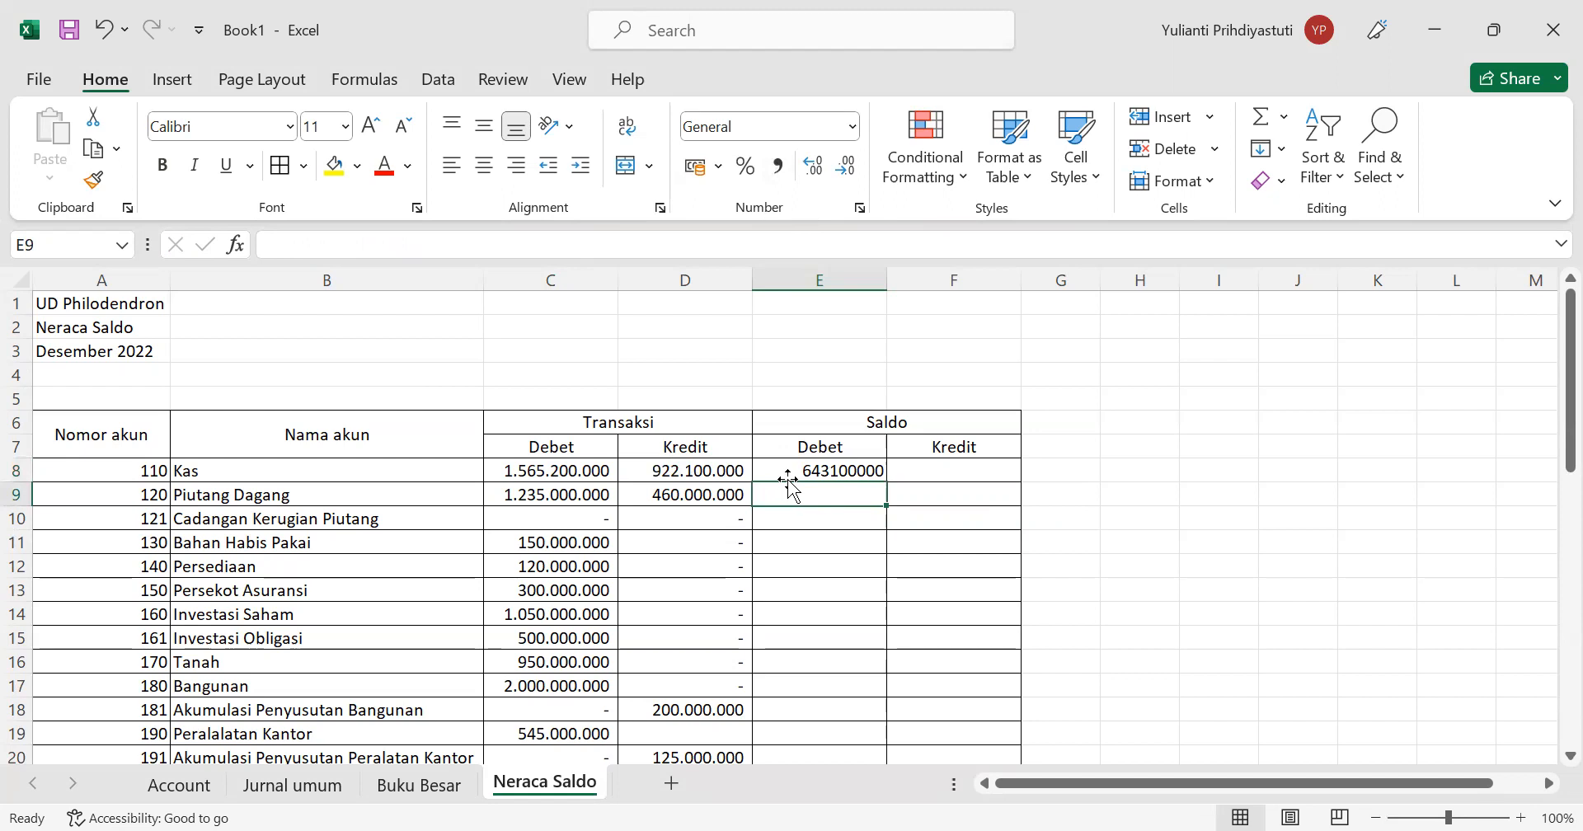
pyautogui.click(826, 468)
pyautogui.click(777, 166)
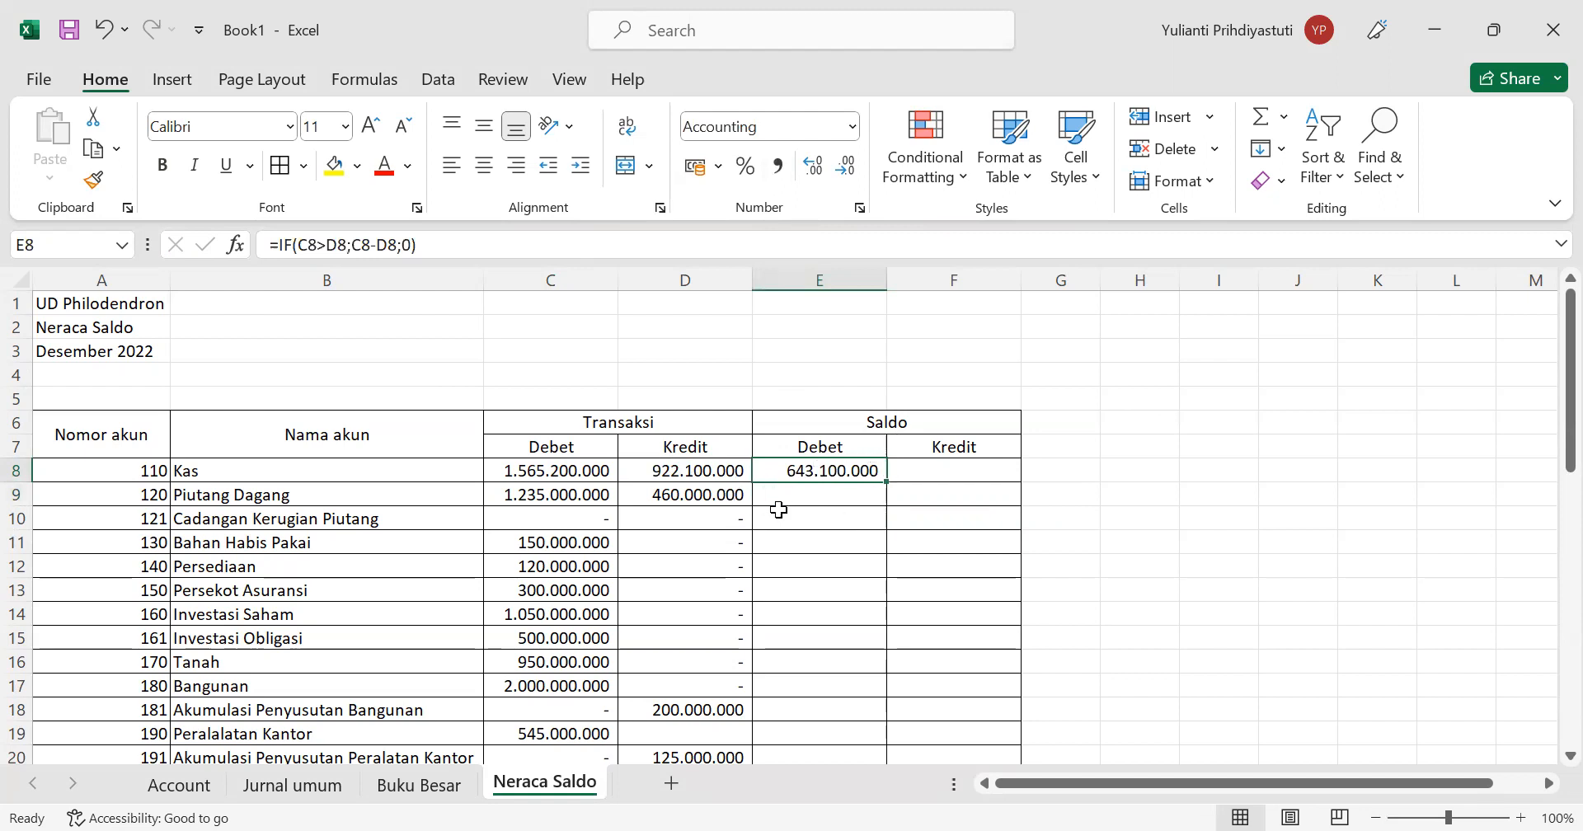
# Step: Fill the E8 formula down the Saldo Debet column through row 45
pyautogui.click(908, 471)
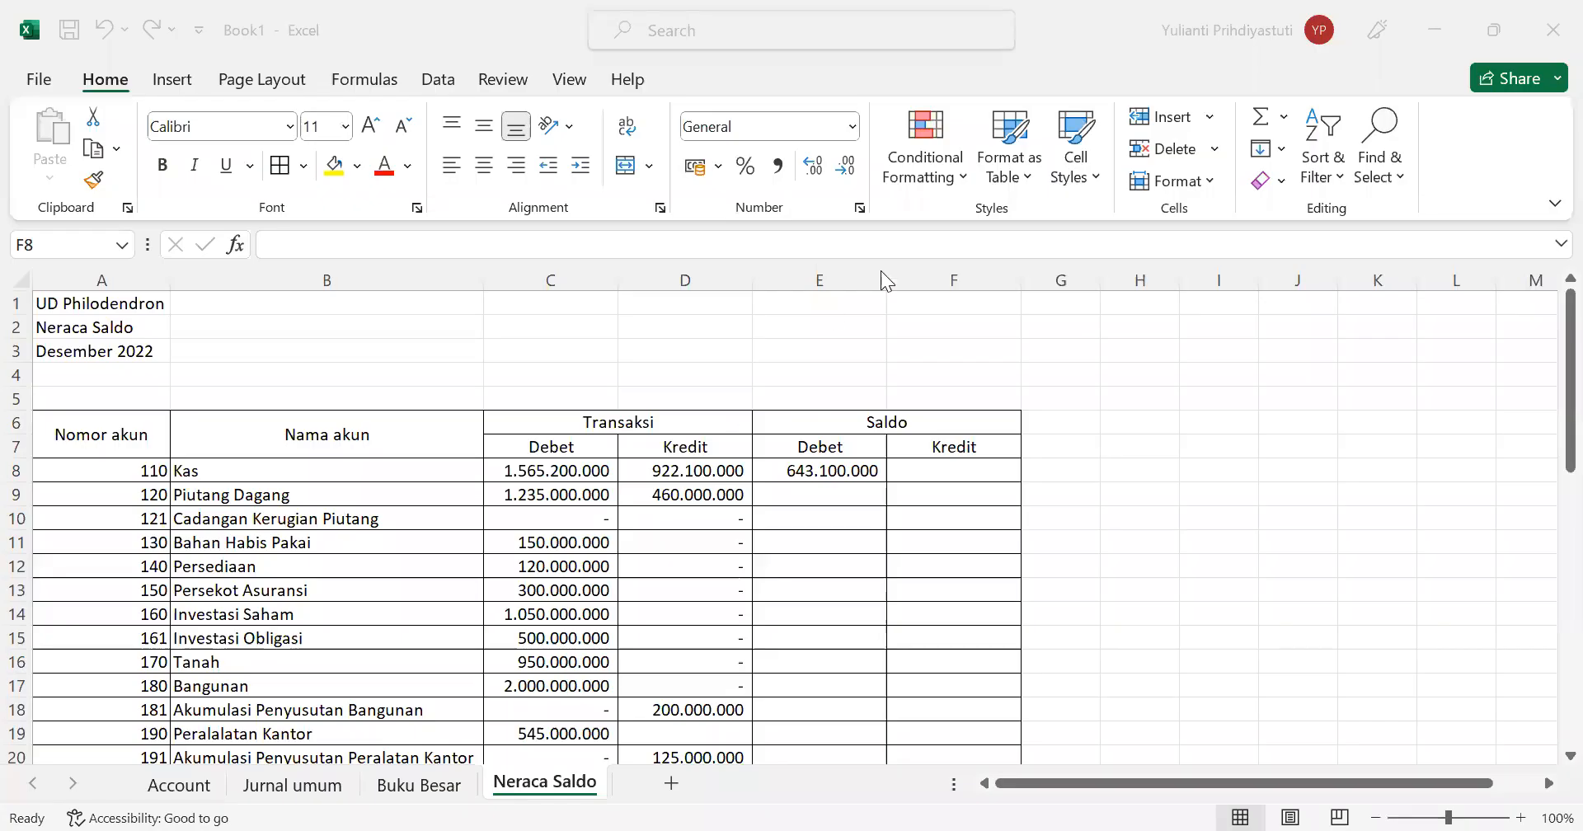
pyautogui.click(824, 473)
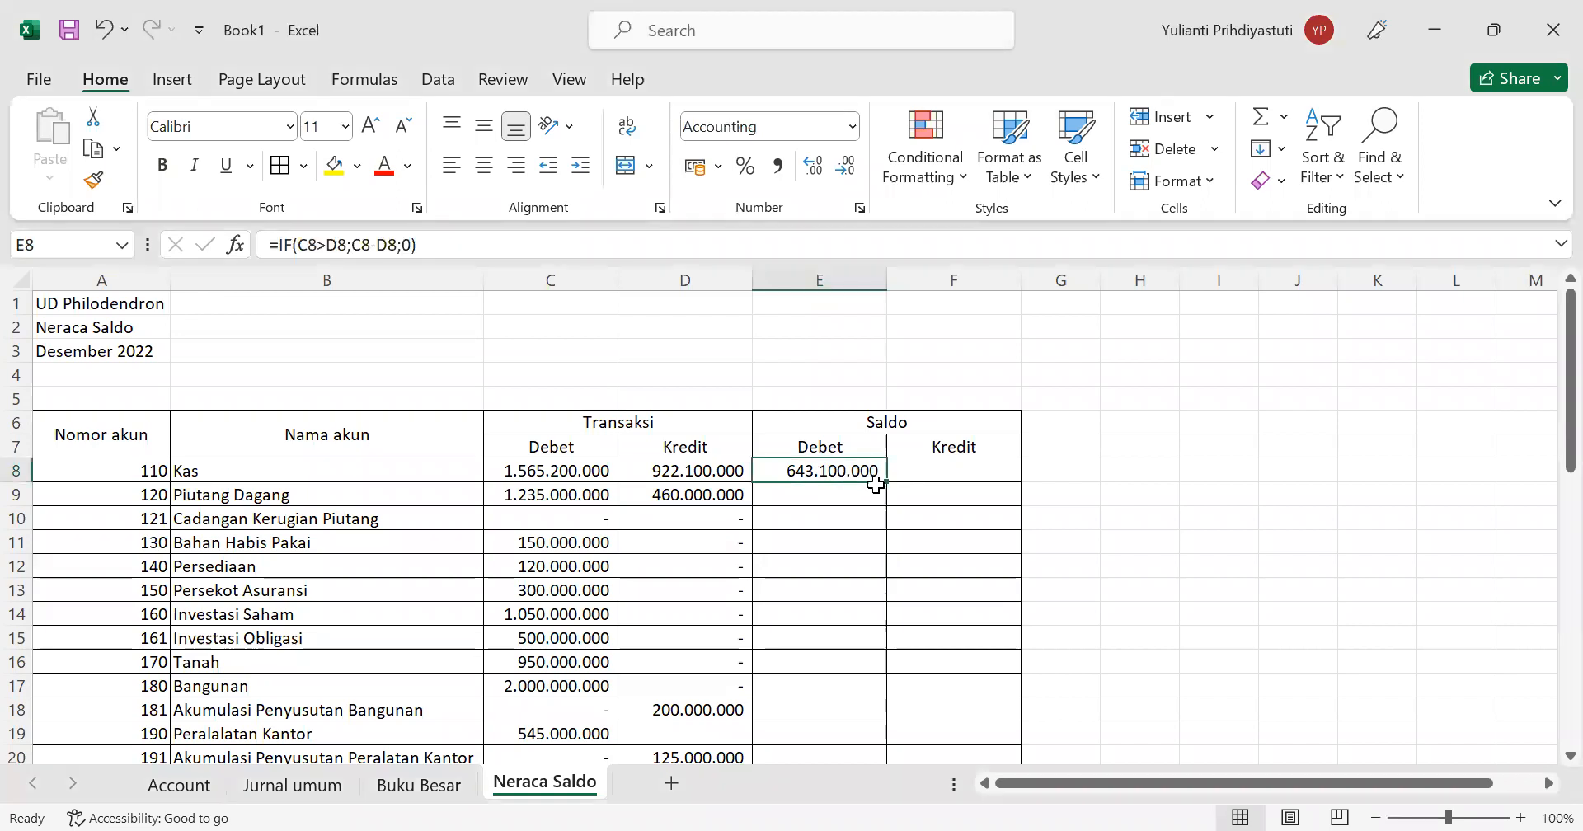
pyautogui.moveTo(885, 497); pyautogui.dragTo(850, 677)
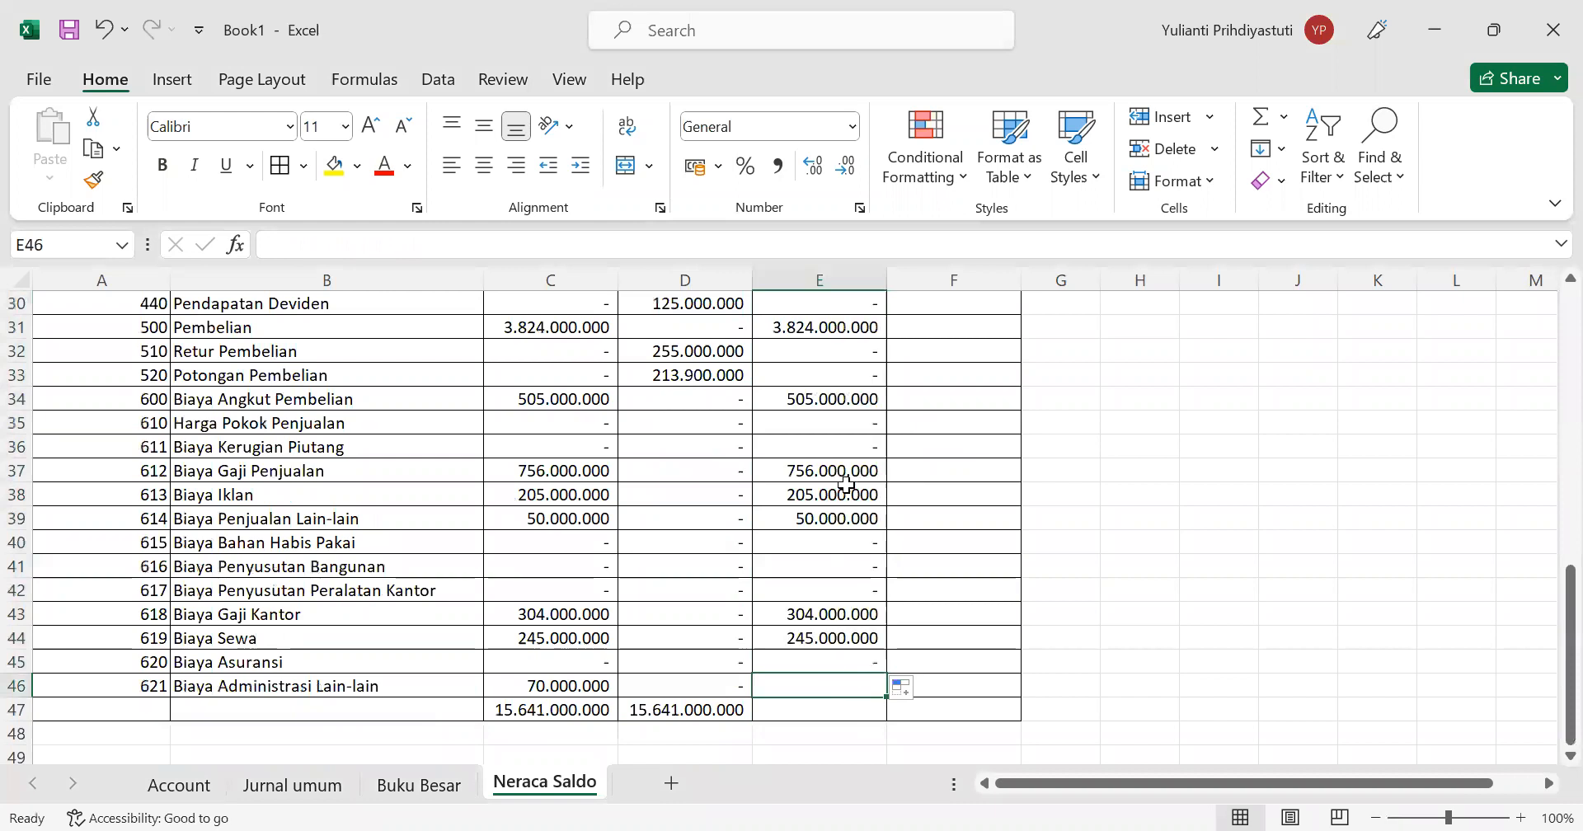
pyautogui.scroll(10, 860, 462)
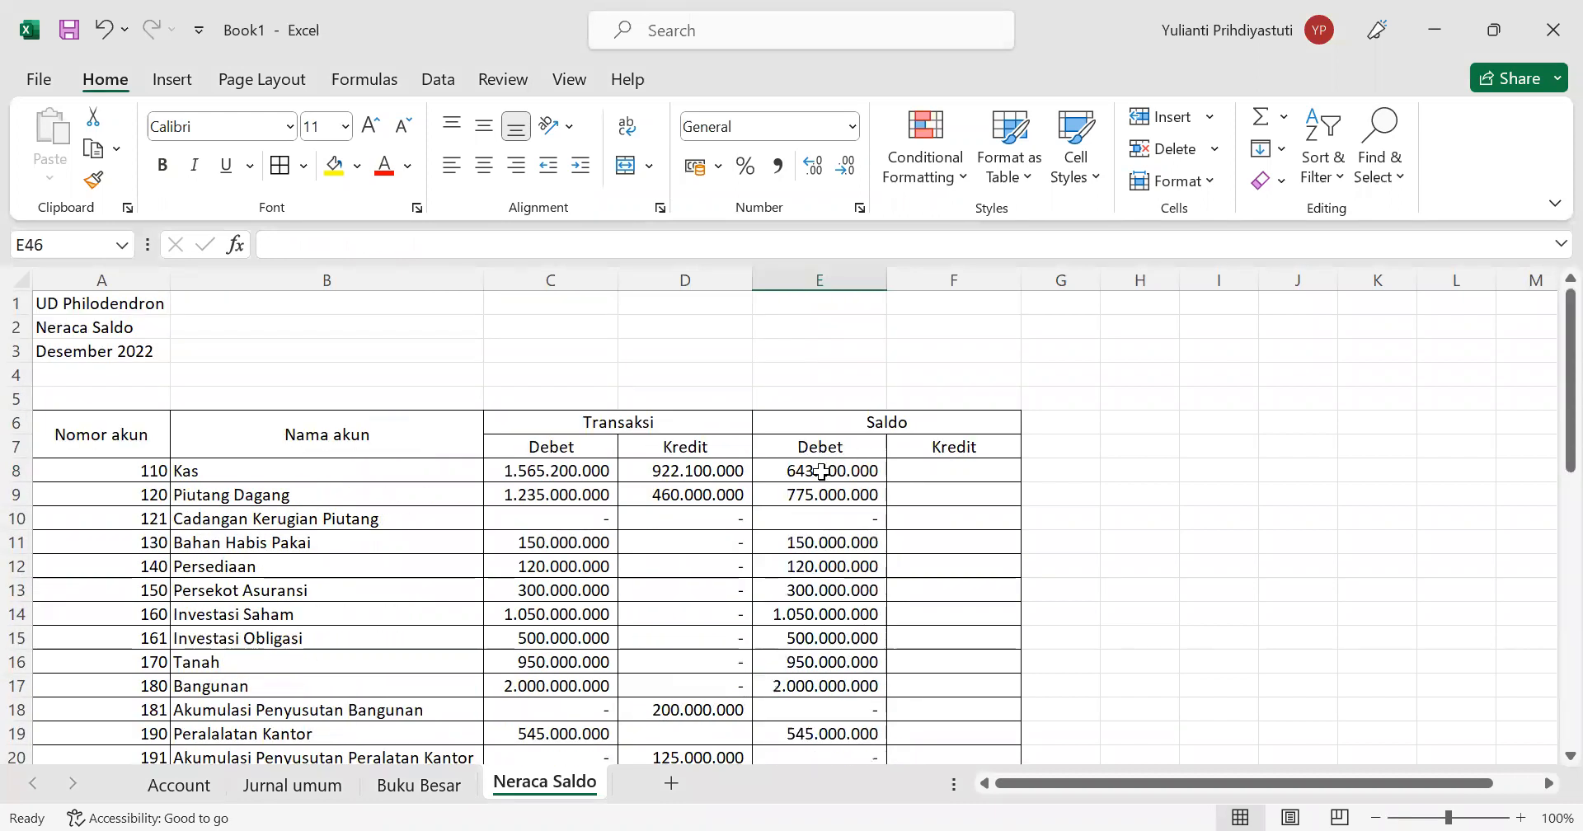
# Step: Fill the E8 formula down the Saldo Debet column through Biaya Administrasi Lain-lain in E46
pyautogui.click(820, 470)
pyautogui.moveTo(888, 480)
pyautogui.mouseDown()
pyautogui.moveTo(881, 802)
pyautogui.moveTo(858, 686)
pyautogui.mouseUp()
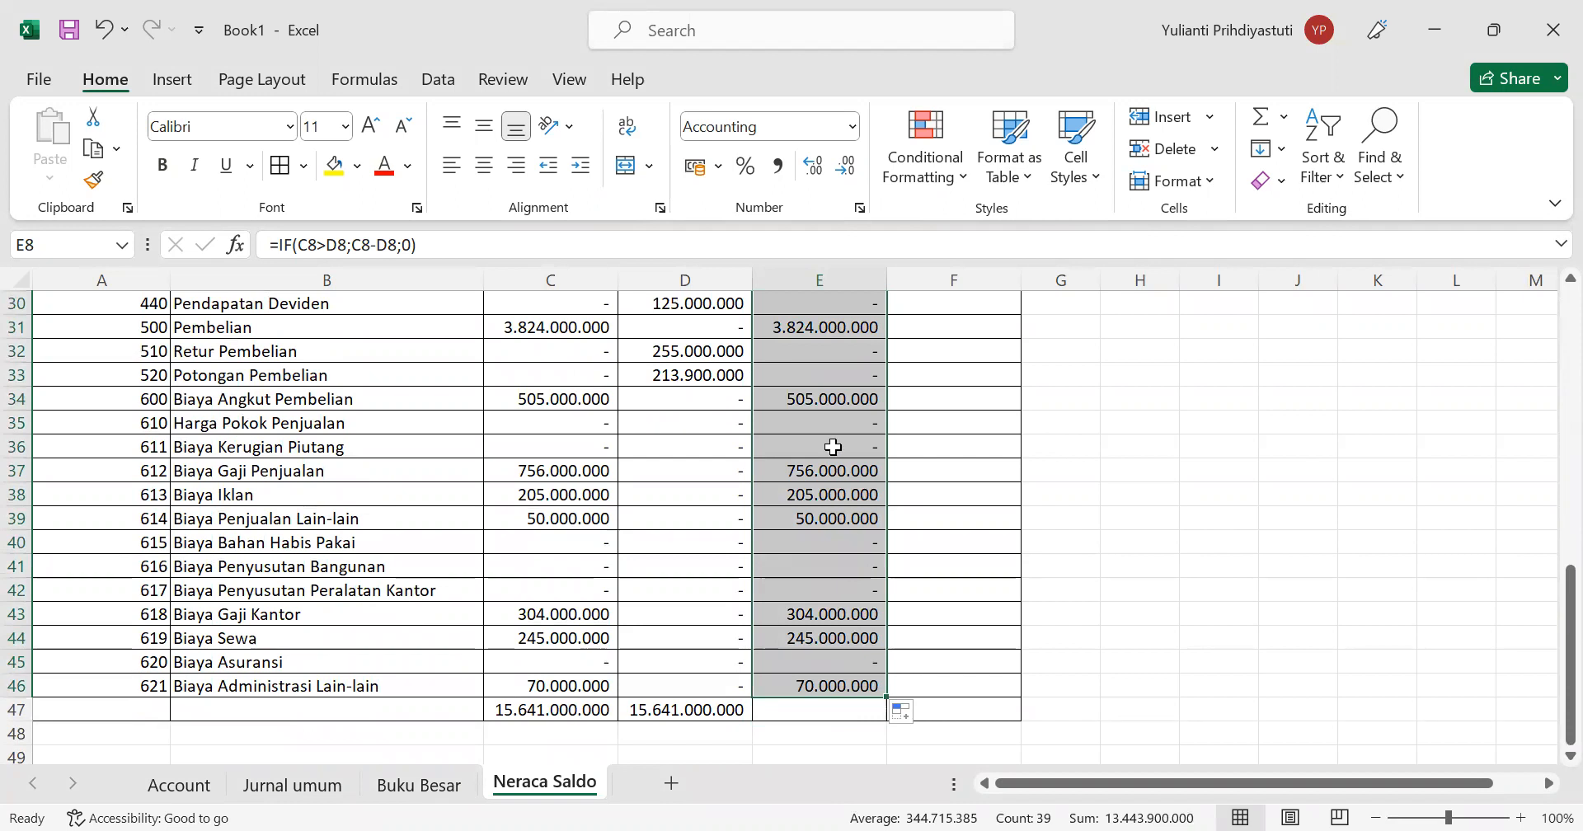
pyautogui.click(832, 447)
# Step: Enter =IF(D8>C8;D8-C8;0) in F8 to calculate the Saldo Kredit of the Kas account
pyautogui.scroll(10, 824, 446)
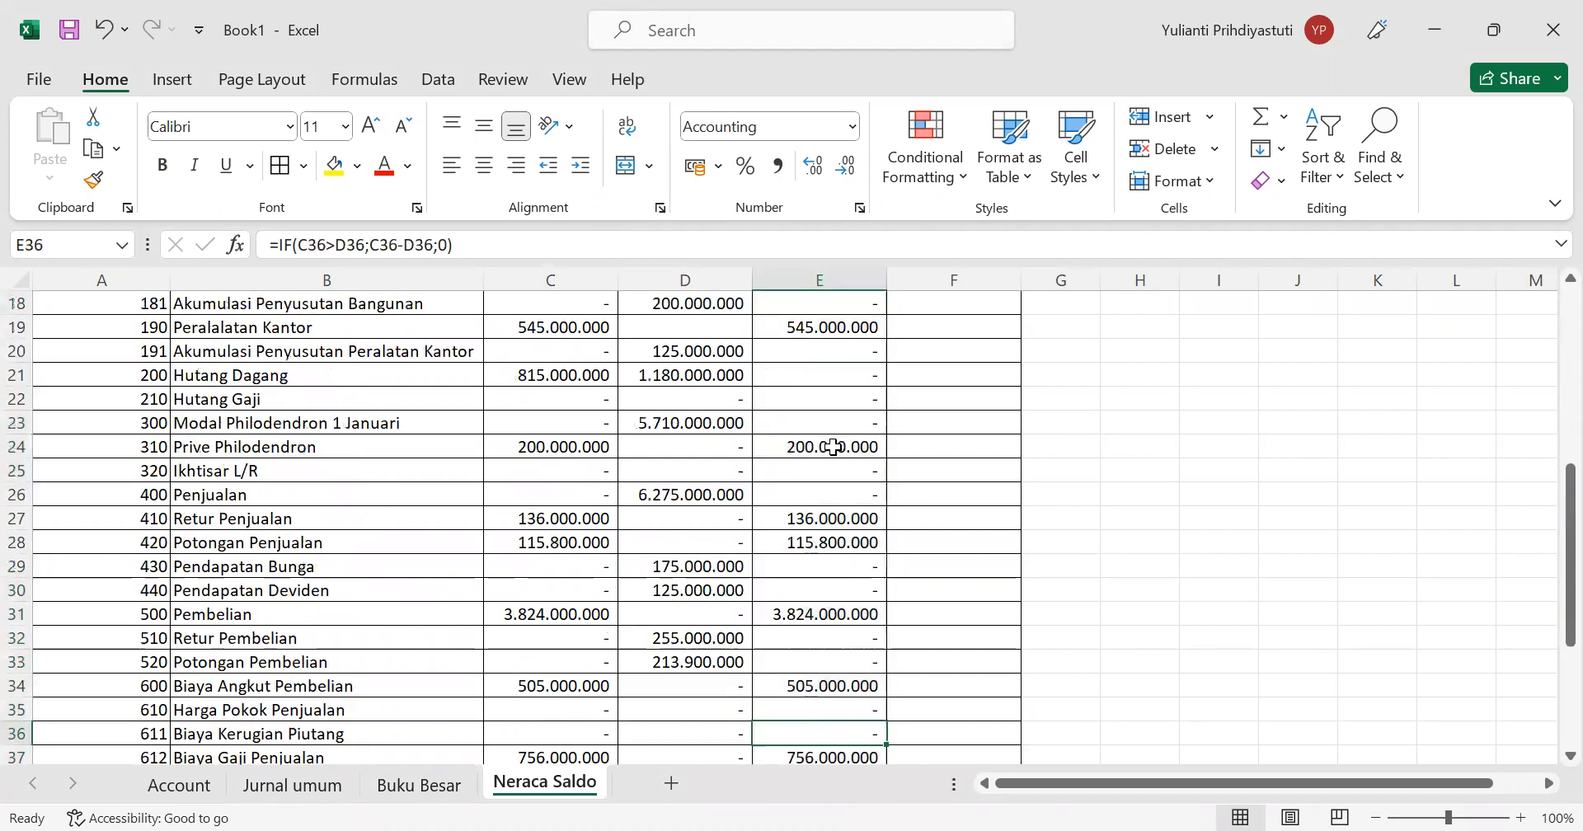
pyautogui.click(1007, 466)
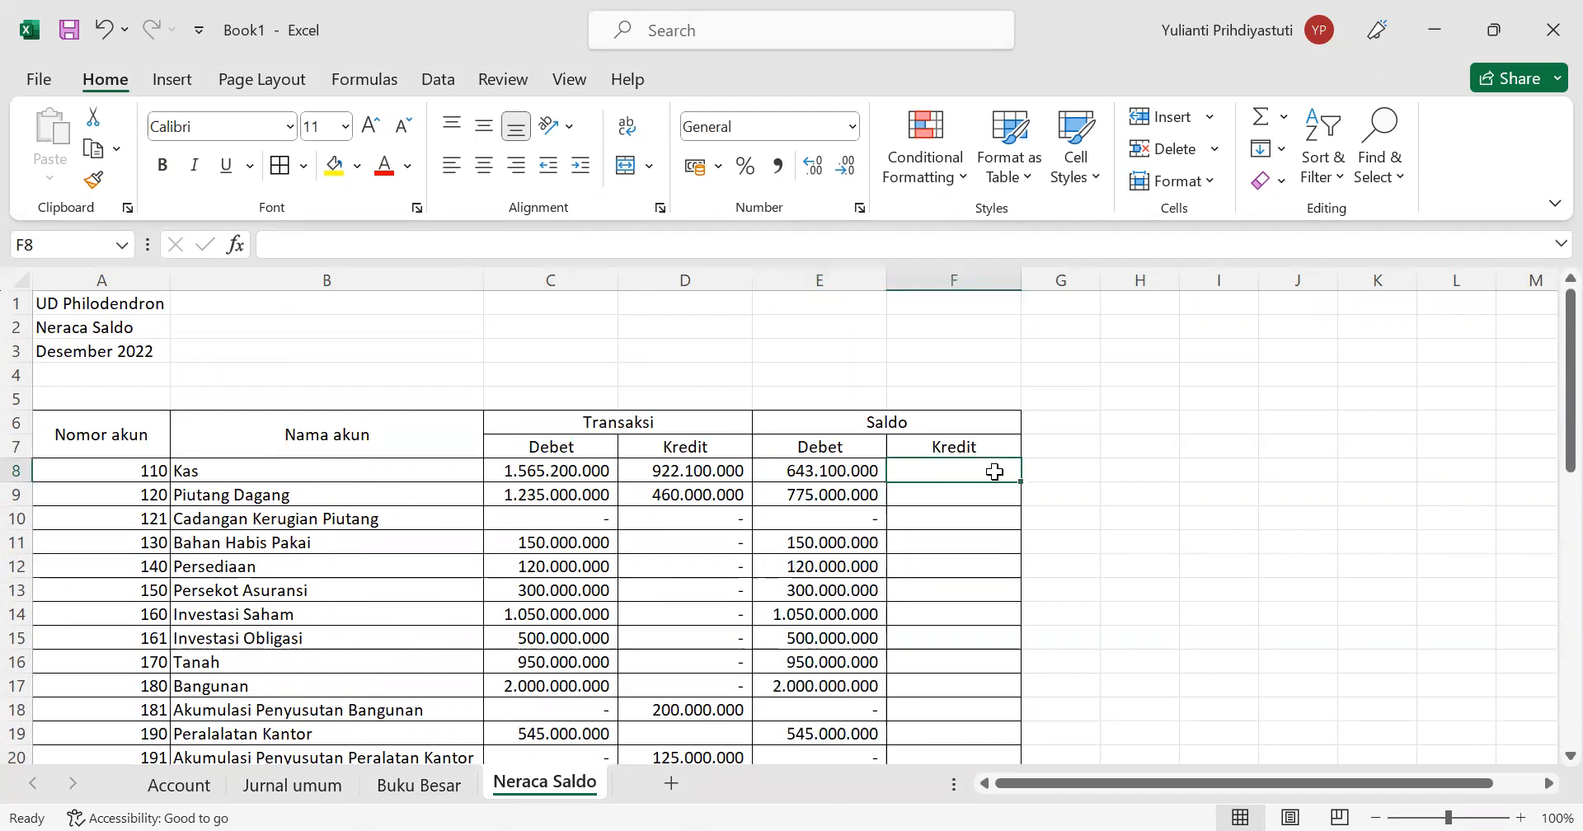
pyautogui.write('=')
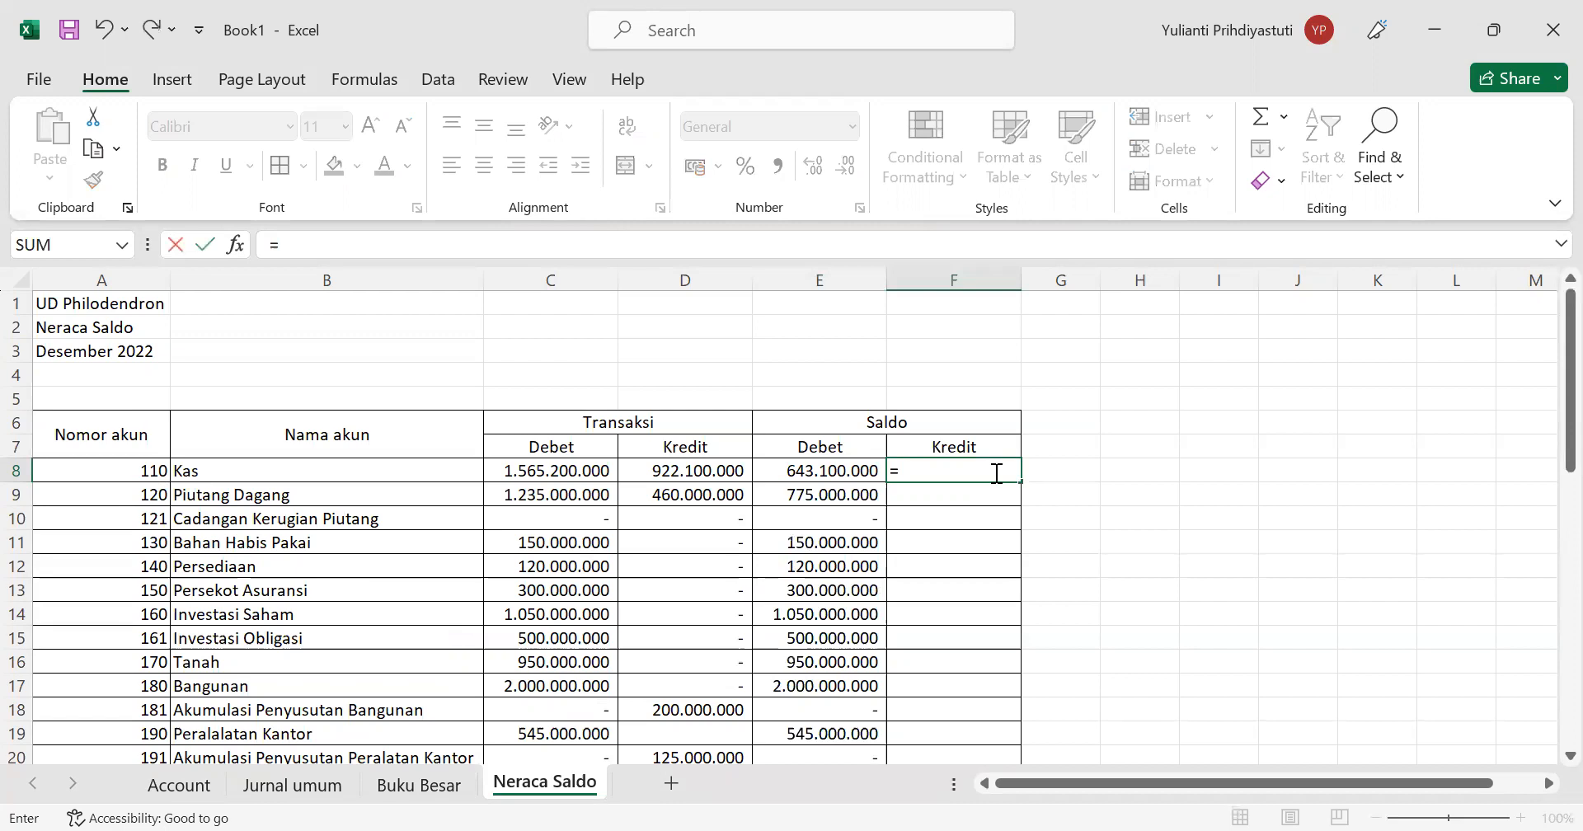
pyautogui.write('if')
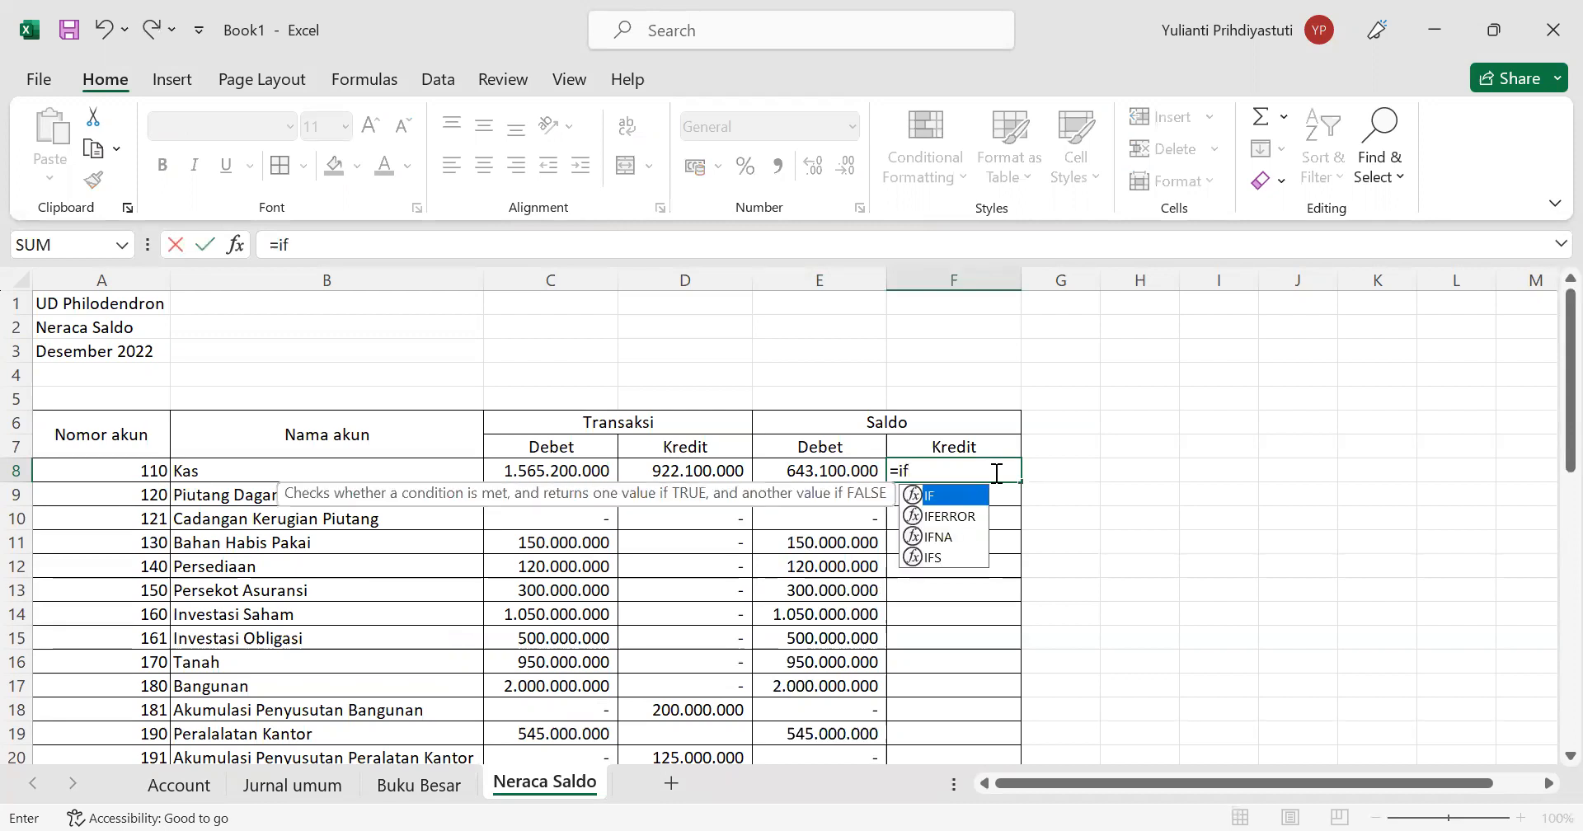
pyautogui.write('(')
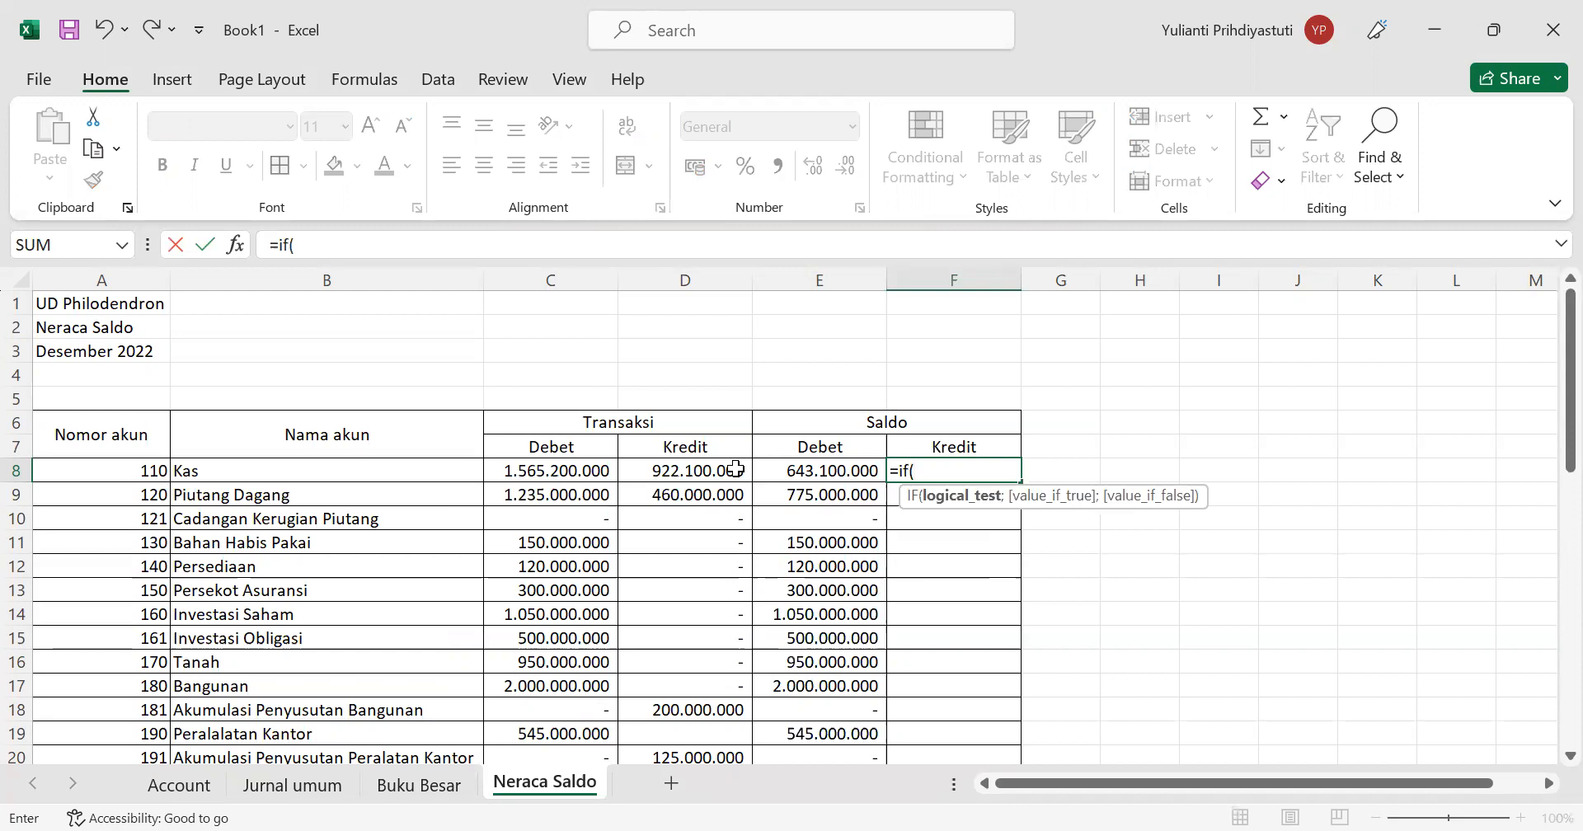
pyautogui.click(736, 469)
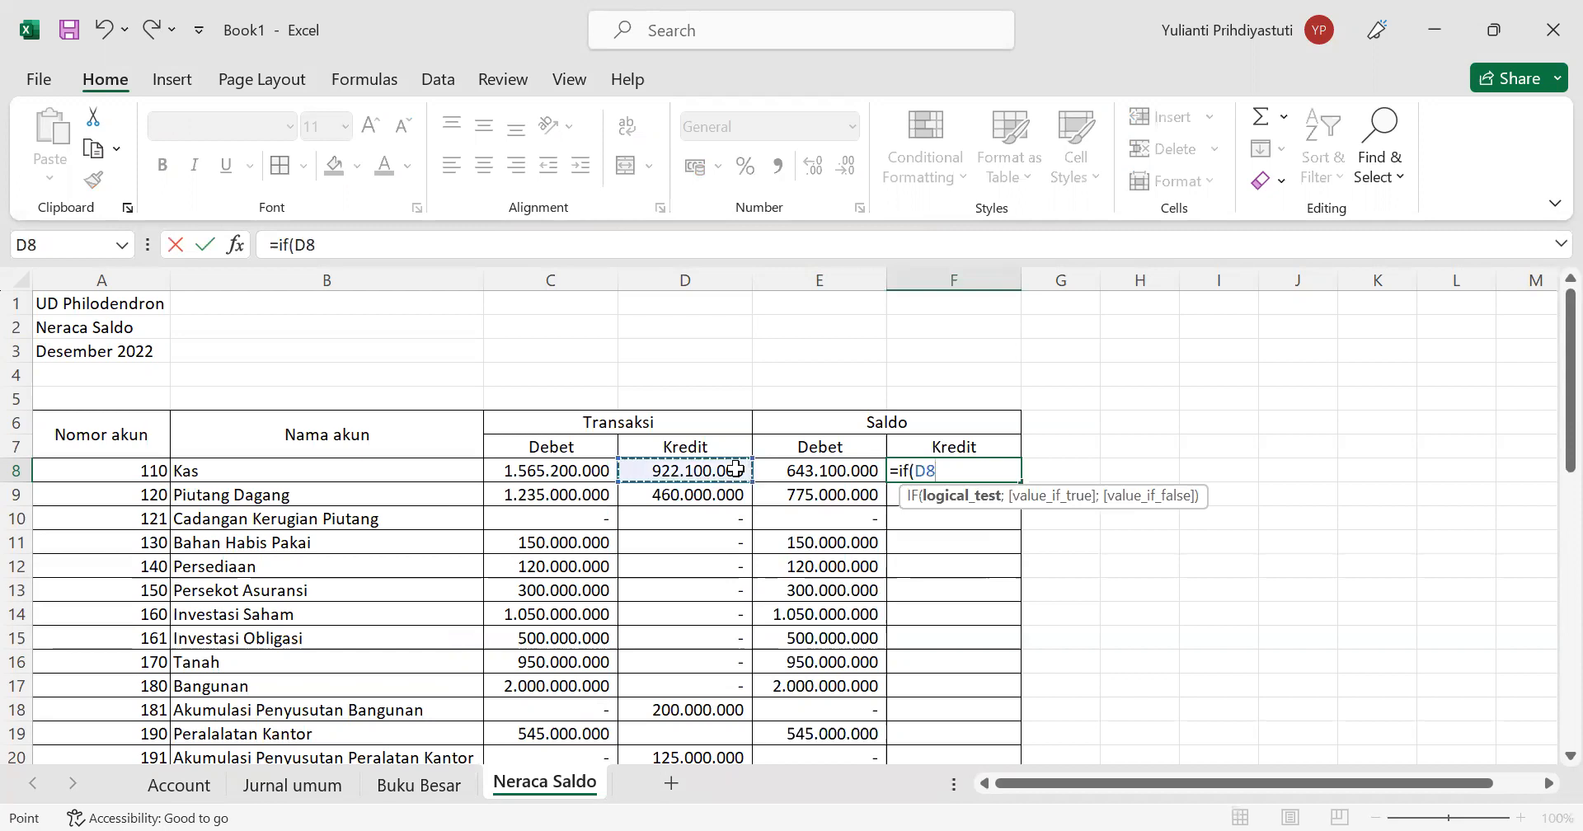
pyautogui.write('>')
pyautogui.click(603, 469)
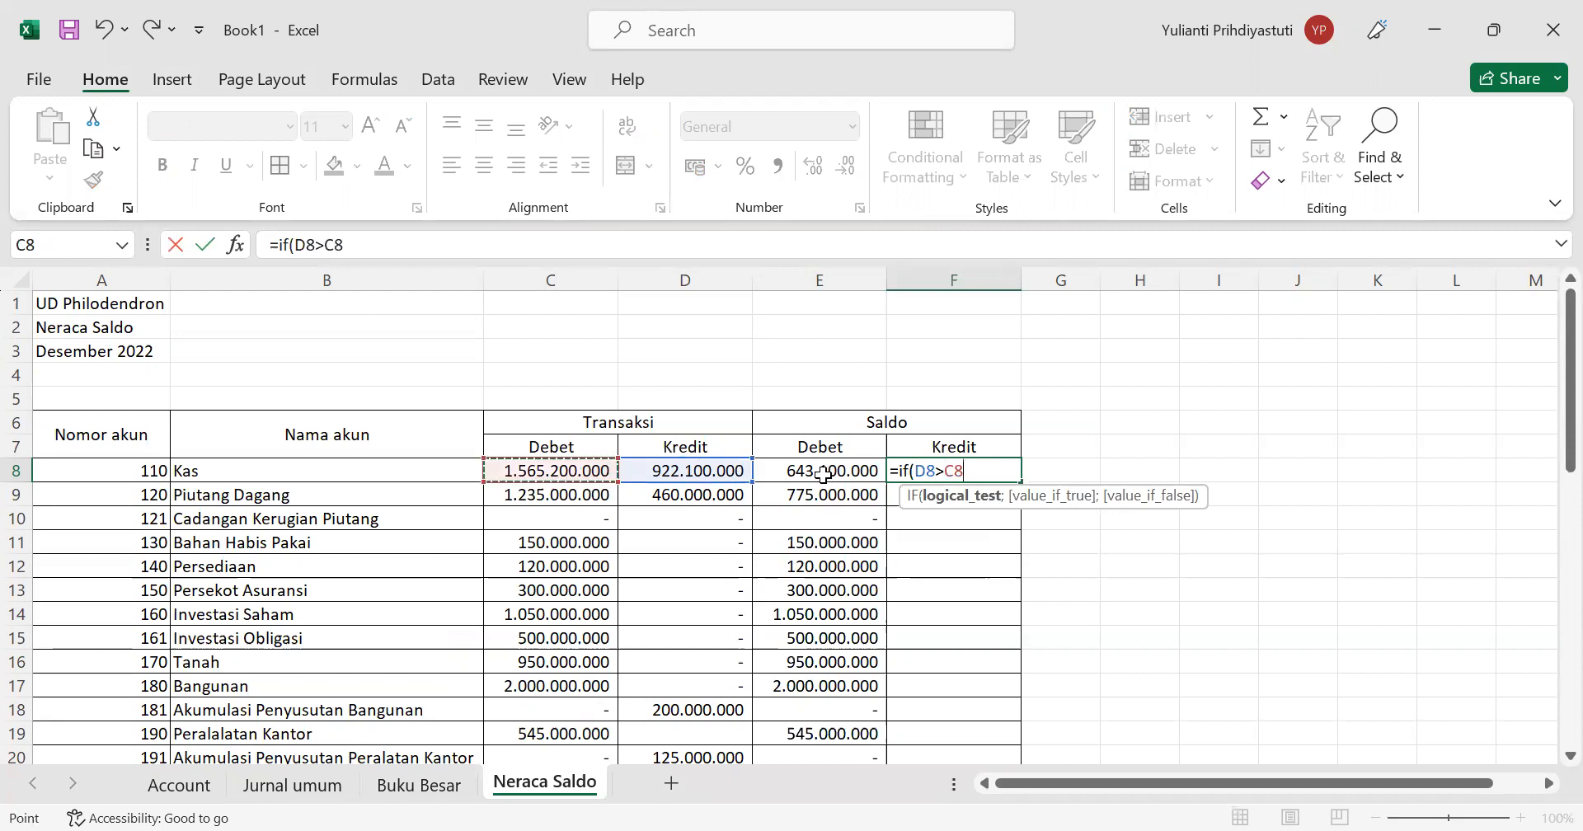
pyautogui.write(';')
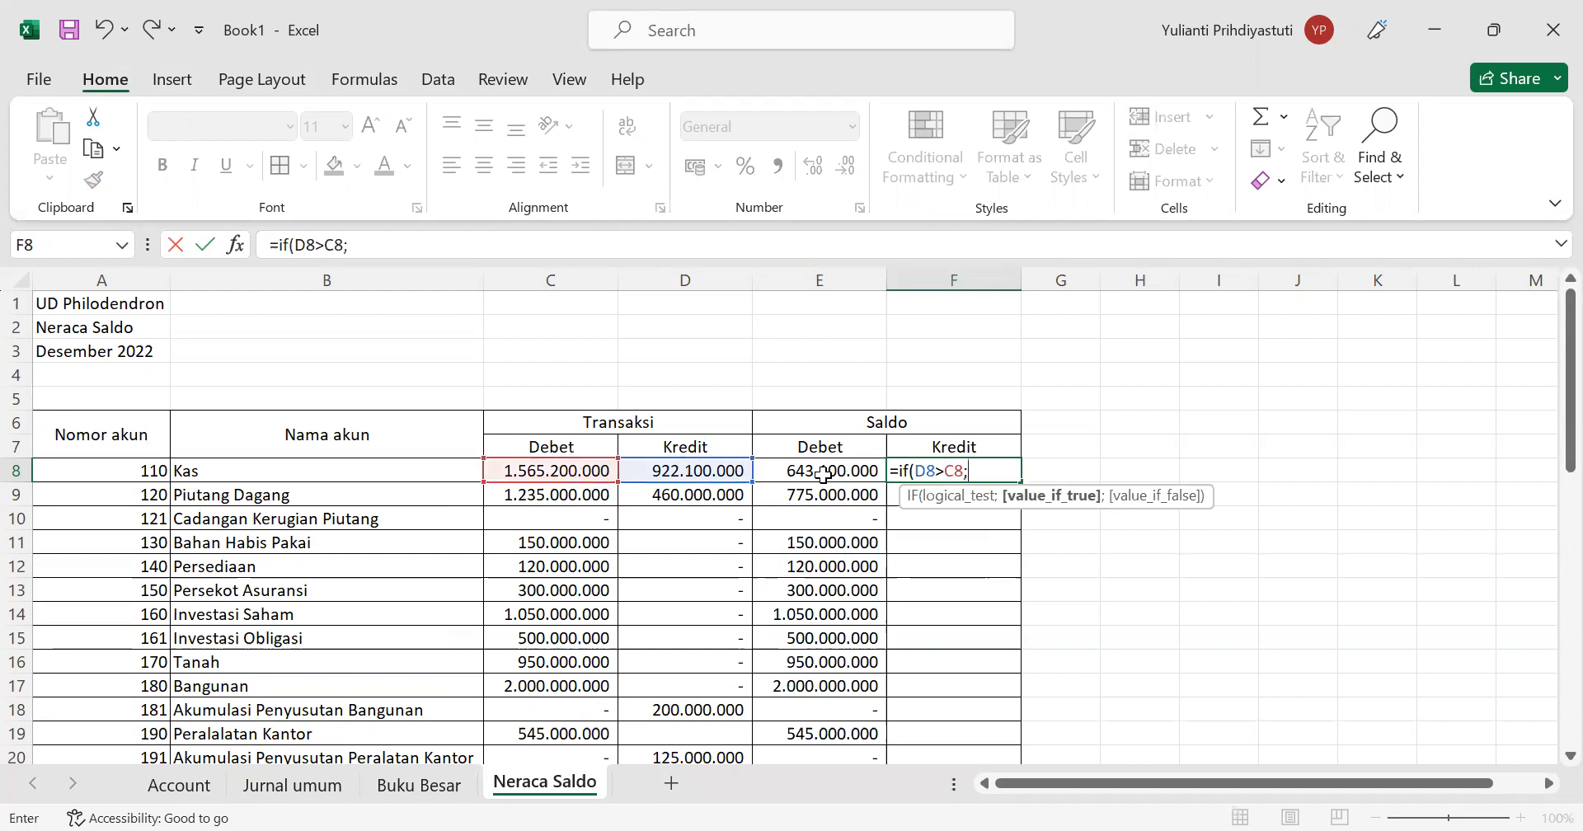
pyautogui.click(719, 466)
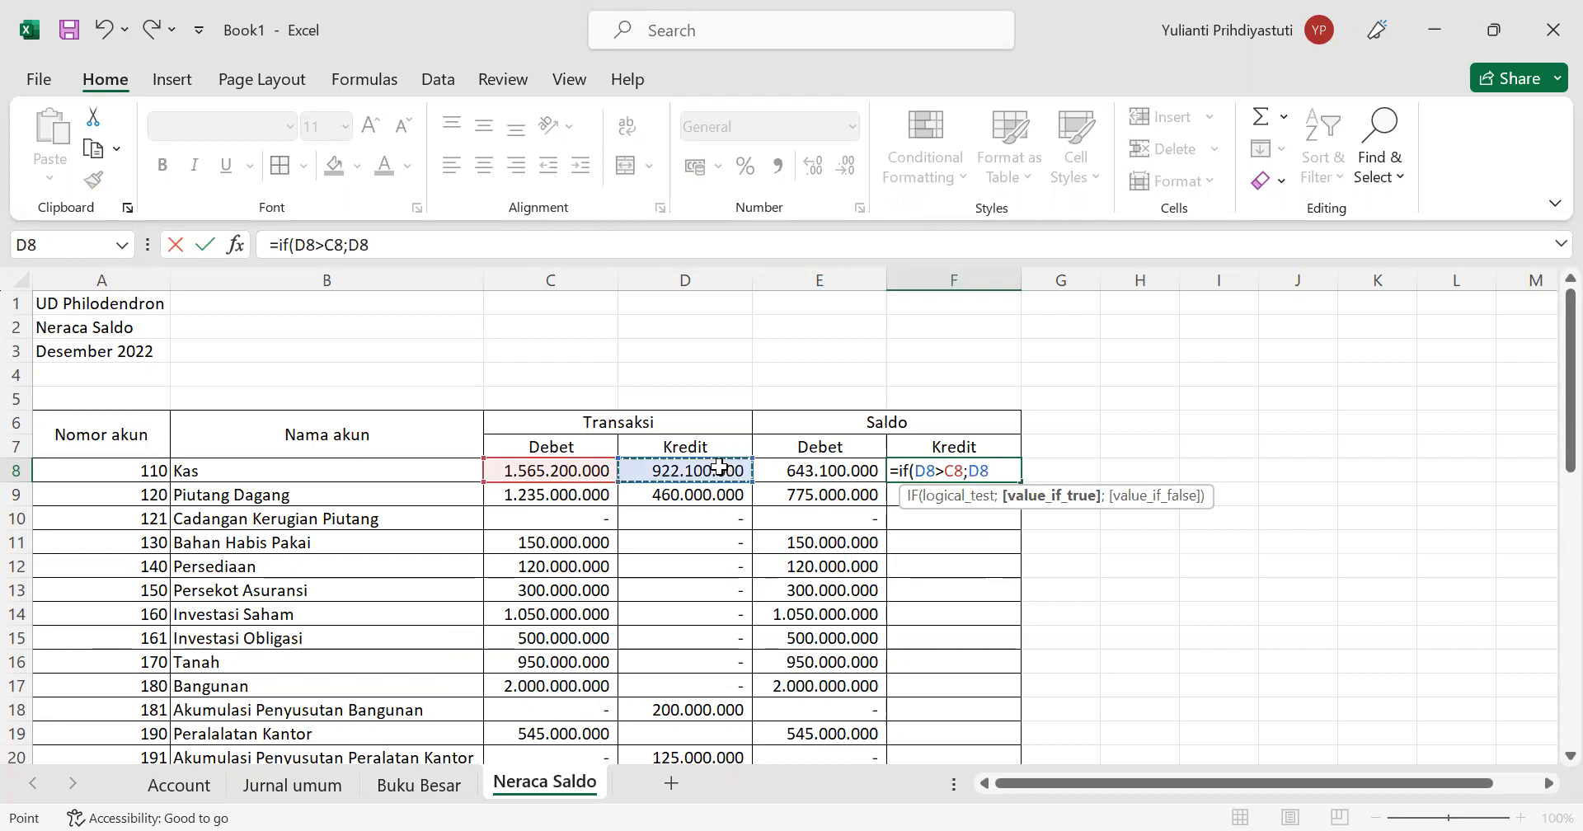
pyautogui.write('-')
pyautogui.click(594, 468)
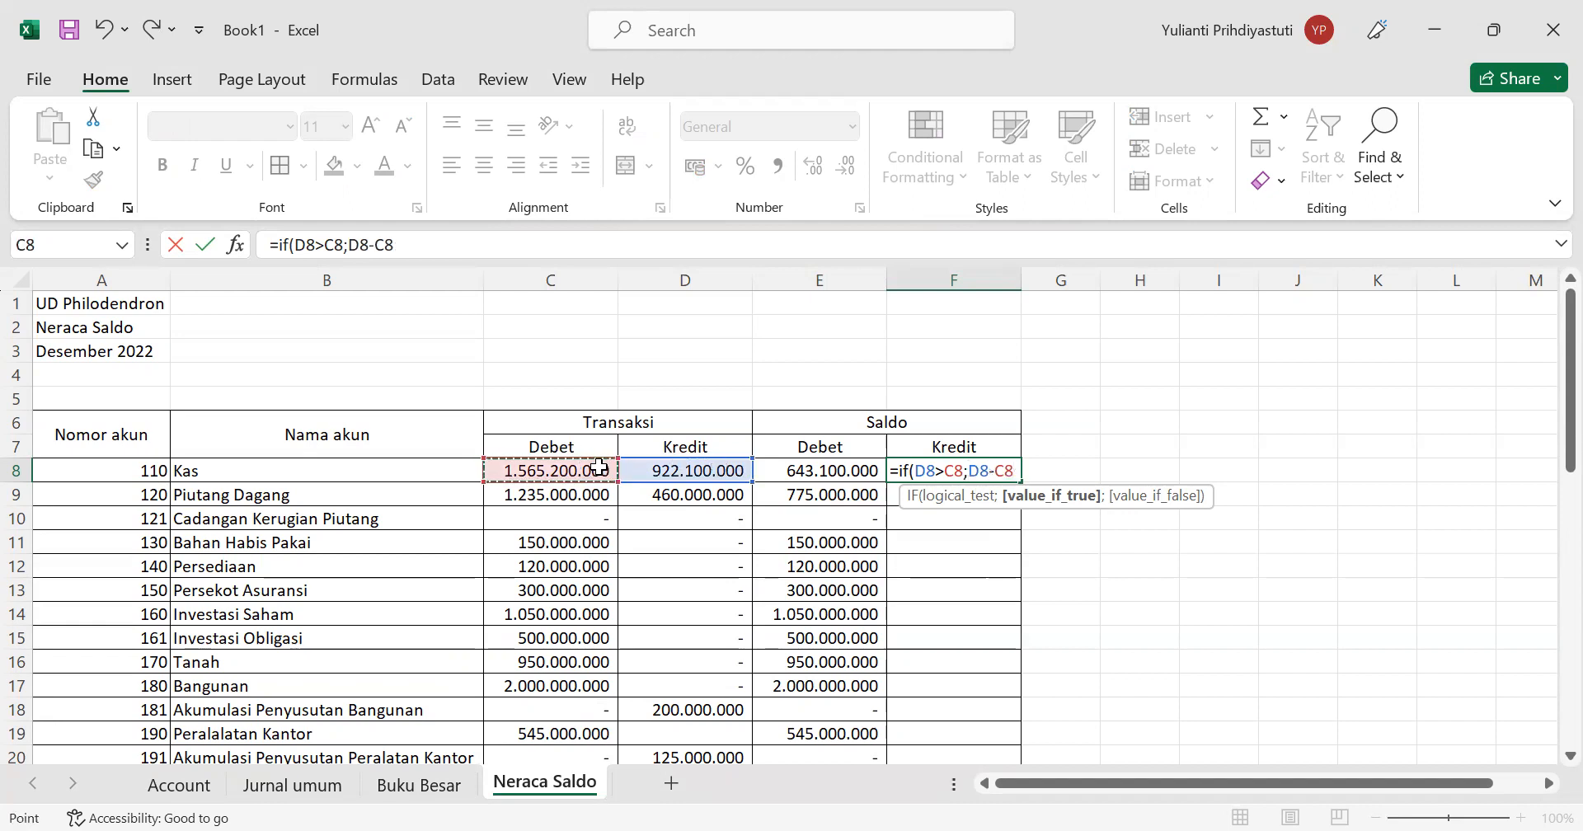
pyautogui.write(';0')
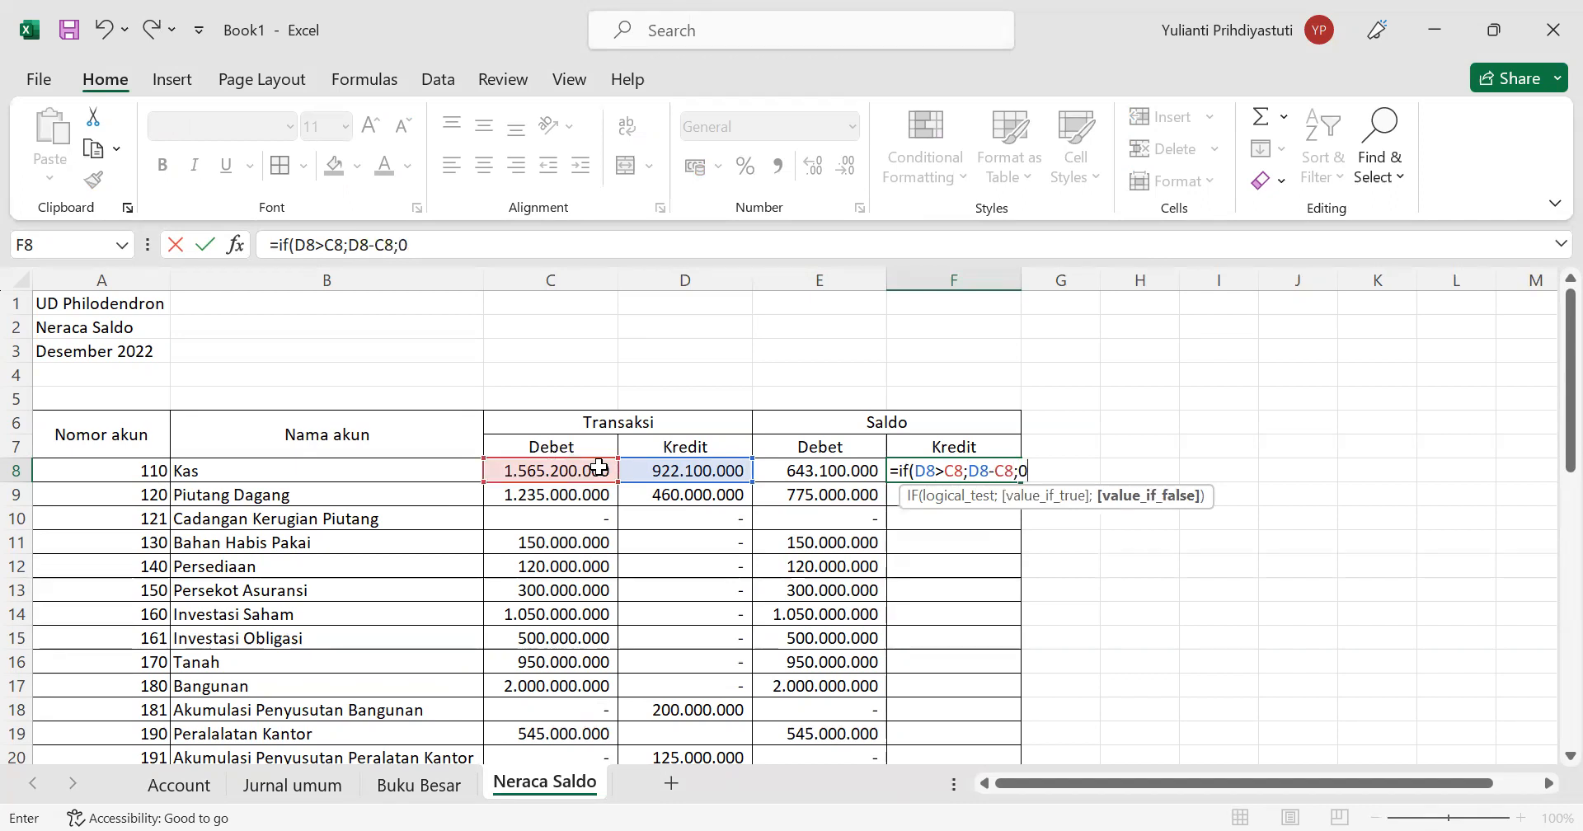
pyautogui.press('Return')
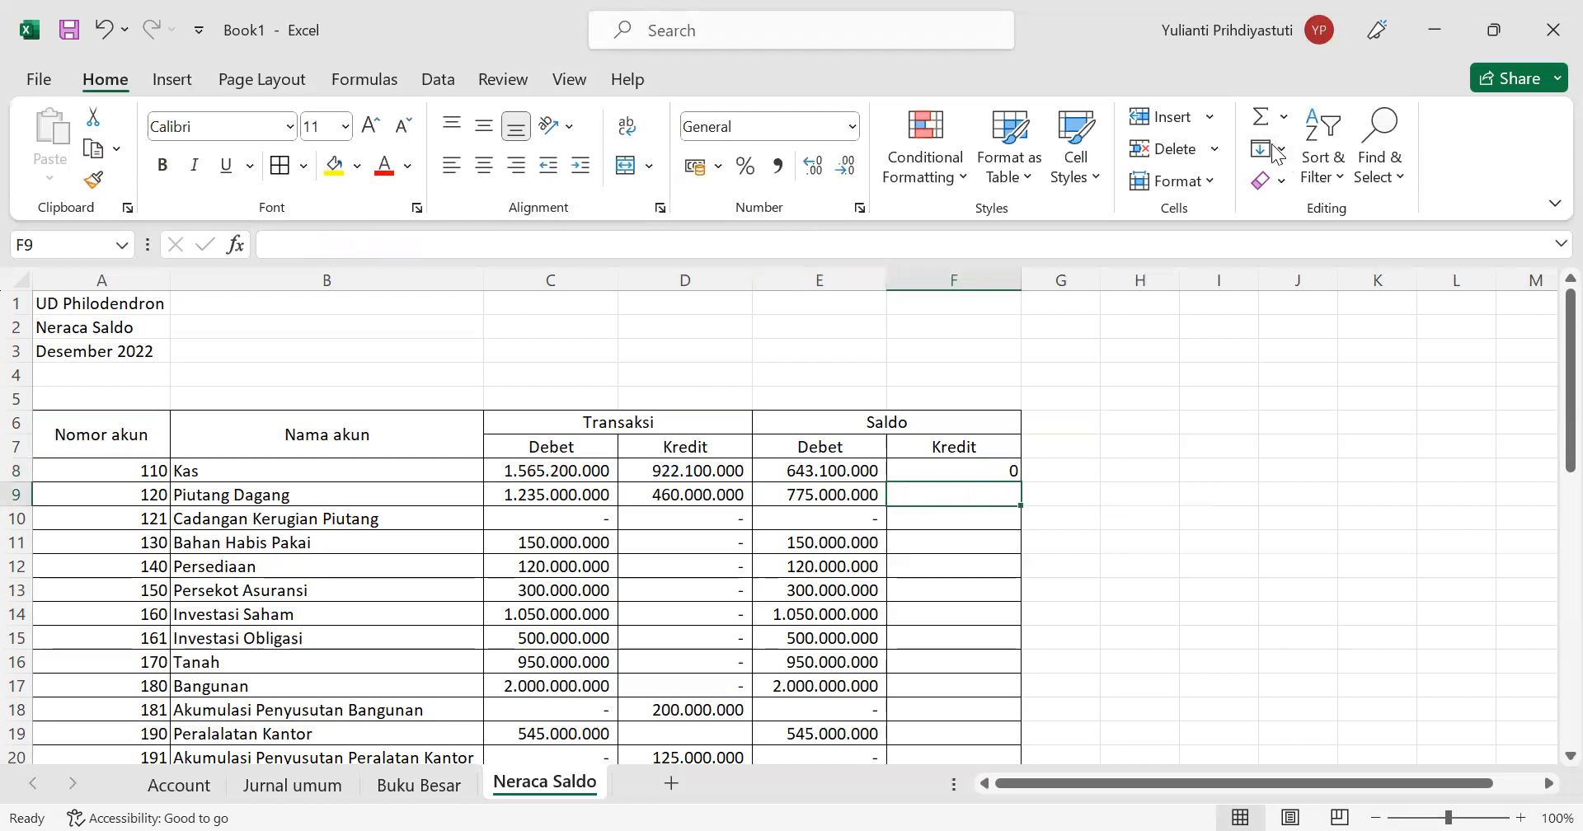
# Step: Fill the F8 formula down the Saldo Kredit column through Biaya Administrasi Lain-lain in F46
pyautogui.press('Up')
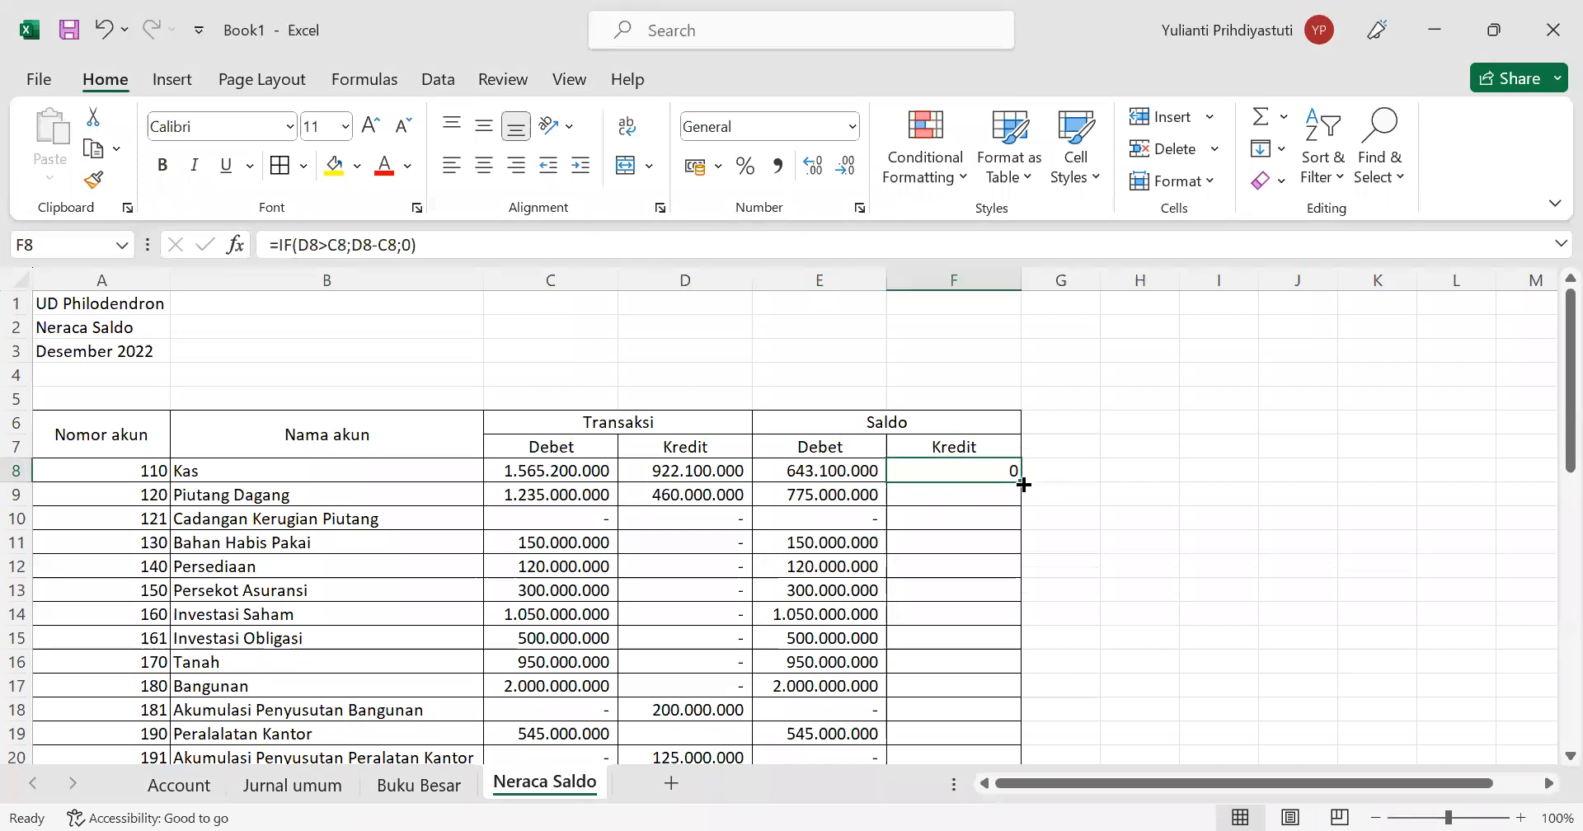
pyautogui.moveTo(1017, 483); pyautogui.dragTo(1000, 697)
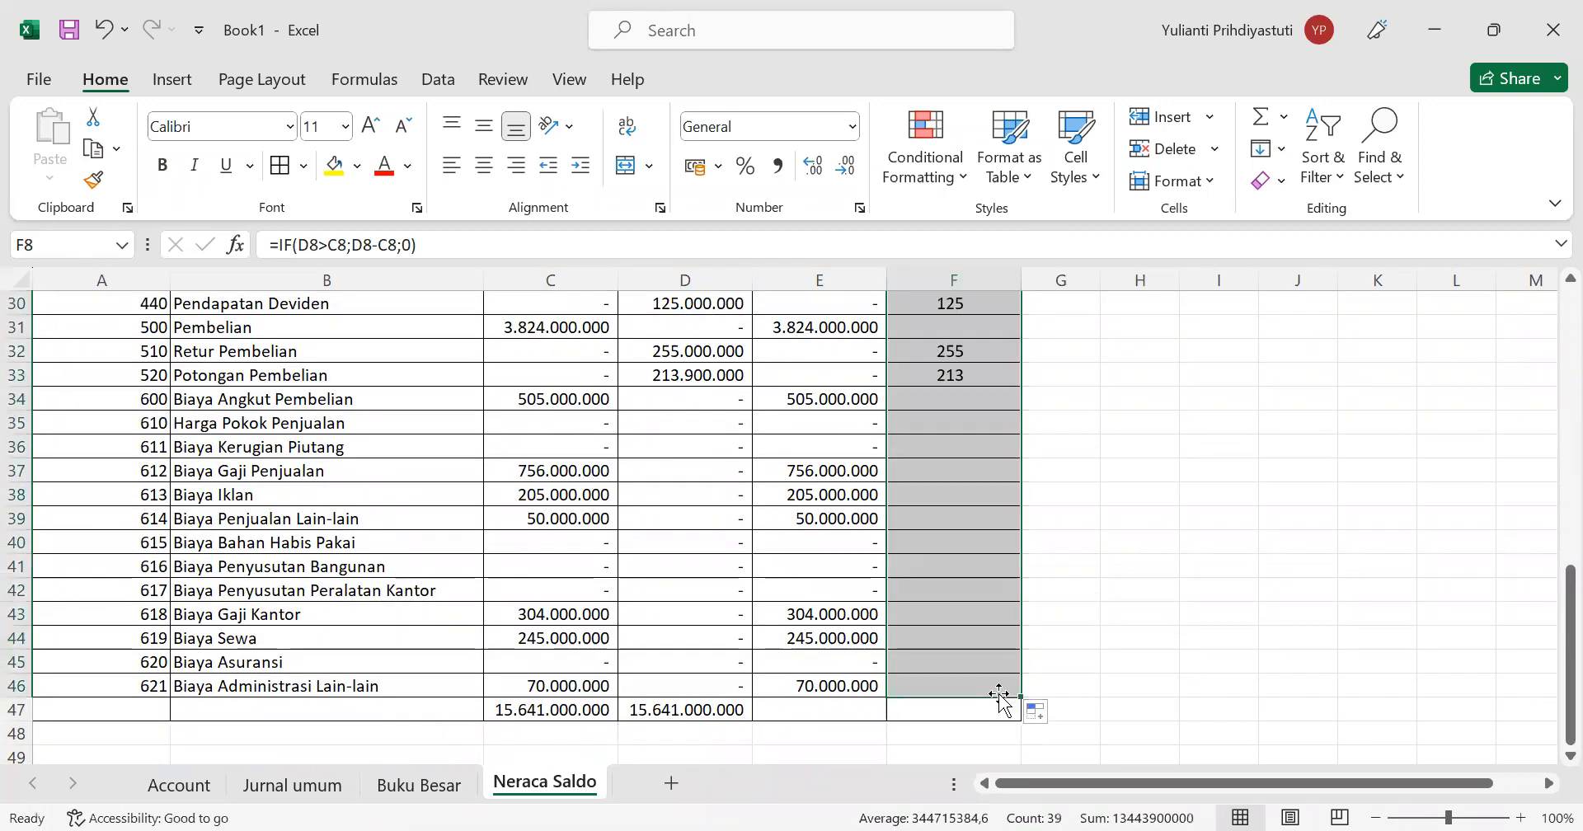
pyautogui.click(953, 626)
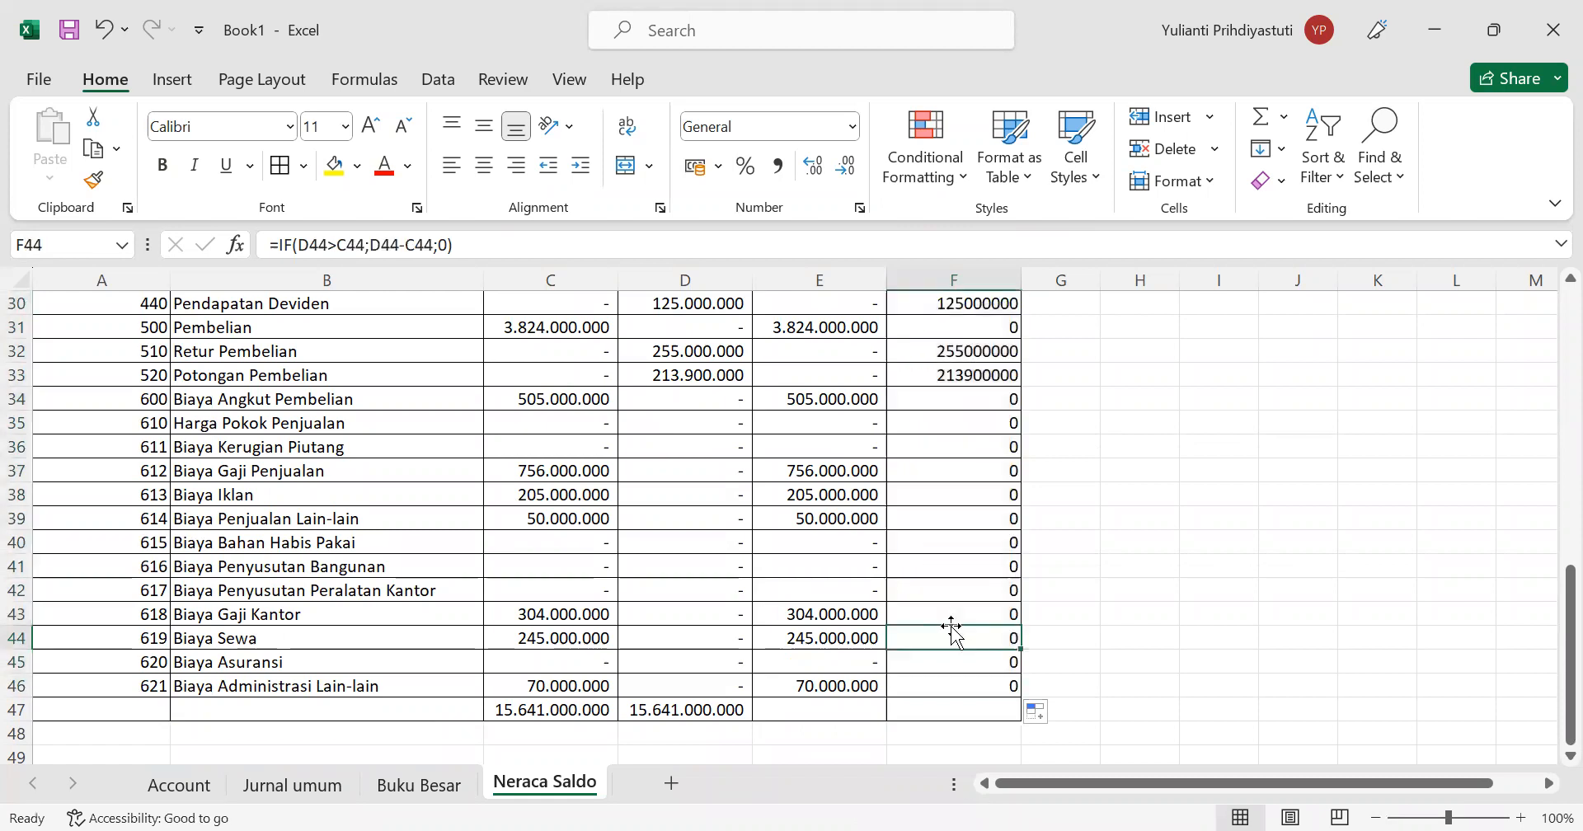
# Step: Look through the filled Saldo Kredit column from Kas down to the expense accounts to check its balances and number format
pyautogui.scroll(10, 952, 626)
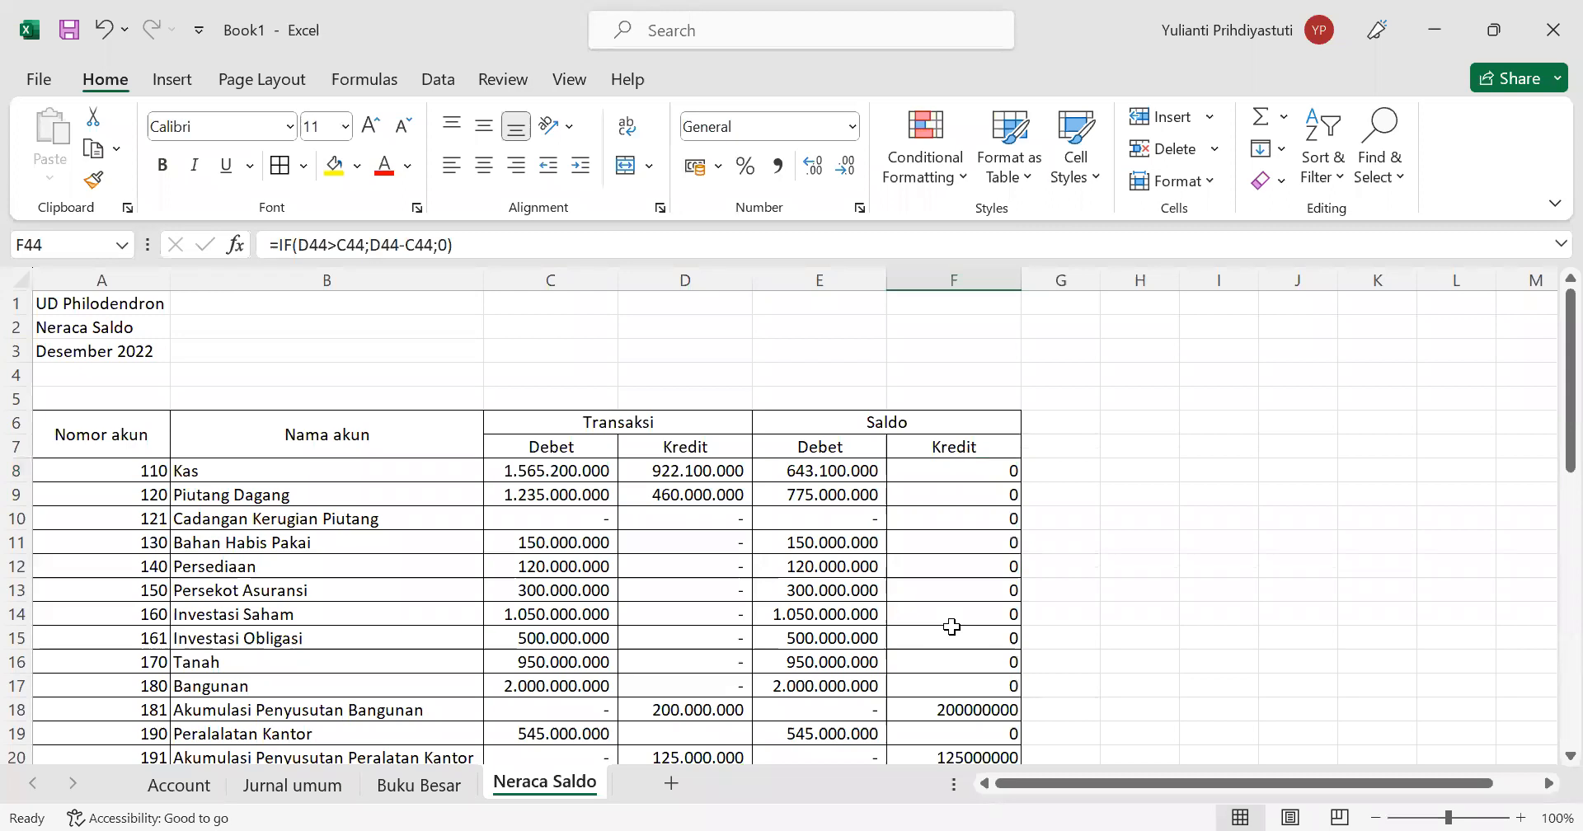
pyautogui.scroll(-12, 952, 627)
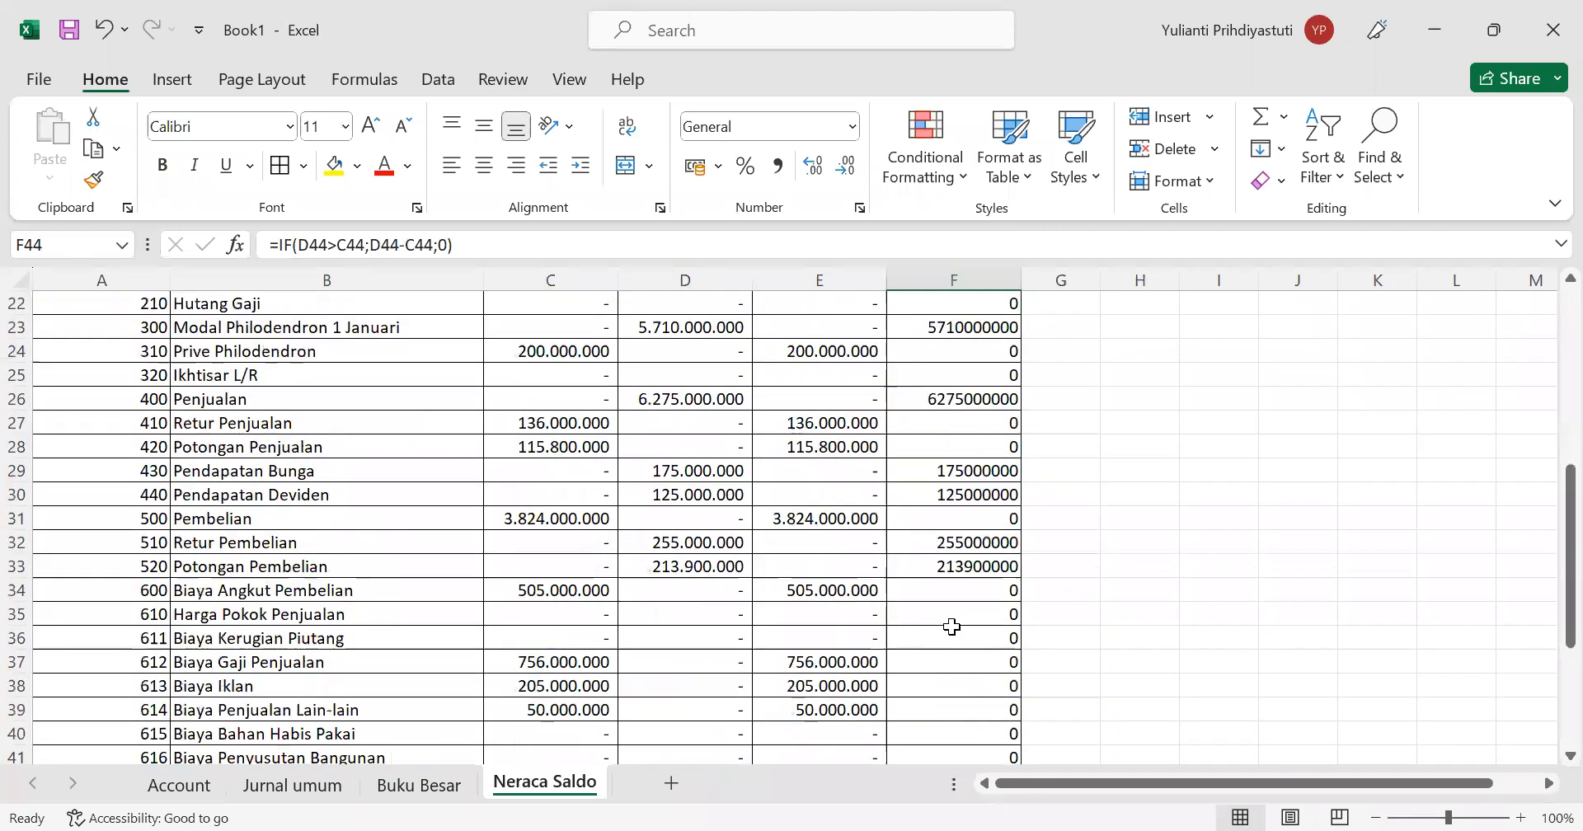
pyautogui.scroll(2, 953, 627)
pyautogui.scroll(10, 952, 627)
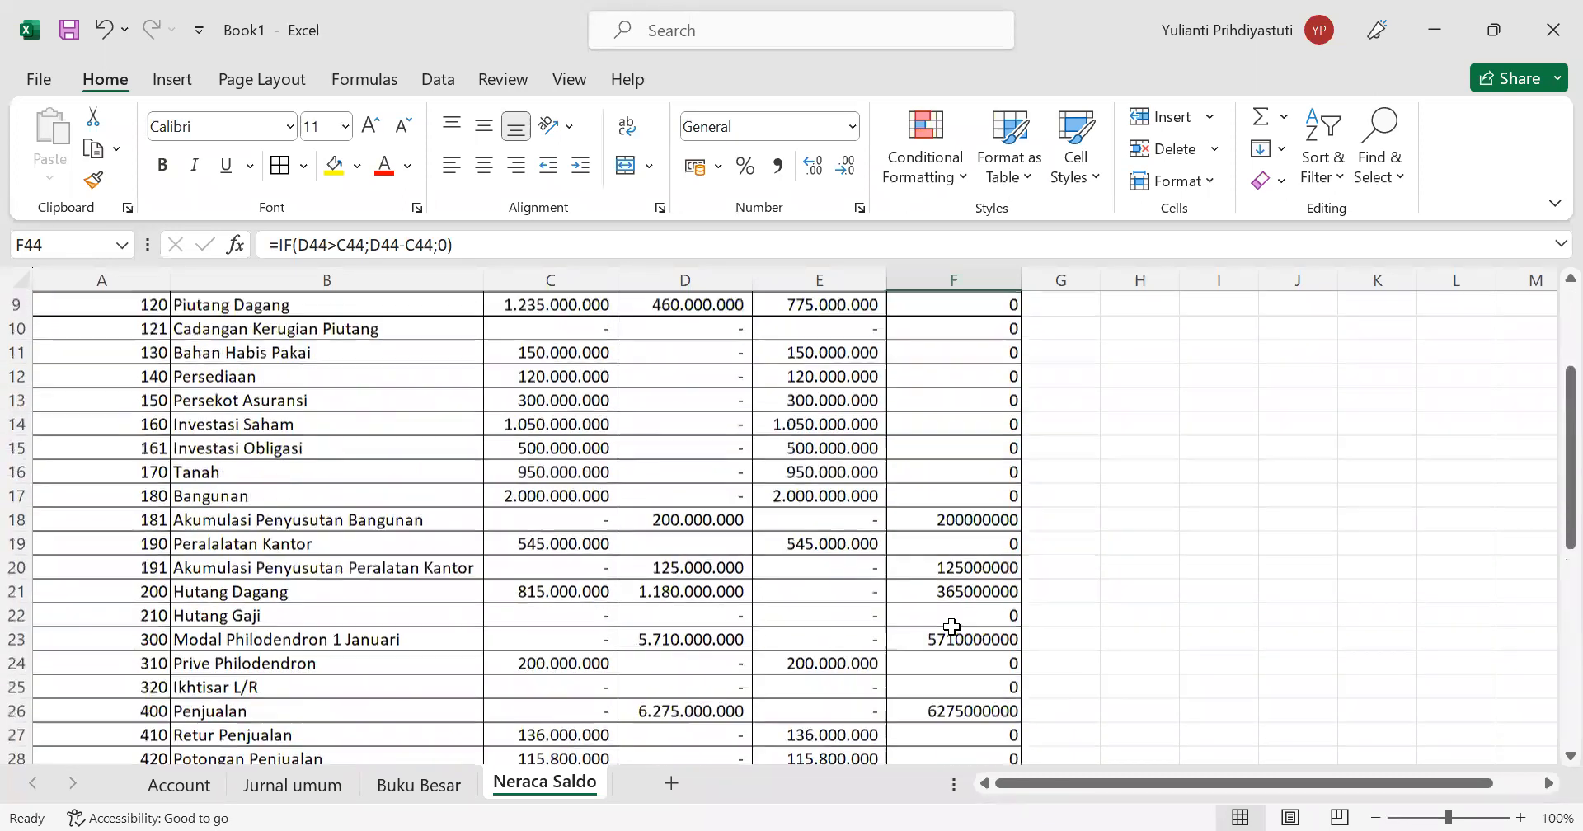
pyautogui.click(929, 526)
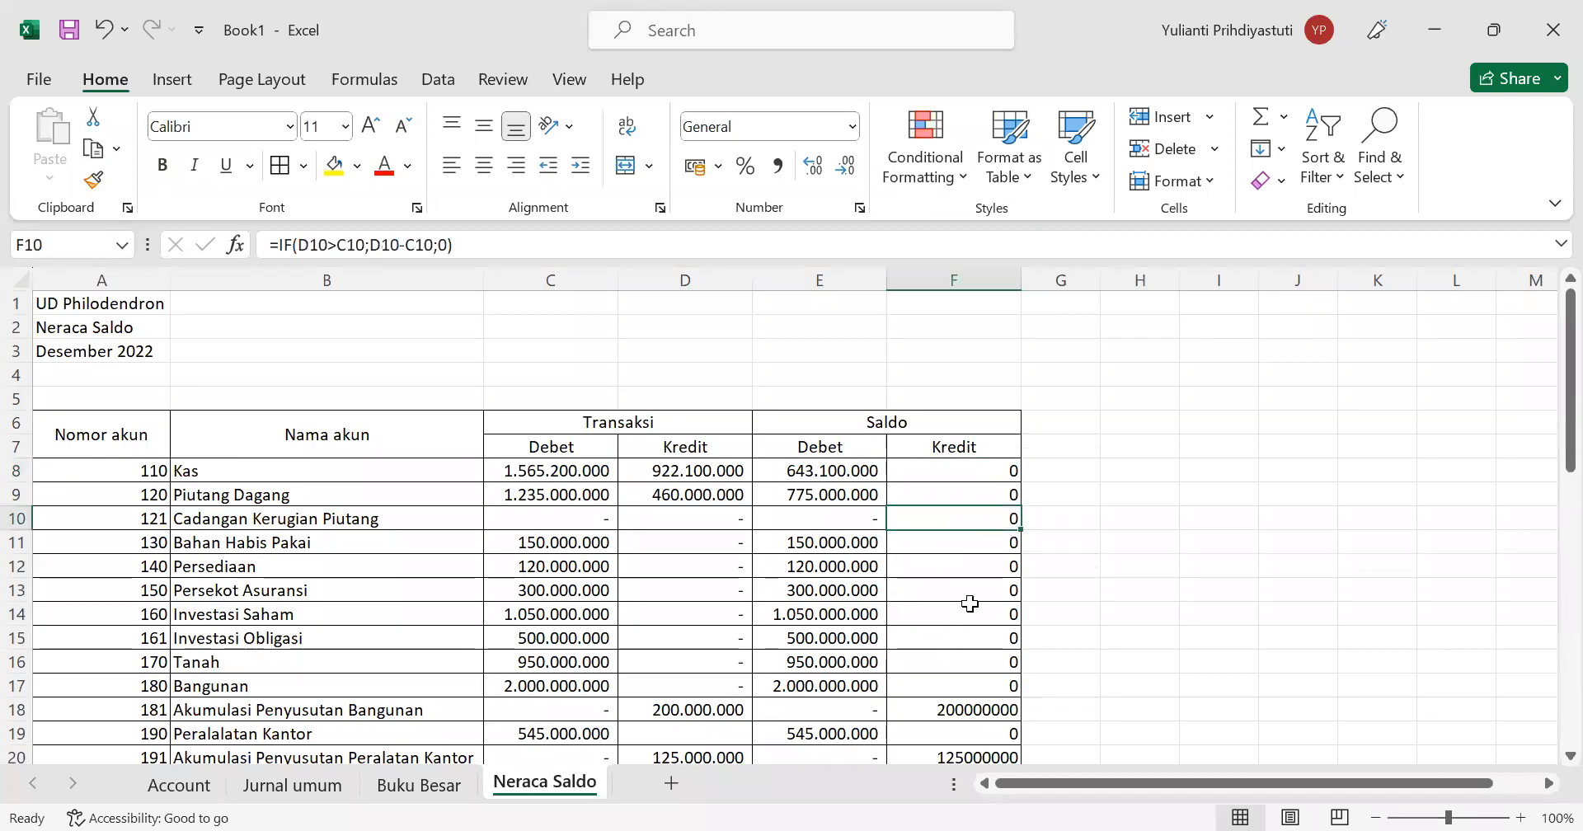
pyautogui.scroll(-3, 965, 598)
pyautogui.moveTo(931, 495); pyautogui.dragTo(962, 470)
pyautogui.scroll(-1, 961, 470)
pyautogui.click(961, 470)
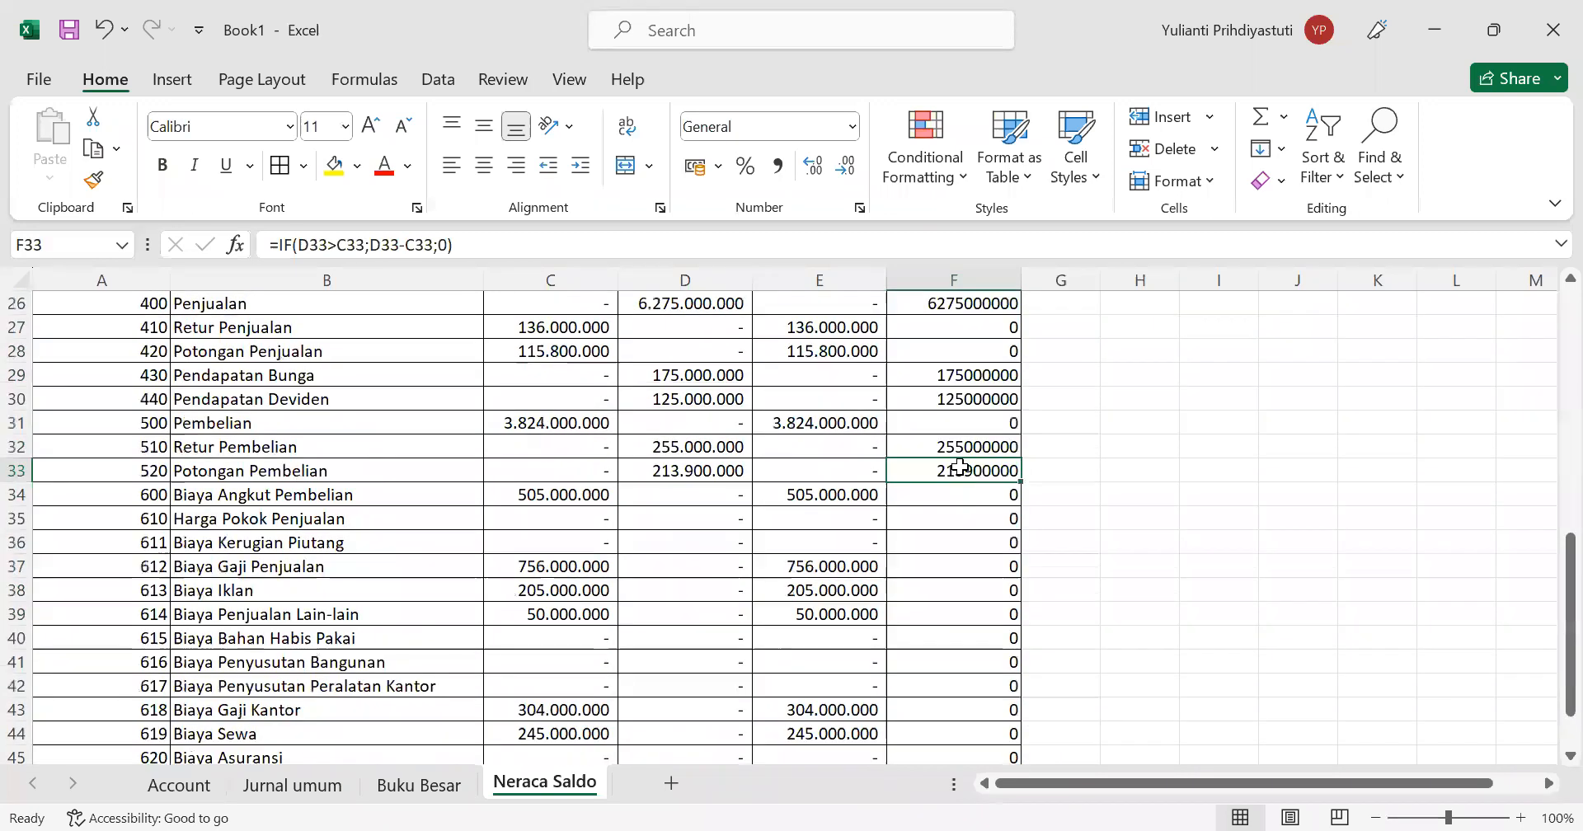
pyautogui.click(993, 380)
pyautogui.scroll(8, 994, 379)
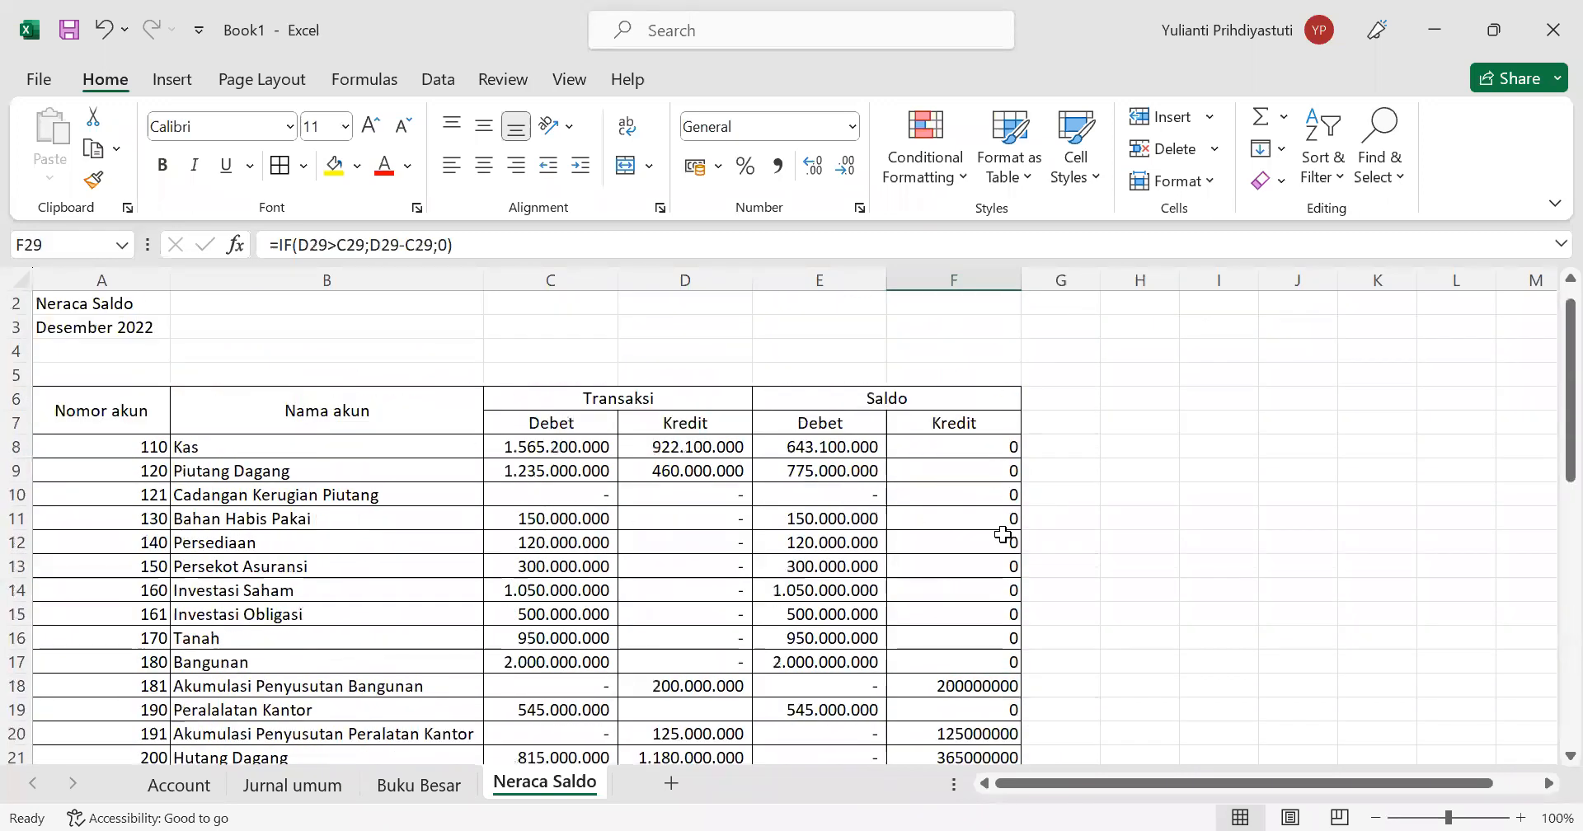
# Step: Format the Saldo Kredit cells F18:F33, from Akumulasi Penyusutan Bangunan to Potongan Pembelian, with the Comma Style number format
pyautogui.scroll(-3, 1001, 512)
pyautogui.click(963, 466)
pyautogui.moveTo(973, 732); pyautogui.dragTo(973, 709)
pyautogui.moveTo(947, 470); pyautogui.dragTo(1007, 708)
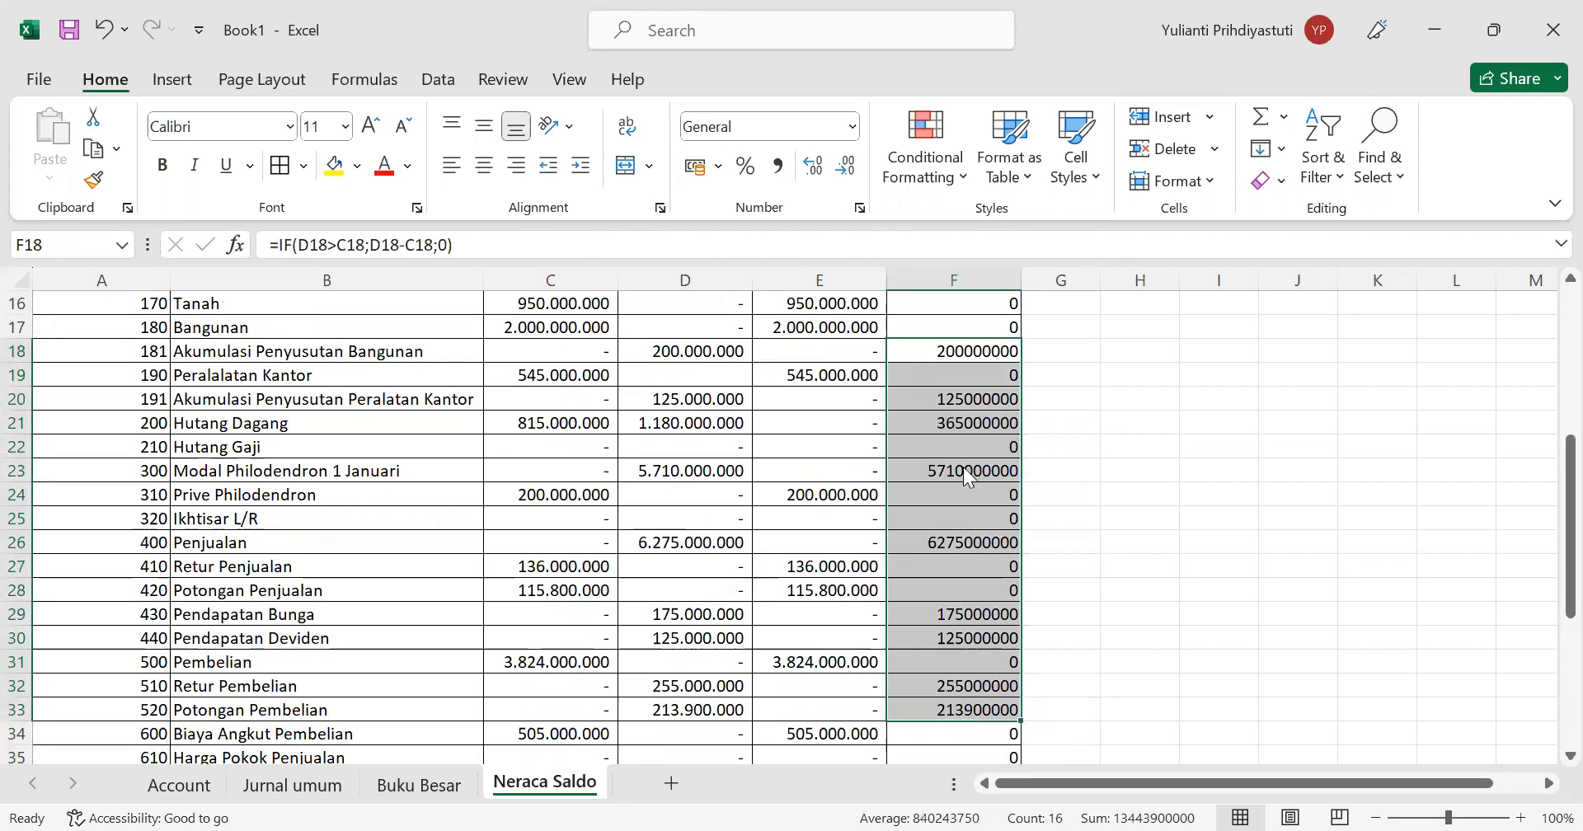
pyautogui.click(779, 169)
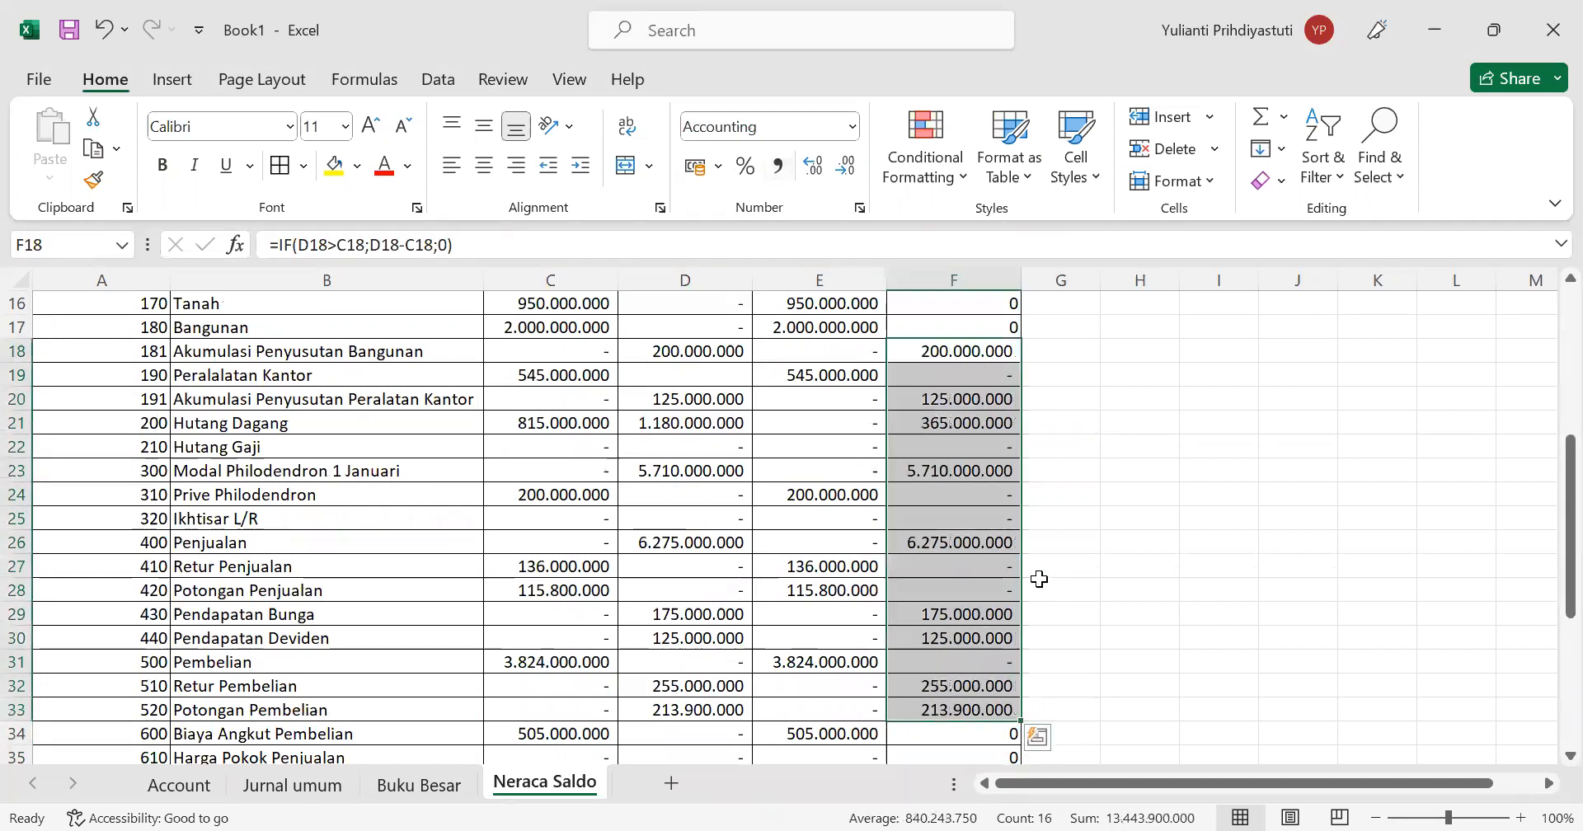
pyautogui.click(1026, 588)
pyautogui.click(986, 661)
# Step: Total the Saldo Debet column in E47 with a SUM formula over E8:E46
pyautogui.scroll(-5, 986, 661)
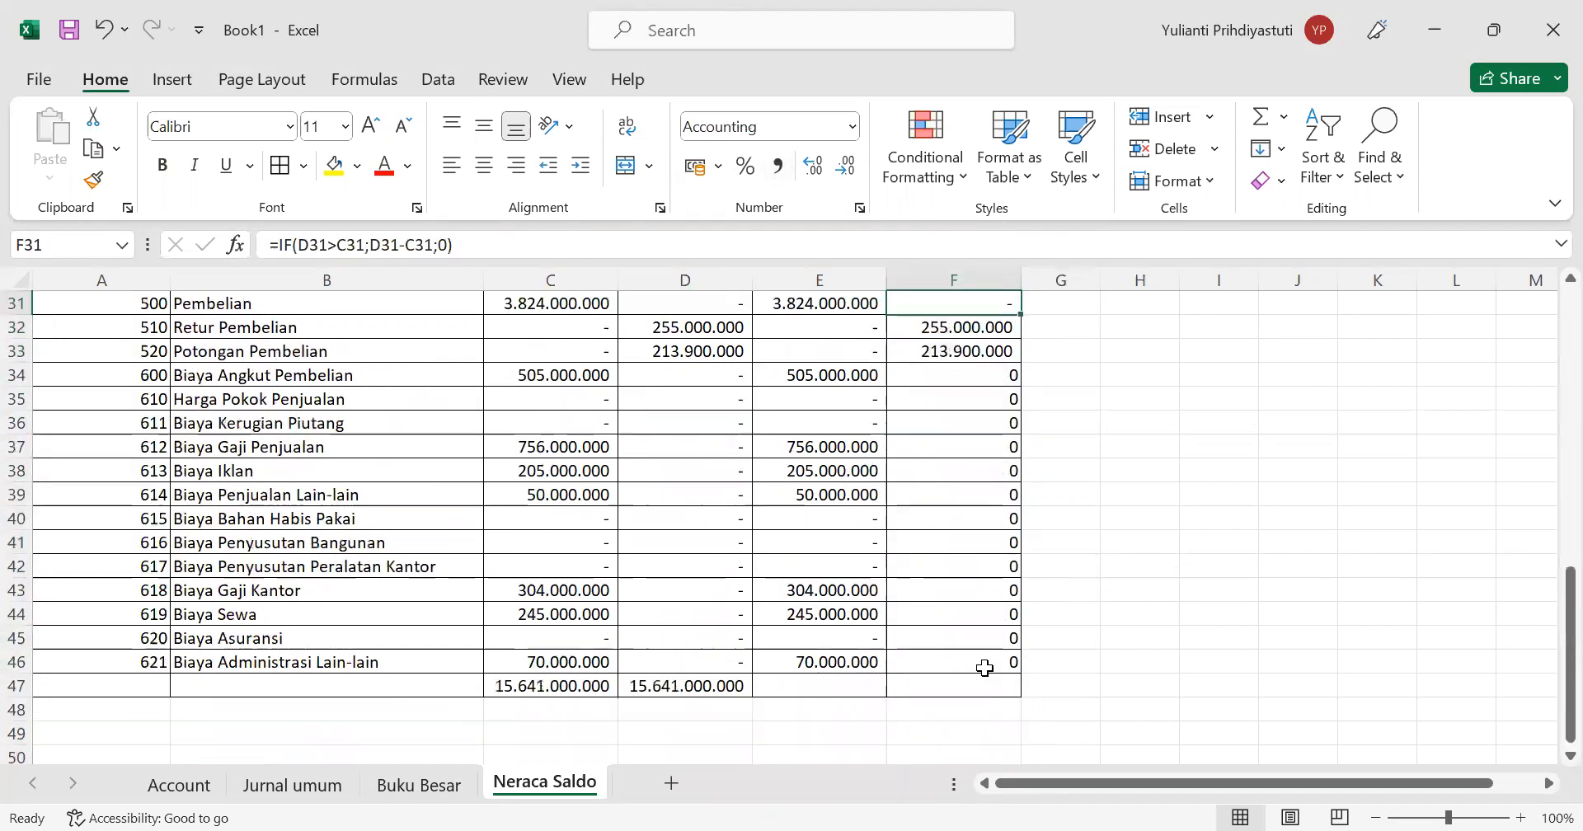
pyautogui.click(779, 620)
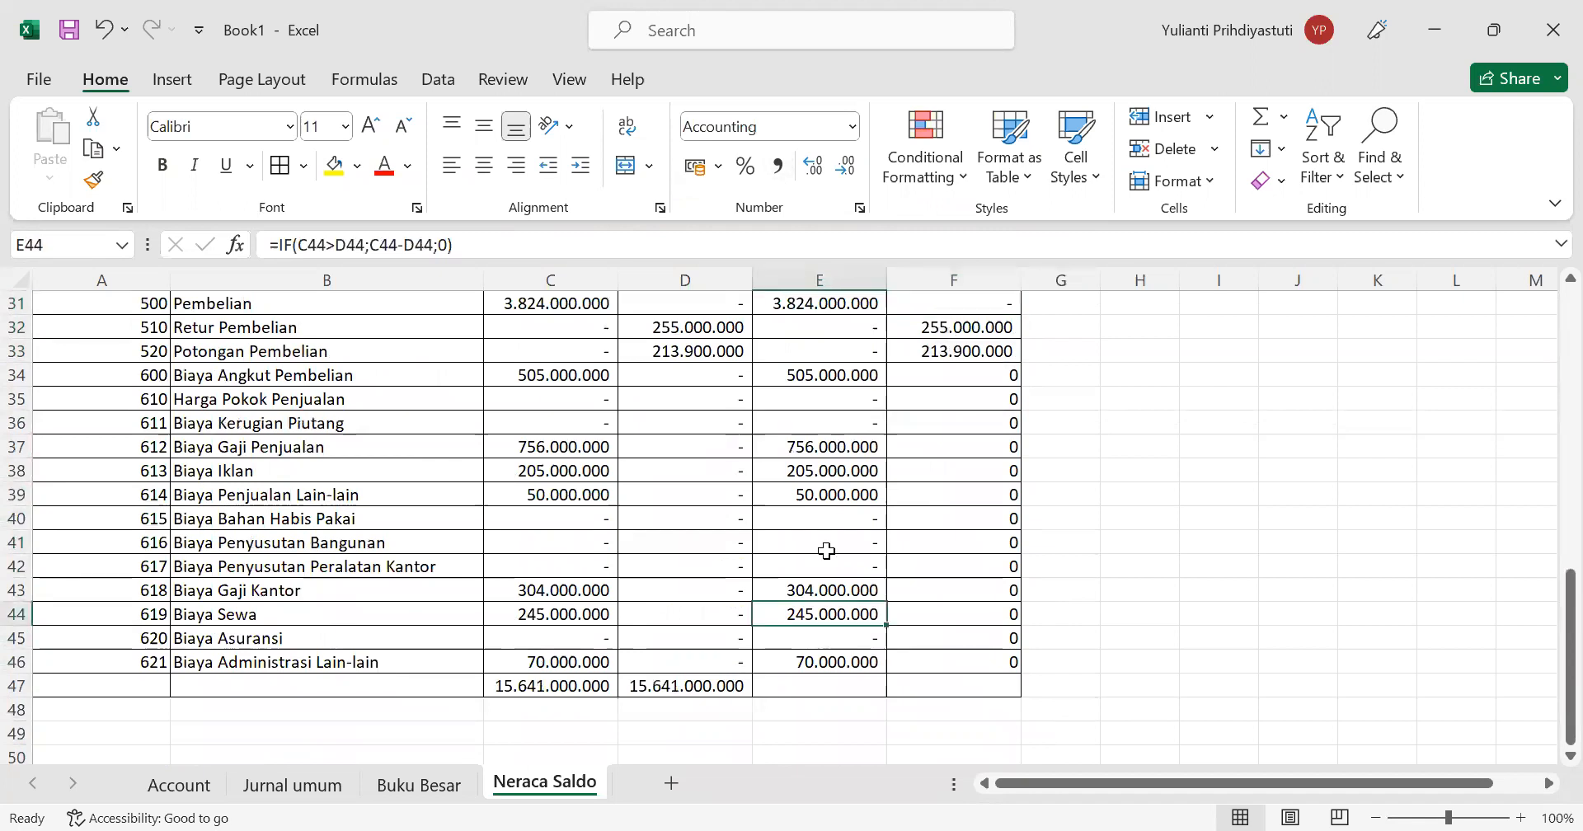
pyautogui.scroll(10, 826, 551)
pyautogui.click(817, 473)
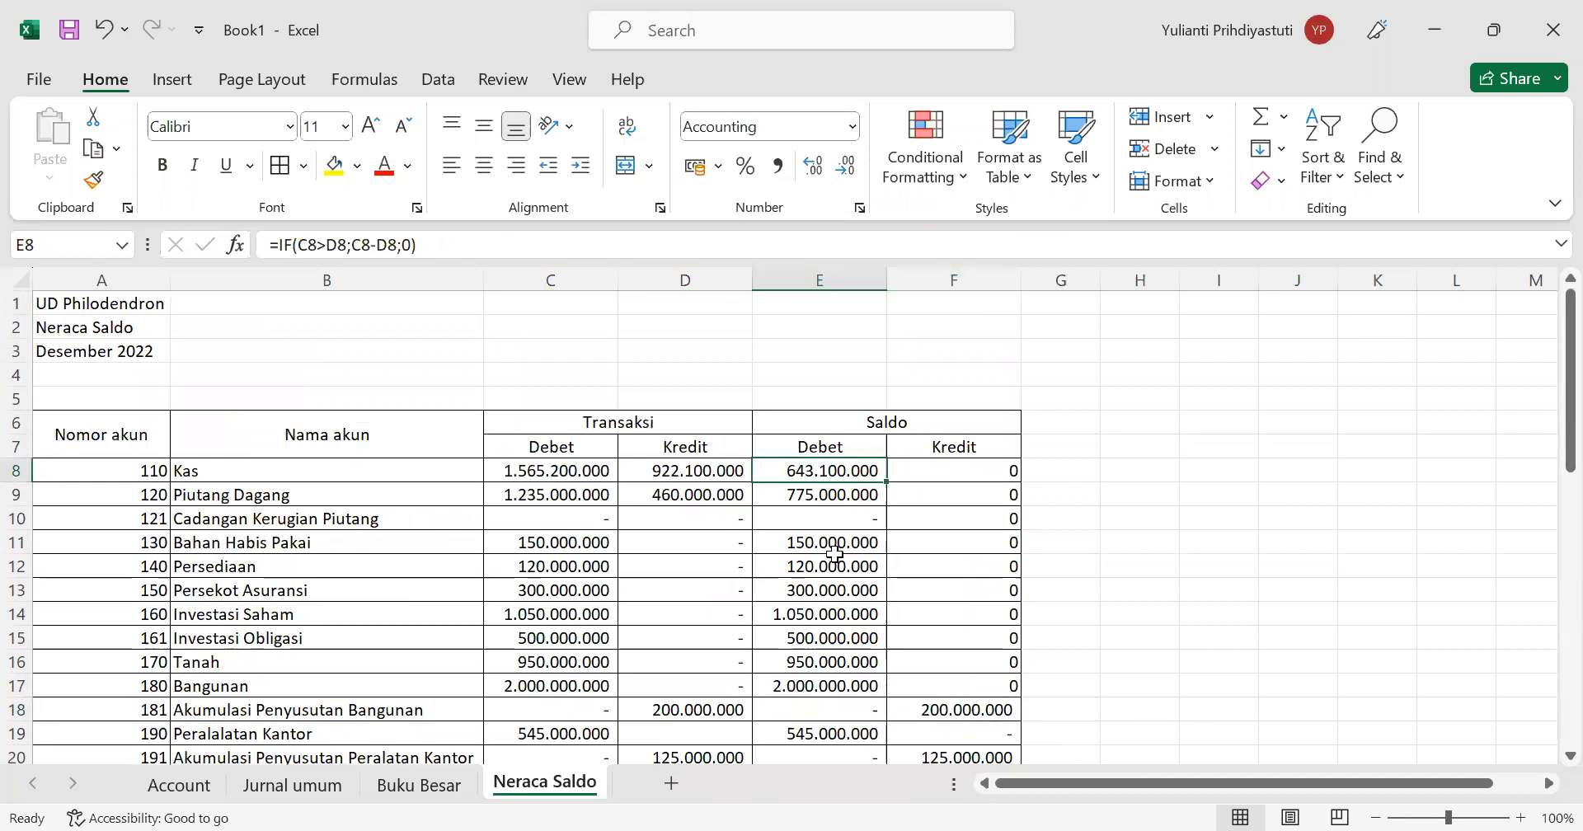
pyautogui.scroll(-15, 834, 554)
pyautogui.scroll(2, 834, 530)
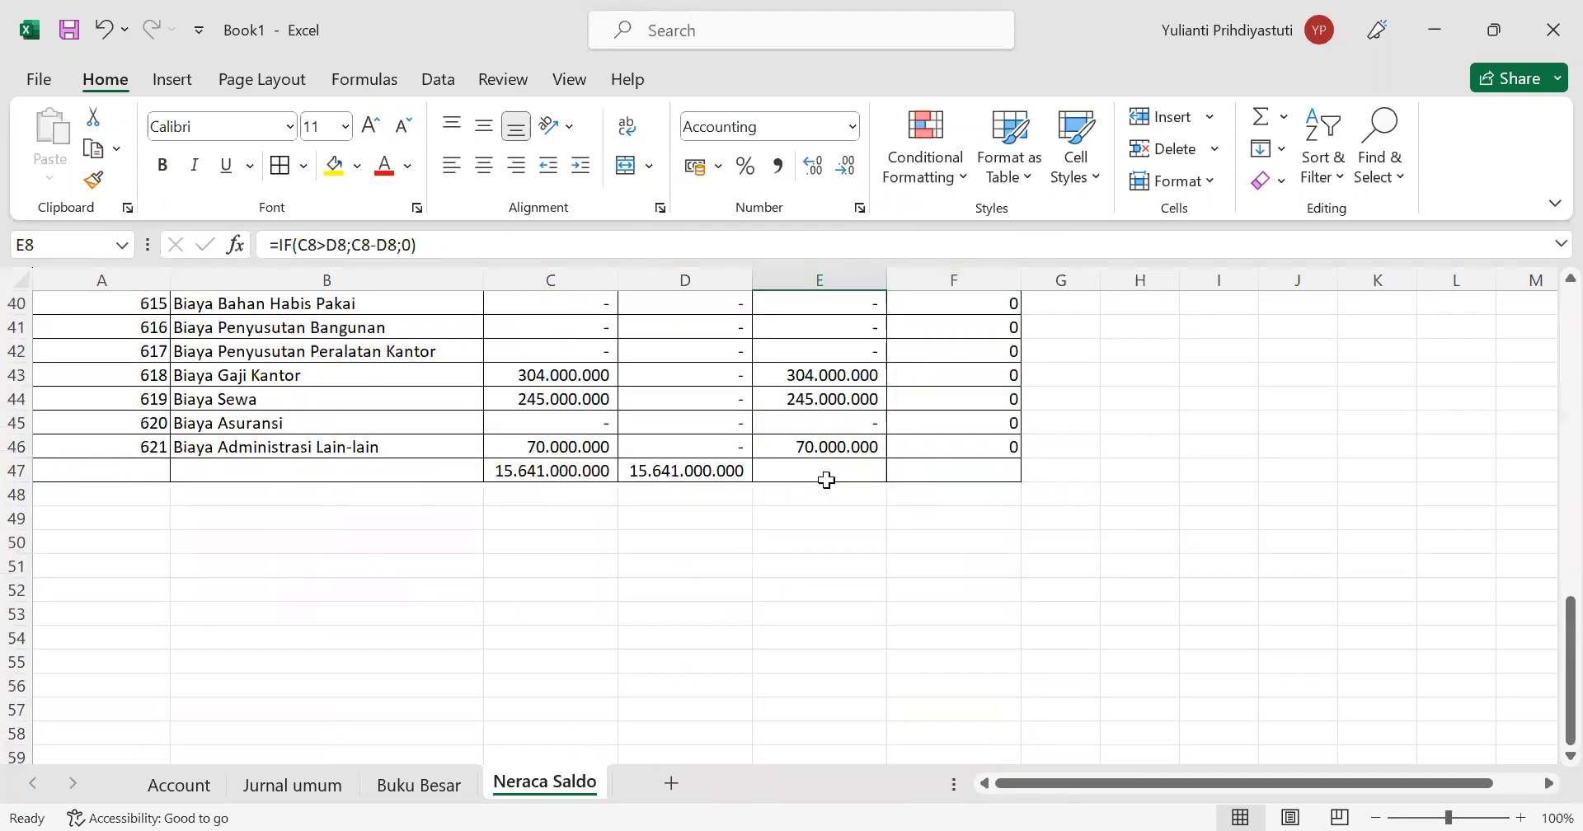
pyautogui.click(820, 478)
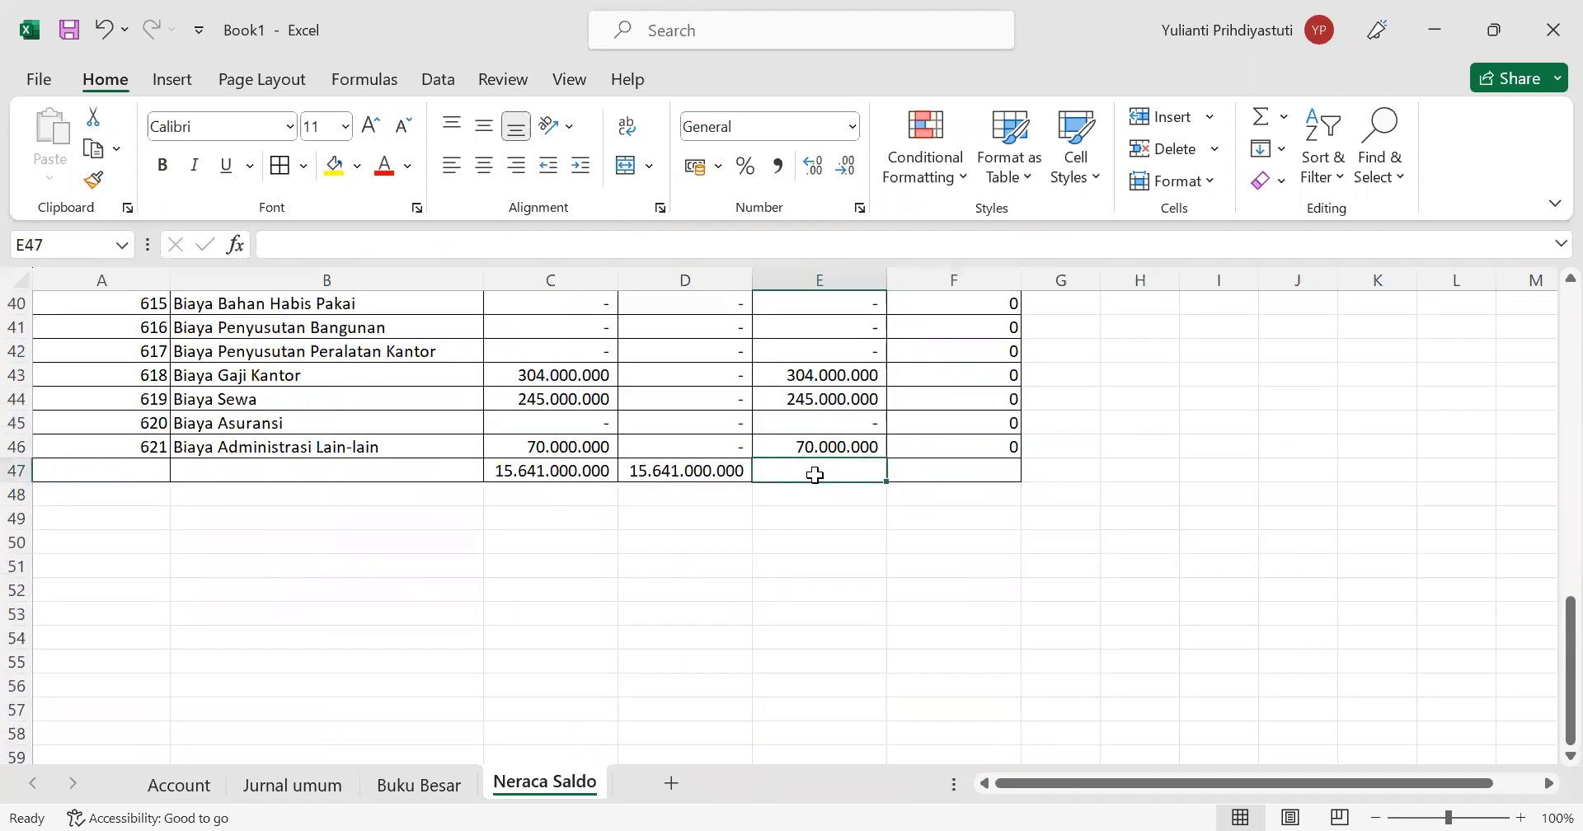
pyautogui.write('=')
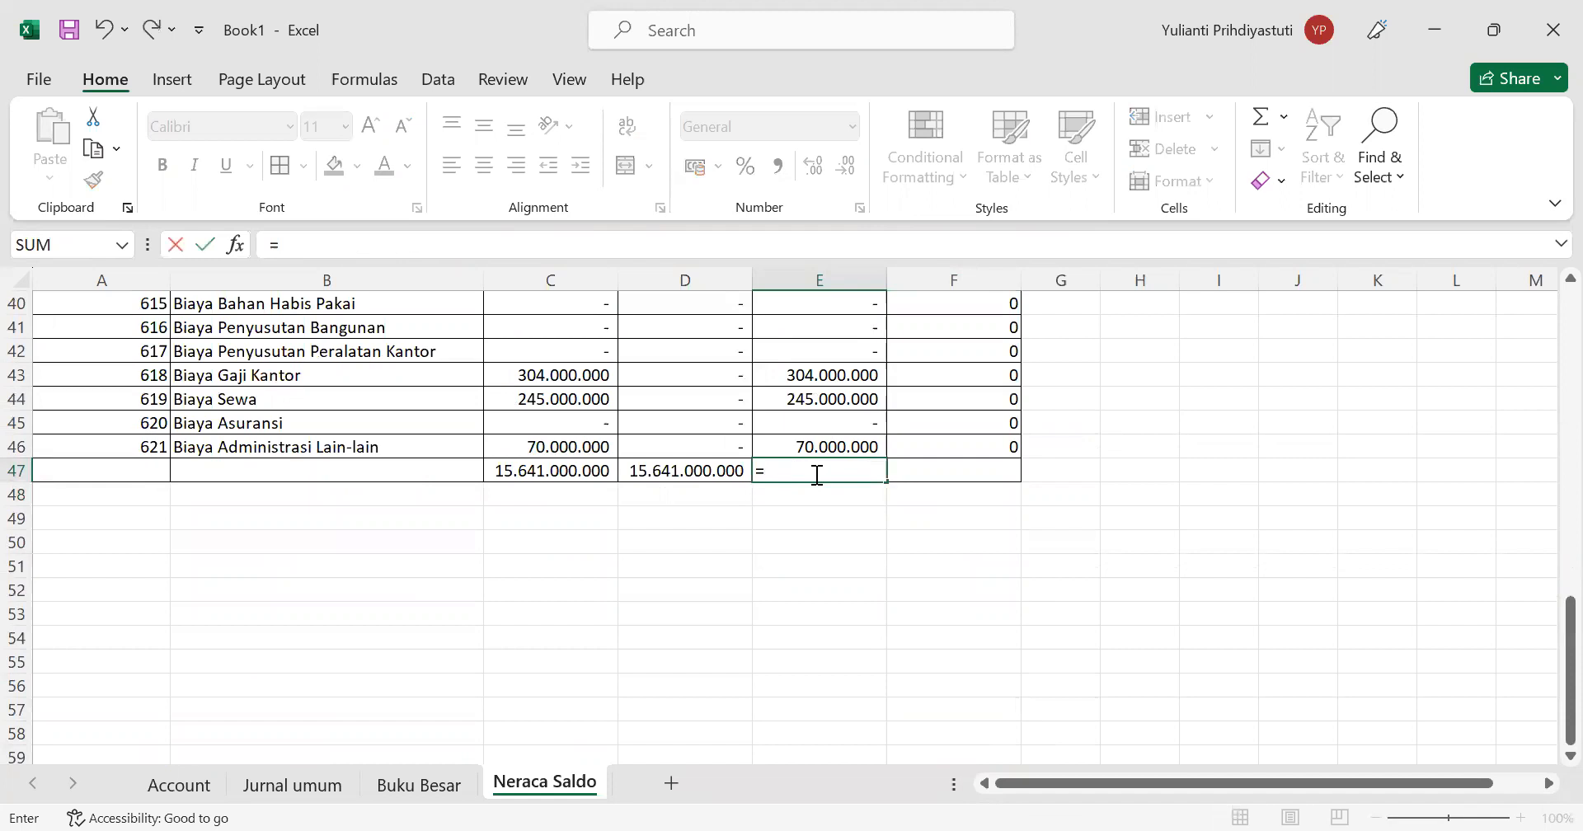
pyautogui.write('sum(')
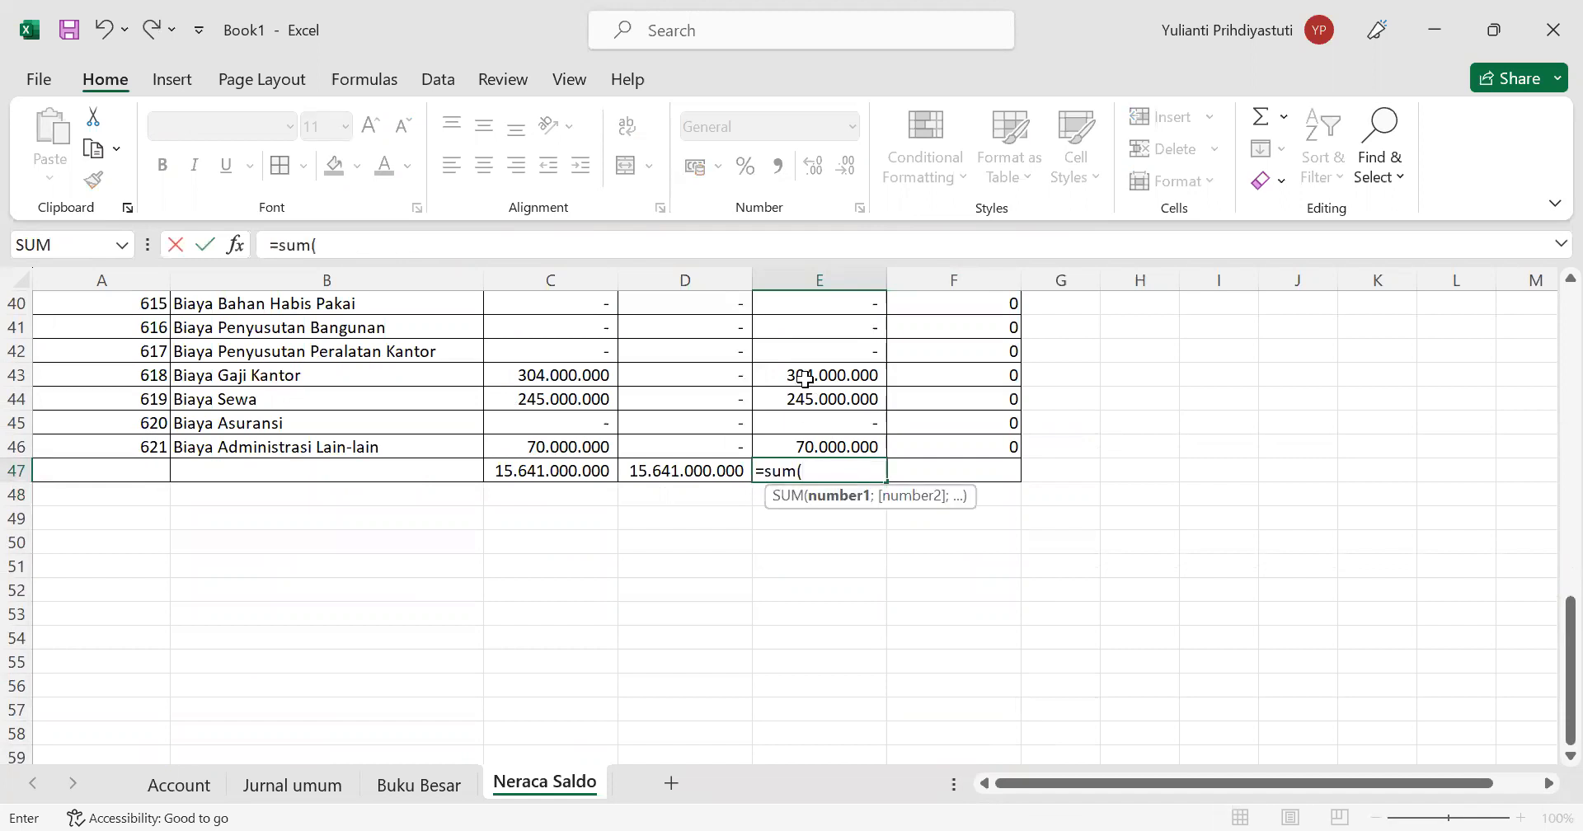
pyautogui.scroll(13, 804, 379)
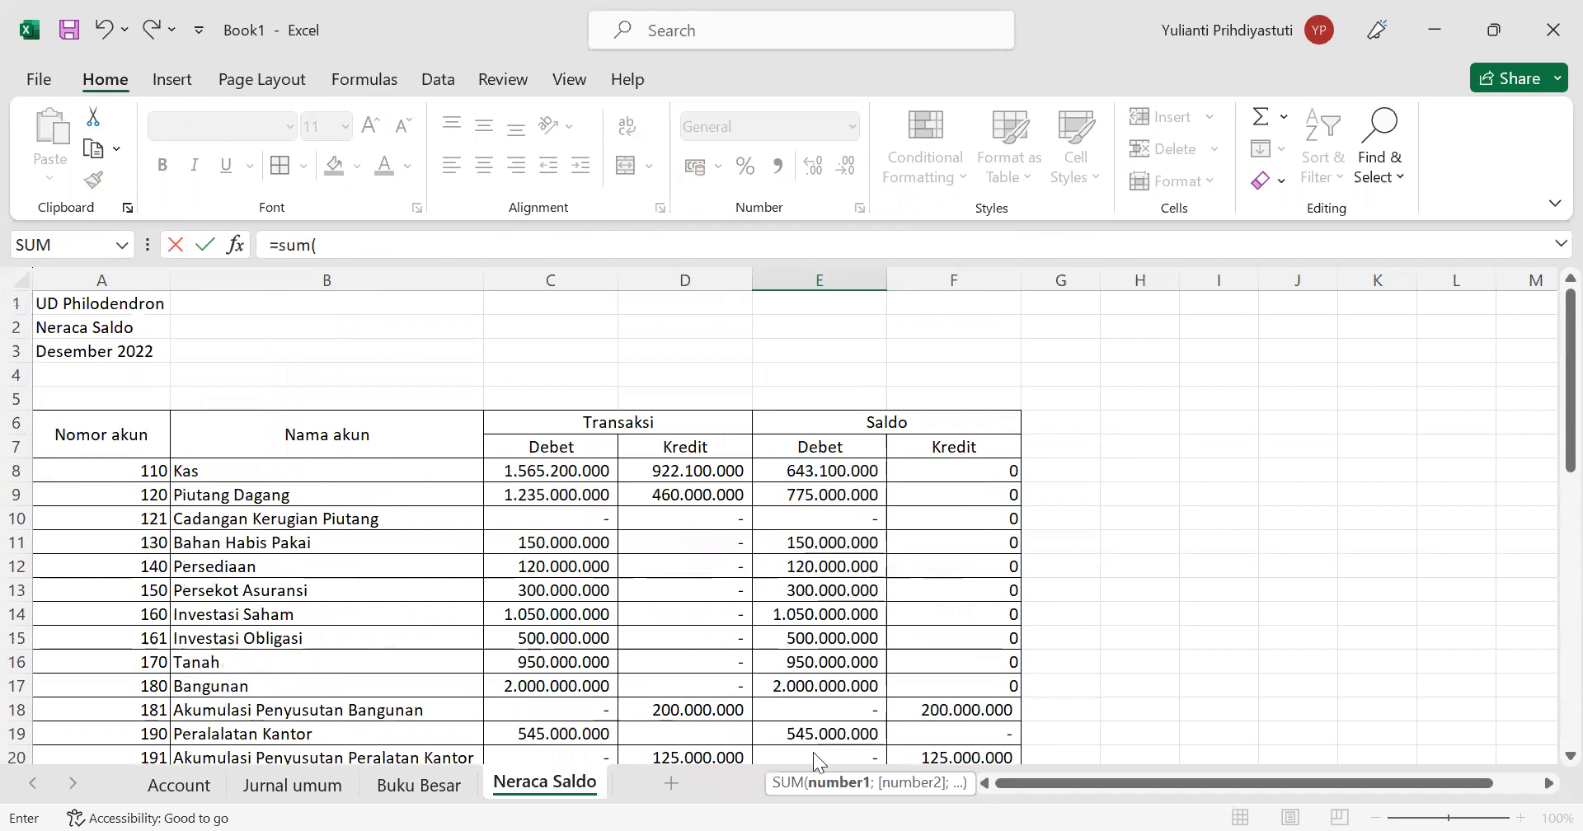
pyautogui.moveTo(819, 470); pyautogui.dragTo(833, 683)
pyautogui.press('Return')
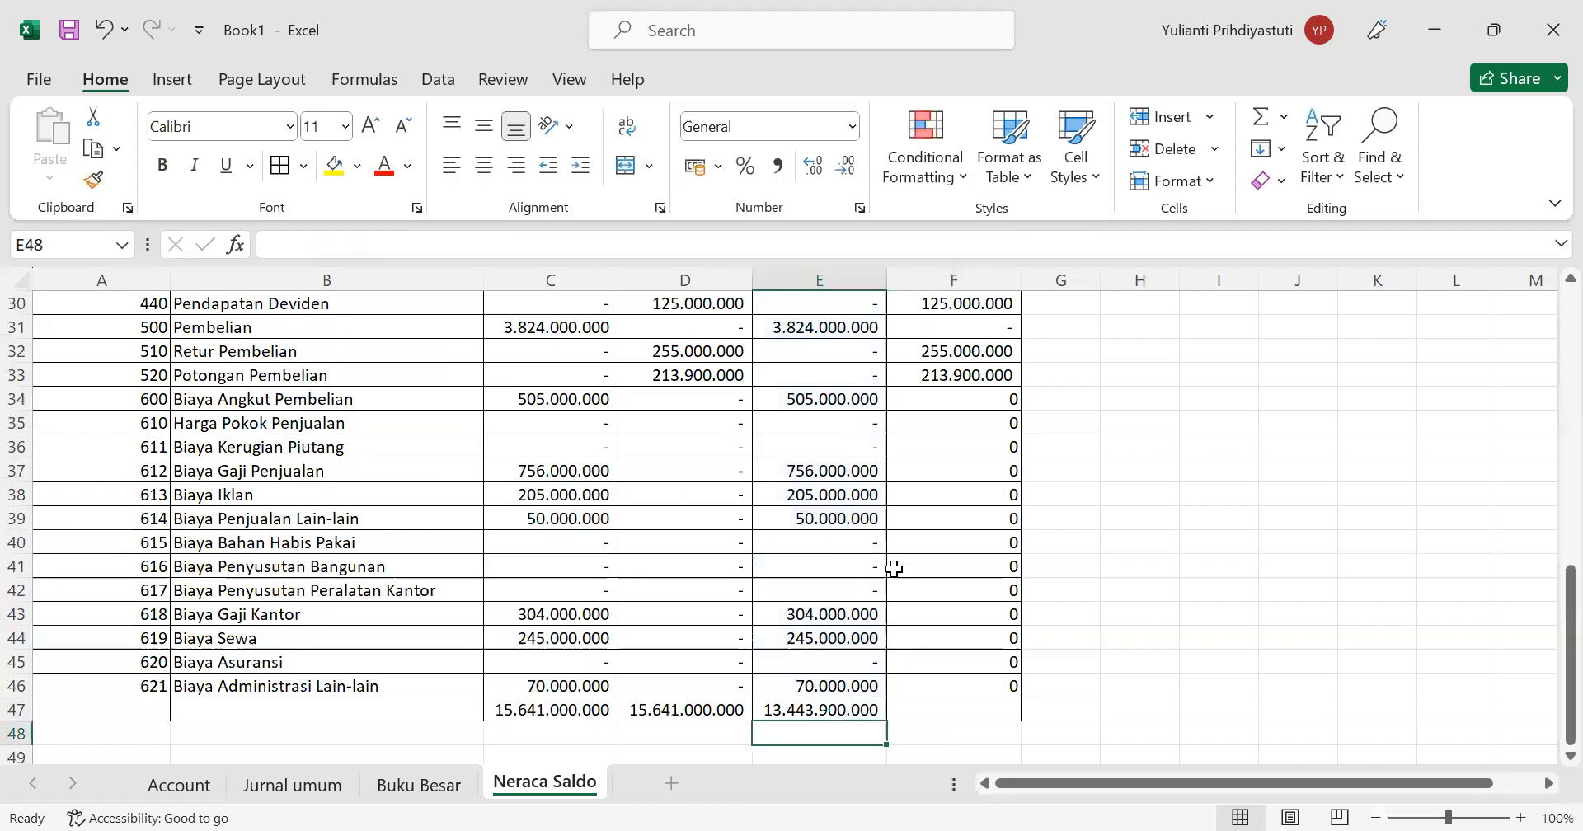
# Step: Total the Saldo Kredit column in F47 with a SUM formula over F18:F46
pyautogui.scroll(8, 899, 567)
pyautogui.scroll(-11, 903, 568)
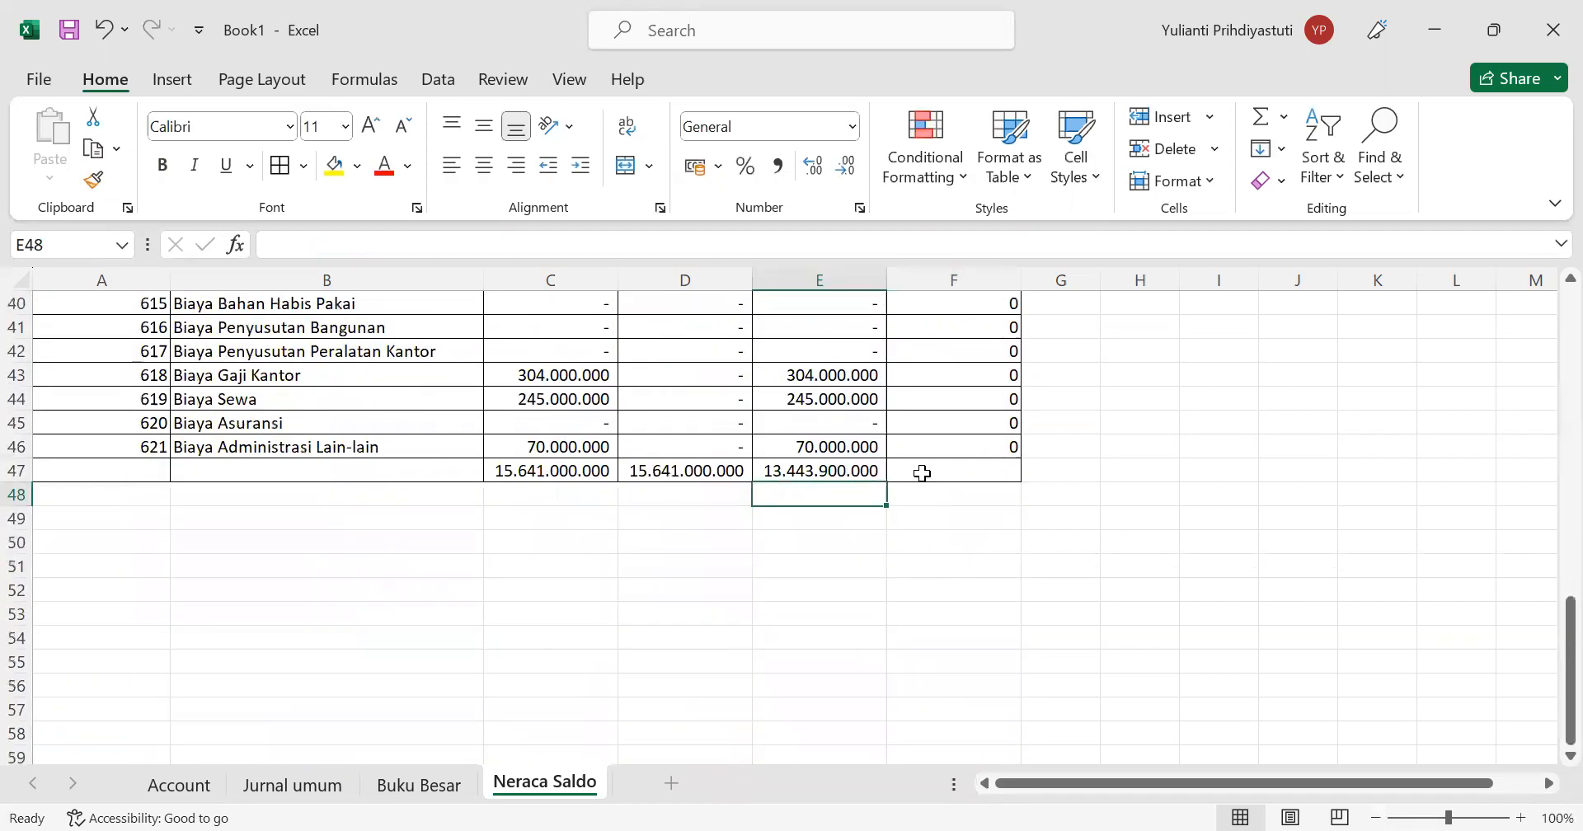
pyautogui.click(922, 471)
pyautogui.write('=')
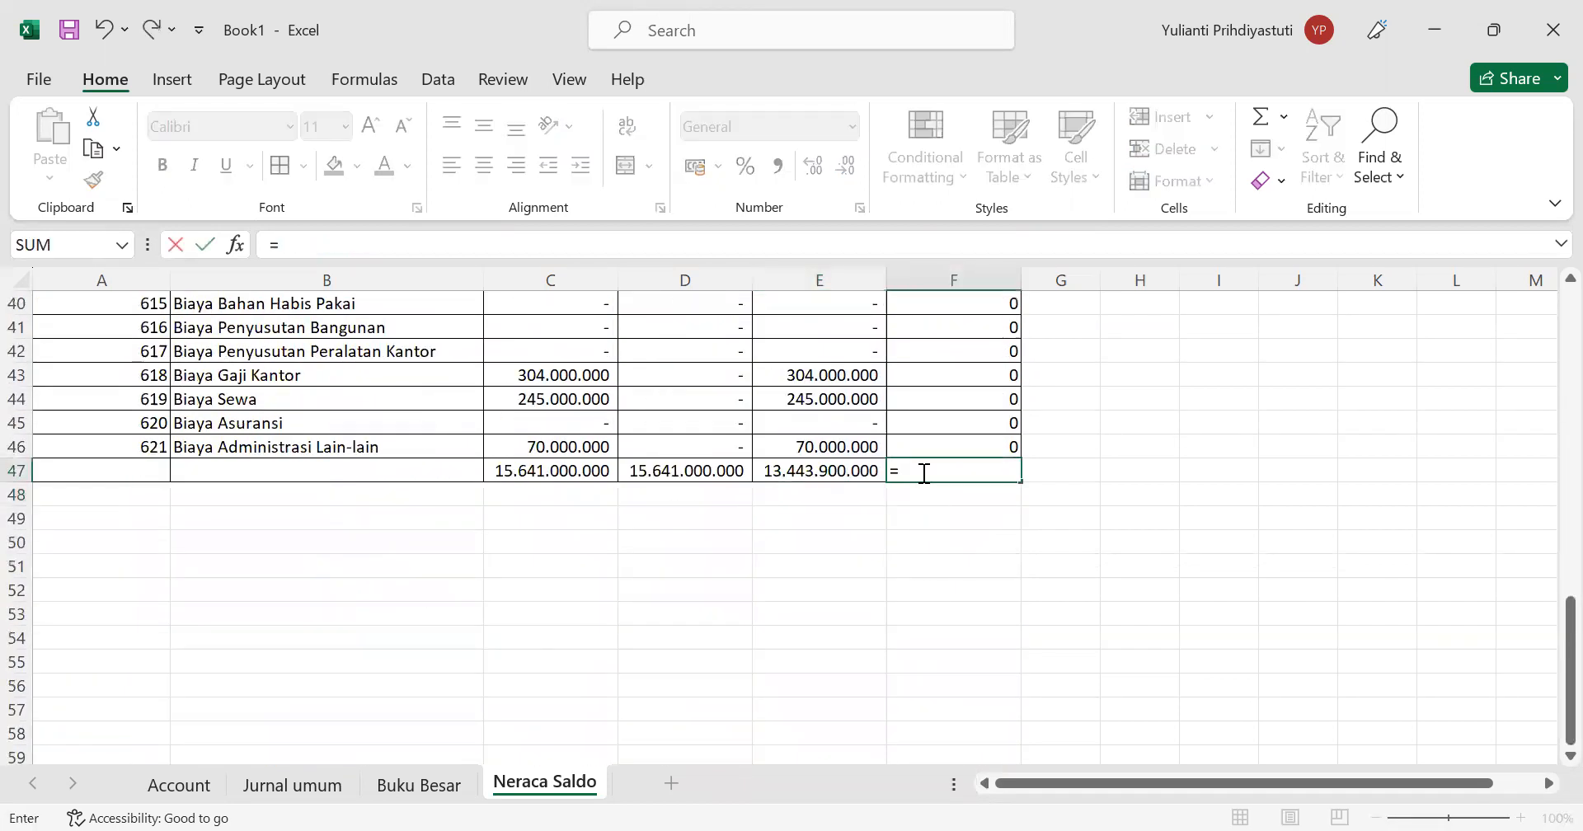
pyautogui.write('sum(')
pyautogui.scroll(13, 920, 470)
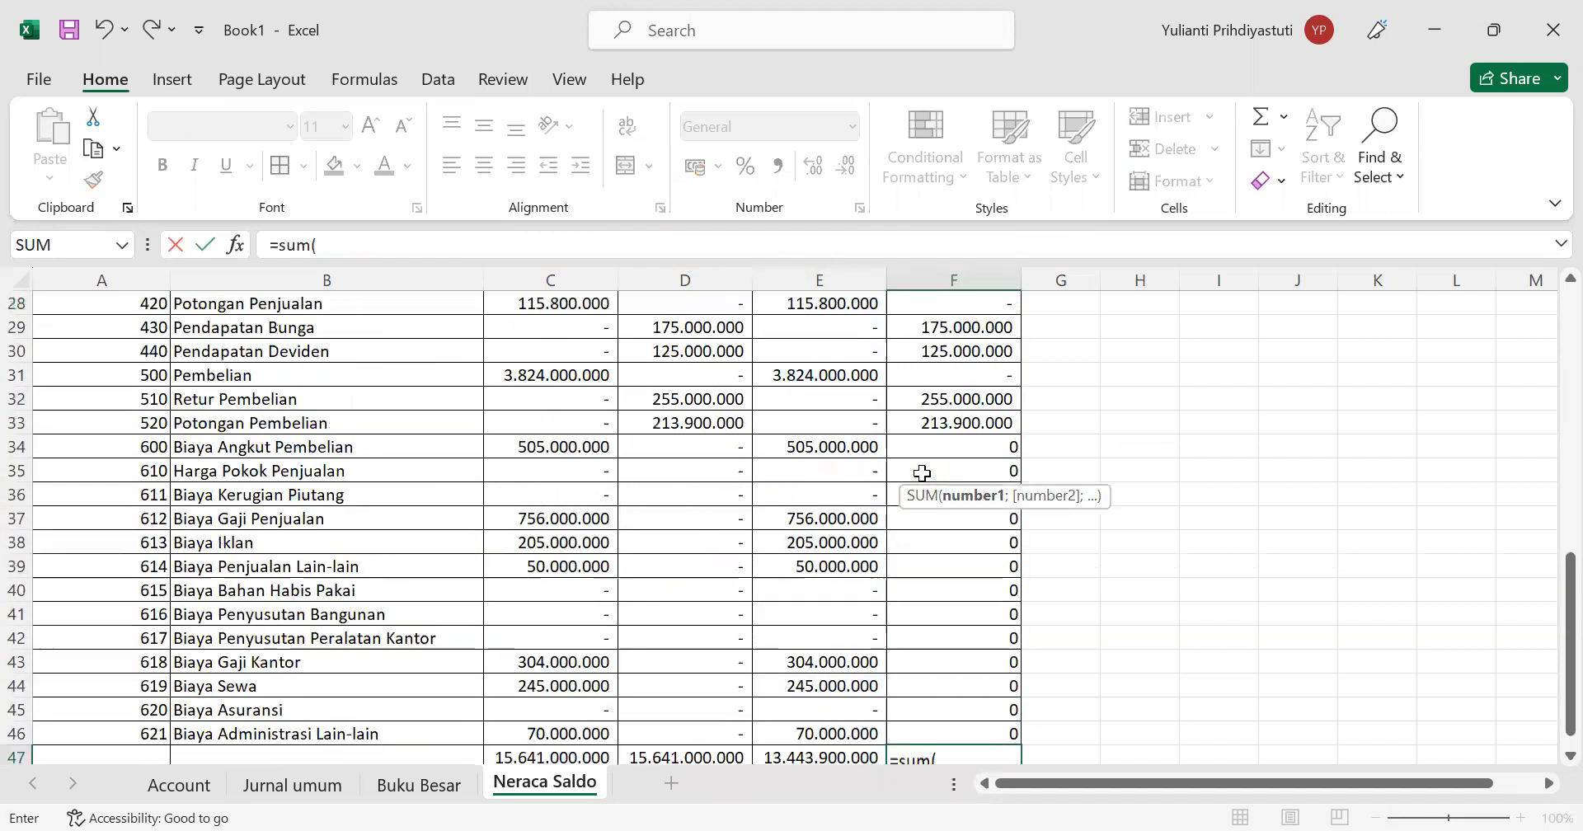
pyautogui.scroll(-2, 998, 507)
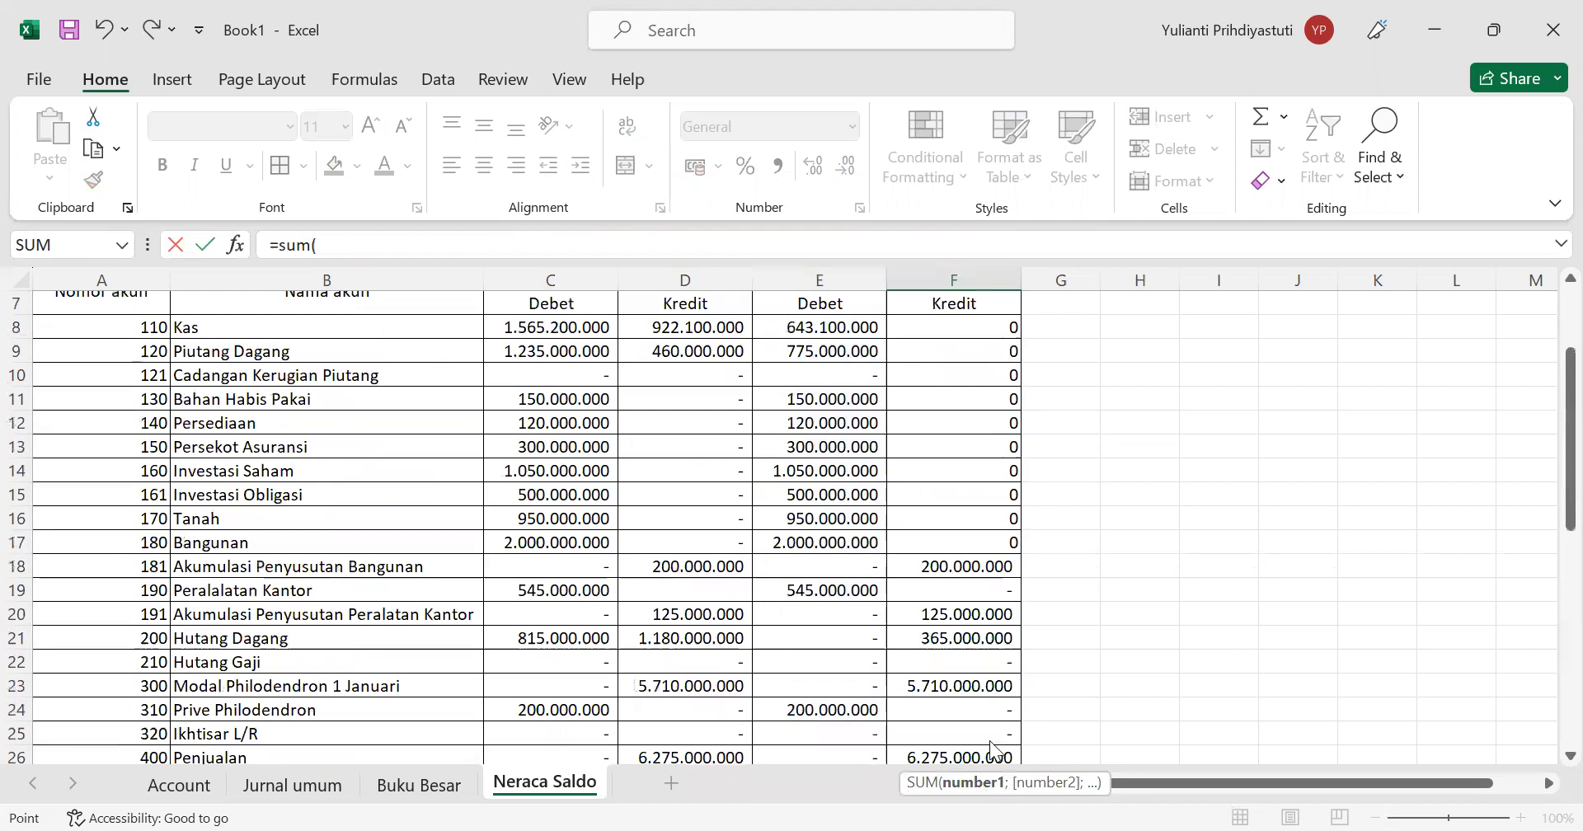
pyautogui.moveTo(954, 566); pyautogui.dragTo(1010, 682)
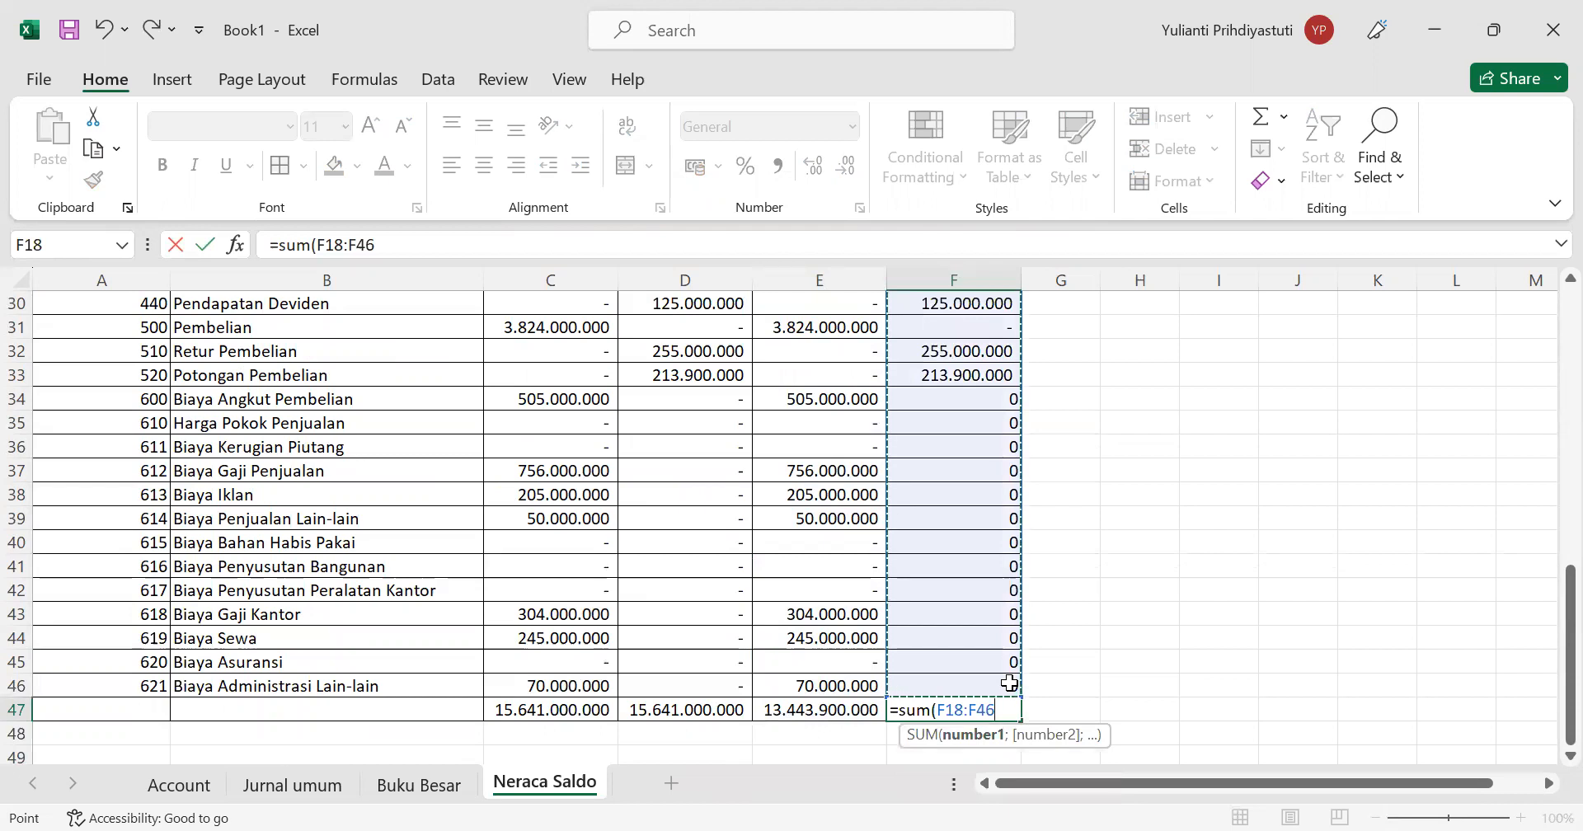
pyautogui.press('Return')
pyautogui.click(978, 594)
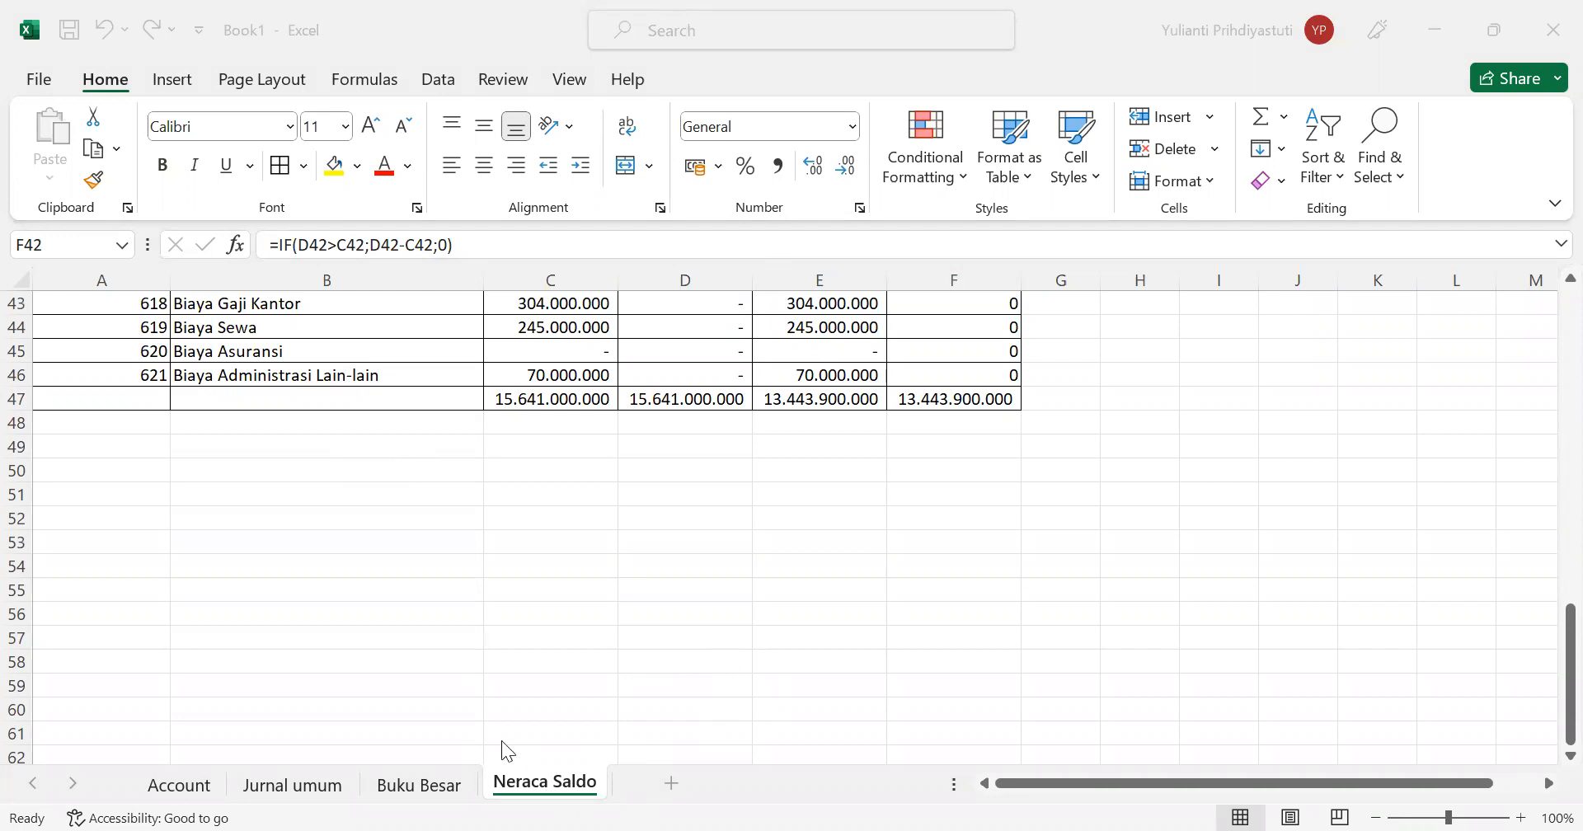
# Step: Create a copy of the Jurnal umum sheet at the end of Book1.xlsx
pyautogui.click(344, 782)
pyautogui.click(345, 782)
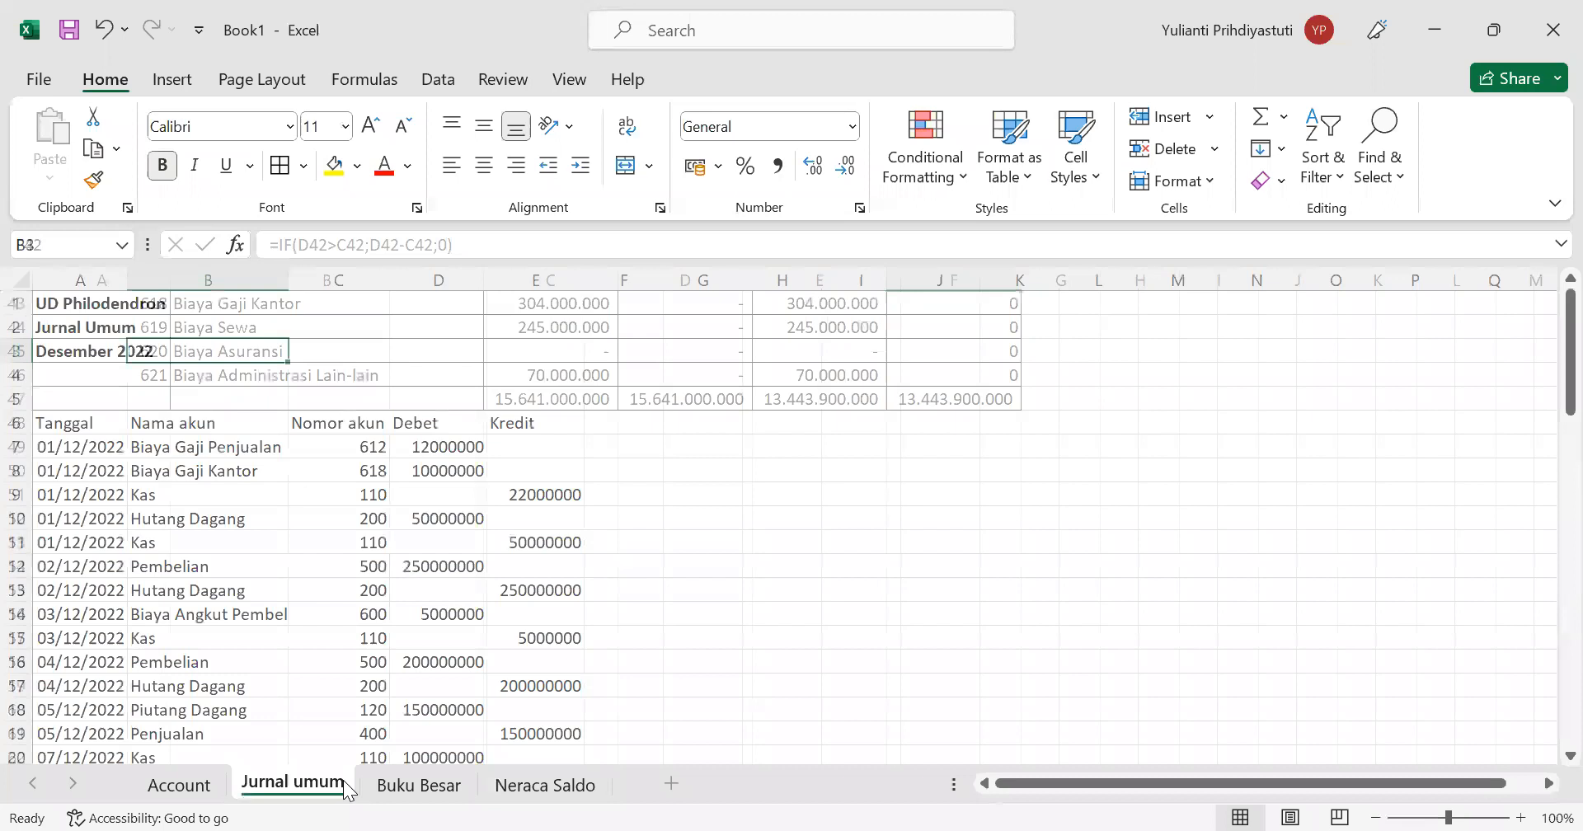
pyautogui.rightClick(343, 780)
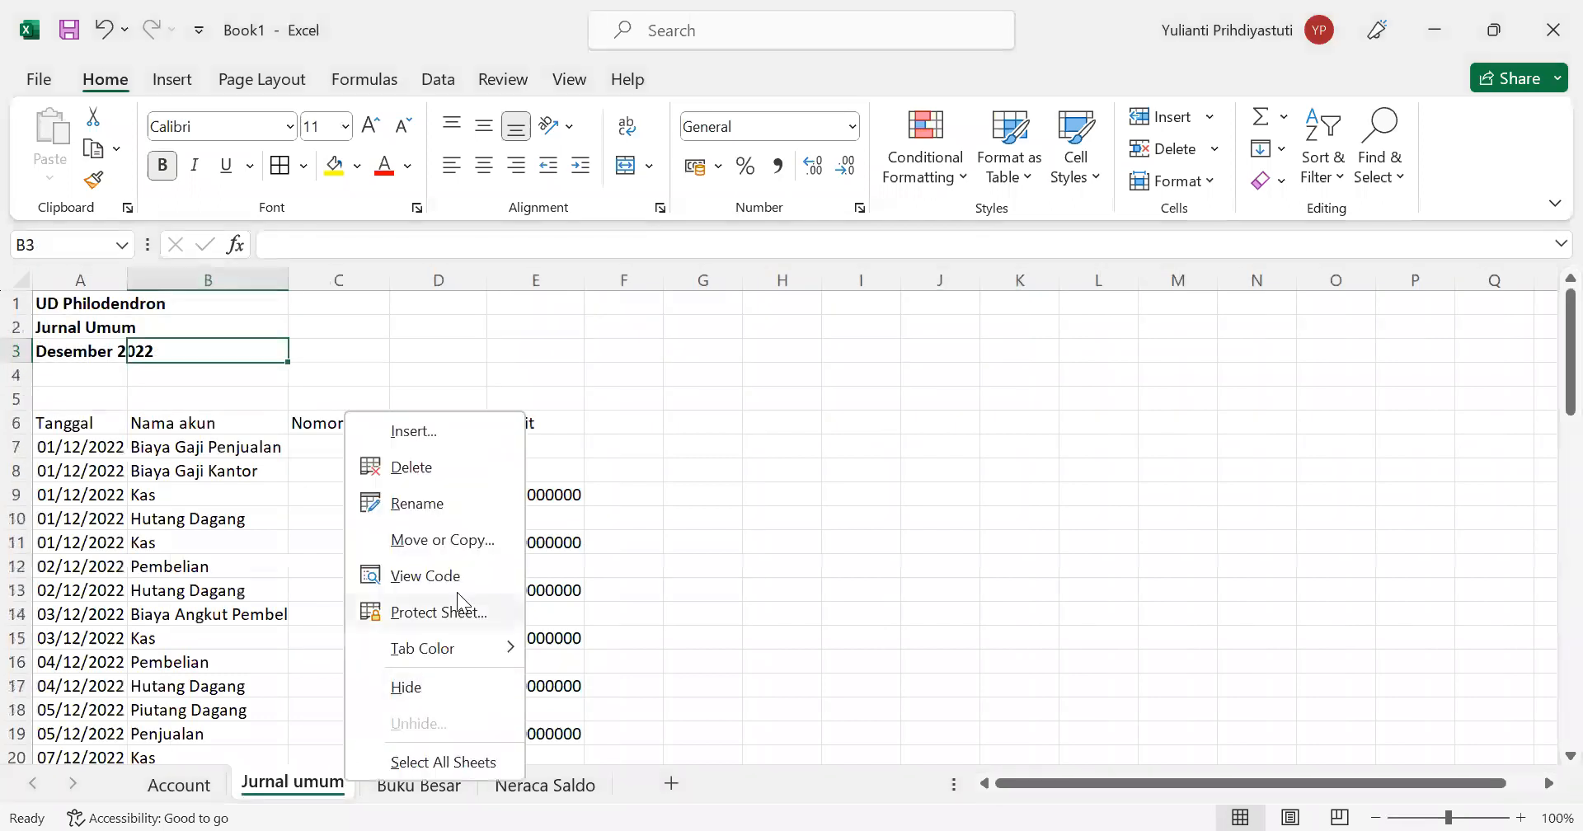
pyautogui.click(482, 538)
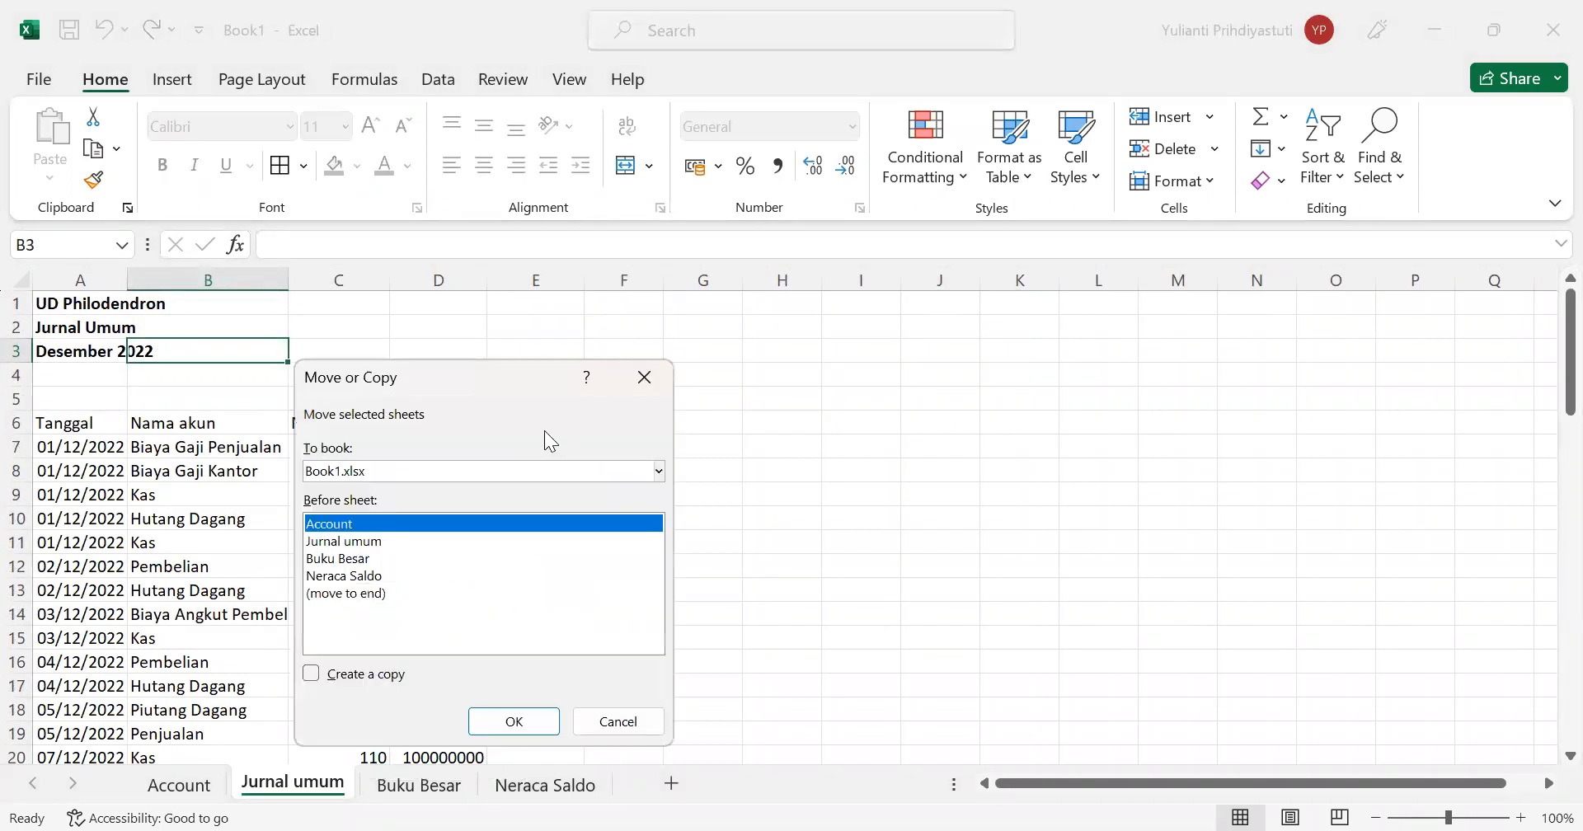
pyautogui.click(432, 594)
pyautogui.click(312, 673)
pyautogui.click(481, 723)
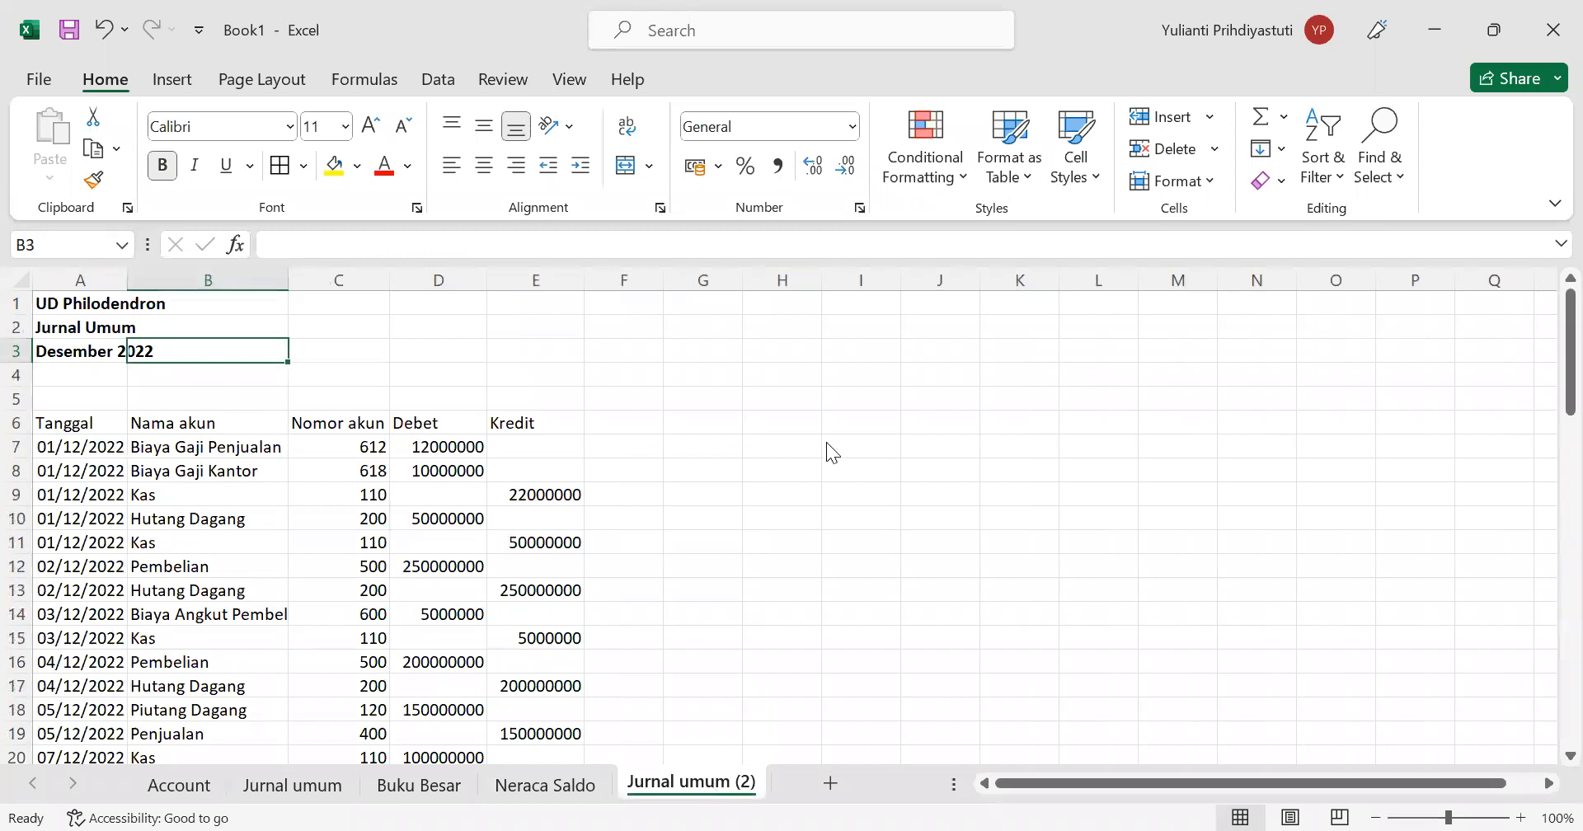
# Step: Rename the copied journal sheet to Jurnal Penyesuaian
pyautogui.rightClick(705, 781)
pyautogui.click(835, 489)
pyautogui.write('Jurnal P')
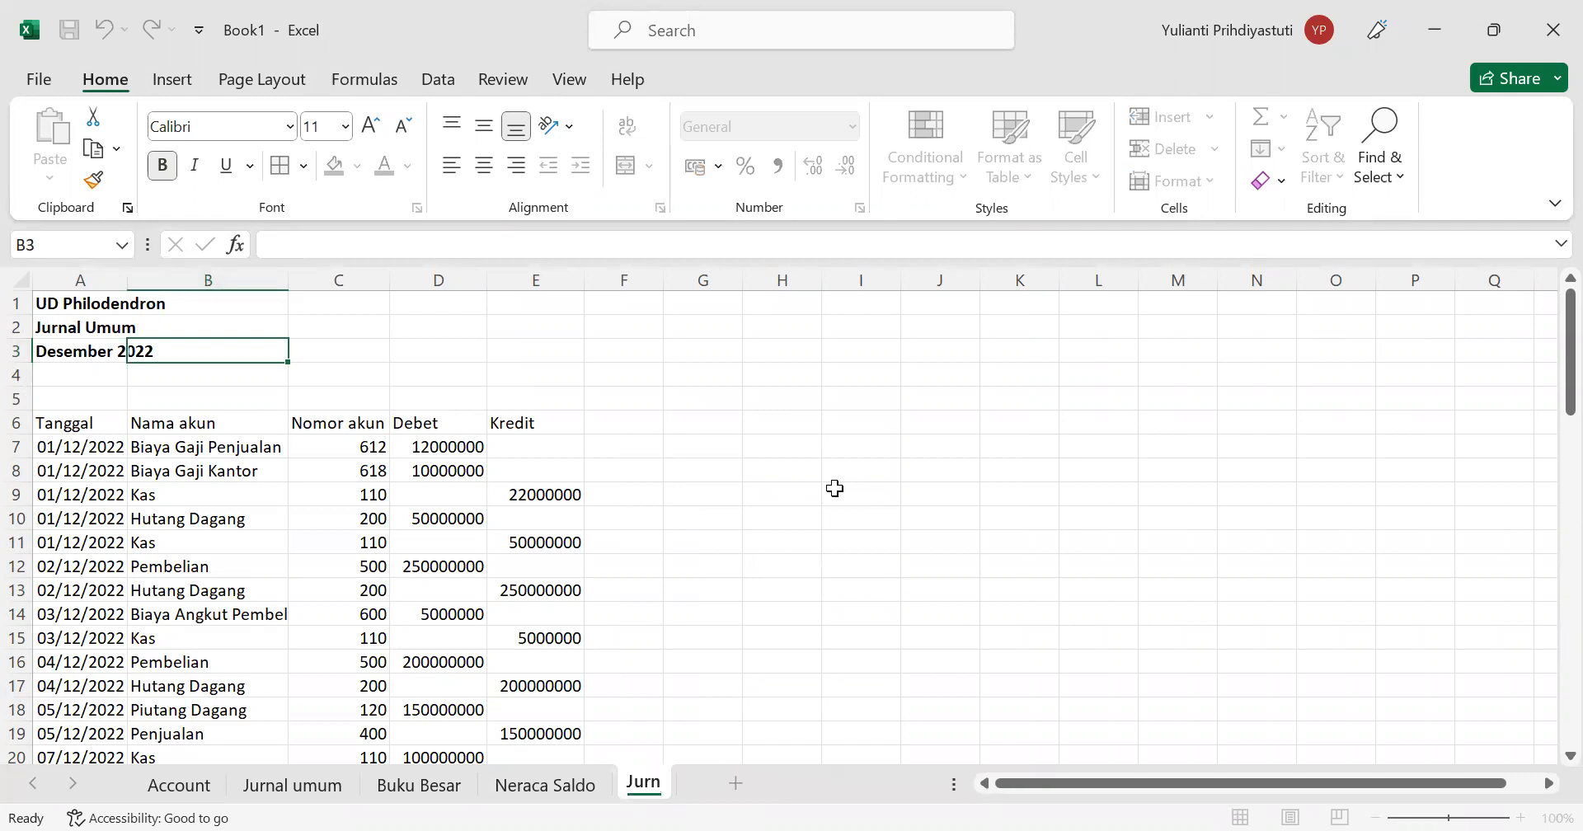
pyautogui.write('enyesuaian')
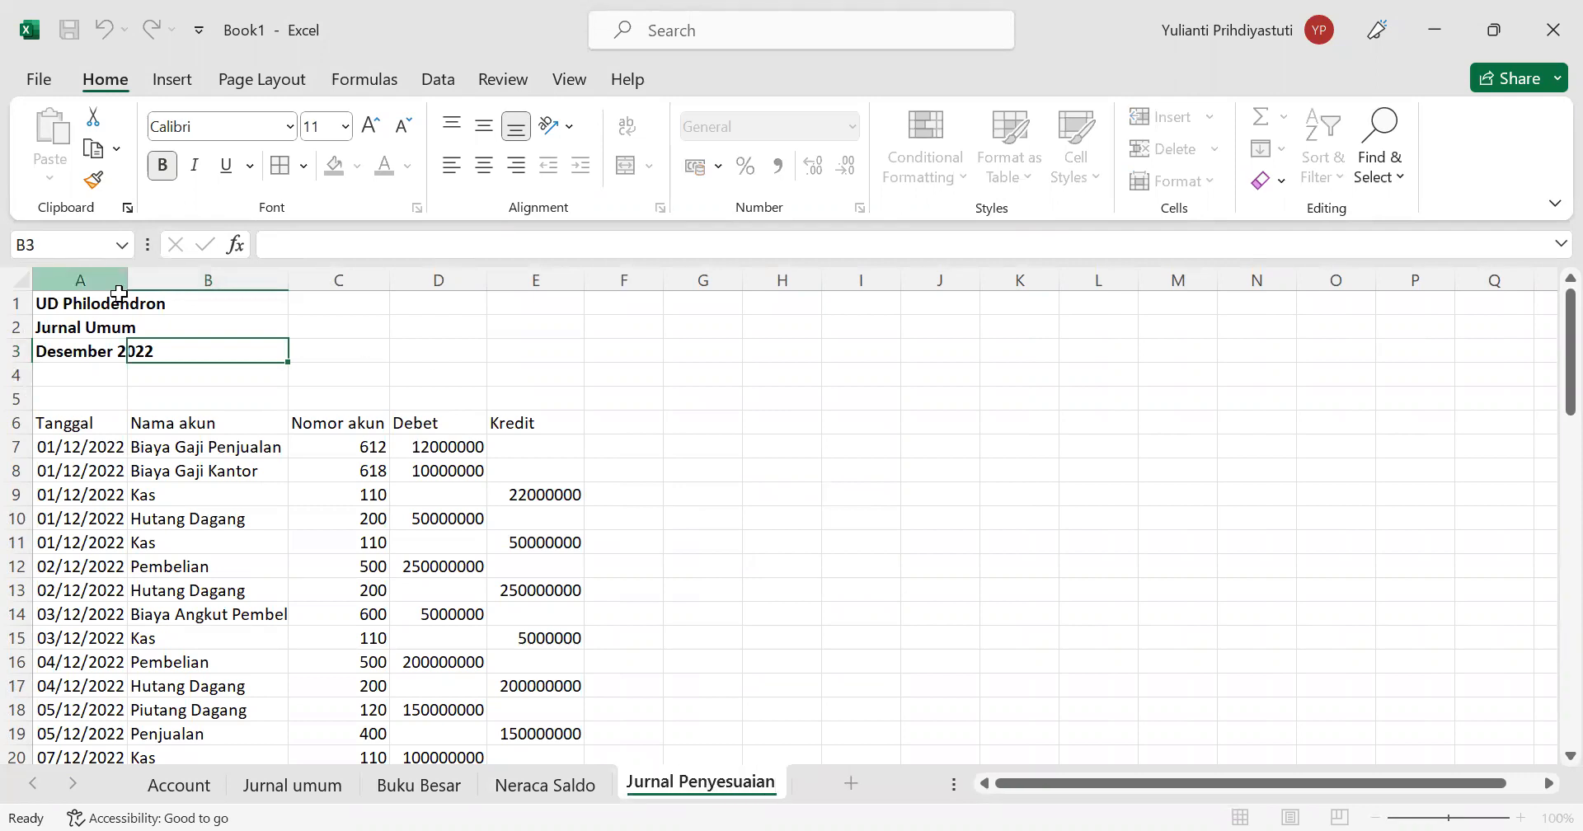
pyautogui.press('Return')
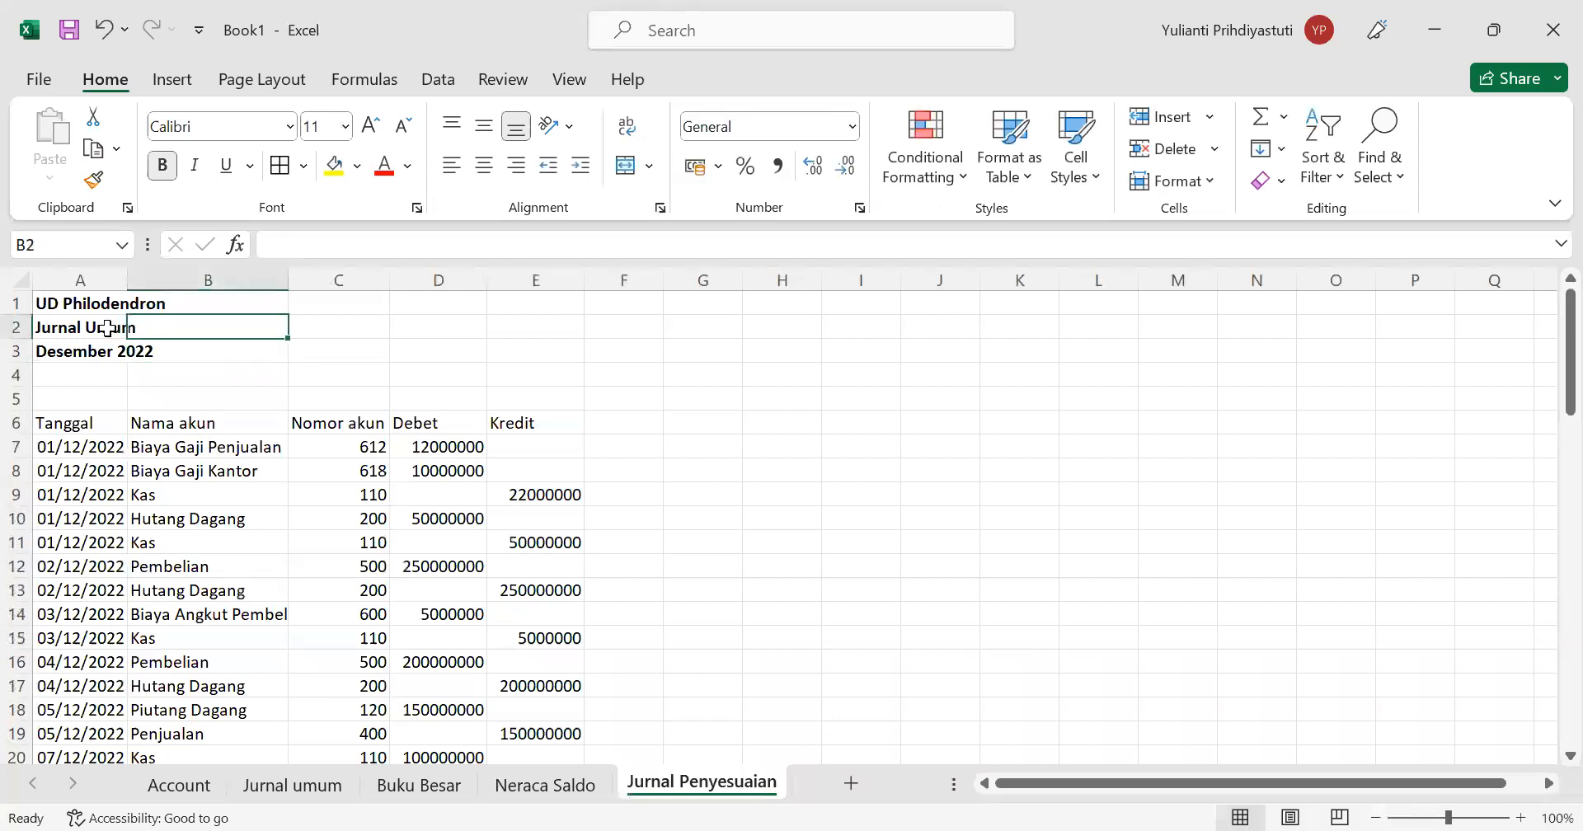
# Step: Change the sheet title in A2 to "Jurnal Penyesuaian"
pyautogui.click(111, 327)
pyautogui.click(419, 239)
pyautogui.press('BackSpace')
pyautogui.press('BackSpace')
pyautogui.press('BackSpace')
pyautogui.press('BackSpace')
pyautogui.press('BackSpace')
pyautogui.write('Penyesuaian')
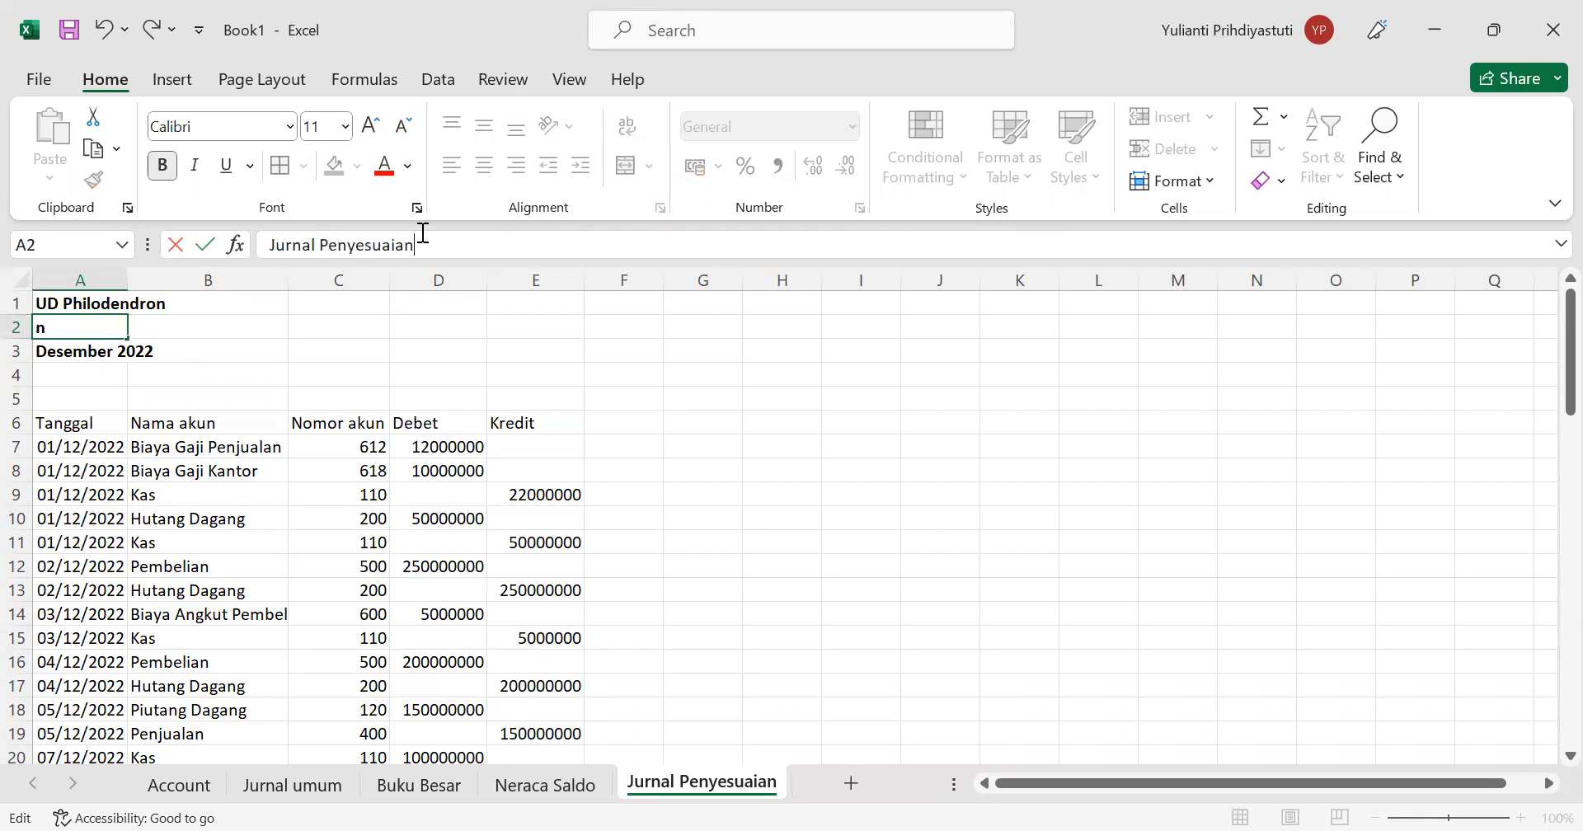
pyautogui.press('Return')
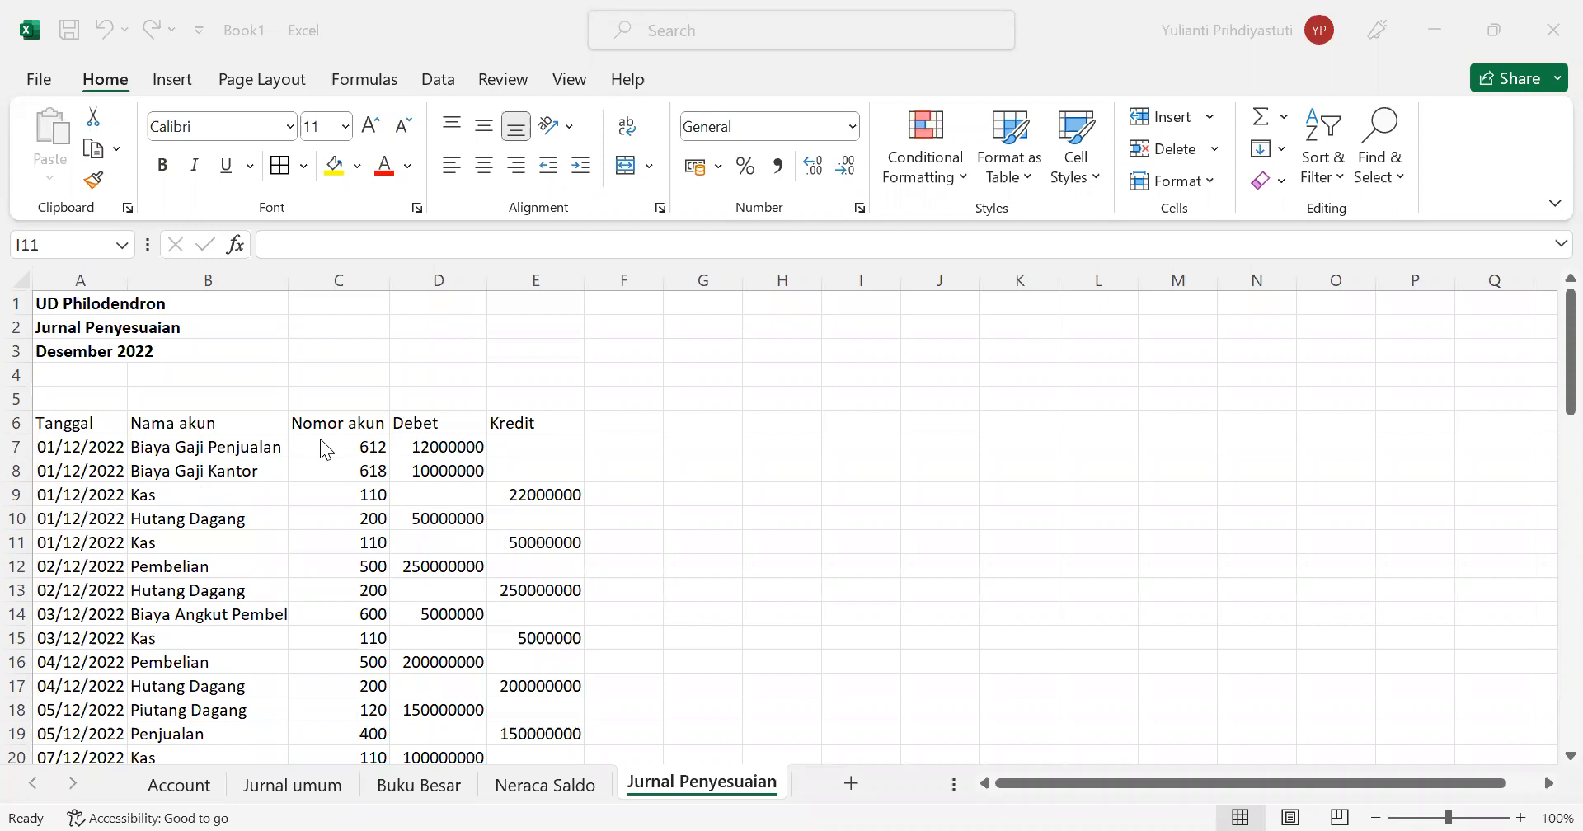
# Step: Delete the copied entries in the Tanggal column, A7:A68, shifting the cells up
pyautogui.click(63, 424)
pyautogui.moveTo(62, 445); pyautogui.dragTo(118, 782)
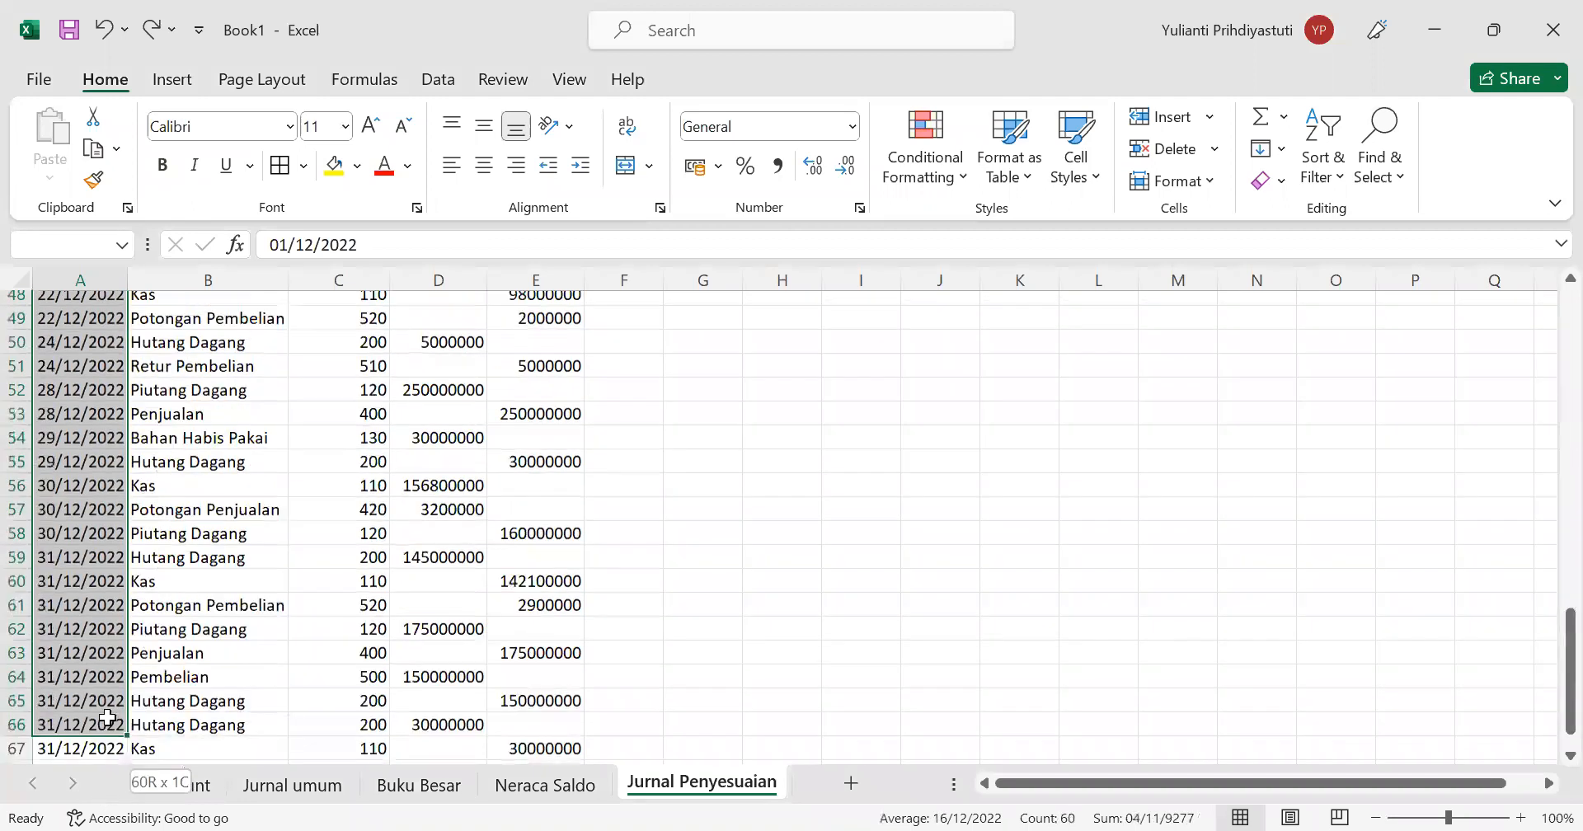
pyautogui.rightClick(43, 443)
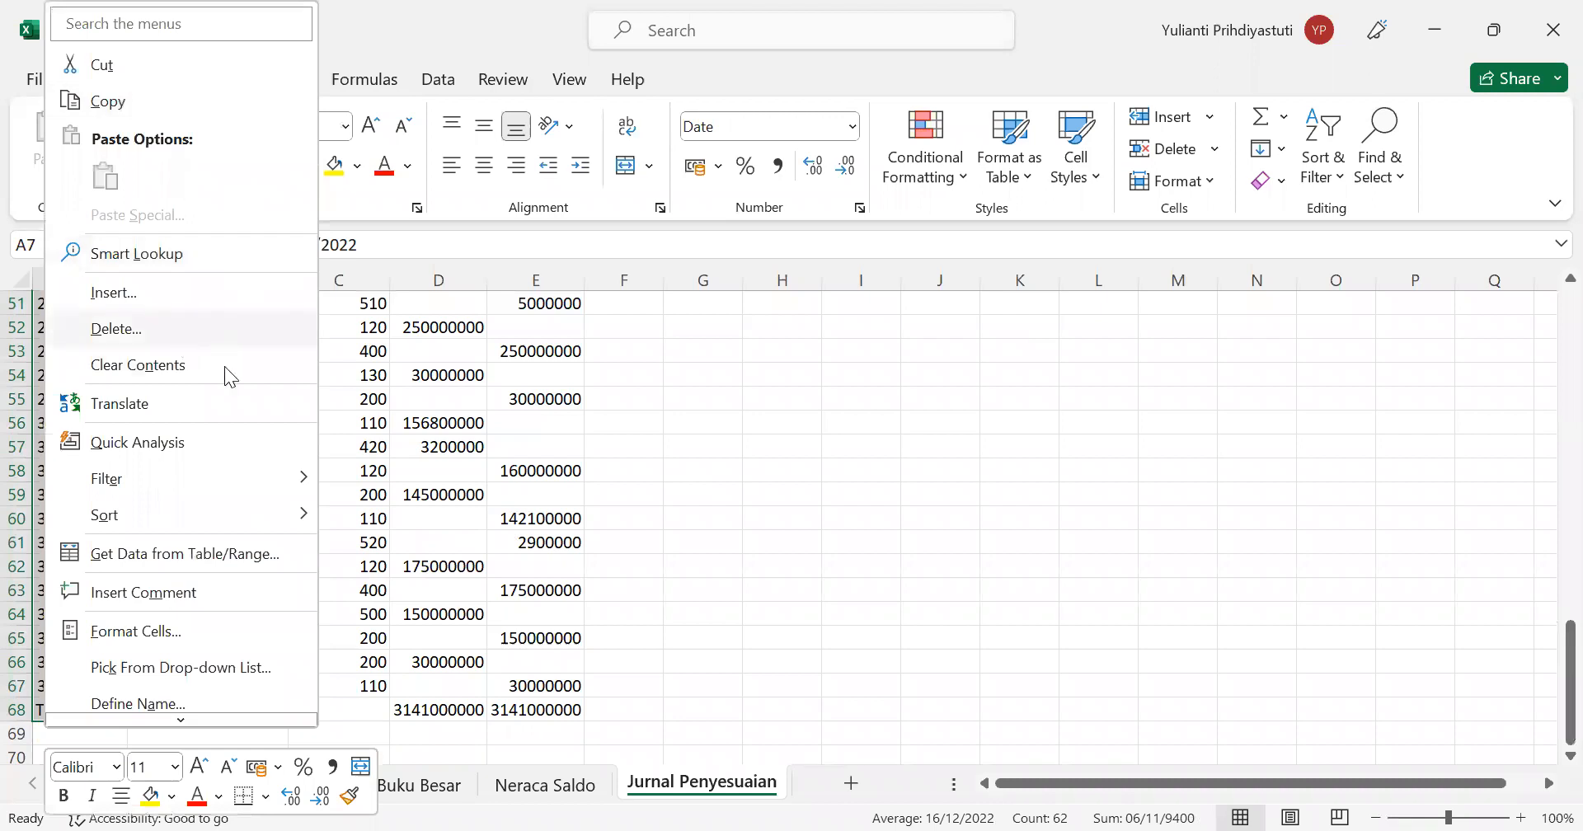
pyautogui.click(116, 328)
pyautogui.click(148, 362)
pyautogui.click(148, 449)
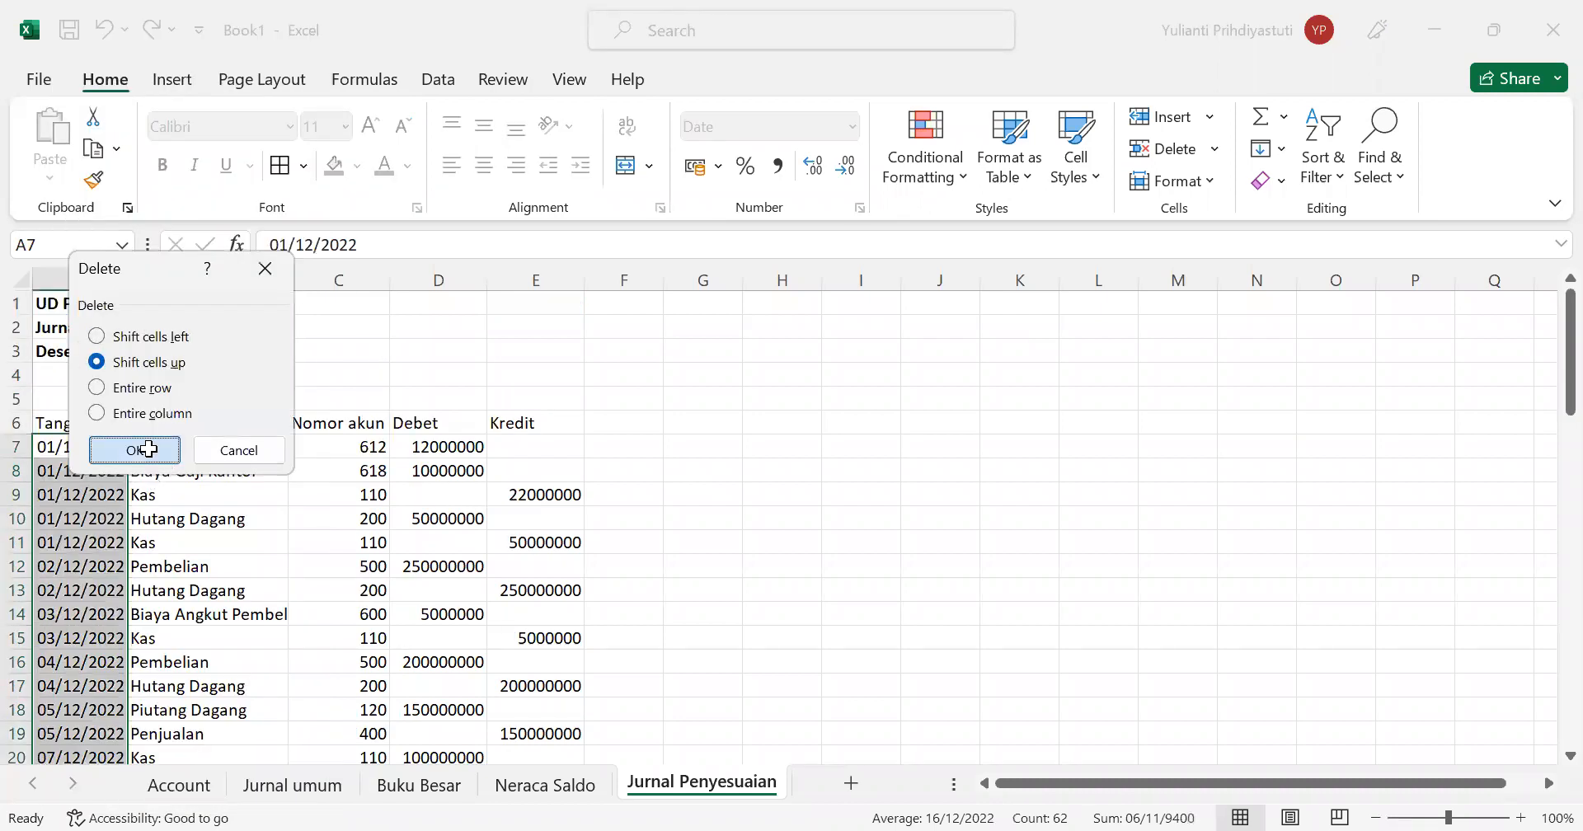
# Step: Delete the copied Nomor akun, Debet and Kredit entries in C7:E68
pyautogui.moveTo(338, 443); pyautogui.dragTo(536, 714)
pyautogui.rightClick(493, 330)
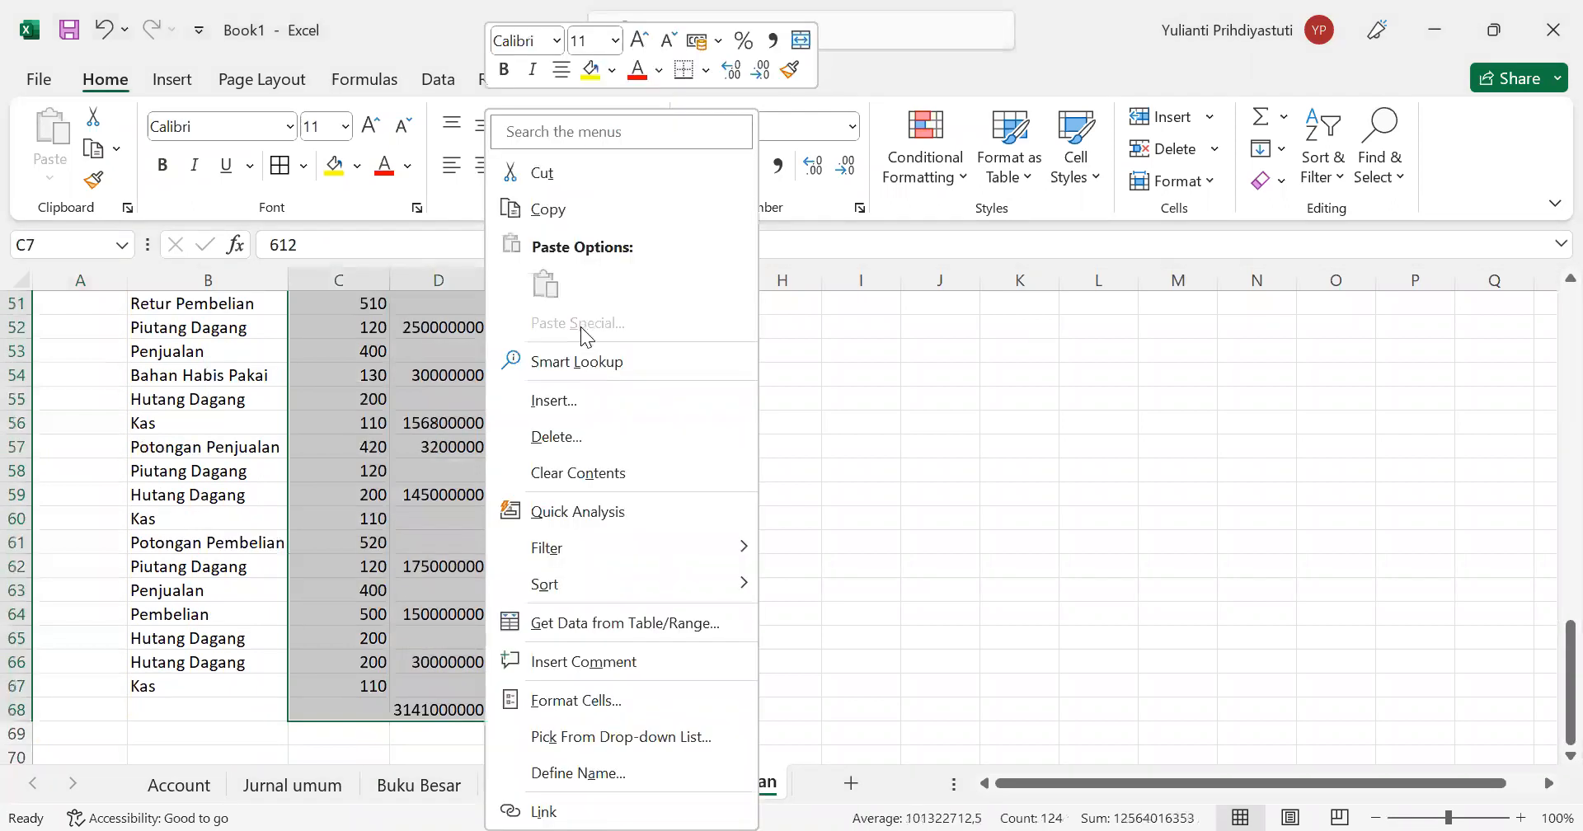
pyautogui.click(582, 448)
pyautogui.click(527, 549)
# Step: Correct the Nama akun formula in B7 to =VLOOKUP(C7;Account;2;0) and fill it down the column
pyautogui.click(245, 452)
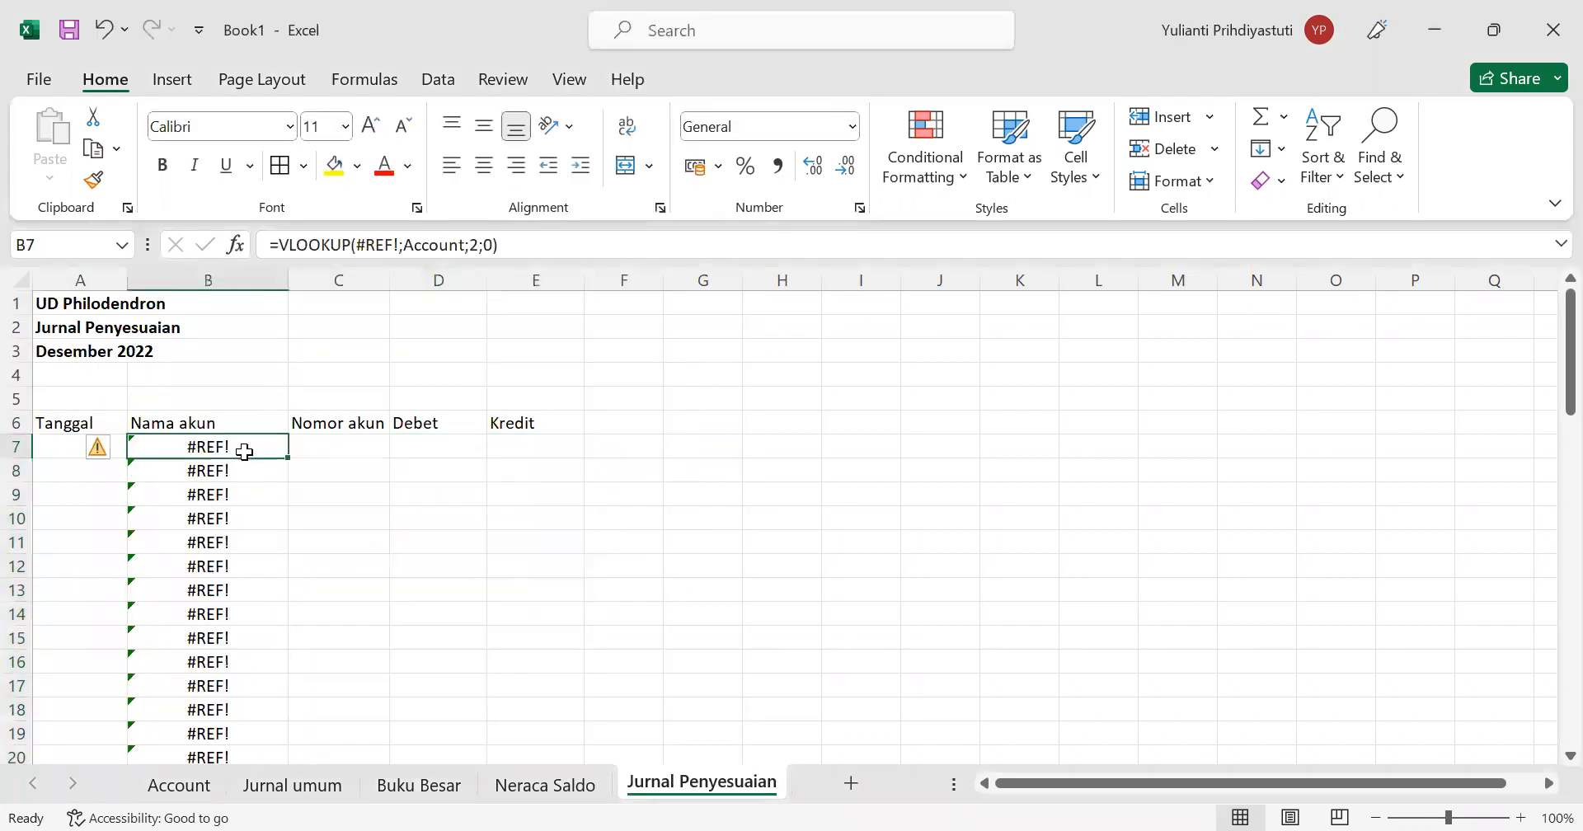
pyautogui.click(400, 245)
pyautogui.click(400, 245)
pyautogui.press('BackSpace')
pyautogui.press('BackSpace')
pyautogui.press('BackSpace')
pyautogui.press('BackSpace')
pyautogui.press('BackSpace')
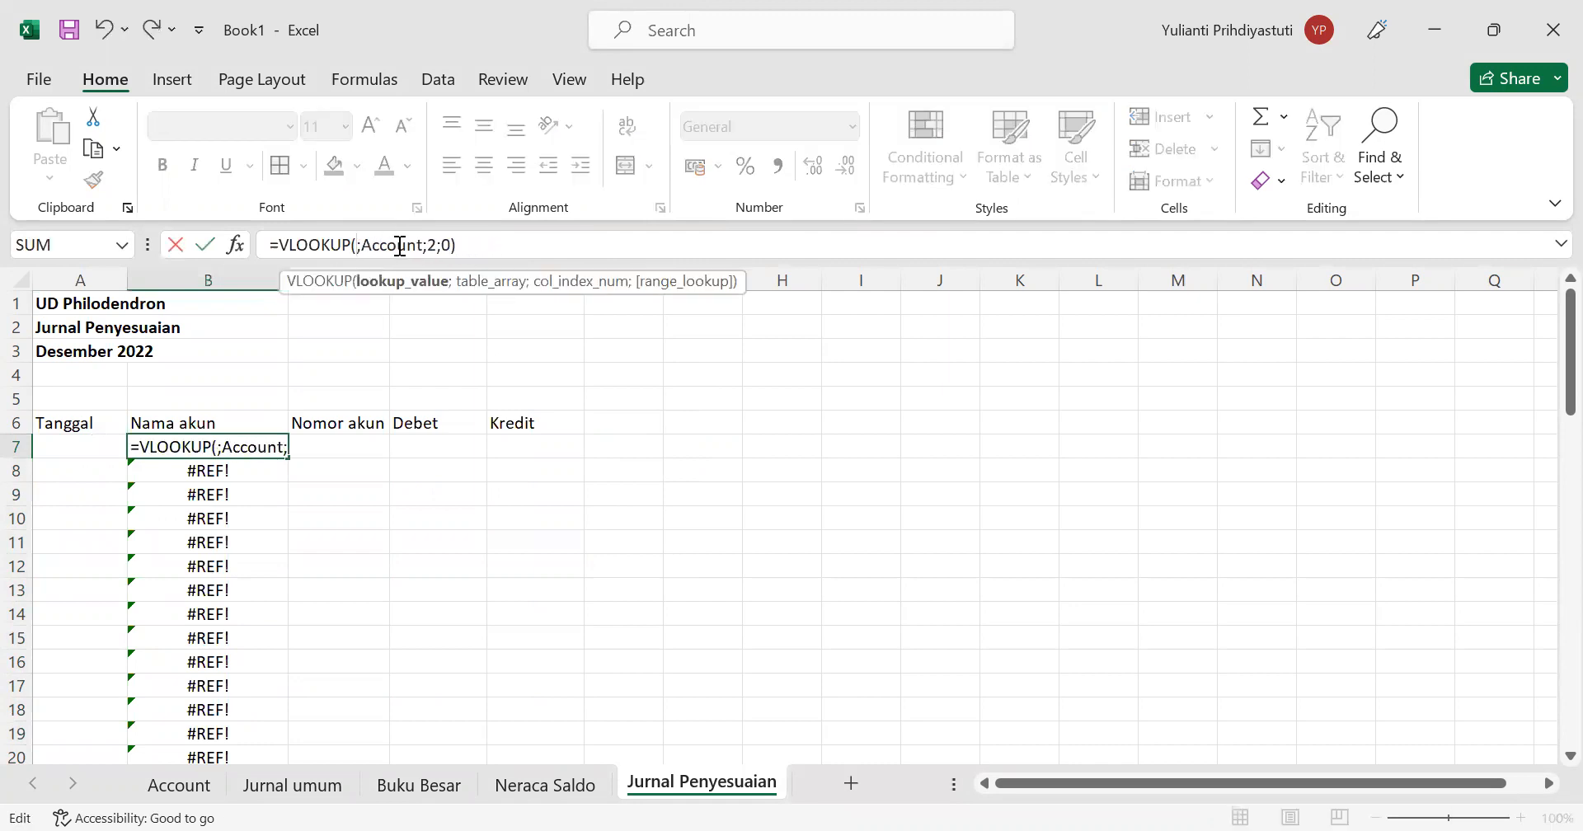
pyautogui.write('C7')
pyautogui.press('Return')
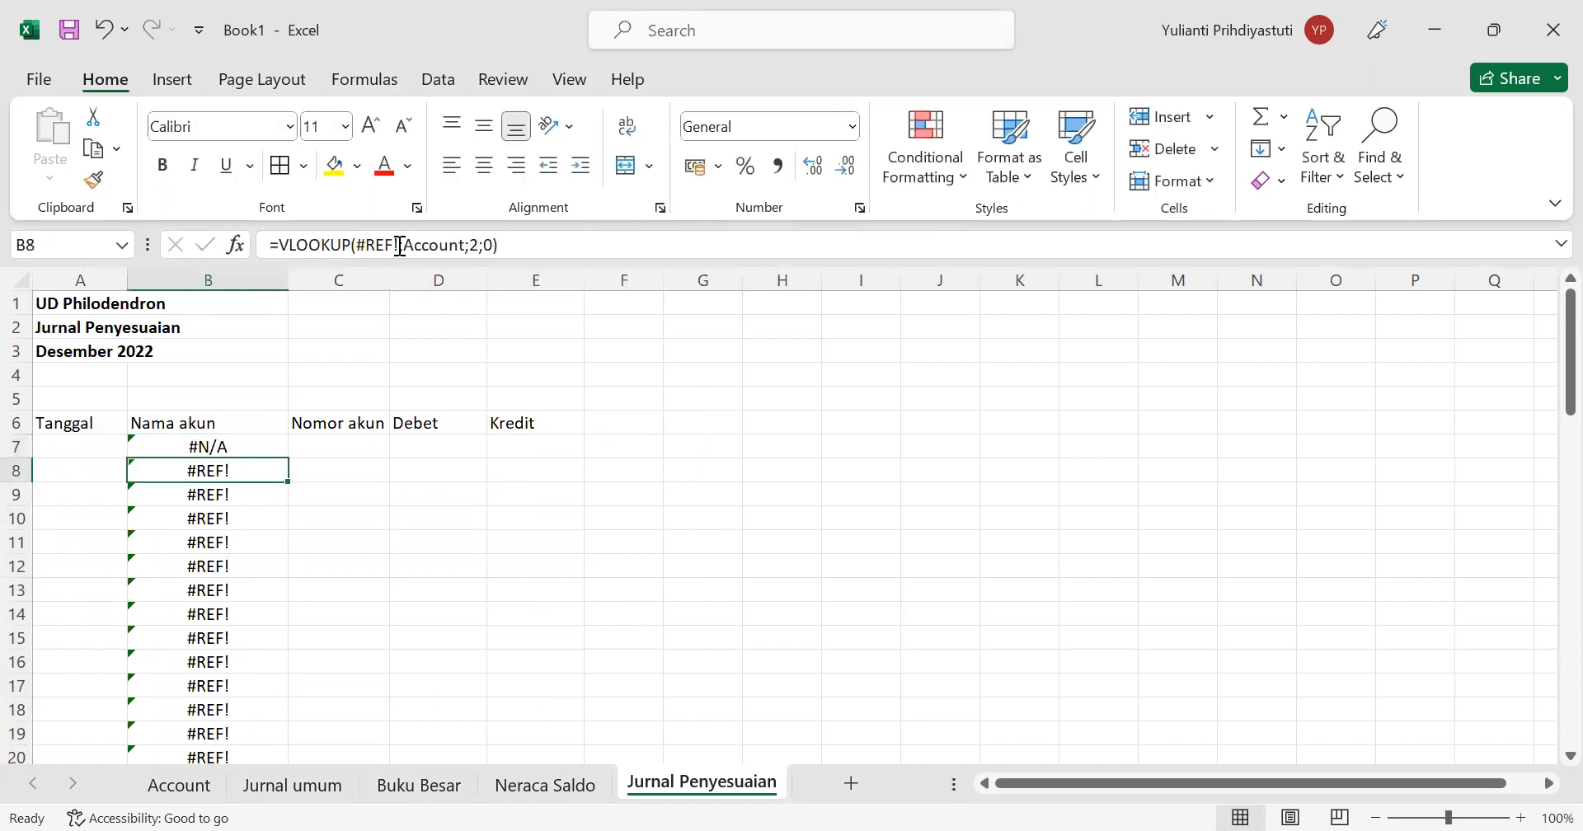
pyautogui.click(237, 450)
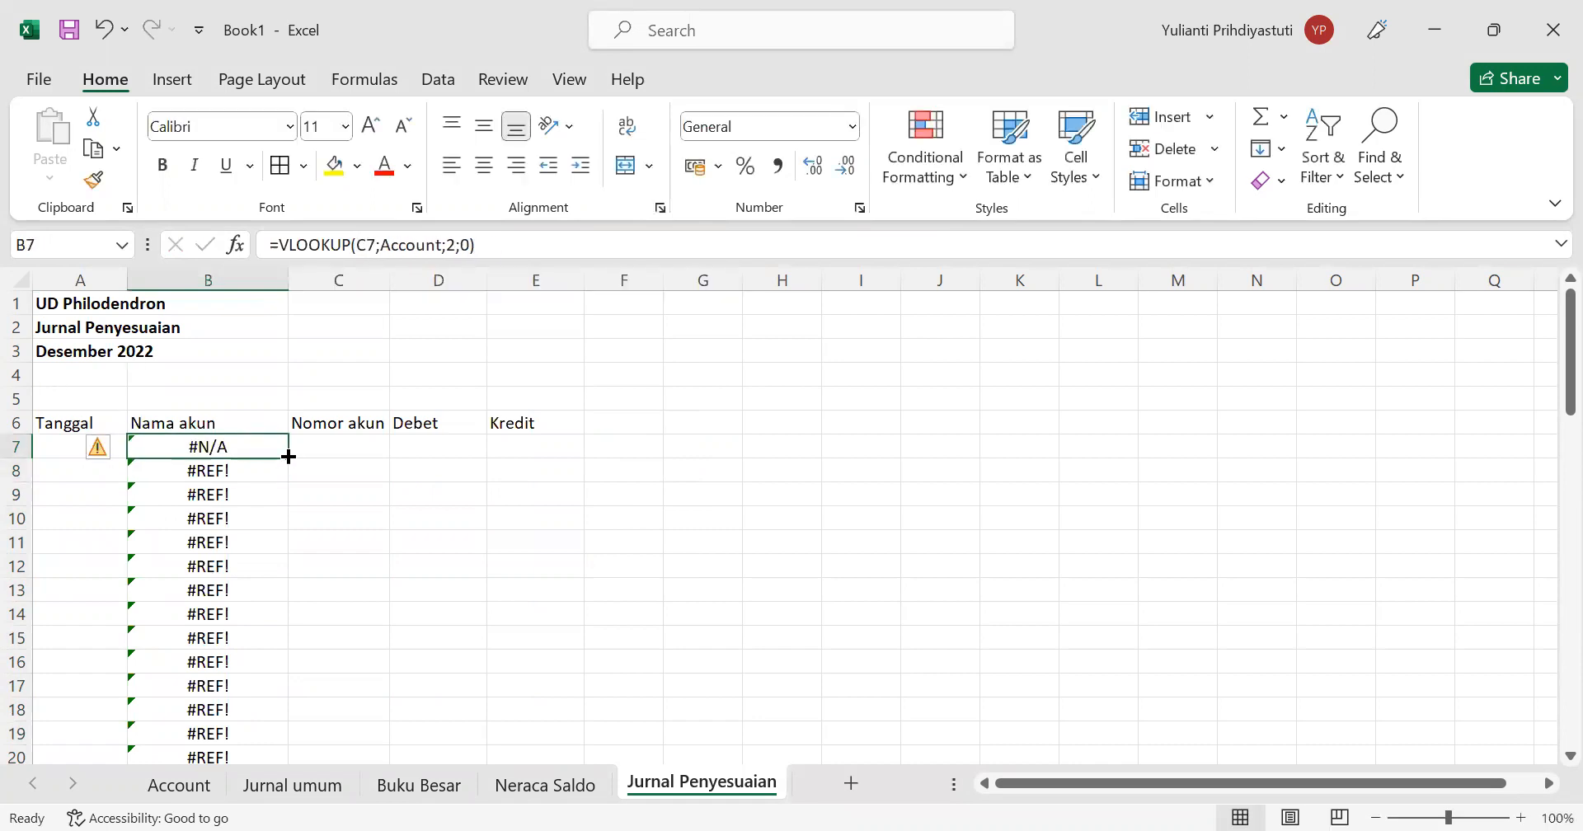
pyautogui.moveTo(287, 463); pyautogui.dragTo(226, 716)
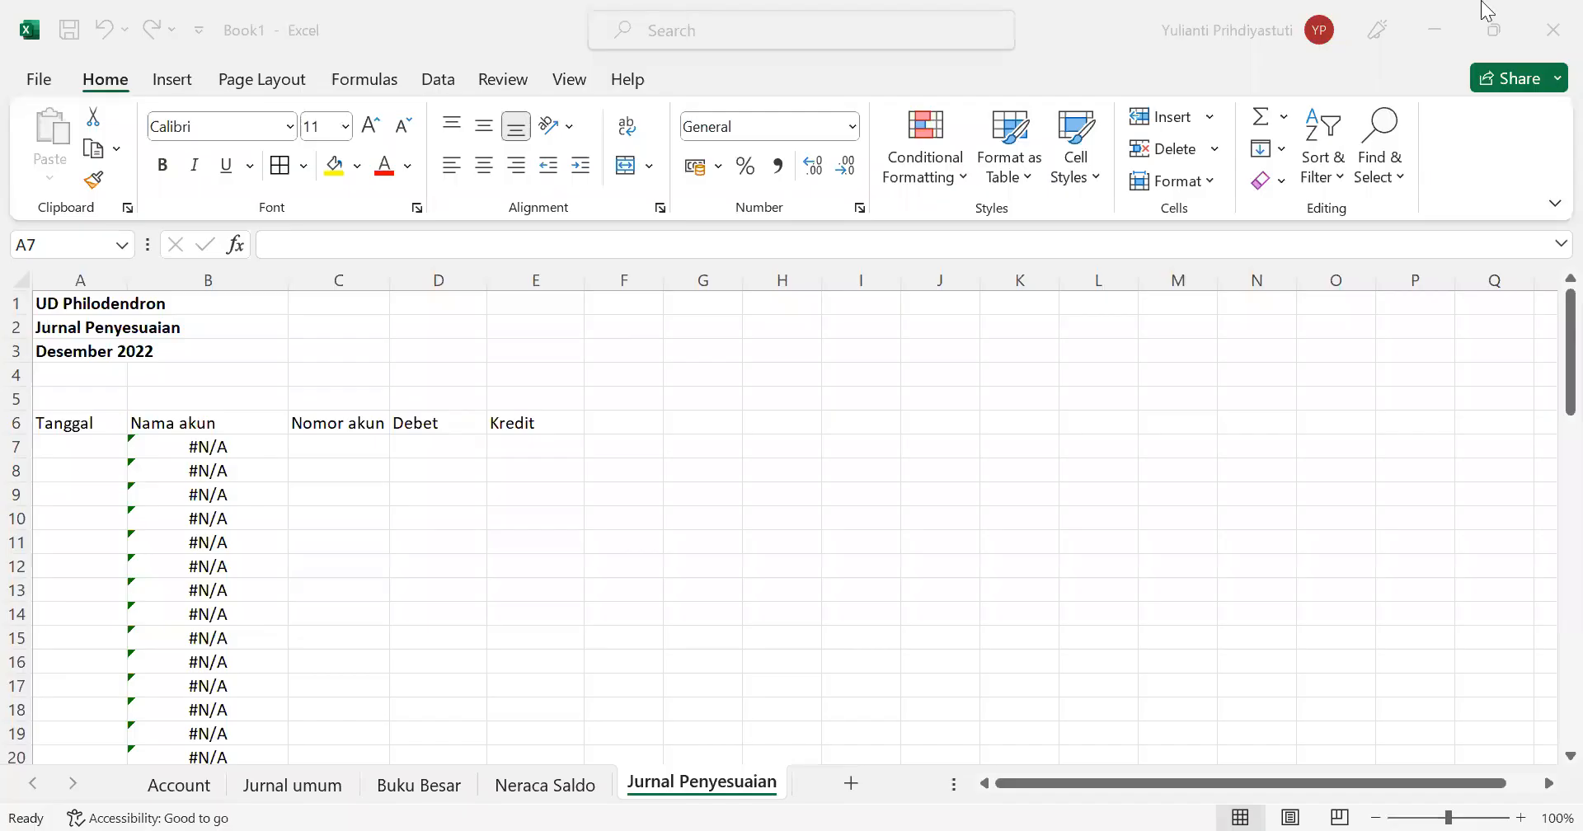
# Step: Enter the date 31/12/2022 in A7 and A8 and fill it down the Tanggal column
pyautogui.click(113, 441)
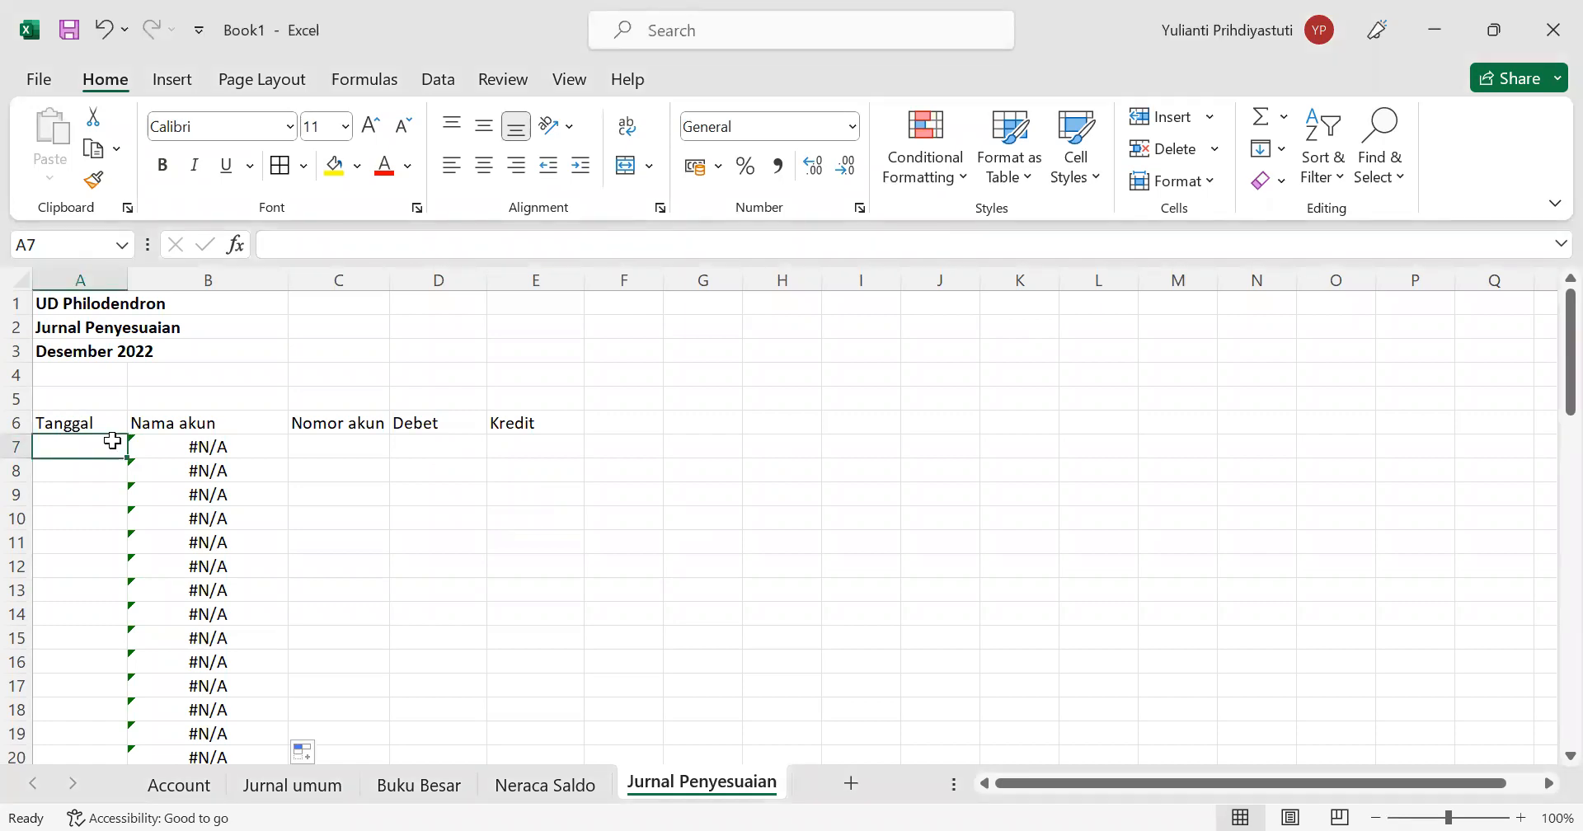
pyautogui.write('31')
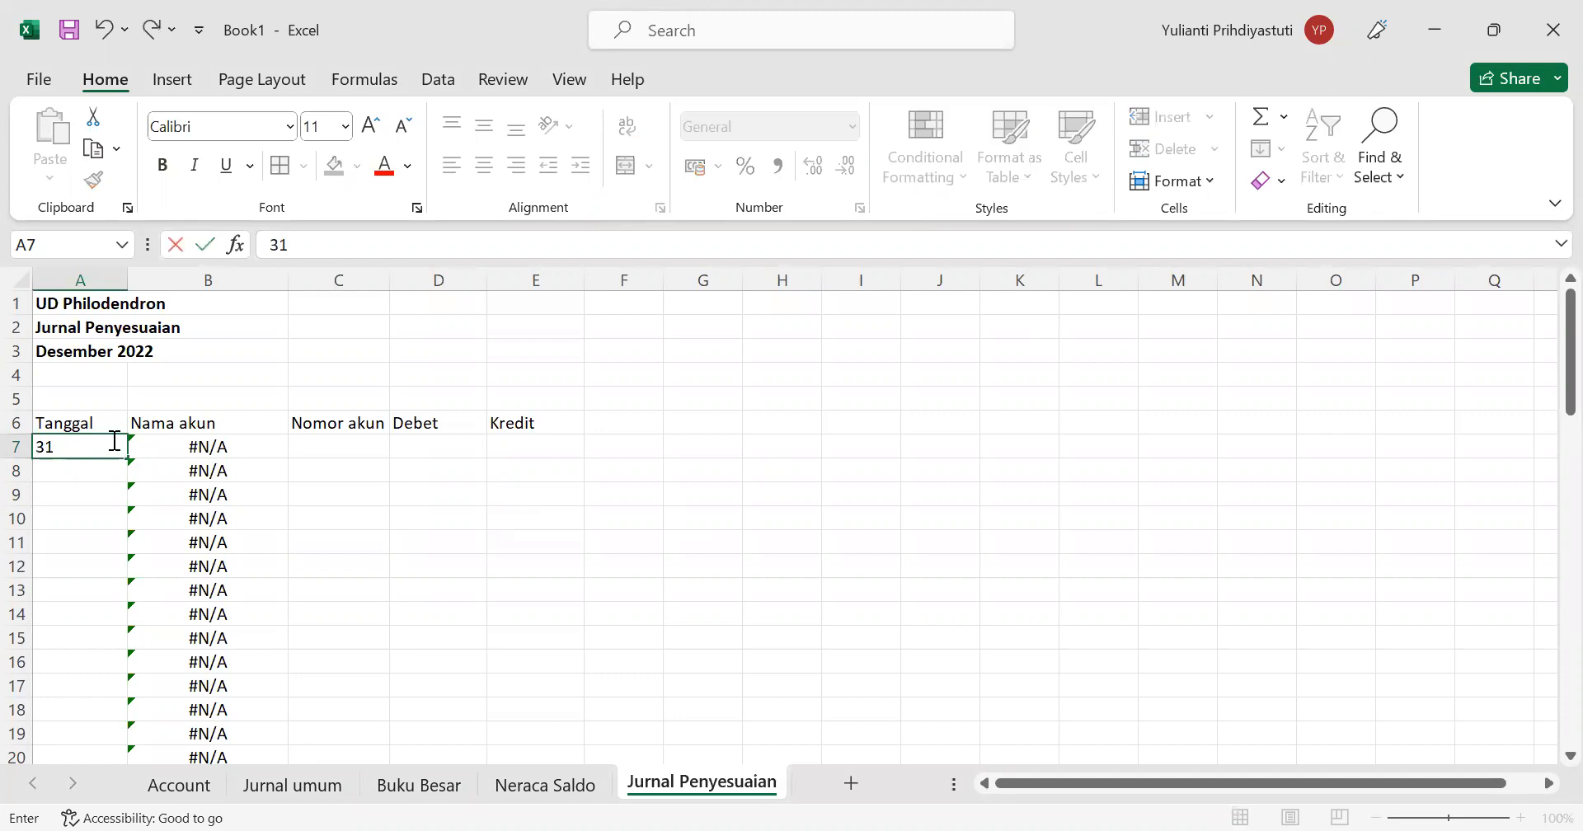
pyautogui.write('/12/2022')
pyautogui.click(110, 470)
pyautogui.write('31/12/2022')
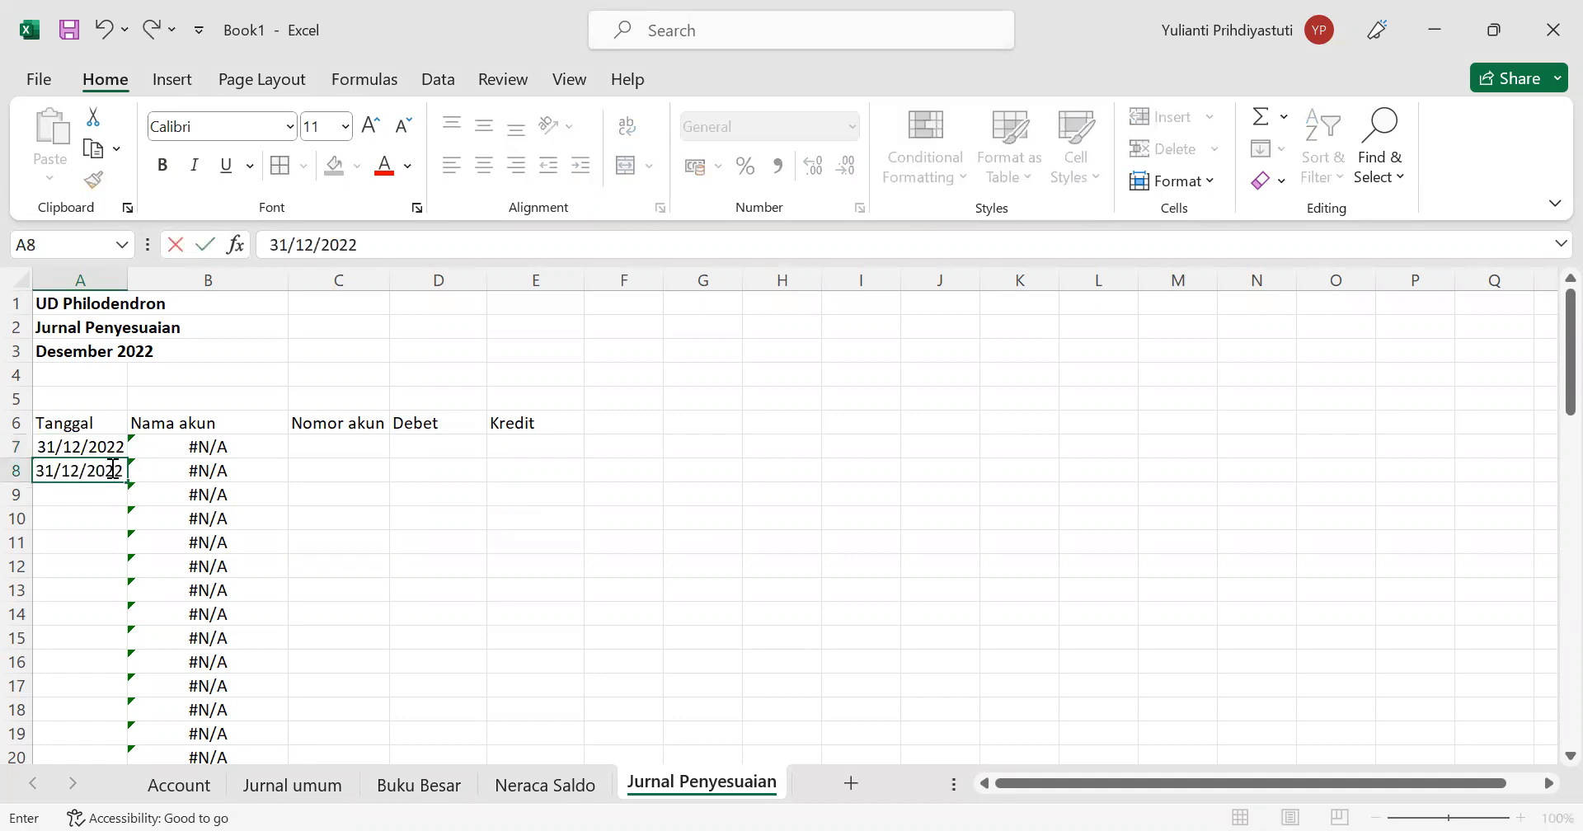
pyautogui.click(81, 502)
pyautogui.click(78, 446)
pyautogui.keyDown('shift'); pyautogui.click(104, 472); pyautogui.keyUp('shift')
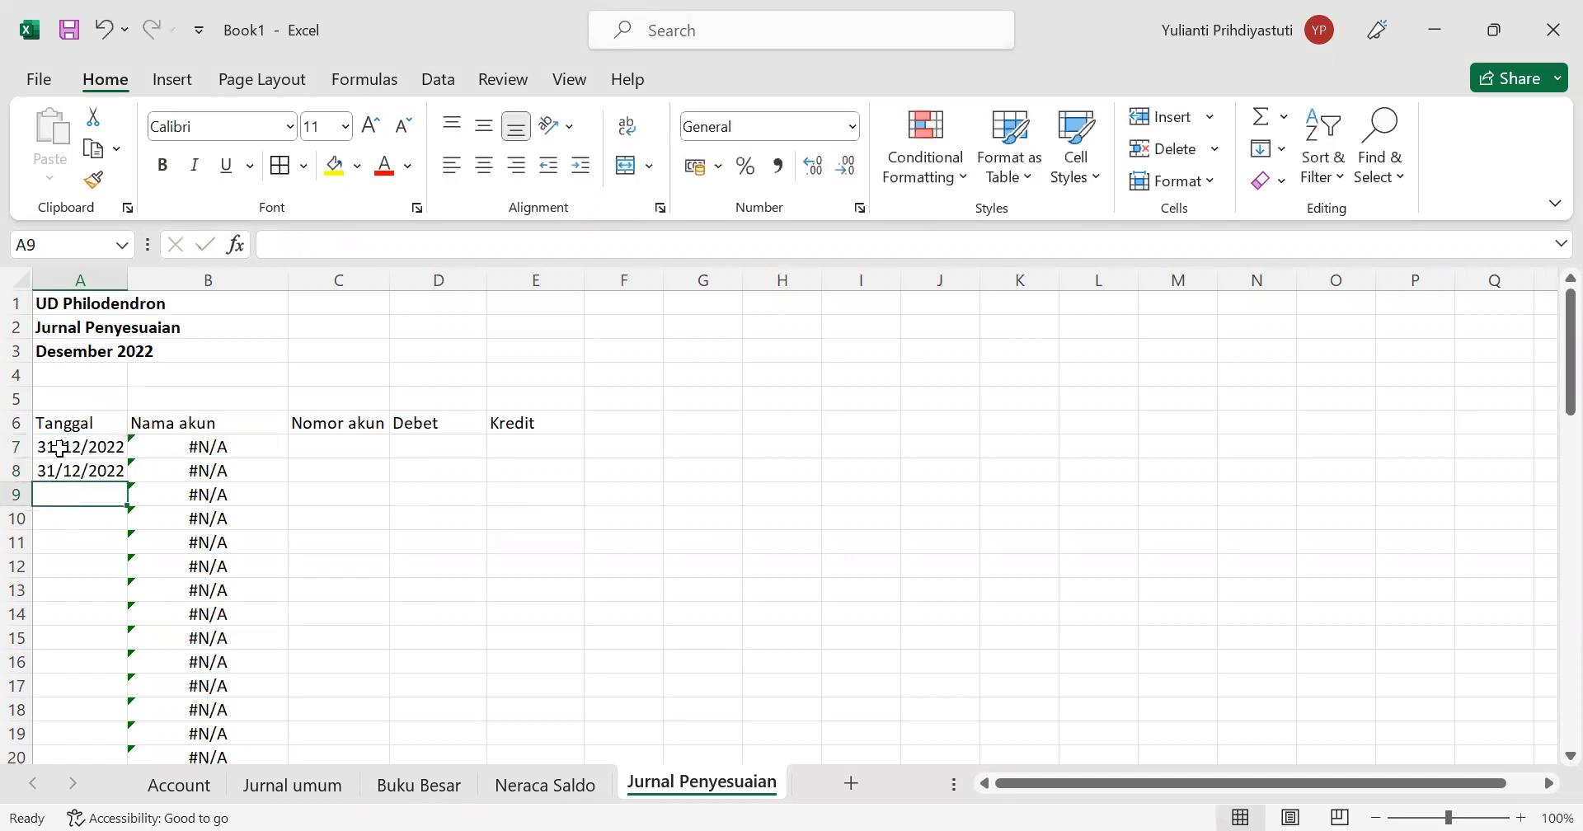
pyautogui.moveTo(130, 484); pyautogui.dragTo(128, 660)
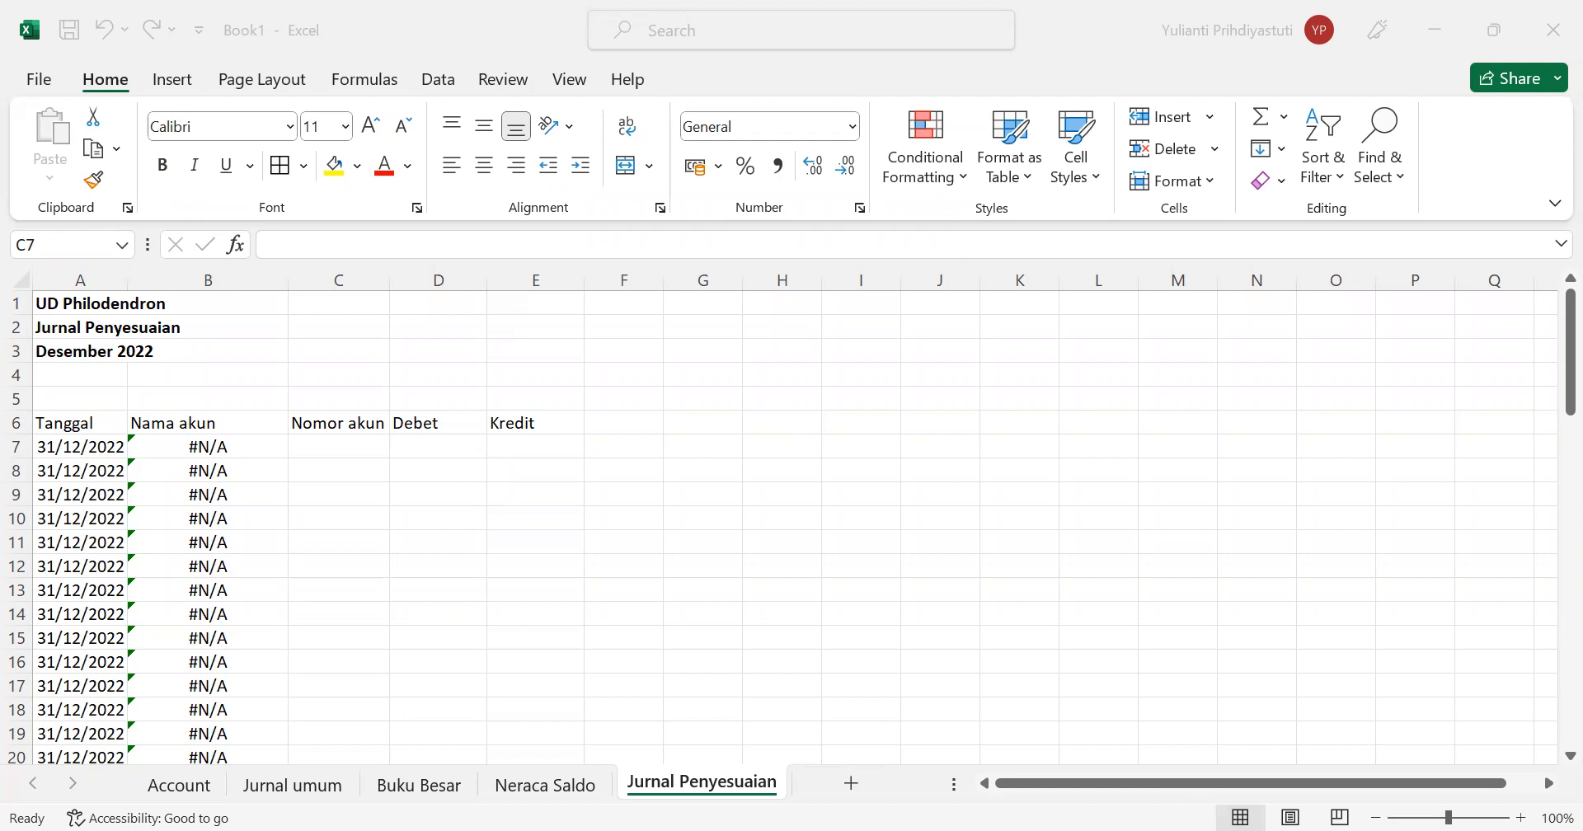
# Step: Record the Persediaan adjustment in row 7 with Nomor akun 140 and a Debet of 200000000
pyautogui.click(355, 455)
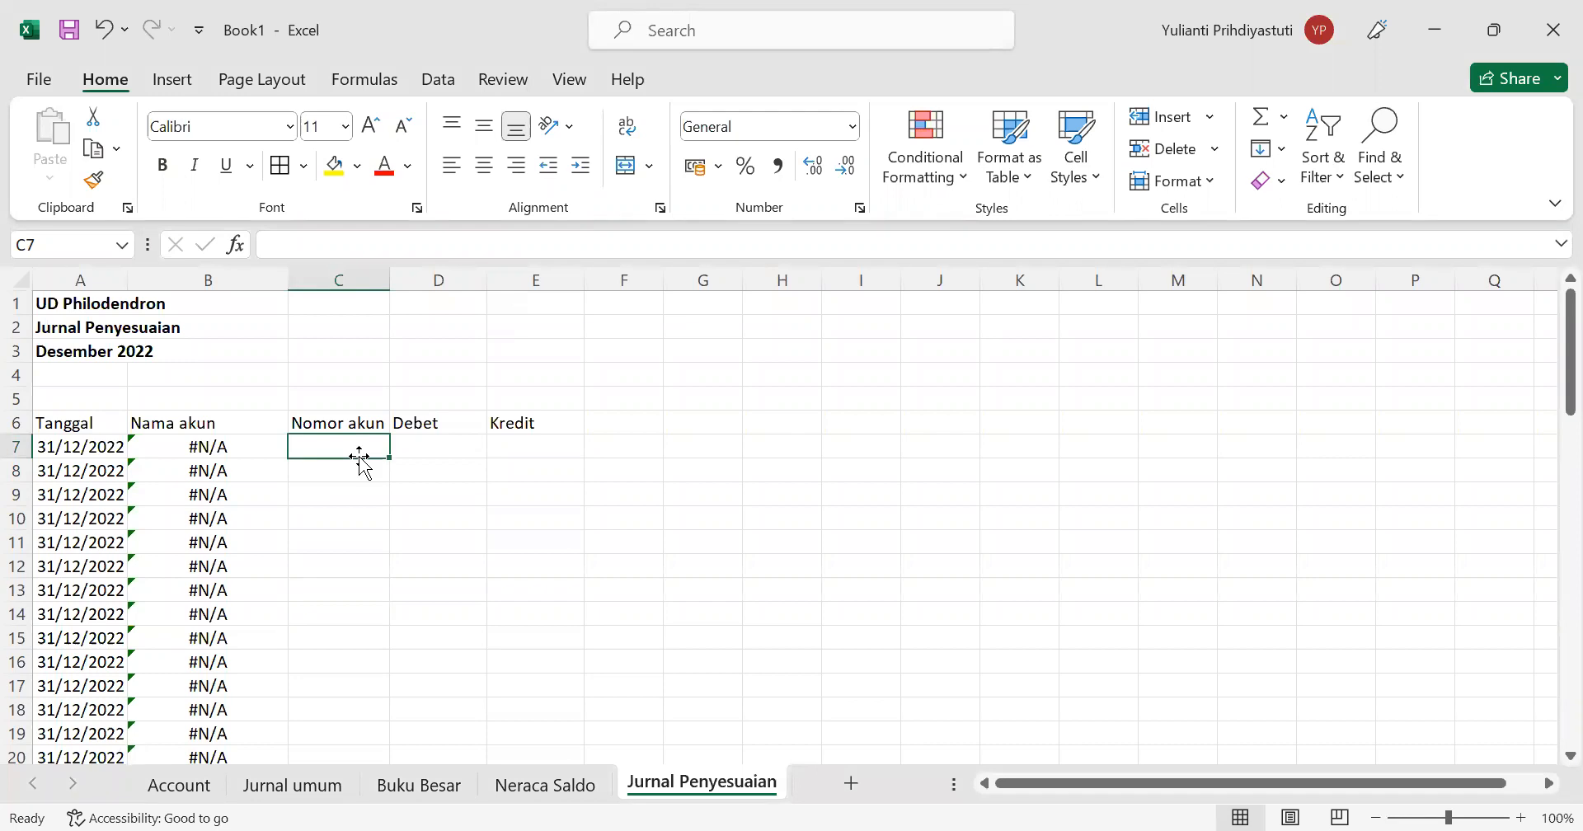
pyautogui.write('140')
pyautogui.press('Return')
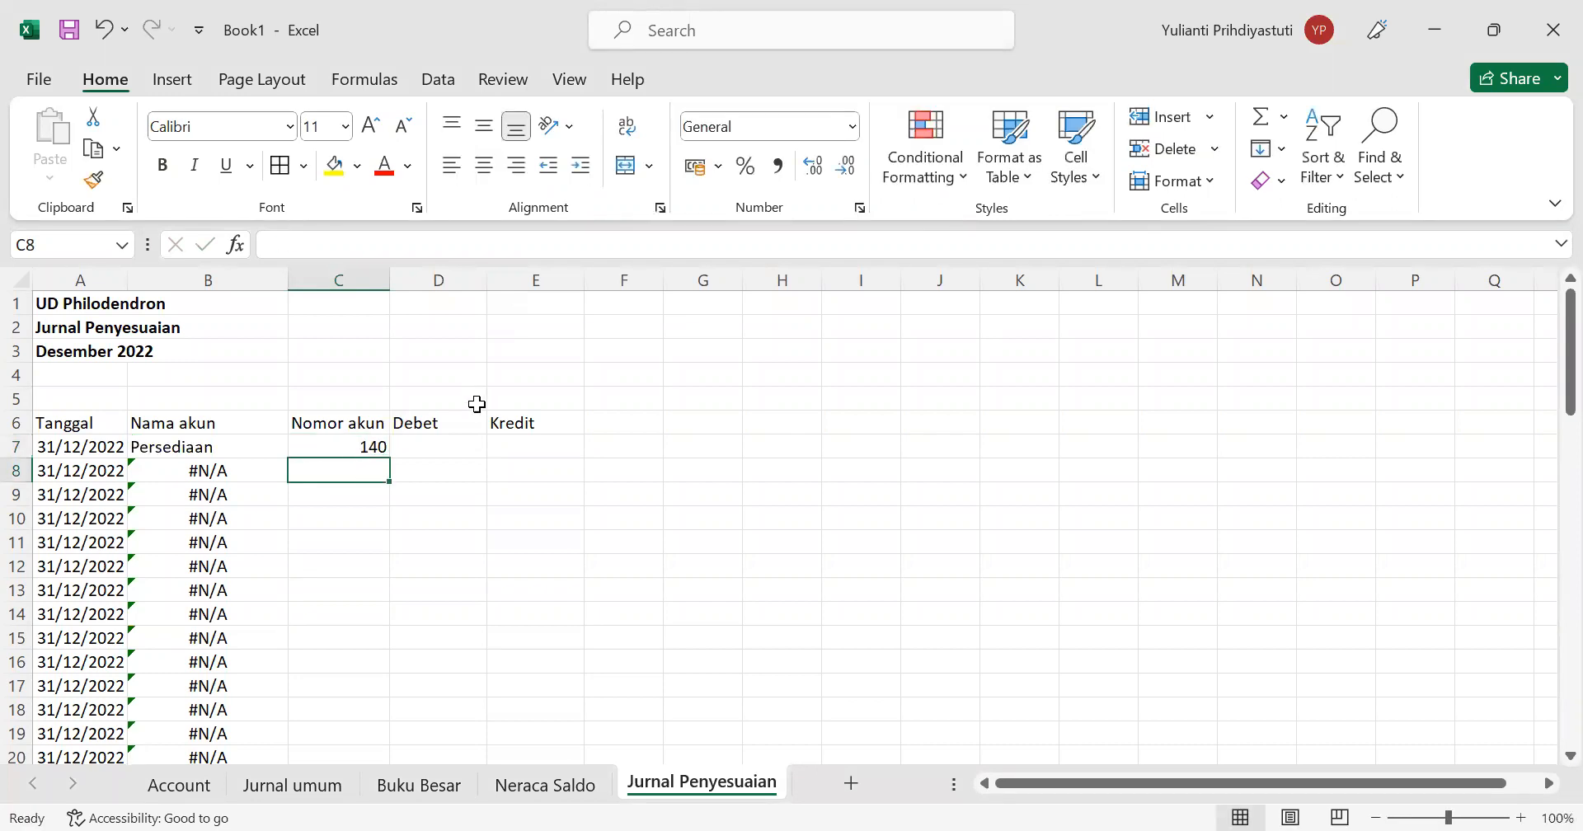
pyautogui.click(461, 440)
pyautogui.write('200')
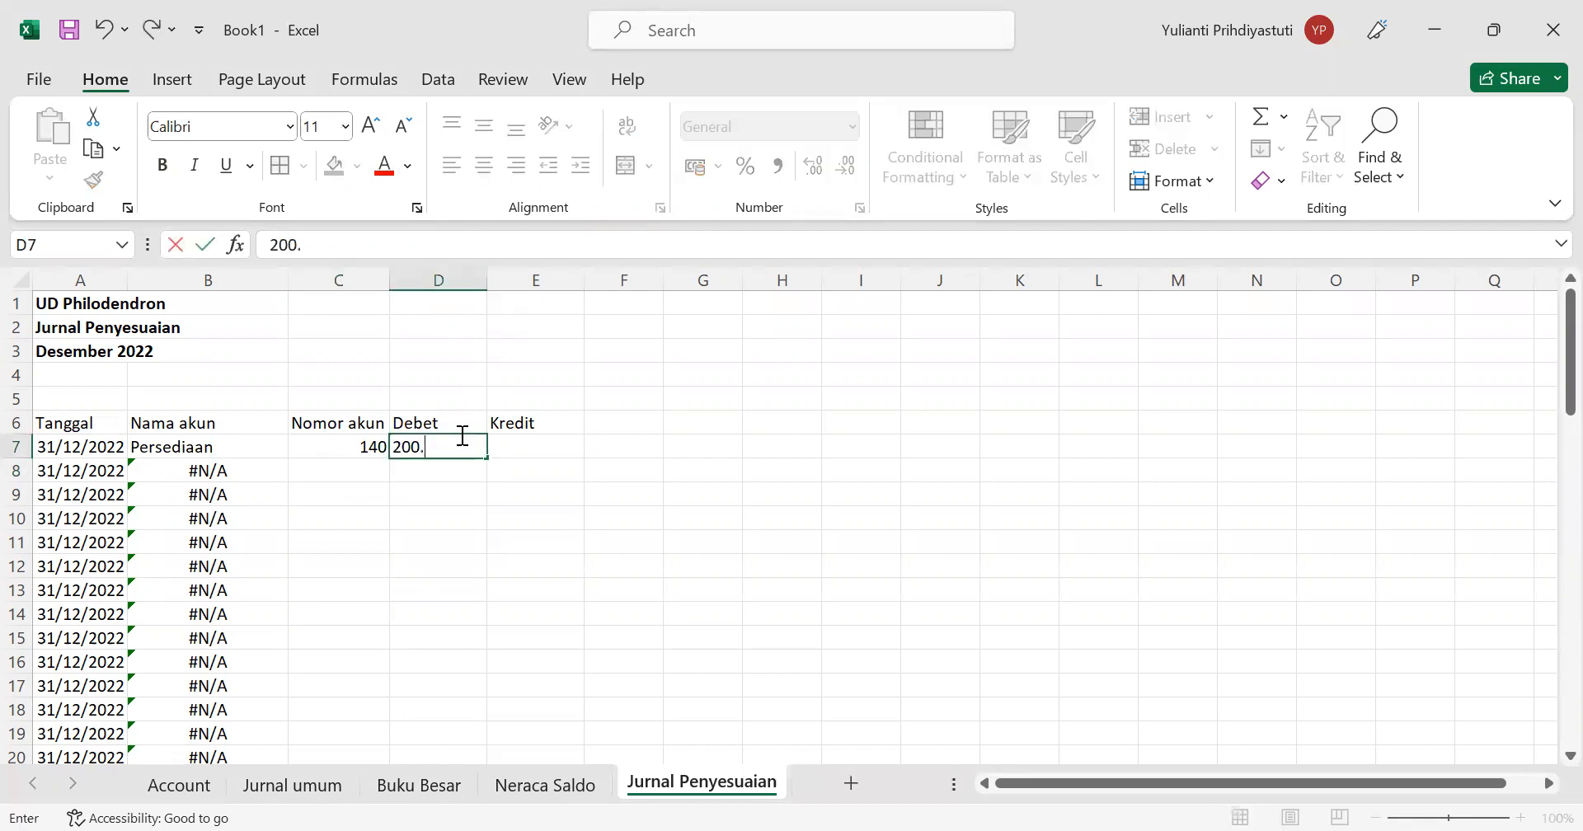
pyautogui.write('000000')
pyautogui.press('Return')
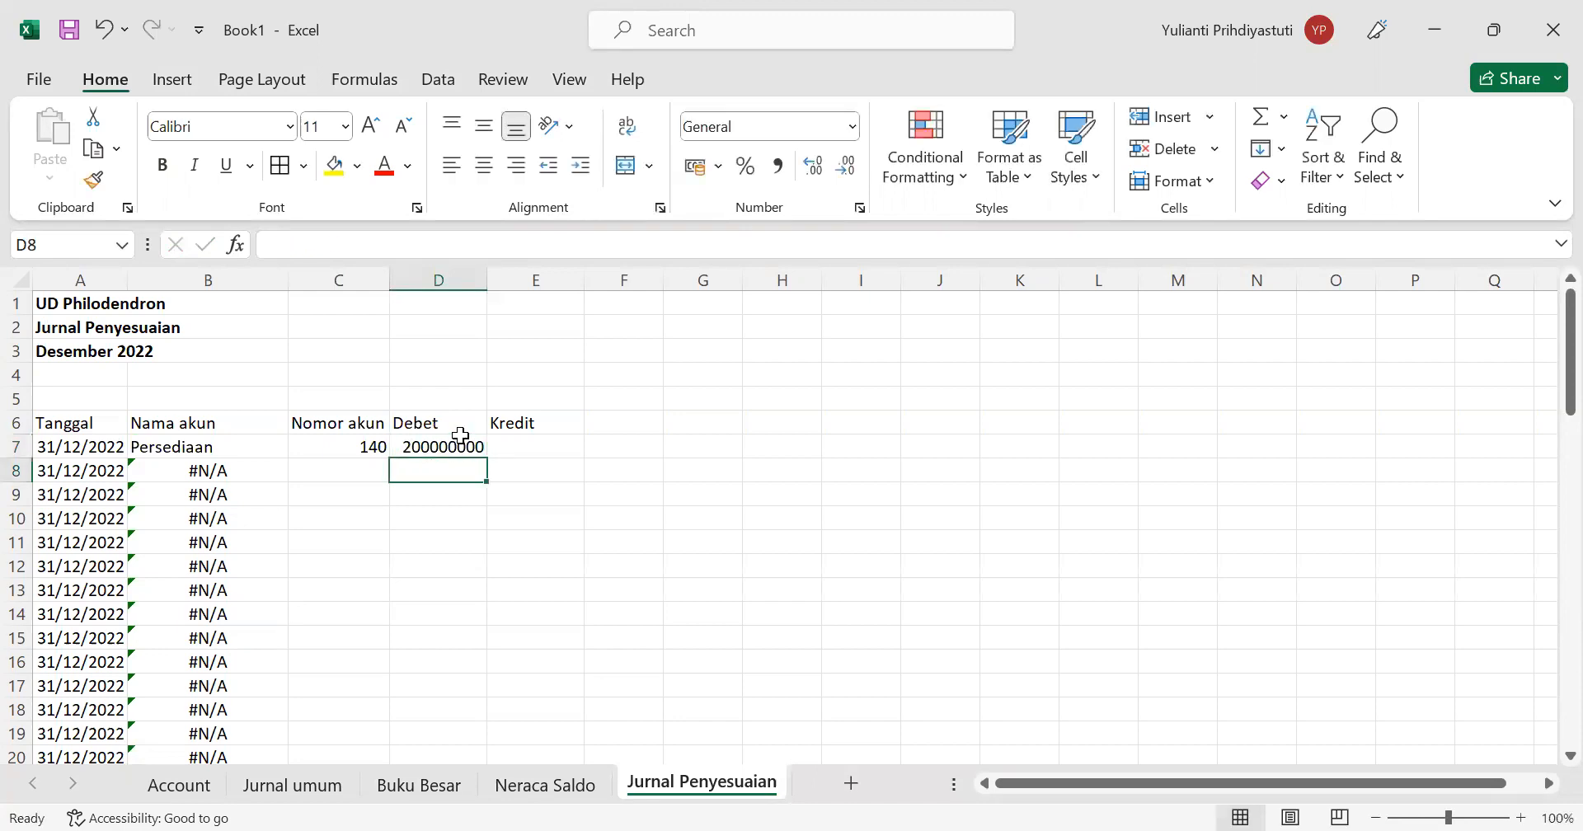
# Step: Record the Harga Pokok Penjualan line in row 8 with Nomor akun 610 and Kredit 200000000, and autofit the Nama akun column
pyautogui.click(317, 479)
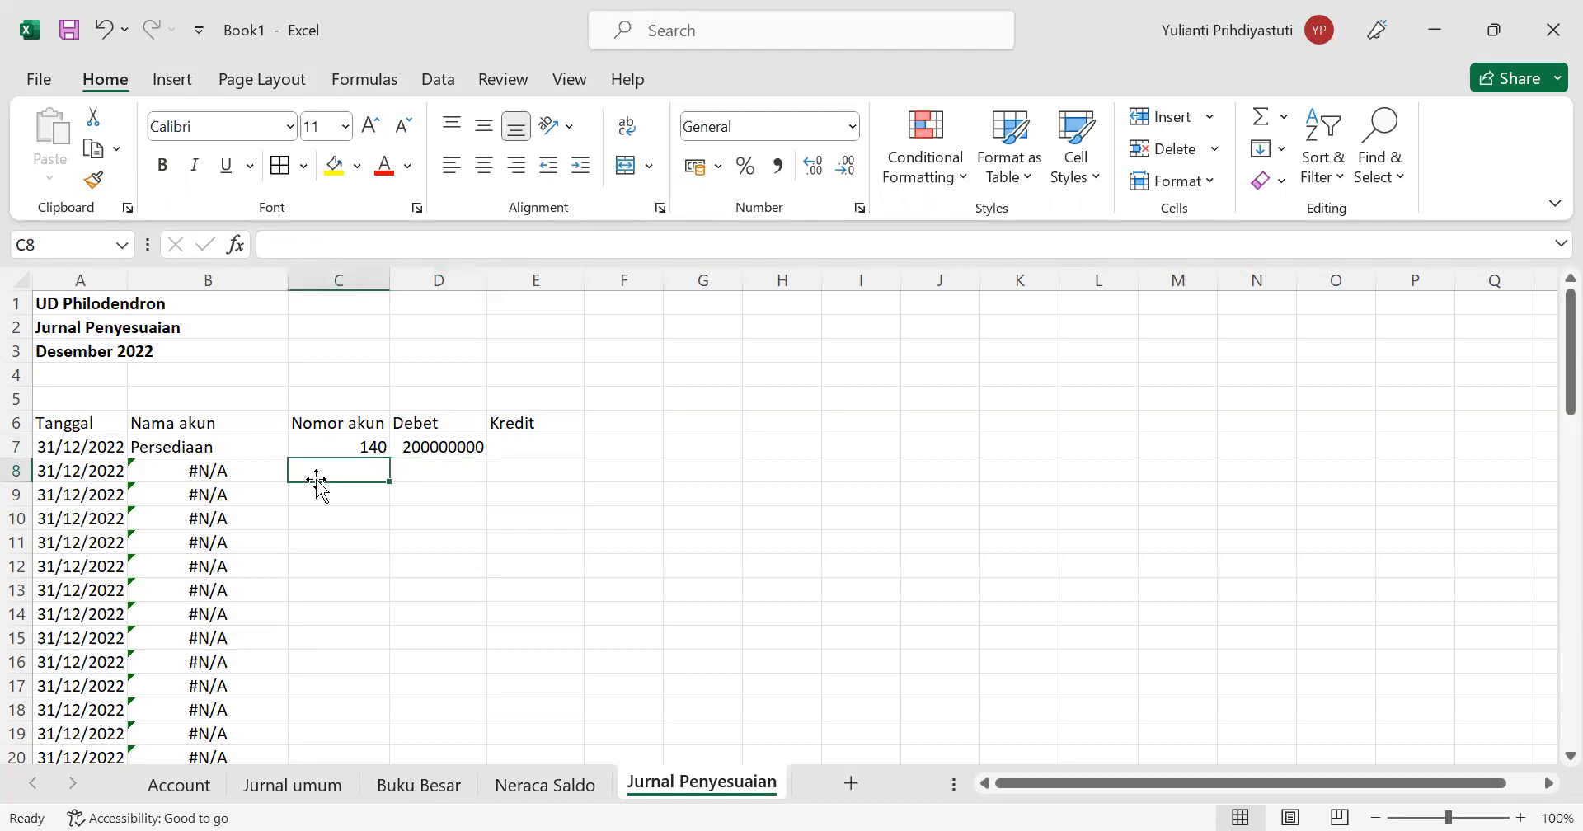
pyautogui.write('610')
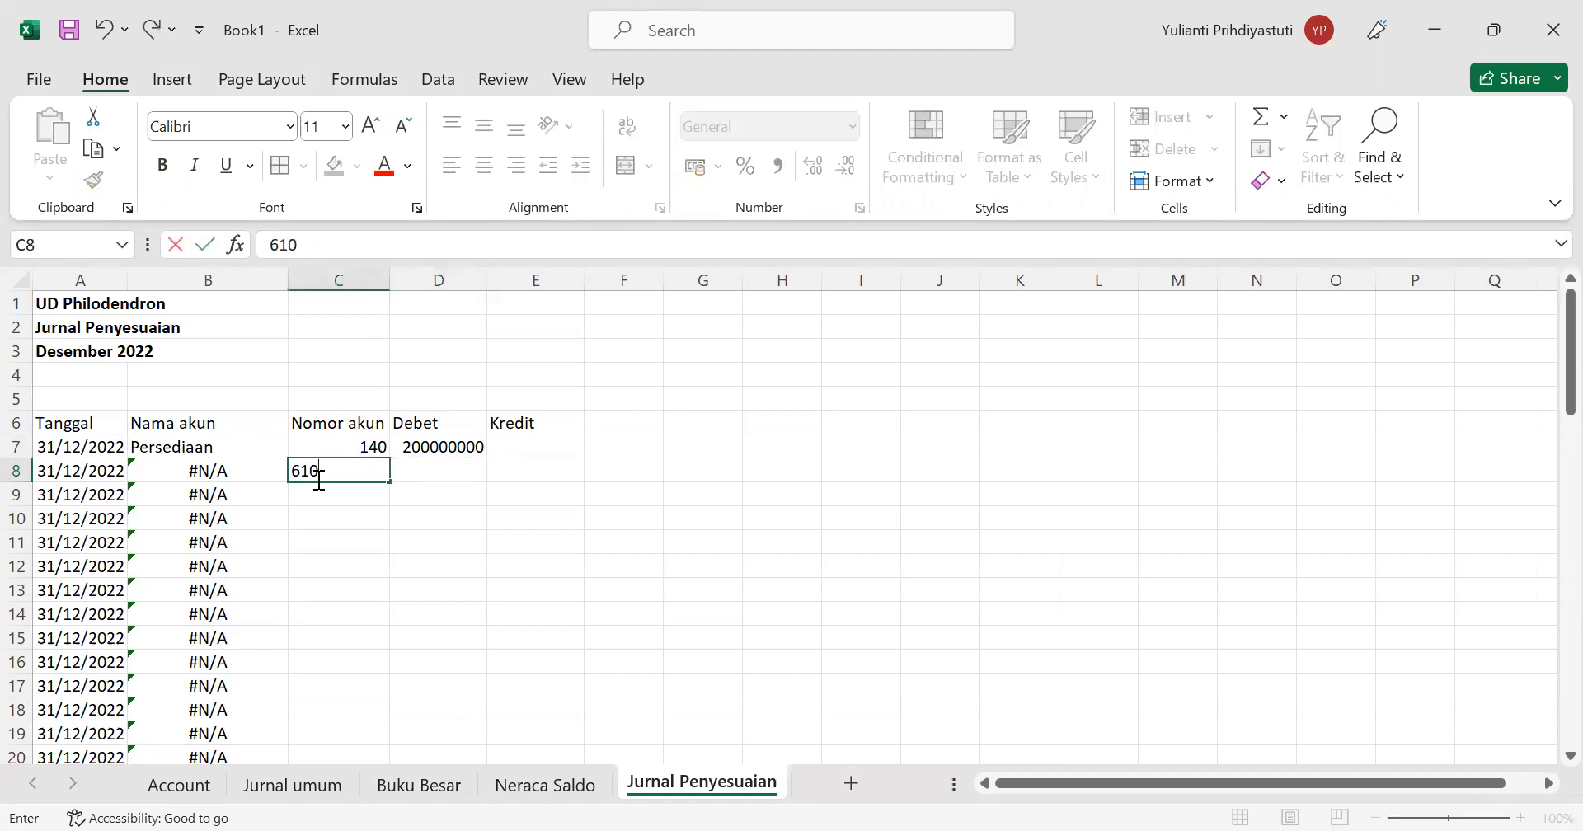
pyautogui.press('Return')
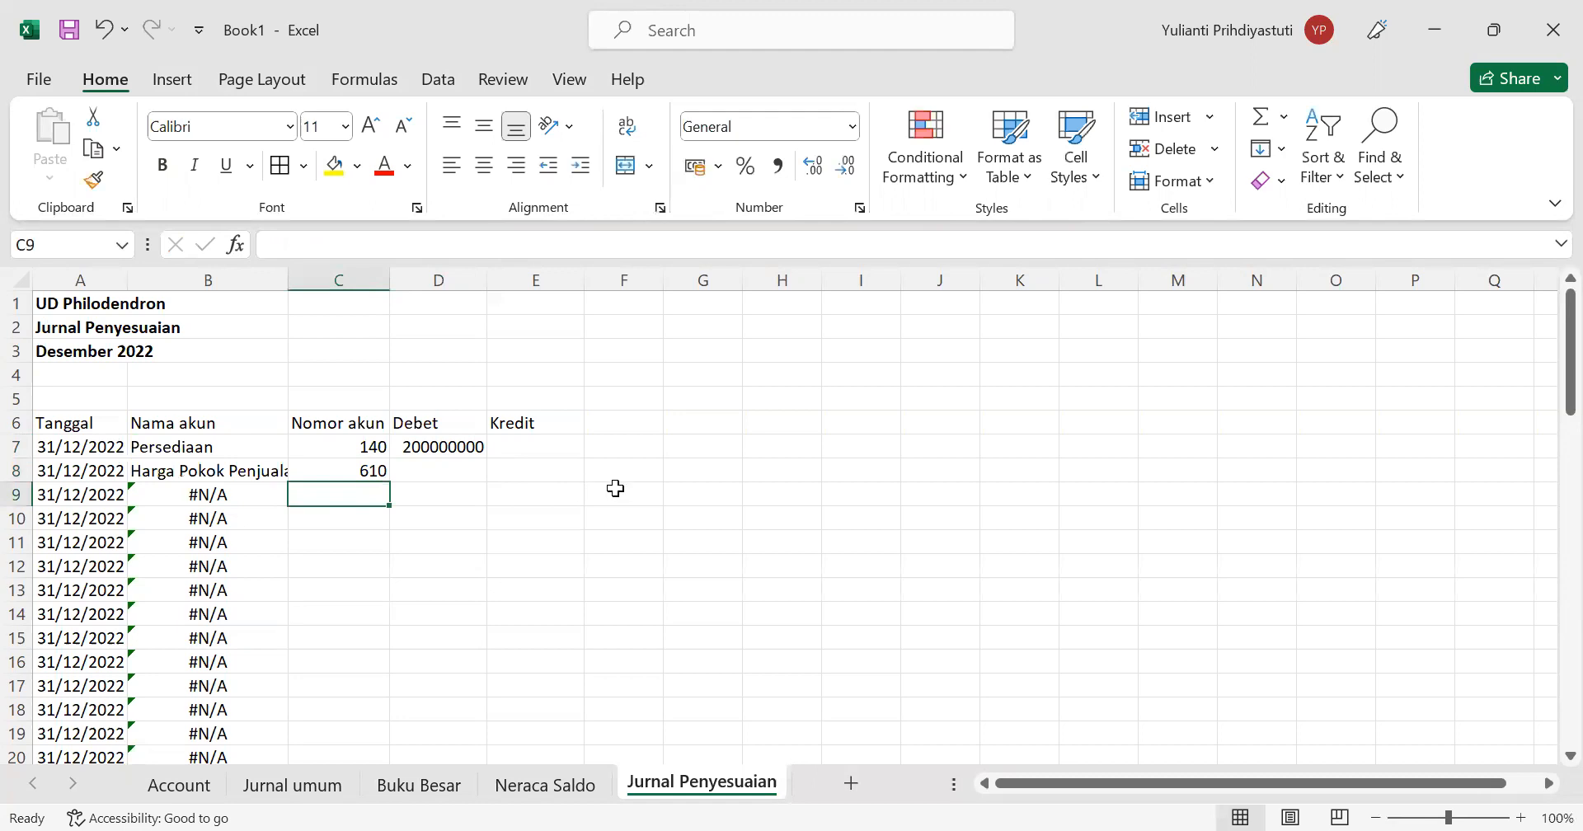
pyautogui.click(561, 486)
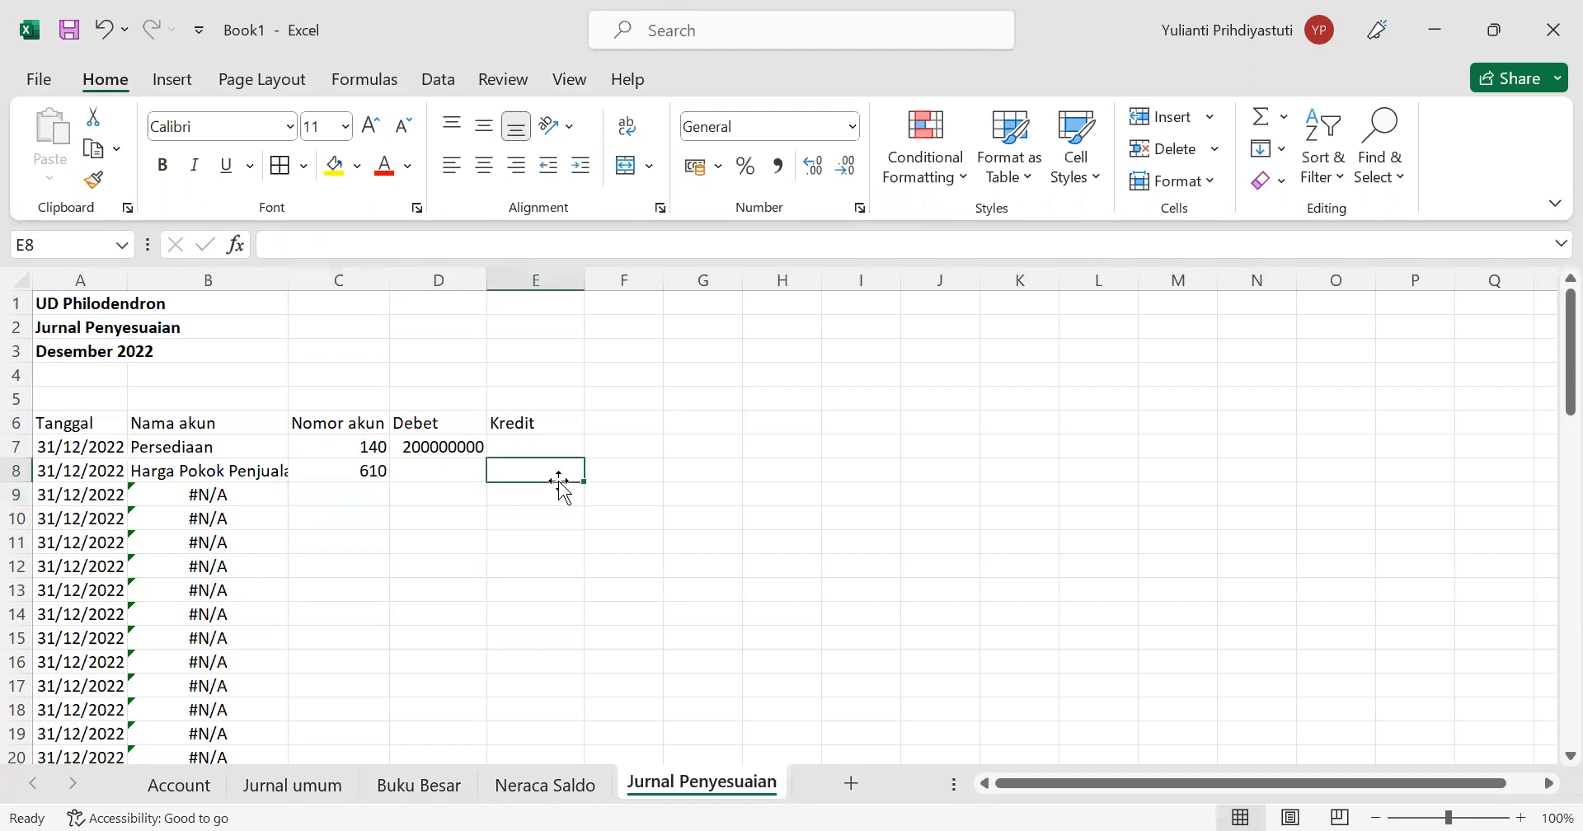
pyautogui.write('200000000')
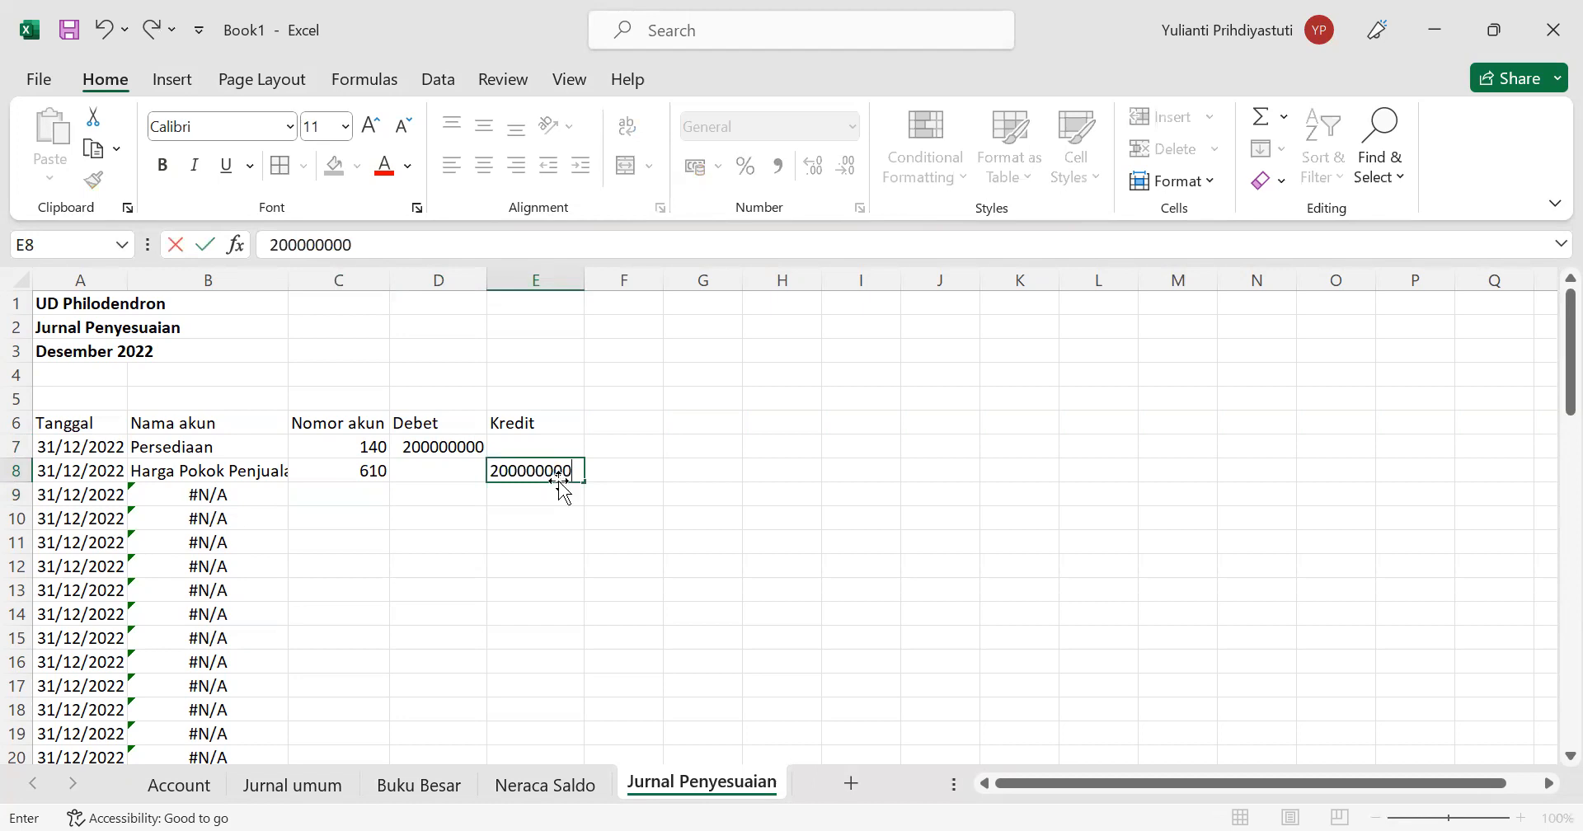
pyautogui.press('Return')
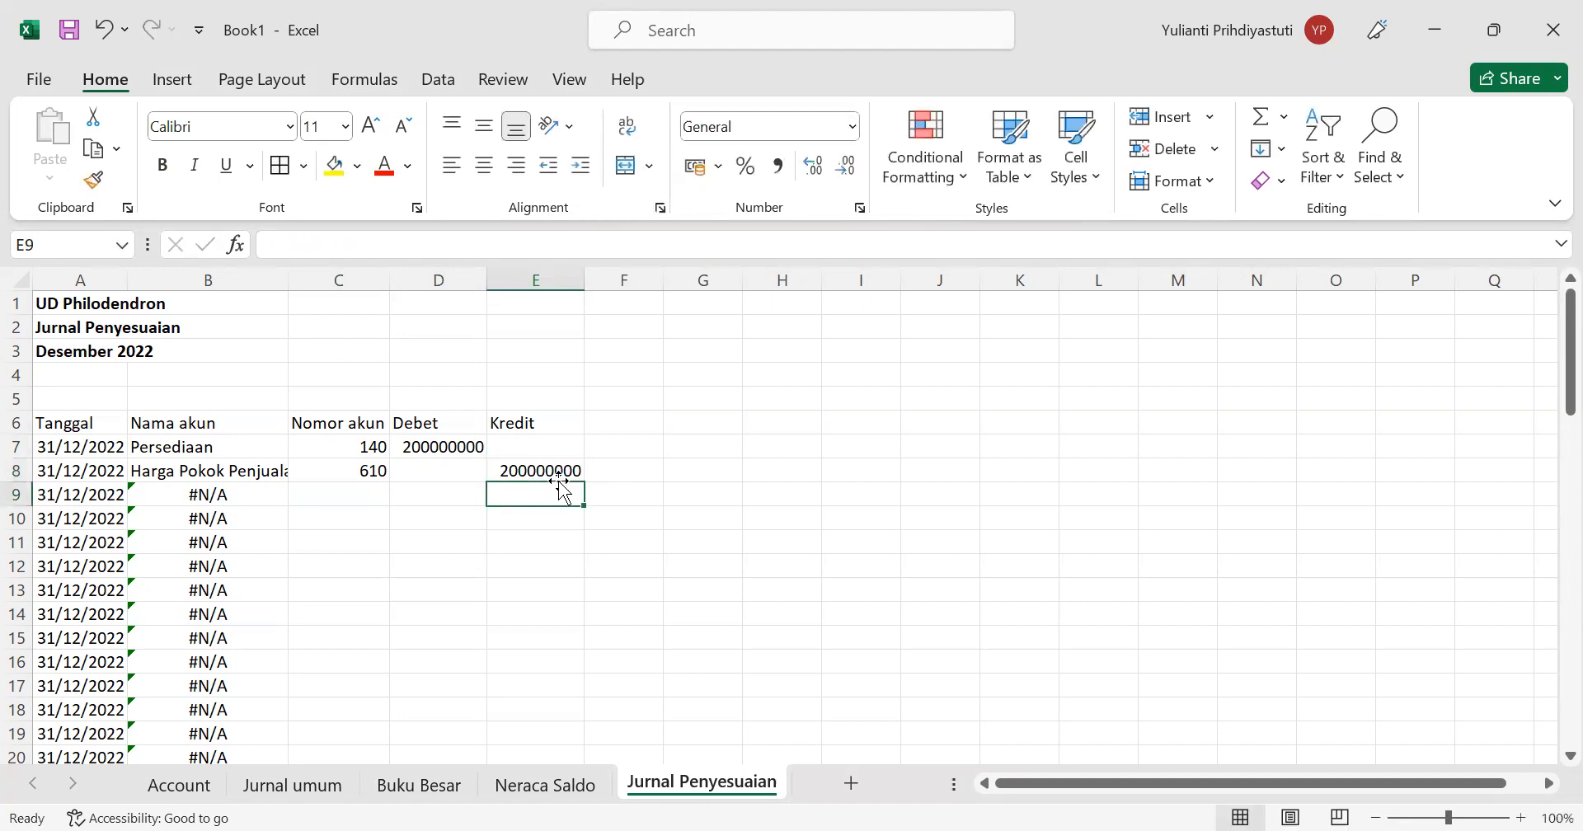
pyautogui.click(213, 472)
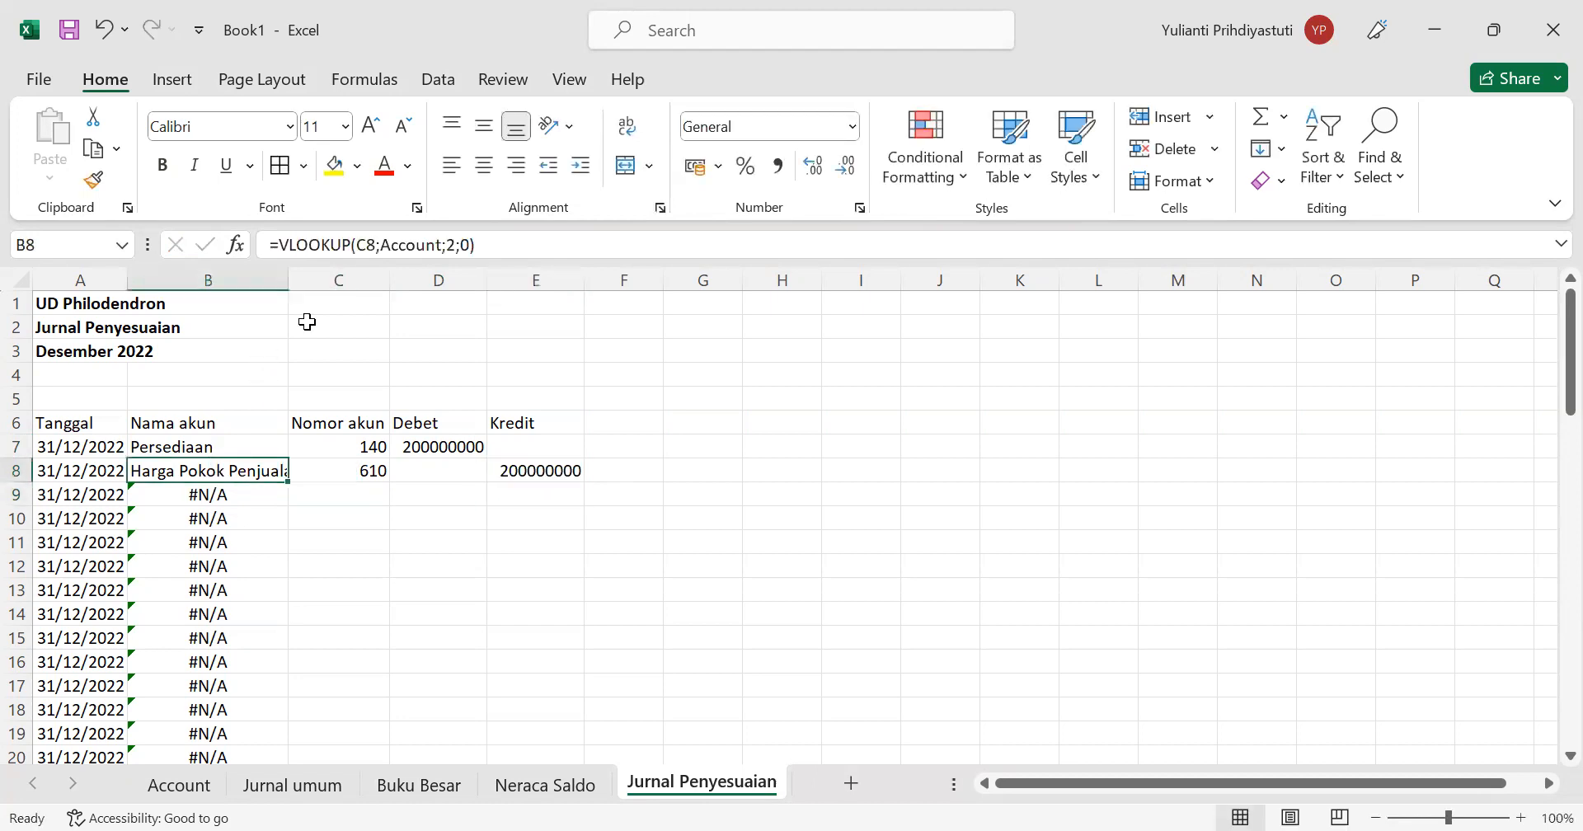
pyautogui.doubleClick(283, 285)
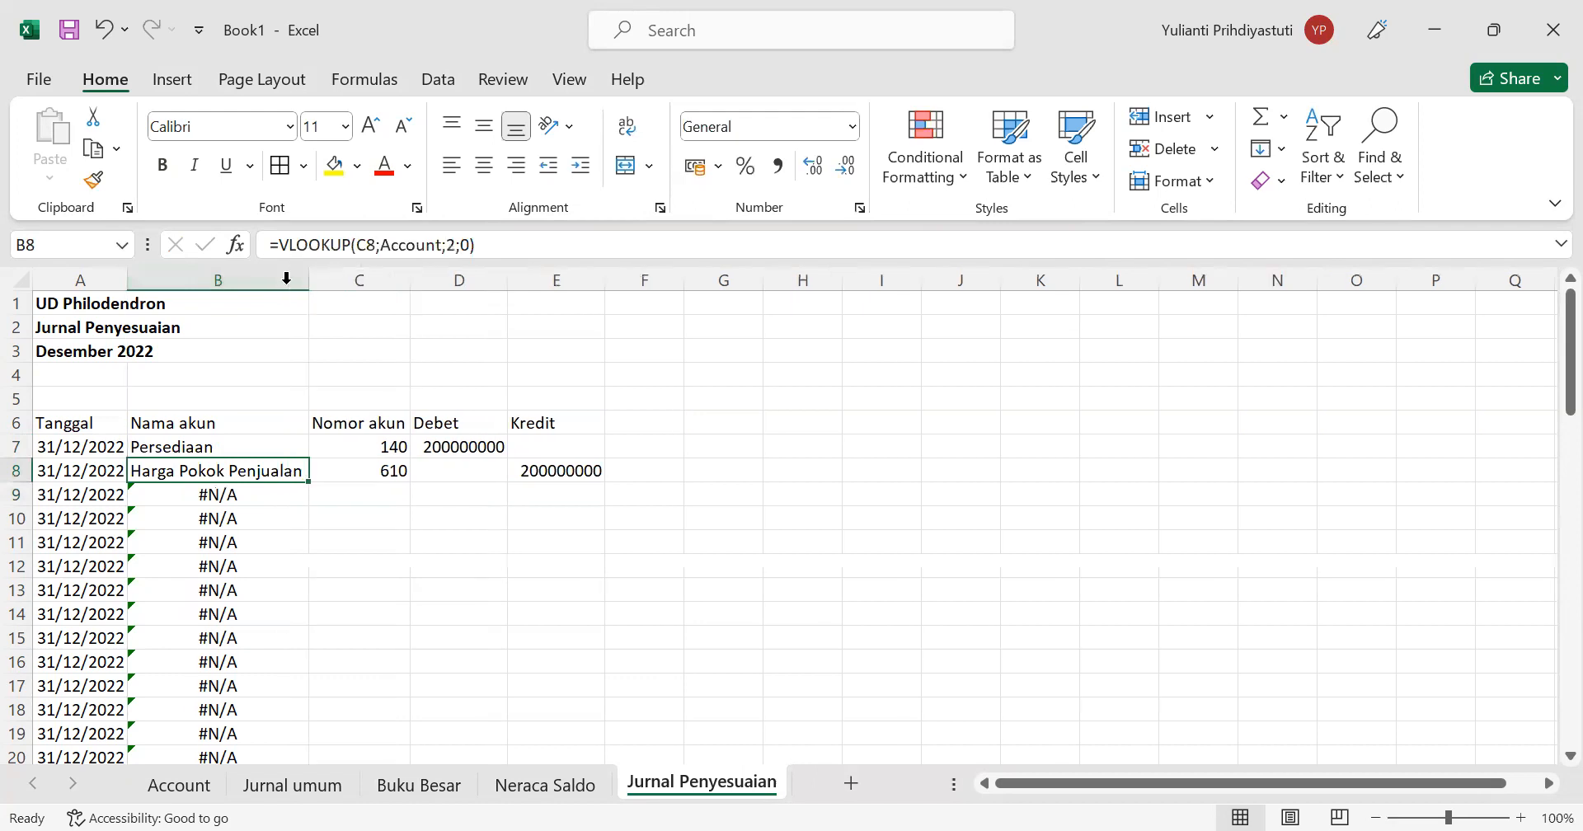
# Step: Record the Biaya Asuransi adjustment in row 9 with Nomor akun 620 and a Debet of 100000000
pyautogui.click(338, 498)
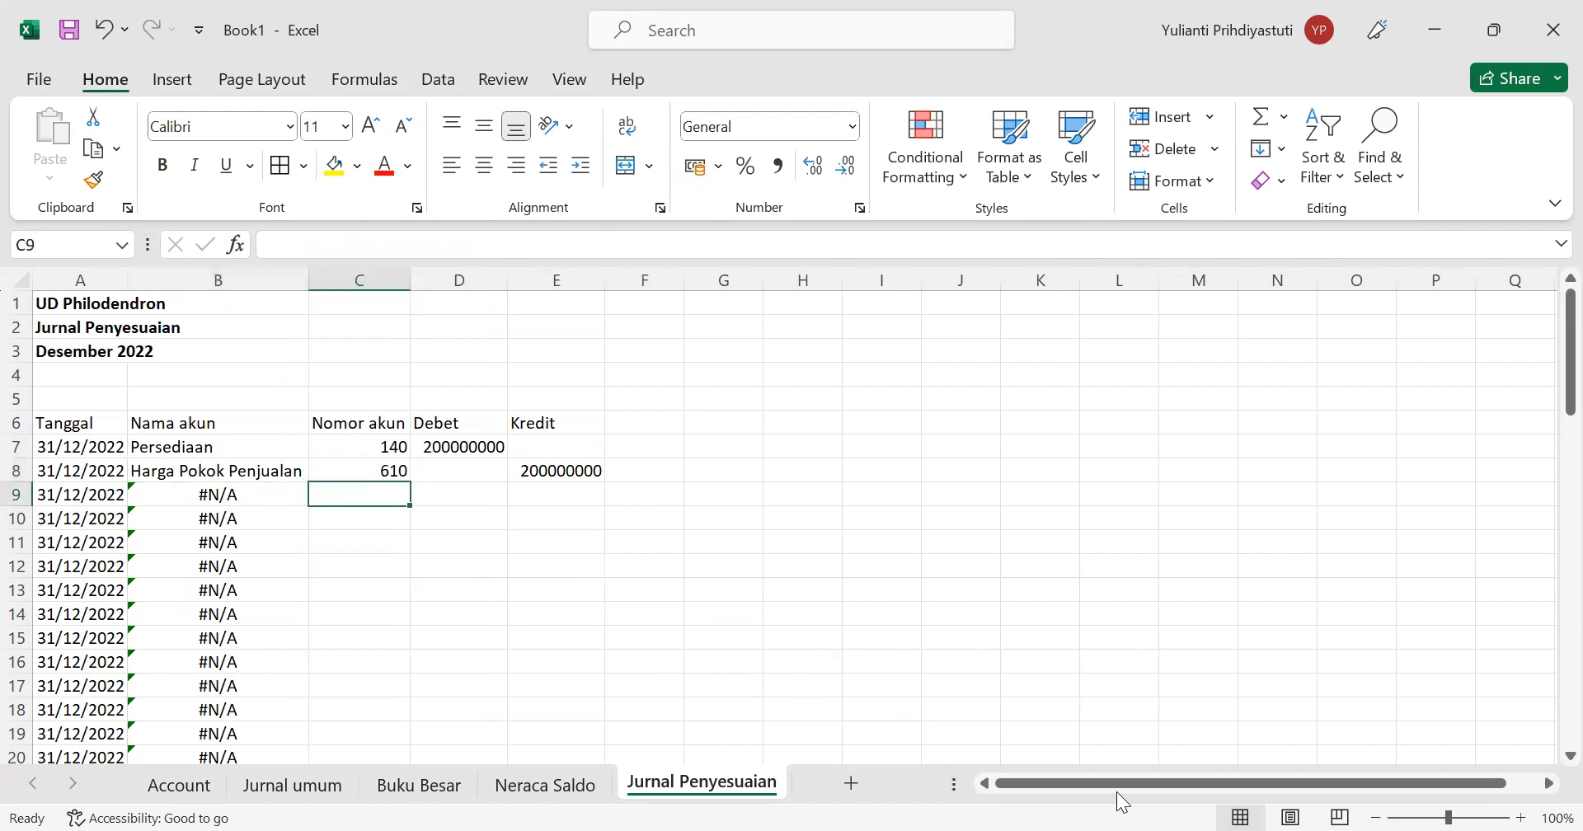
pyautogui.click(917, 589)
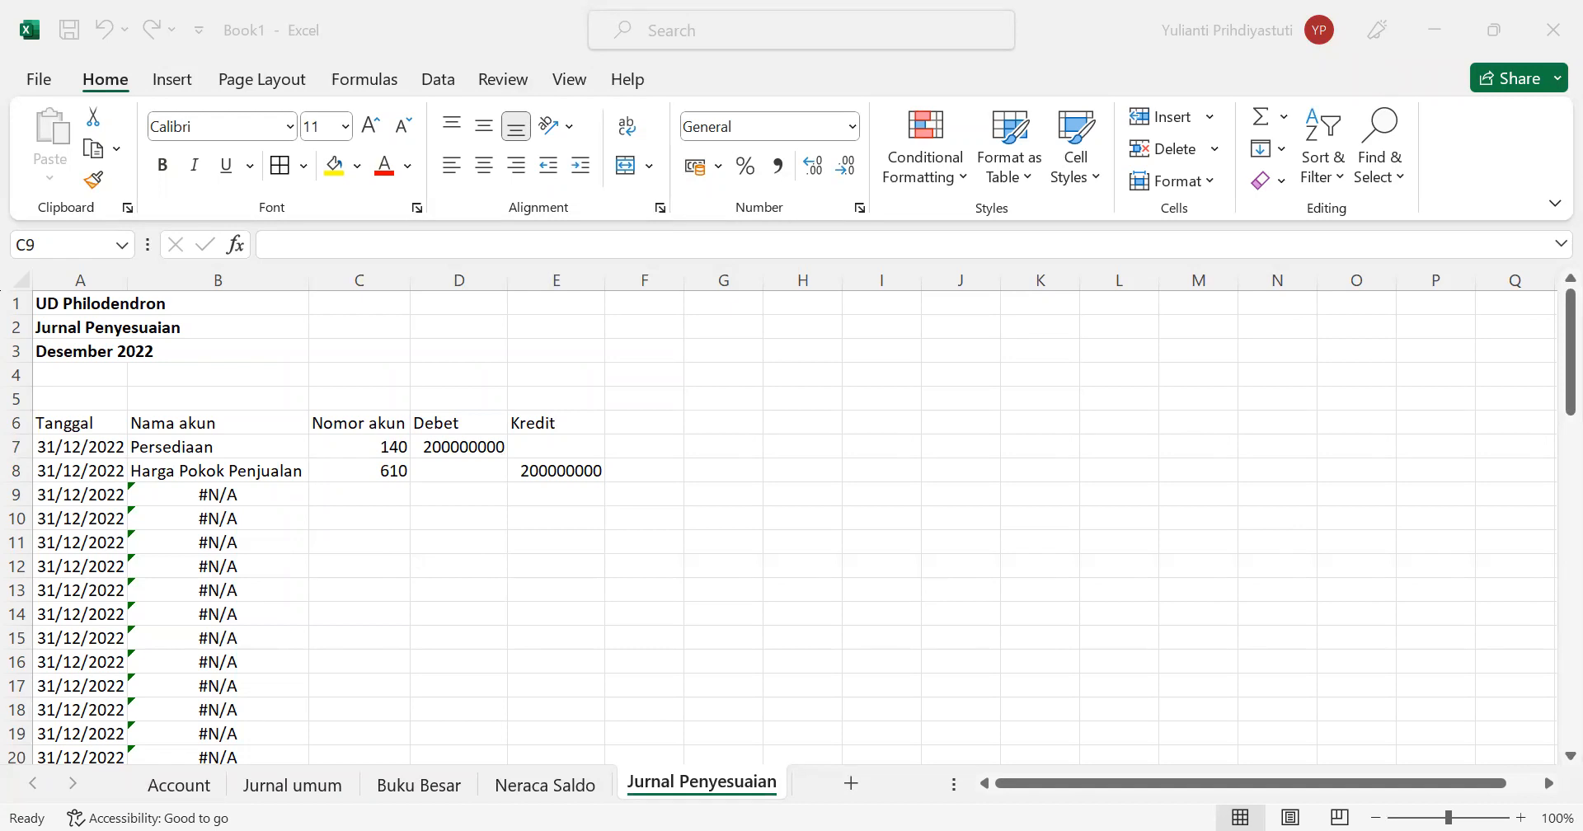
pyautogui.click(392, 495)
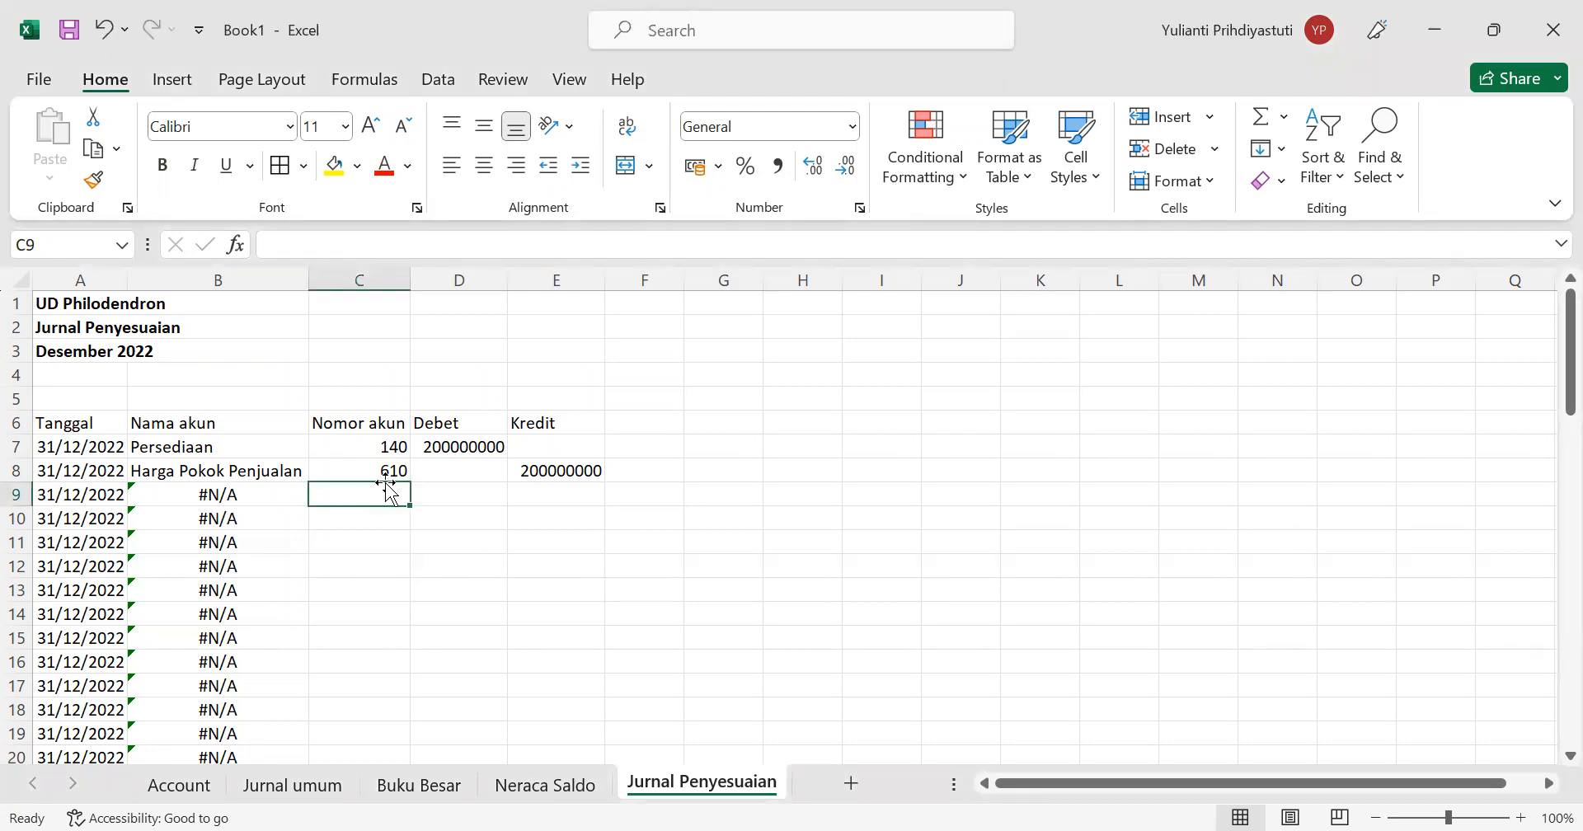
pyautogui.write('620')
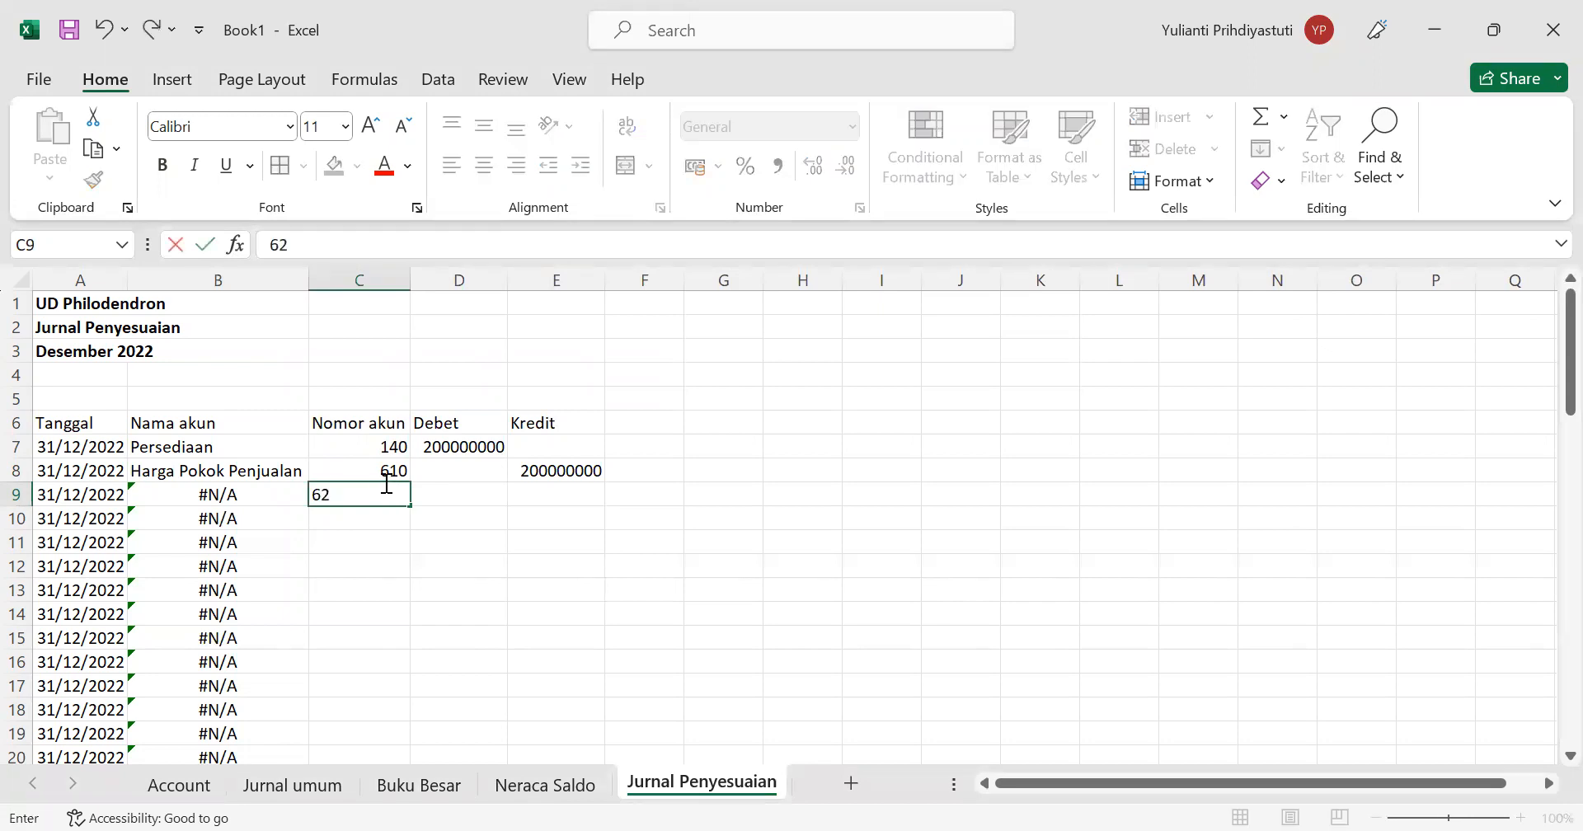
pyautogui.press('Return')
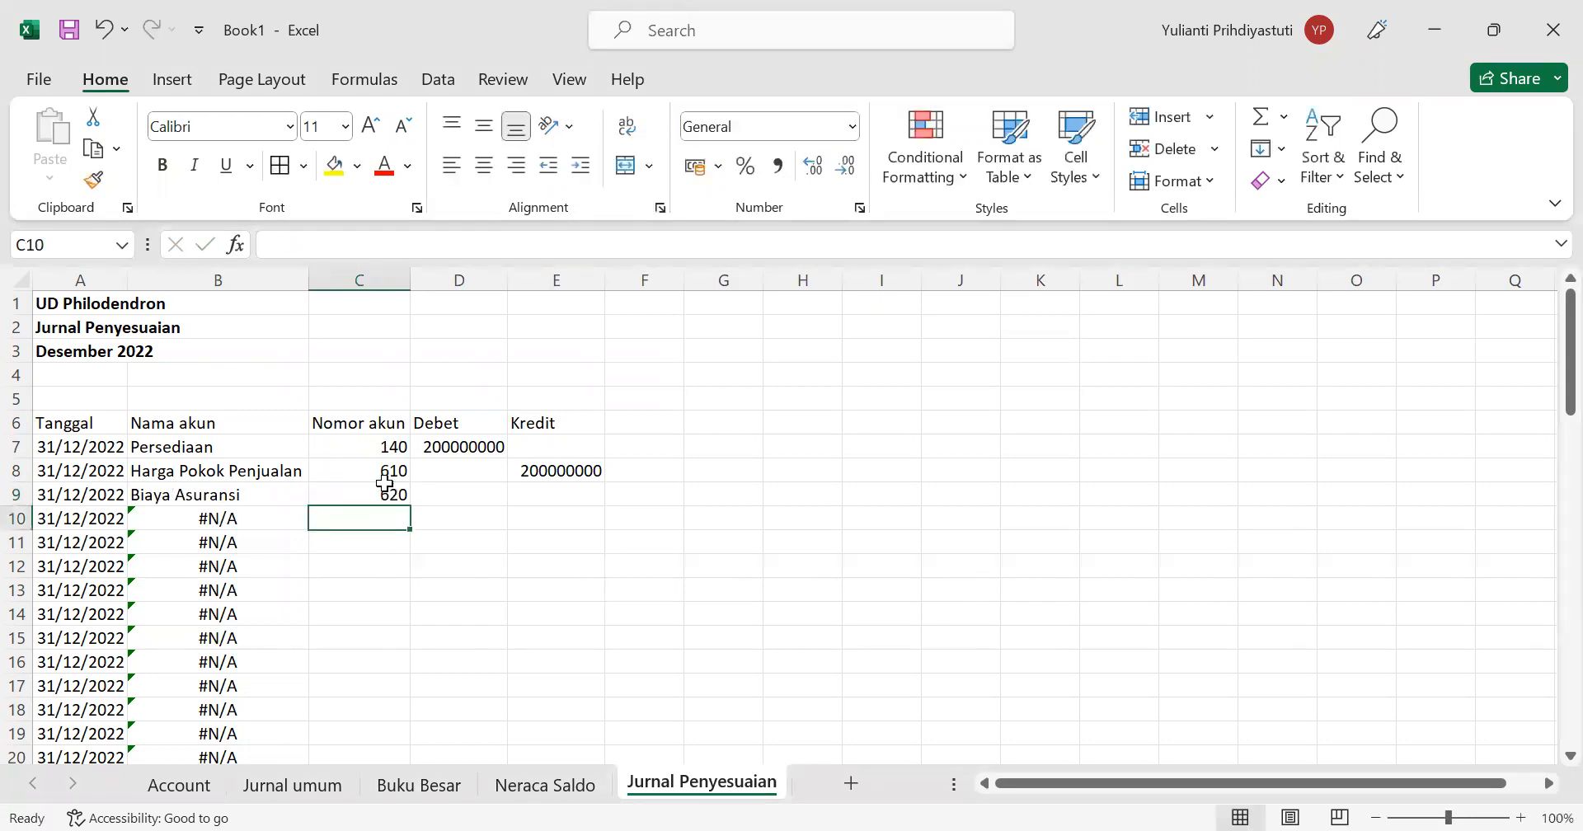
pyautogui.click(423, 498)
pyautogui.write('100')
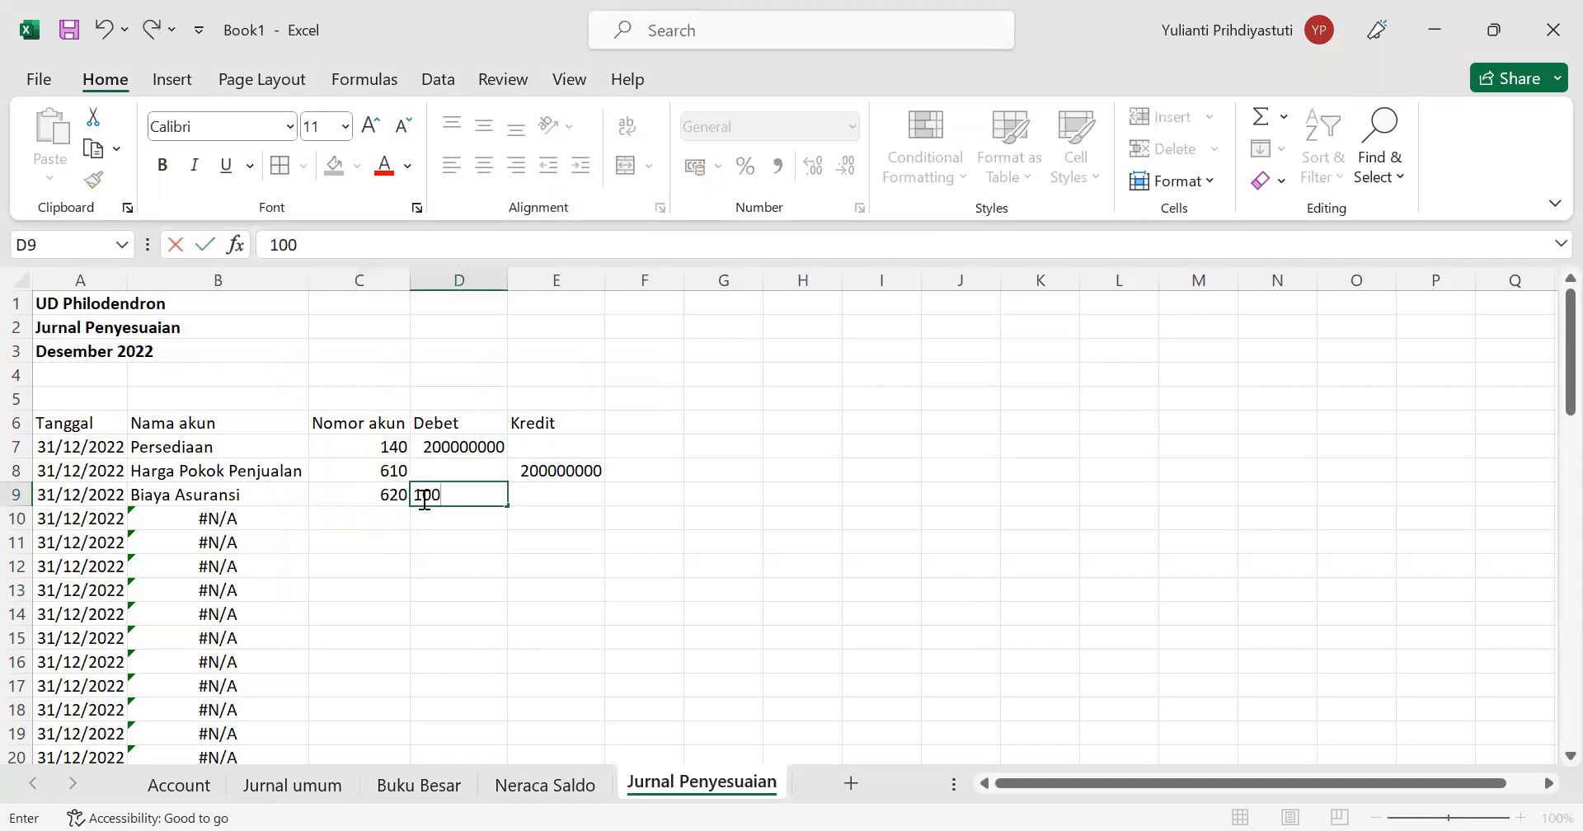
pyautogui.write('000000')
pyautogui.press('Return')
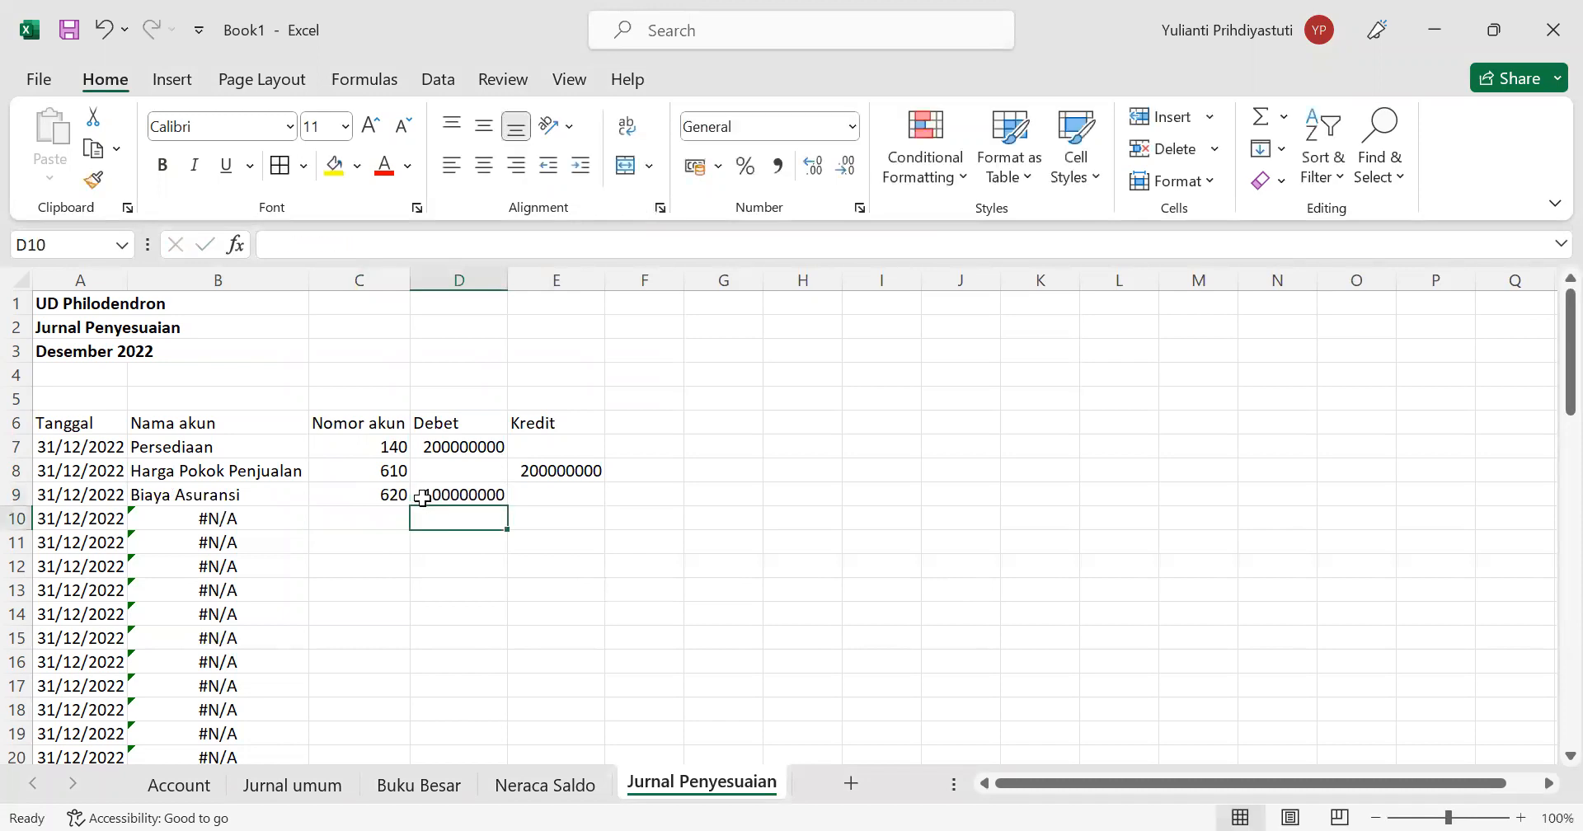
# Step: Record the Persekot Asuransi line in row 10 with Nomor akun 150 and a Kredit of 100000000
pyautogui.click(360, 518)
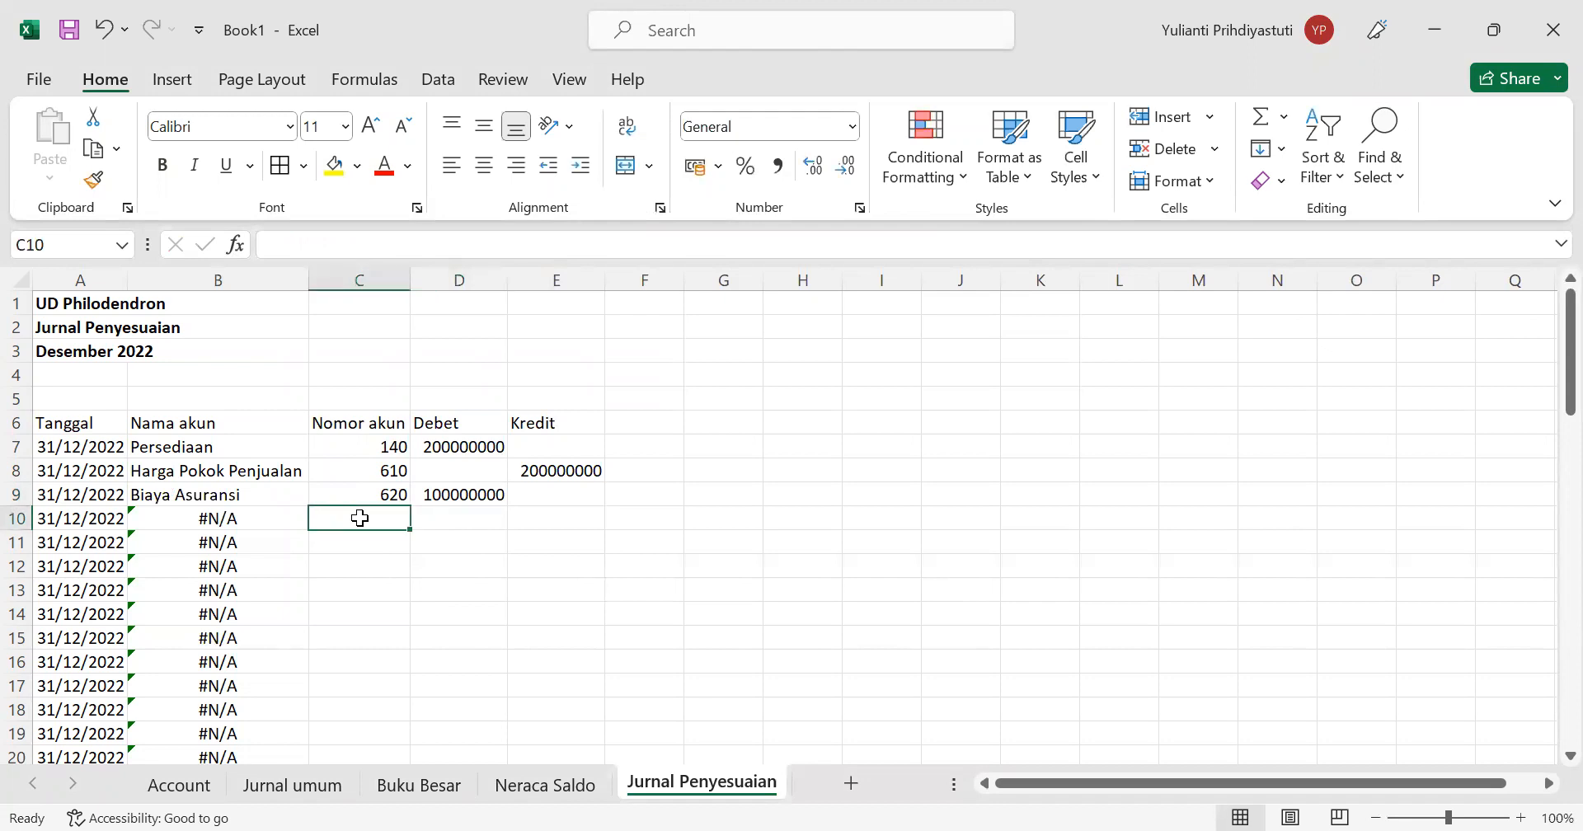
pyautogui.write('150')
pyautogui.press('Return')
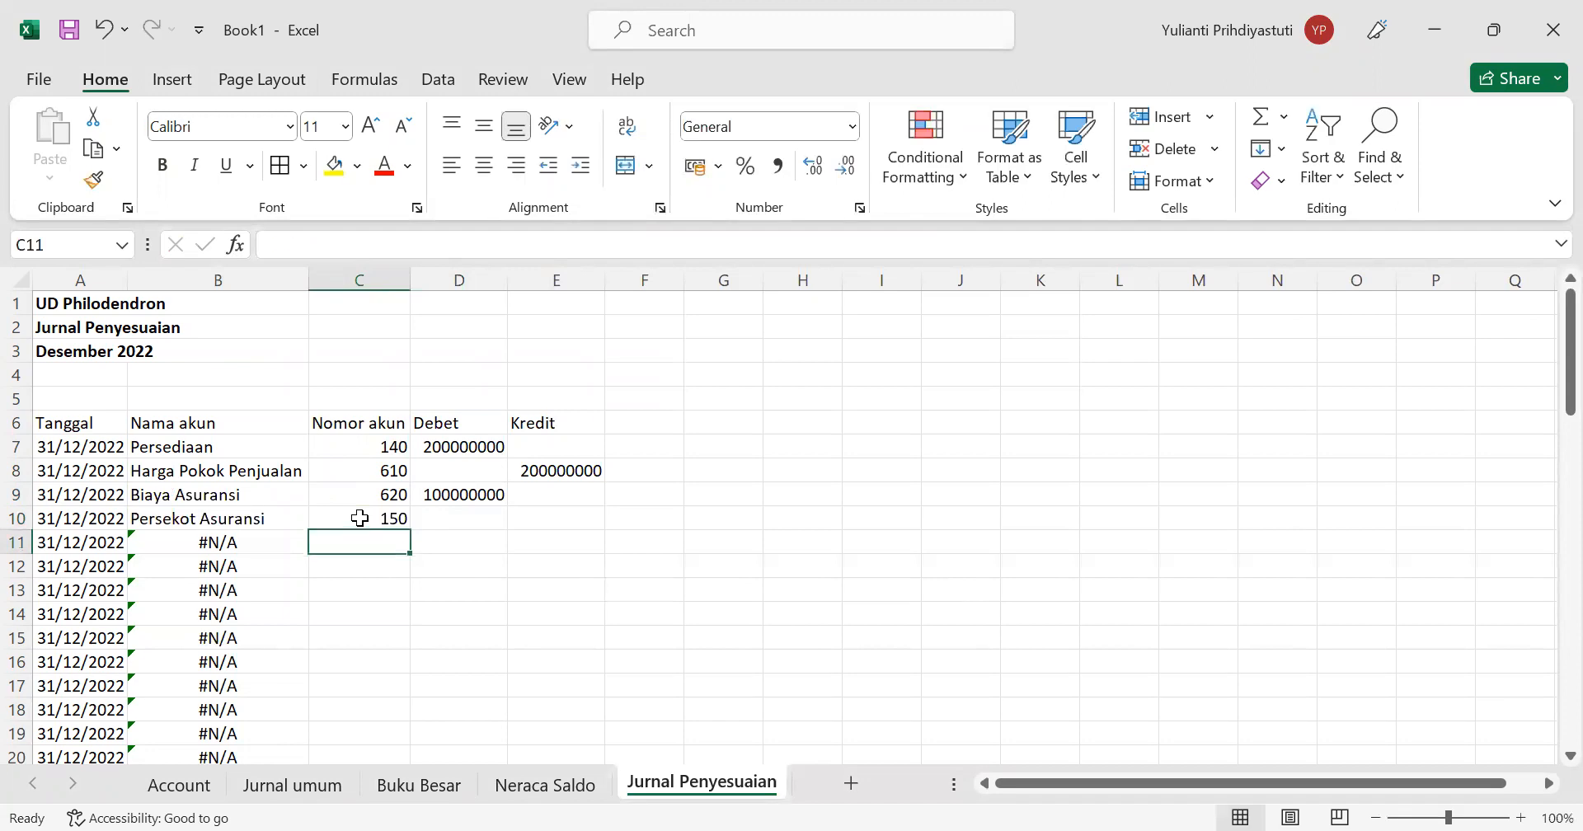
pyautogui.click(553, 516)
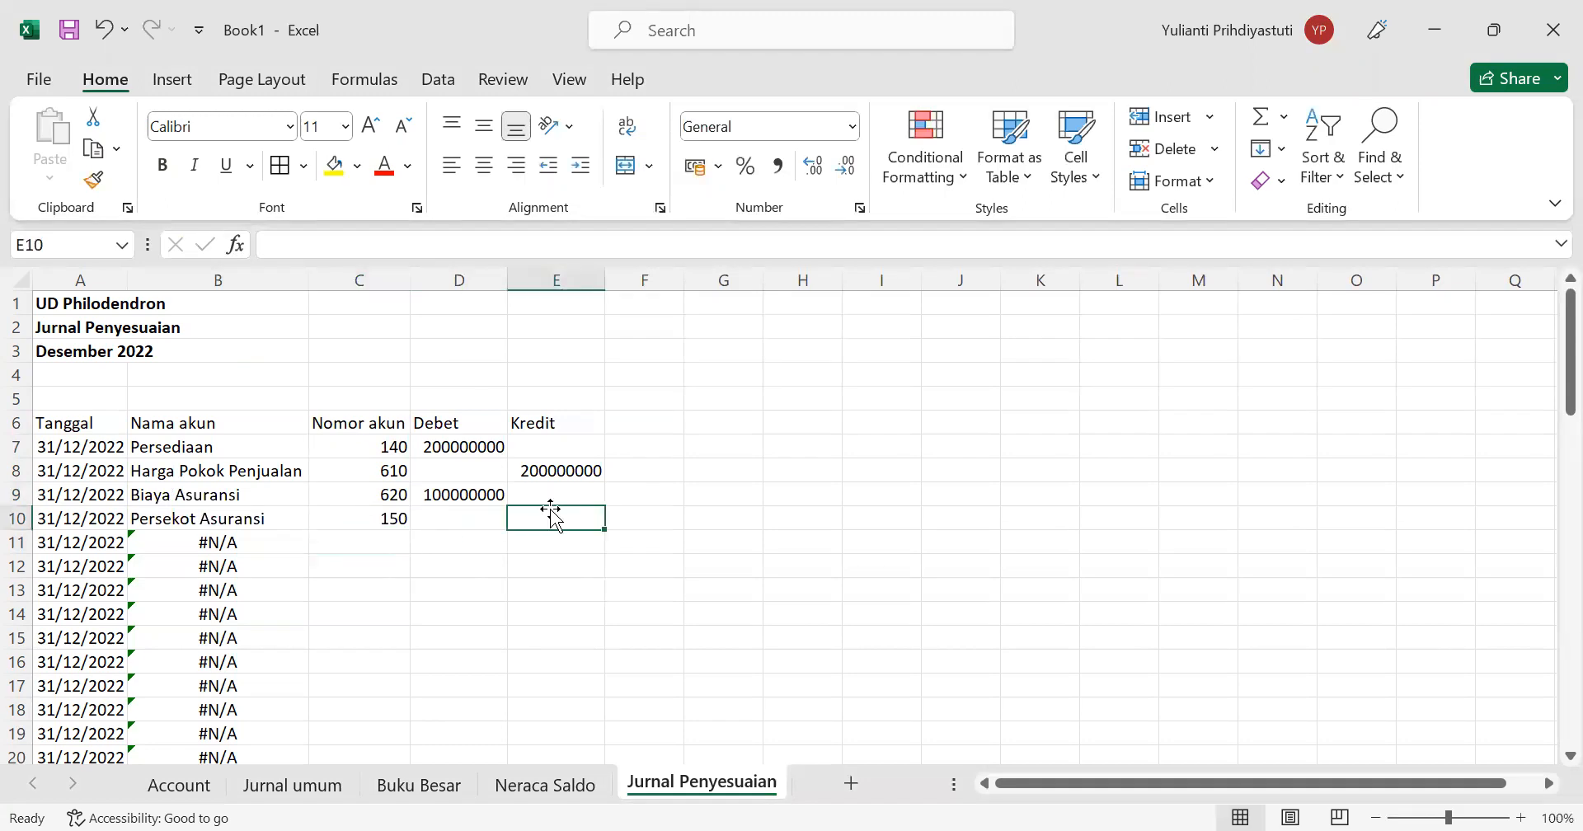
pyautogui.write('100000000')
pyautogui.press('Return')
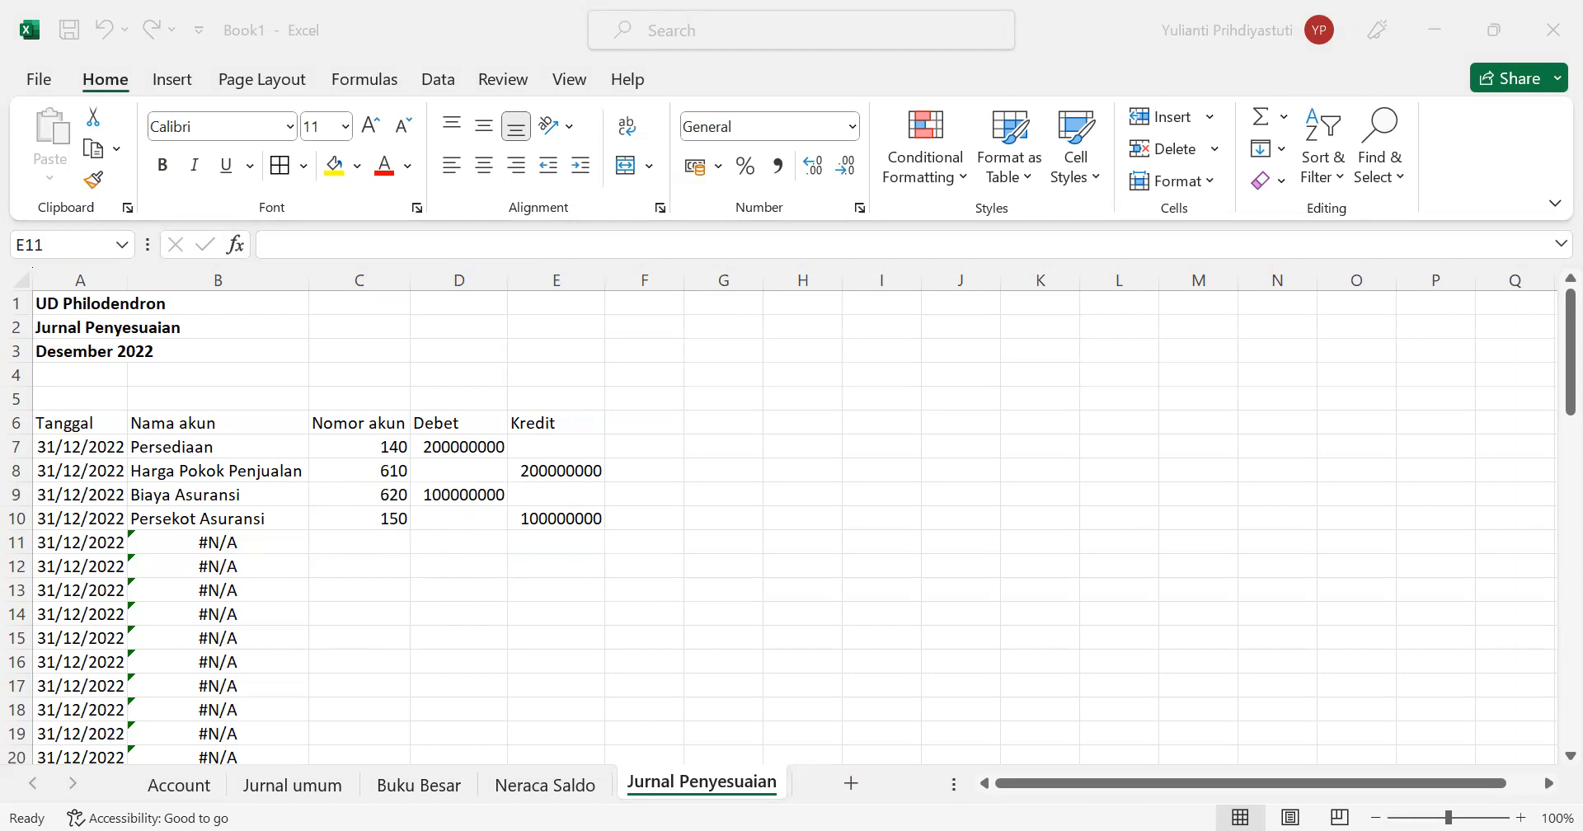
# Step: Record the supplies expense adjustment in row 11 with Nomor akun 615 and a Debet of 120000000
pyautogui.click(393, 547)
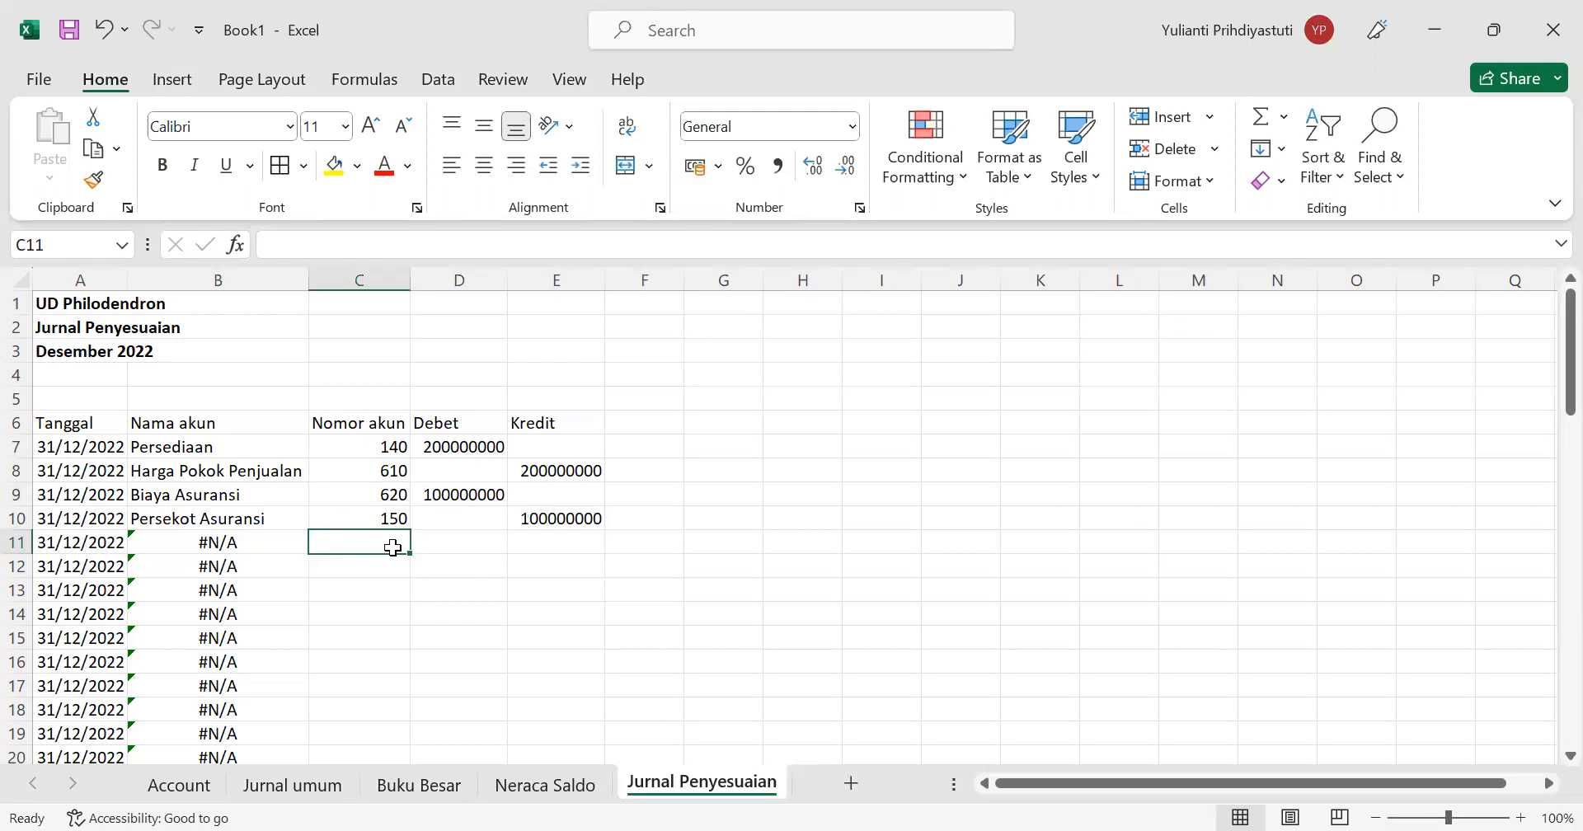
pyautogui.write('615')
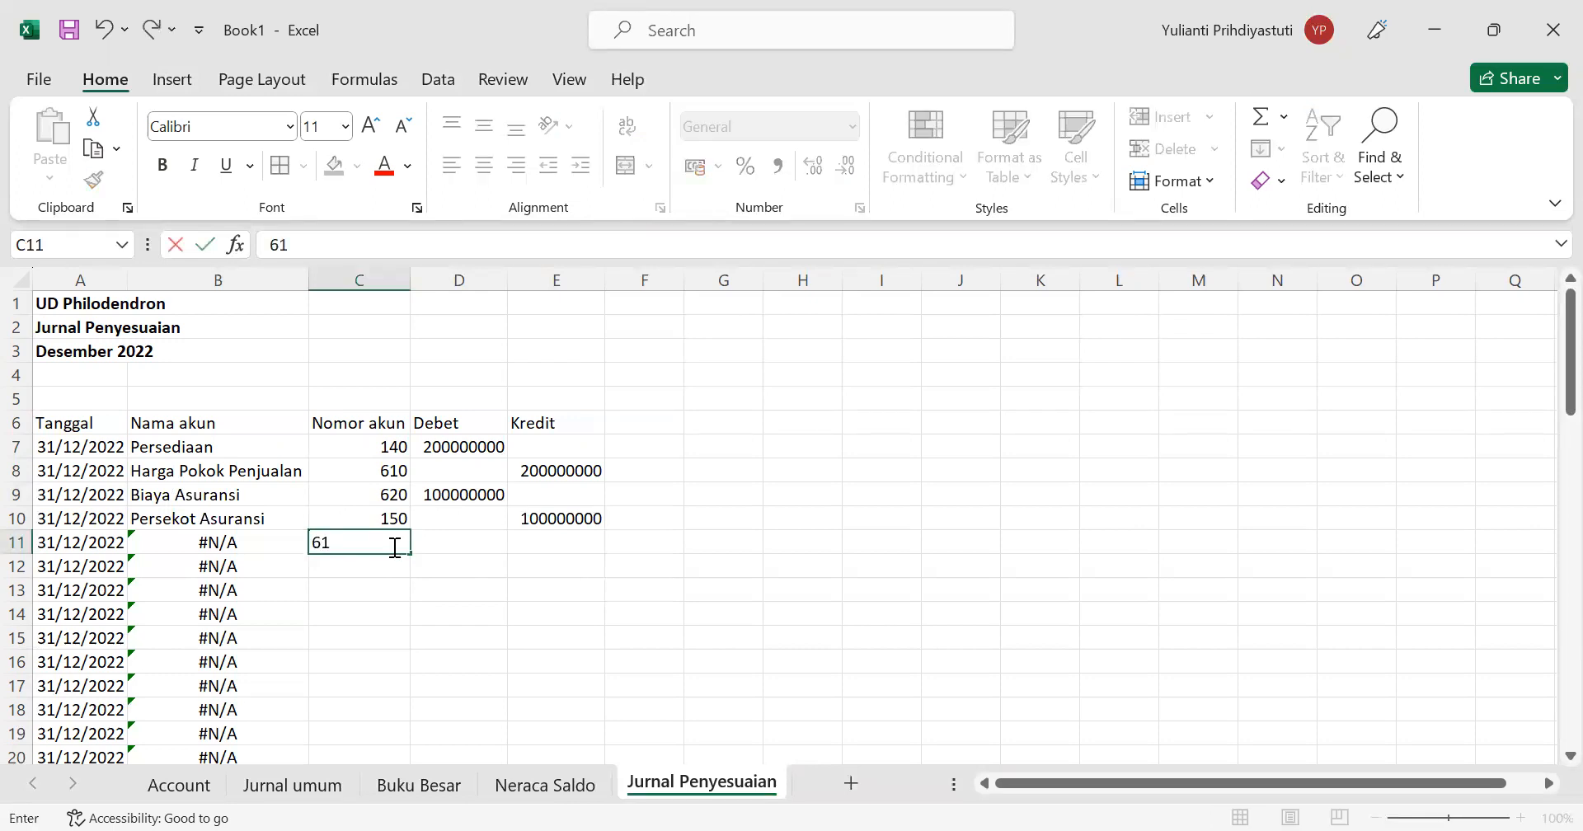
pyautogui.press('Return')
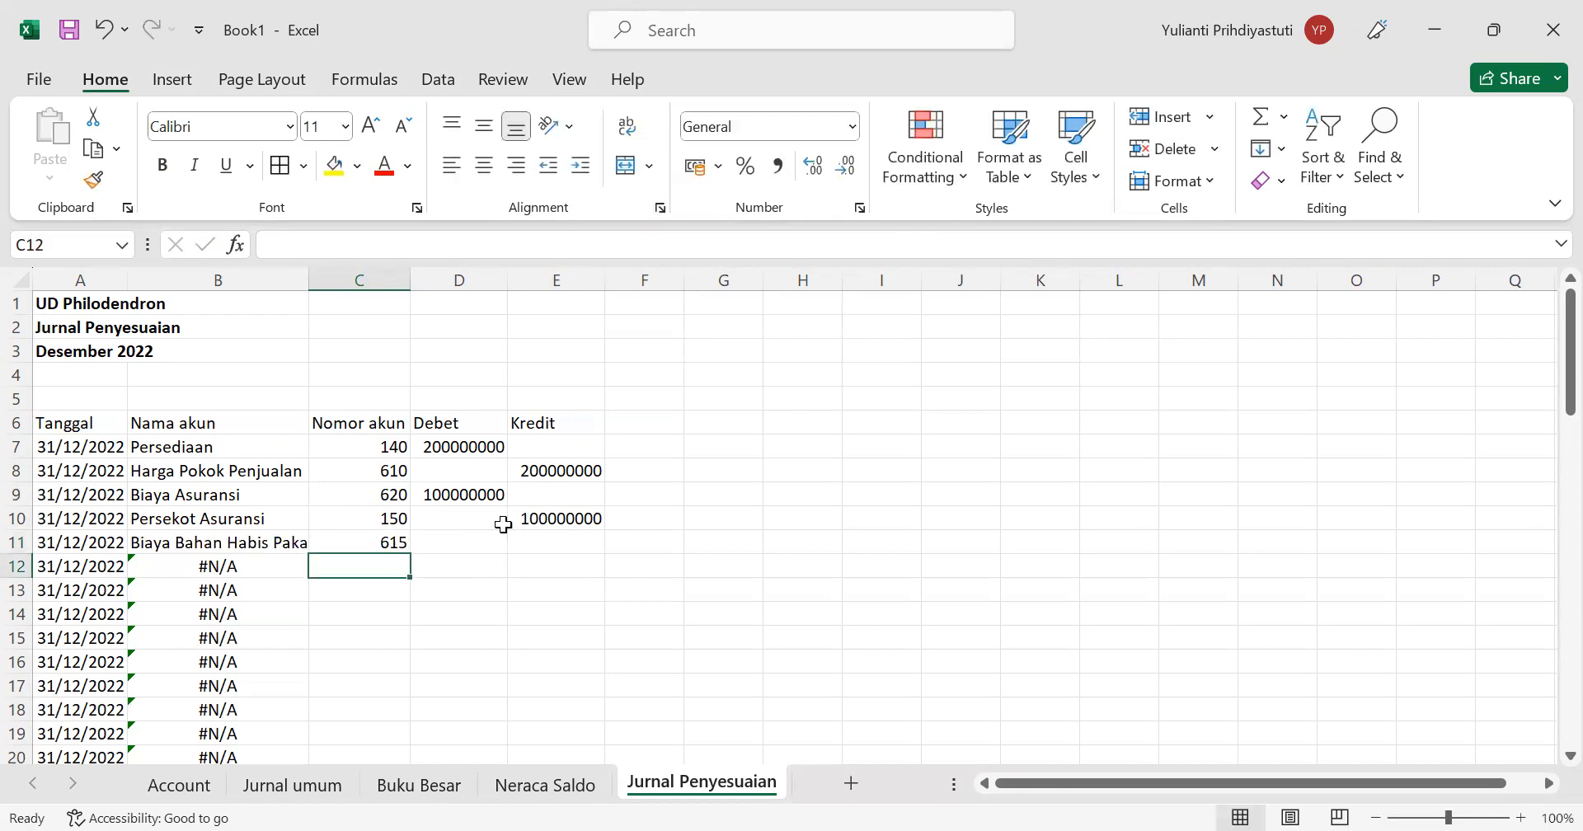
pyautogui.click(478, 546)
pyautogui.write('12')
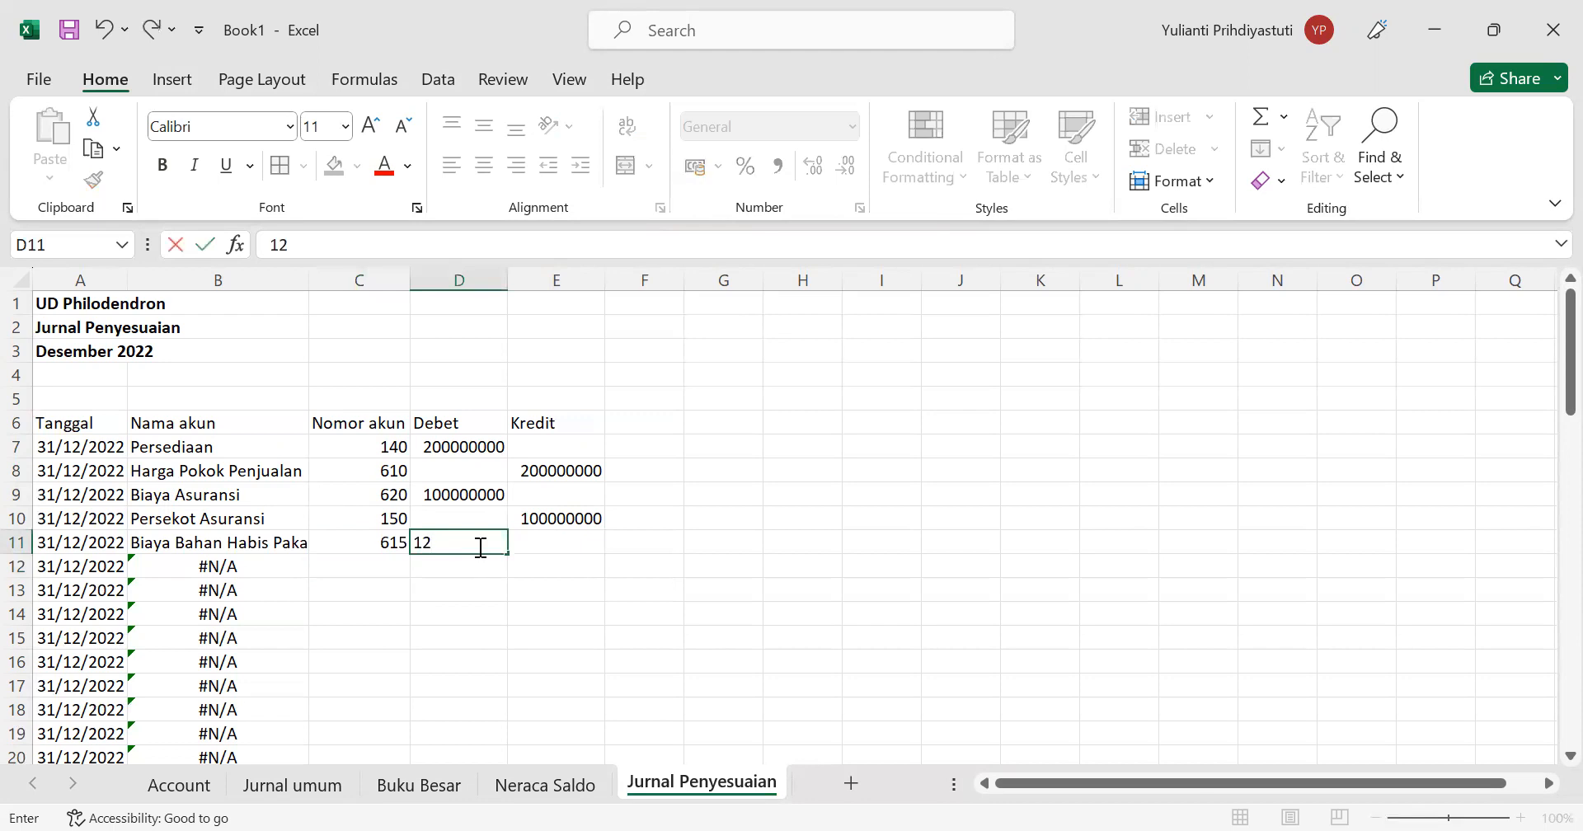
pyautogui.write('0000000')
pyautogui.press('Return')
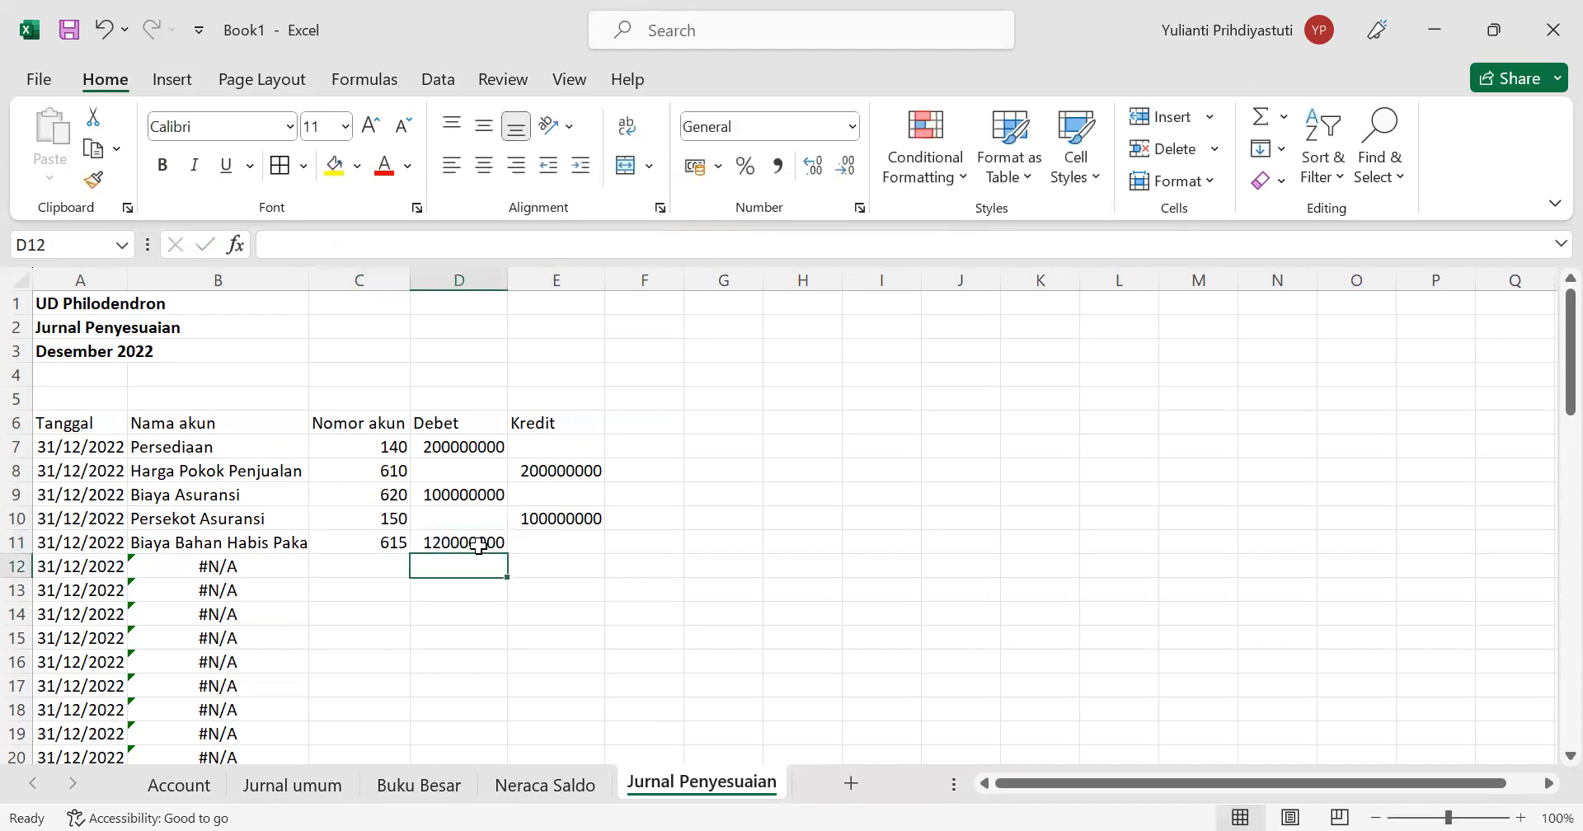
# Step: Enter the offsetting line in row 12 with Nomor akun 150 and a Kredit of 120000000
pyautogui.click(338, 569)
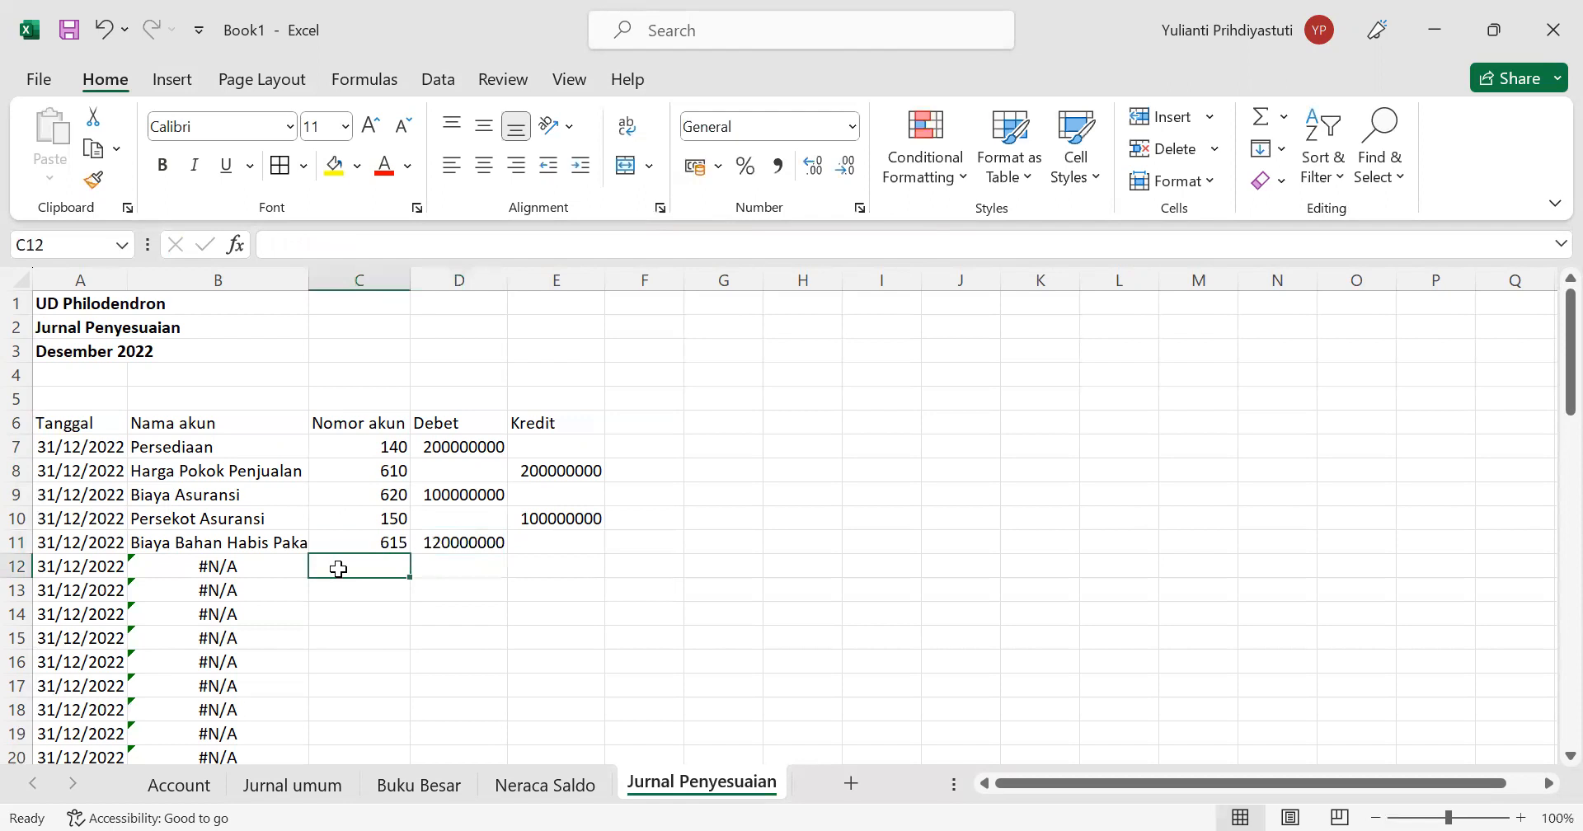
pyautogui.write('150')
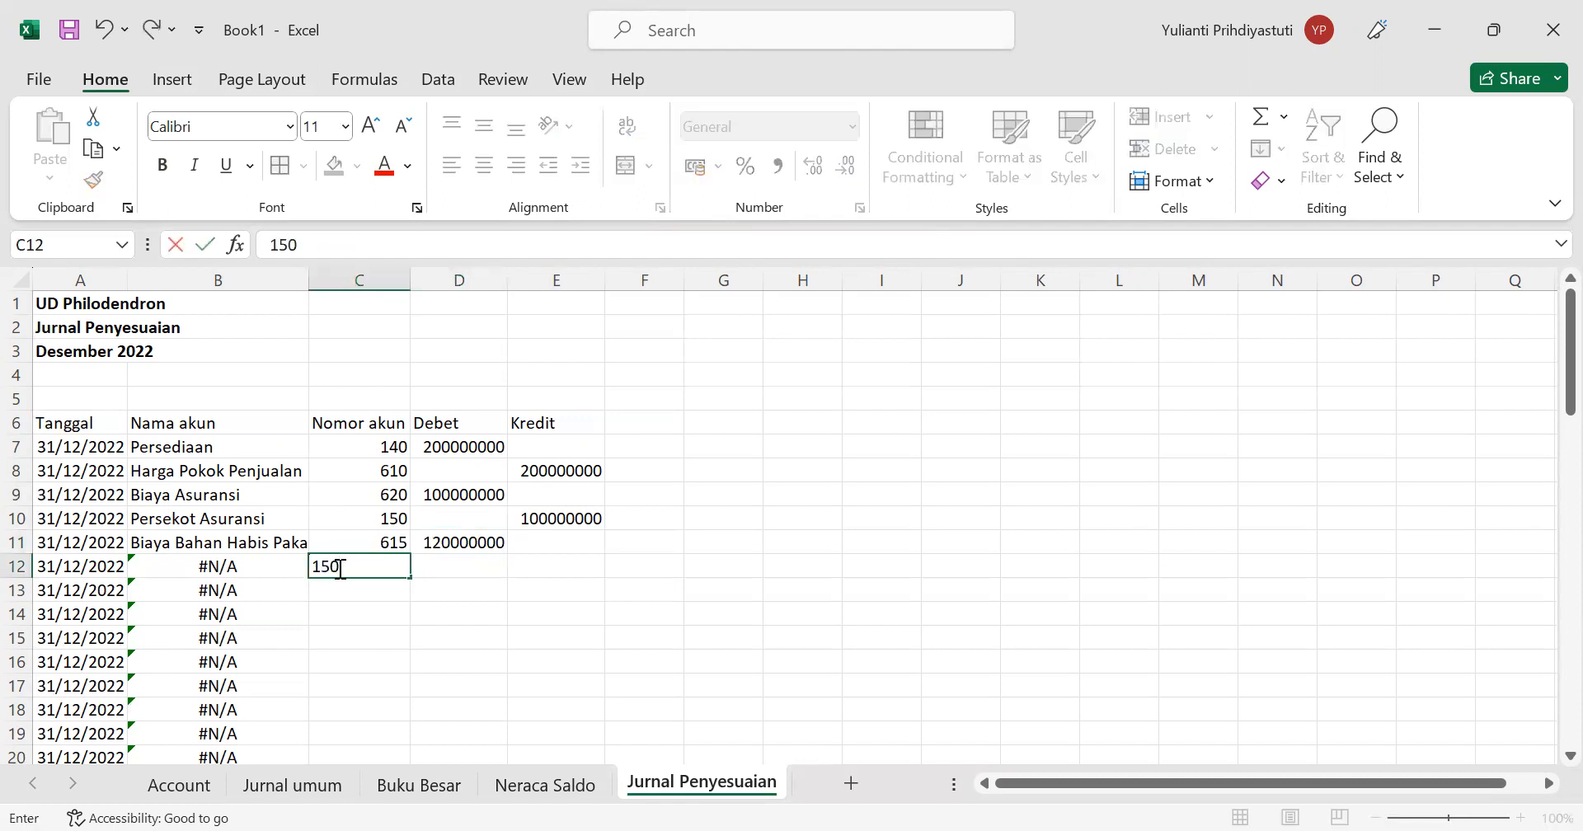
pyautogui.press('Return')
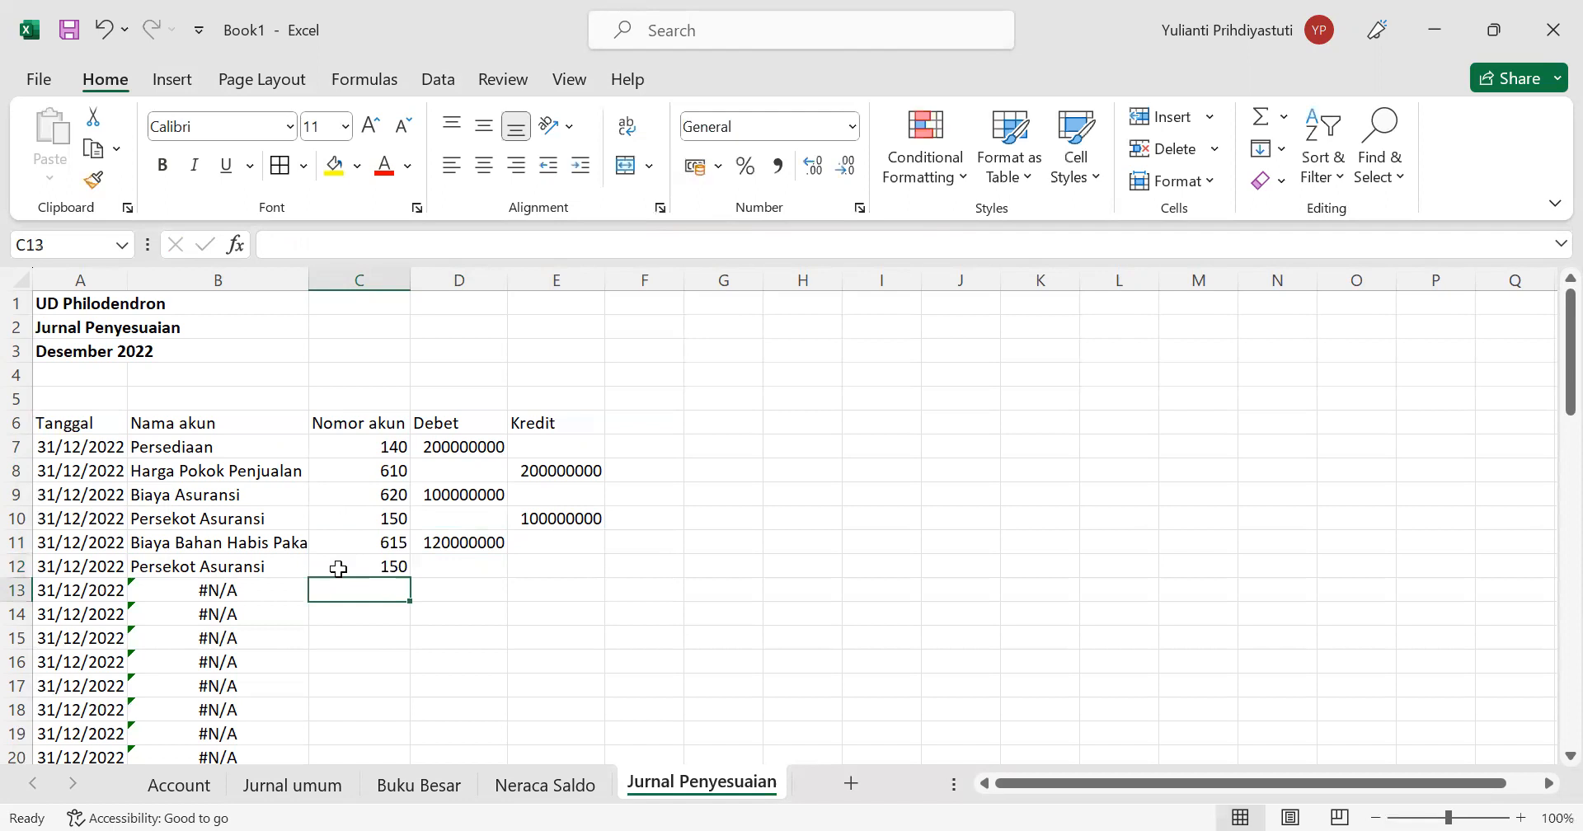
pyautogui.click(536, 566)
pyautogui.write('120000000')
pyautogui.press('Return')
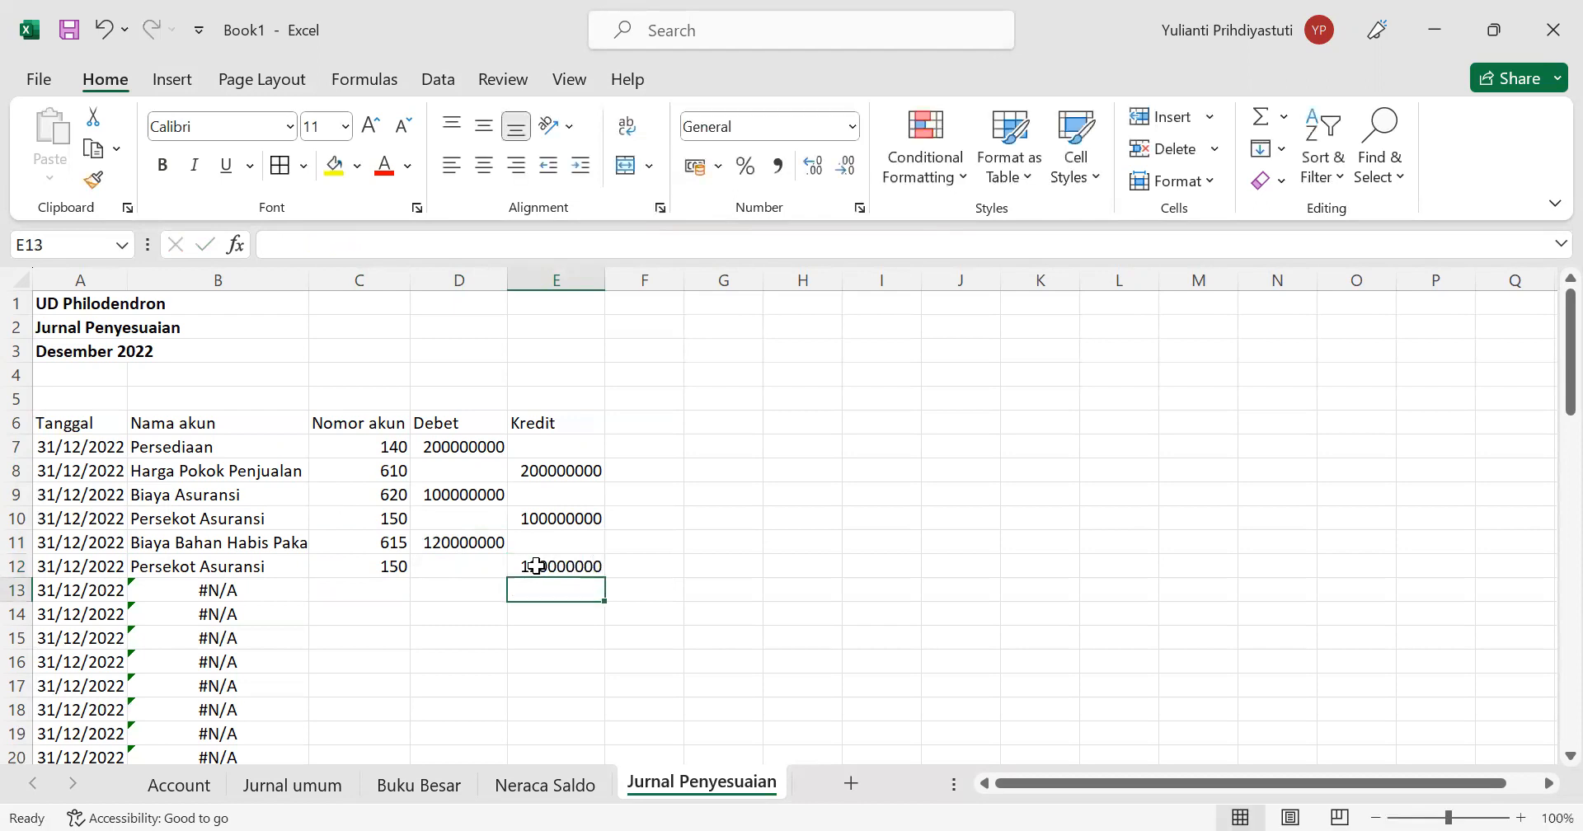
# Step: Record the building depreciation expense in row 13 with Nomor akun 616 and a Debet of 10000000
pyautogui.click(356, 587)
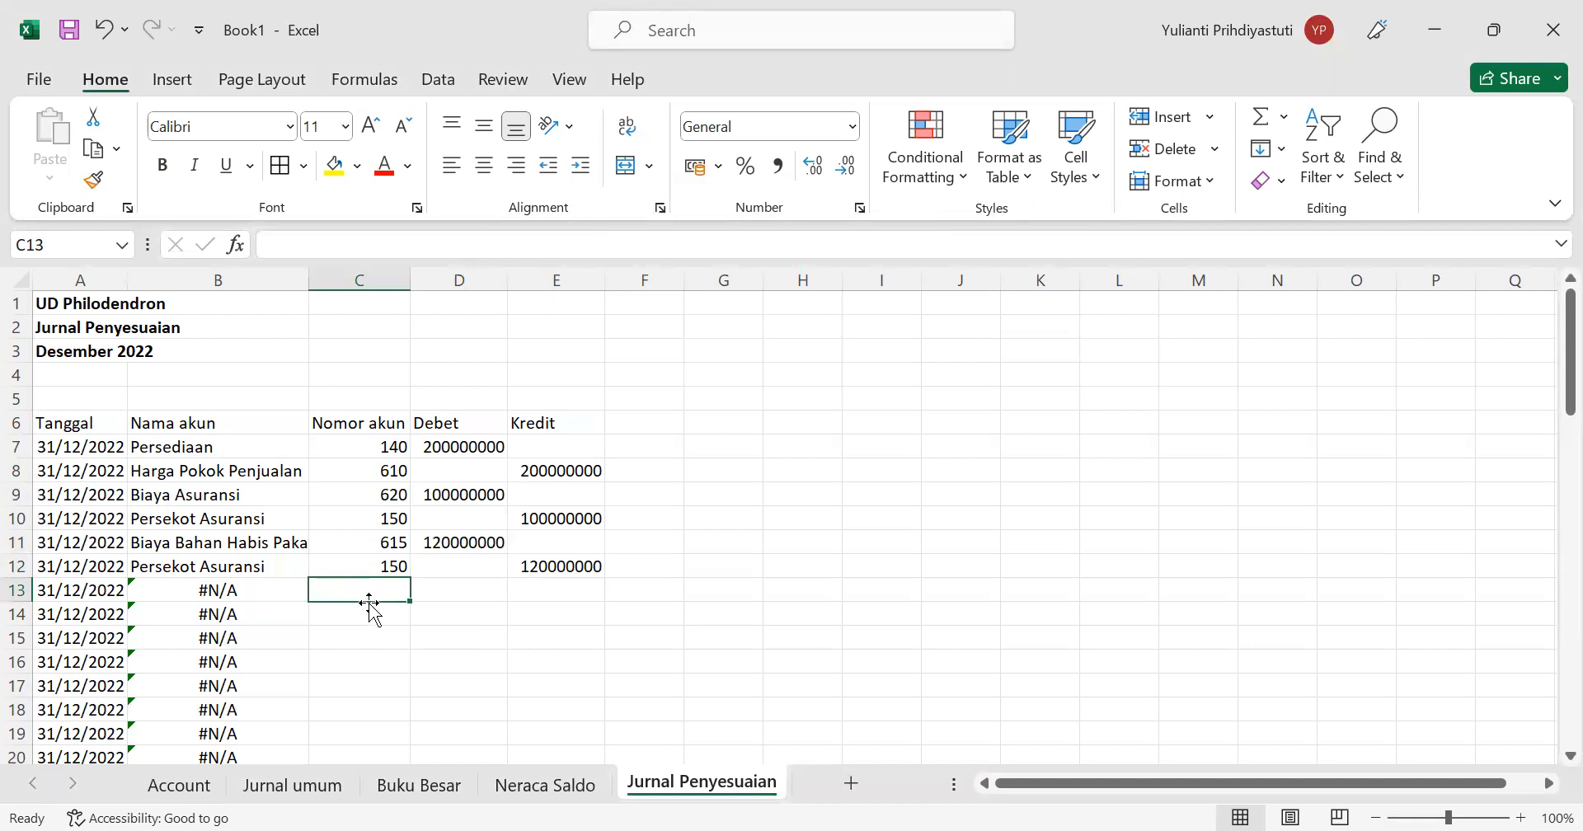
pyautogui.write('616')
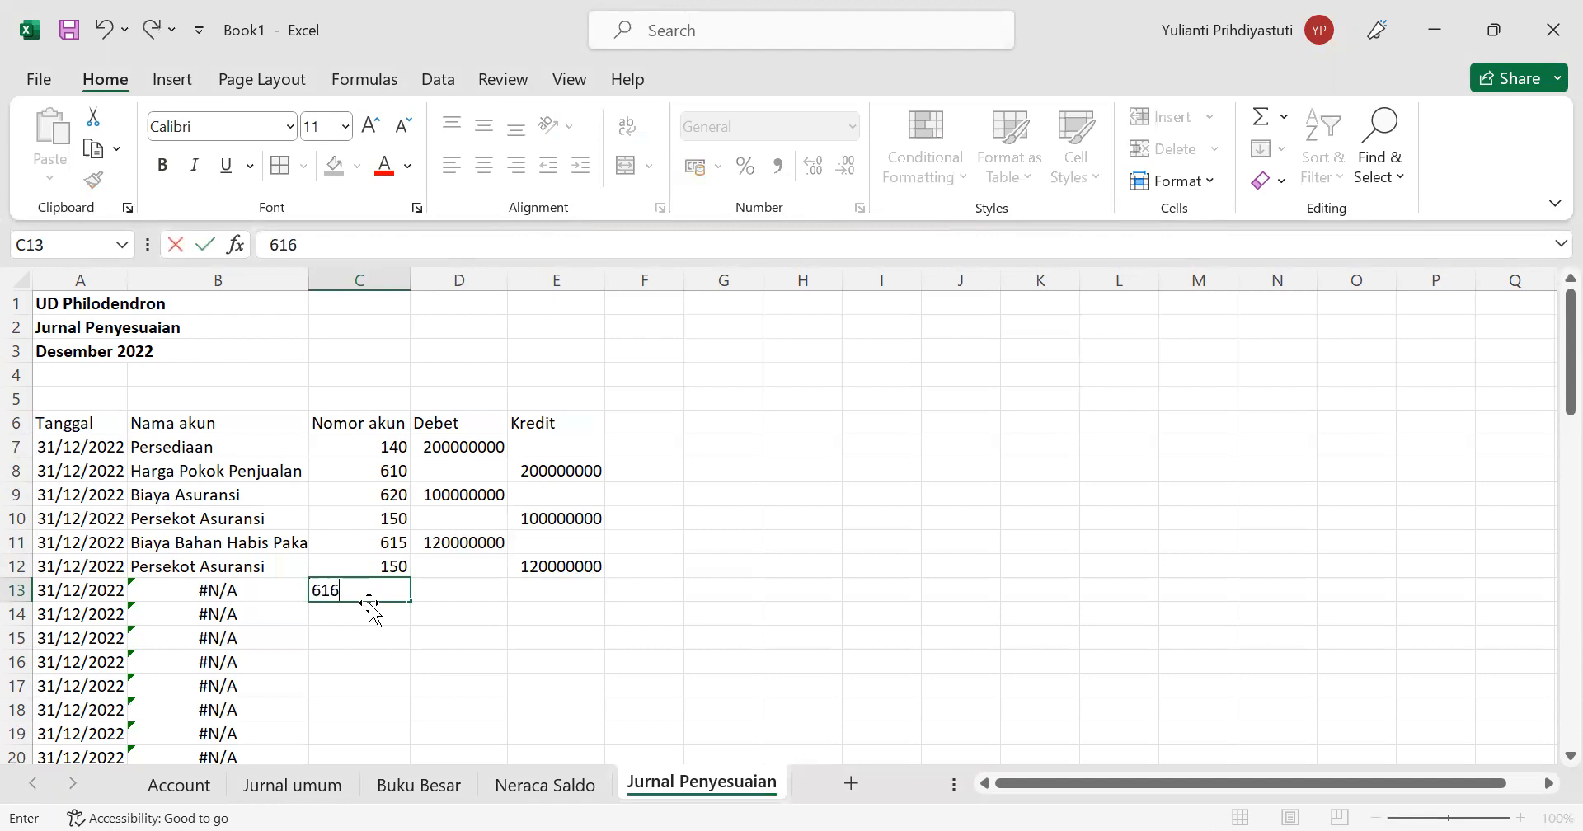
pyautogui.press('Return')
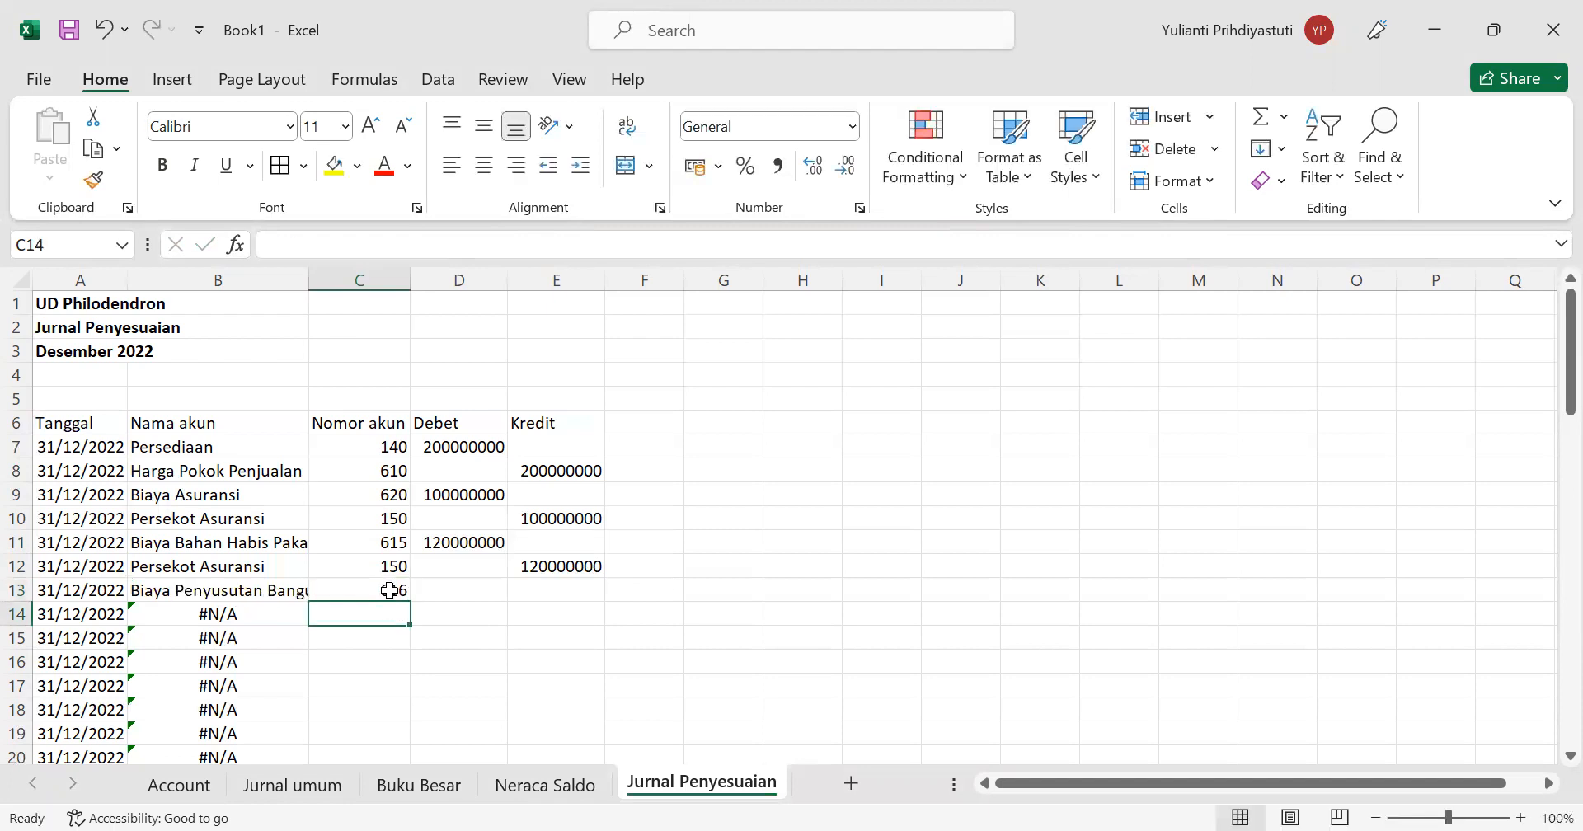
pyautogui.click(445, 584)
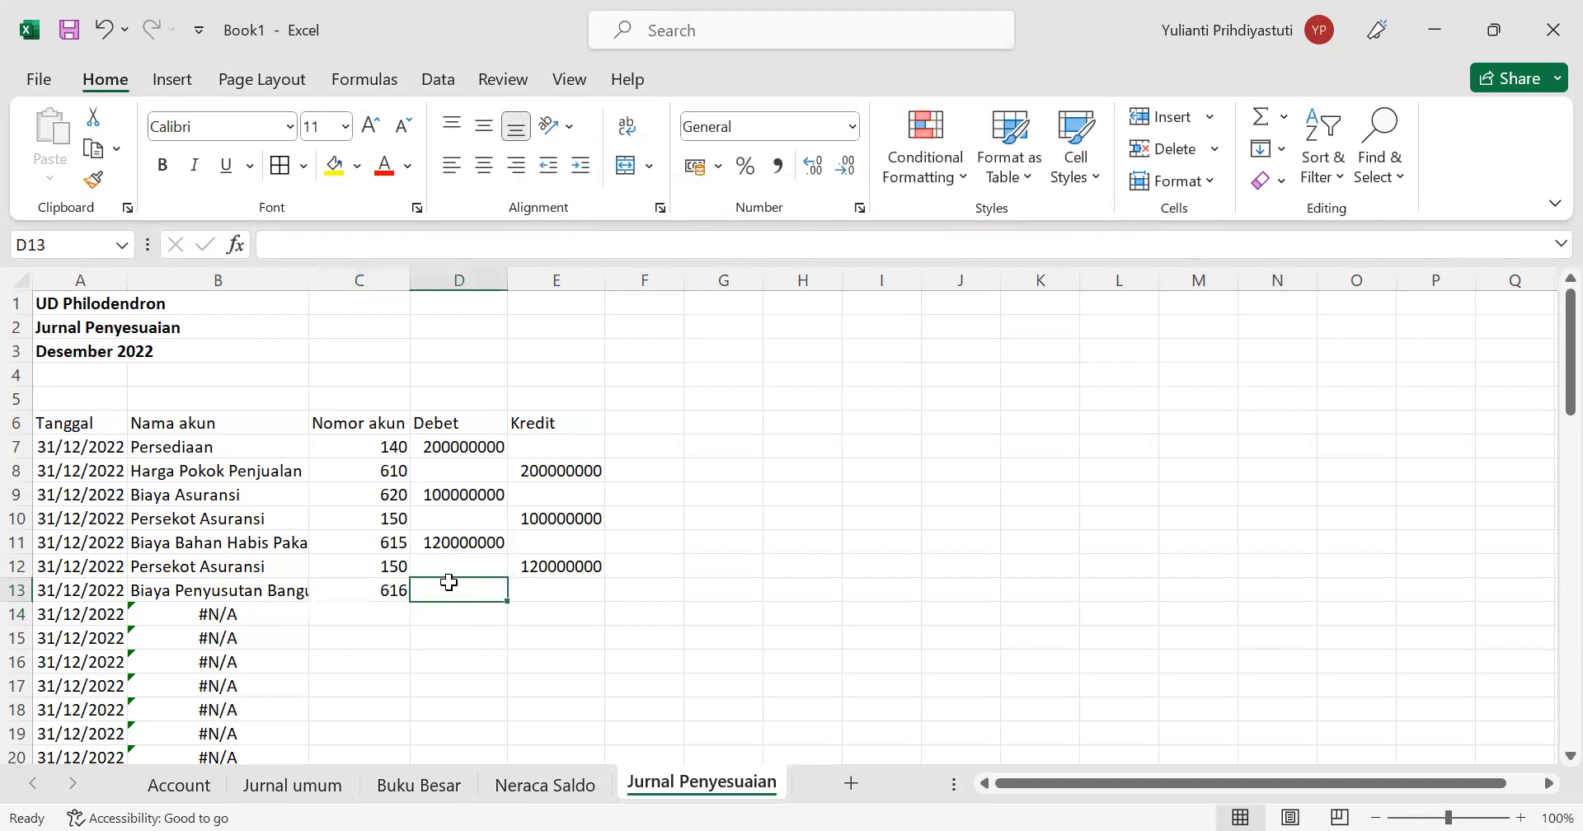
pyautogui.write('10')
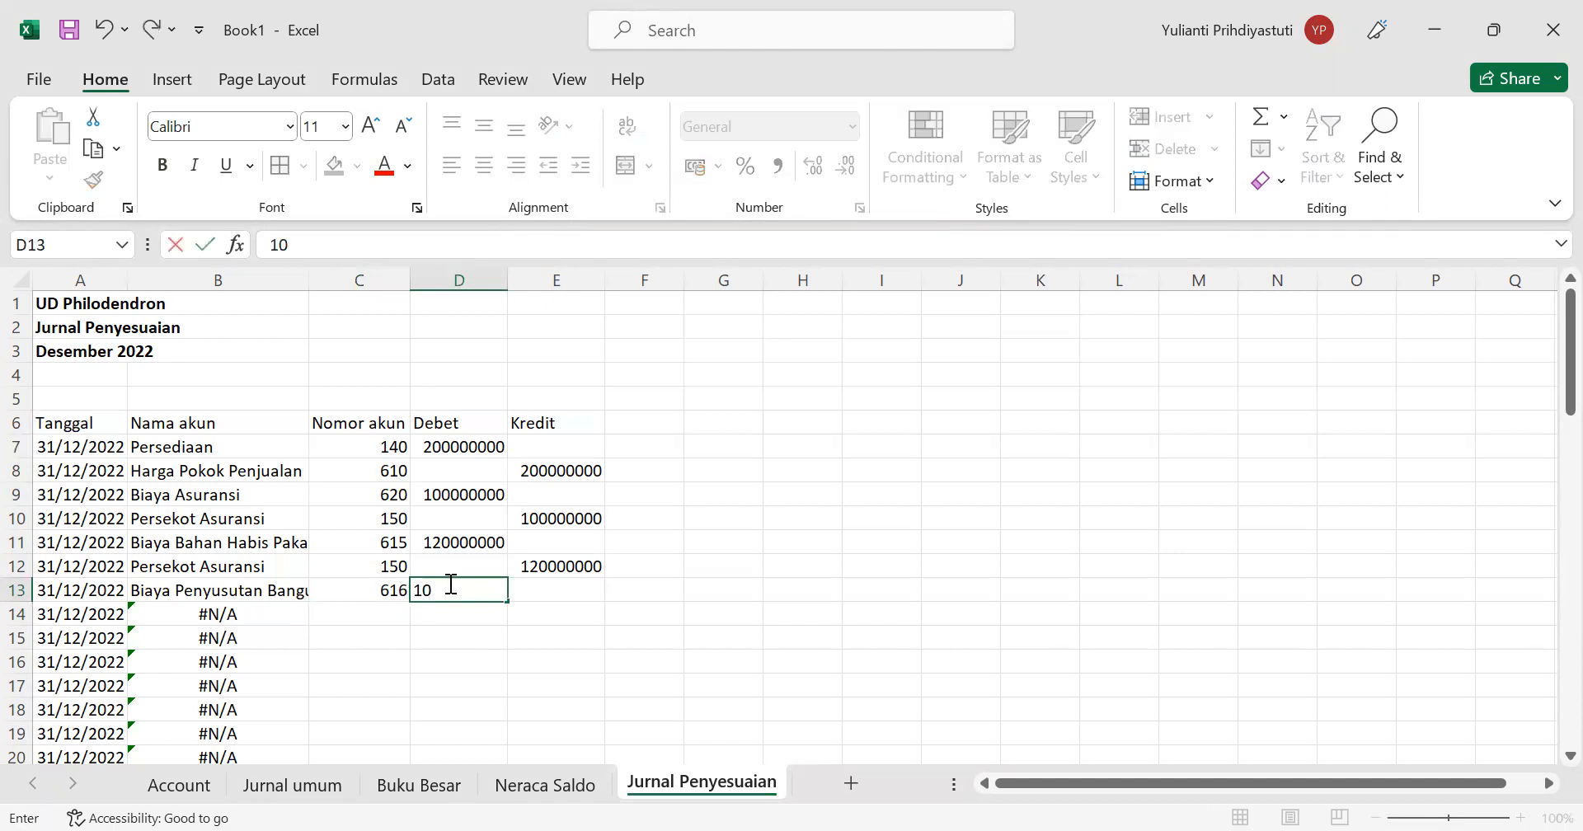
pyautogui.write('000000')
pyautogui.press('Return')
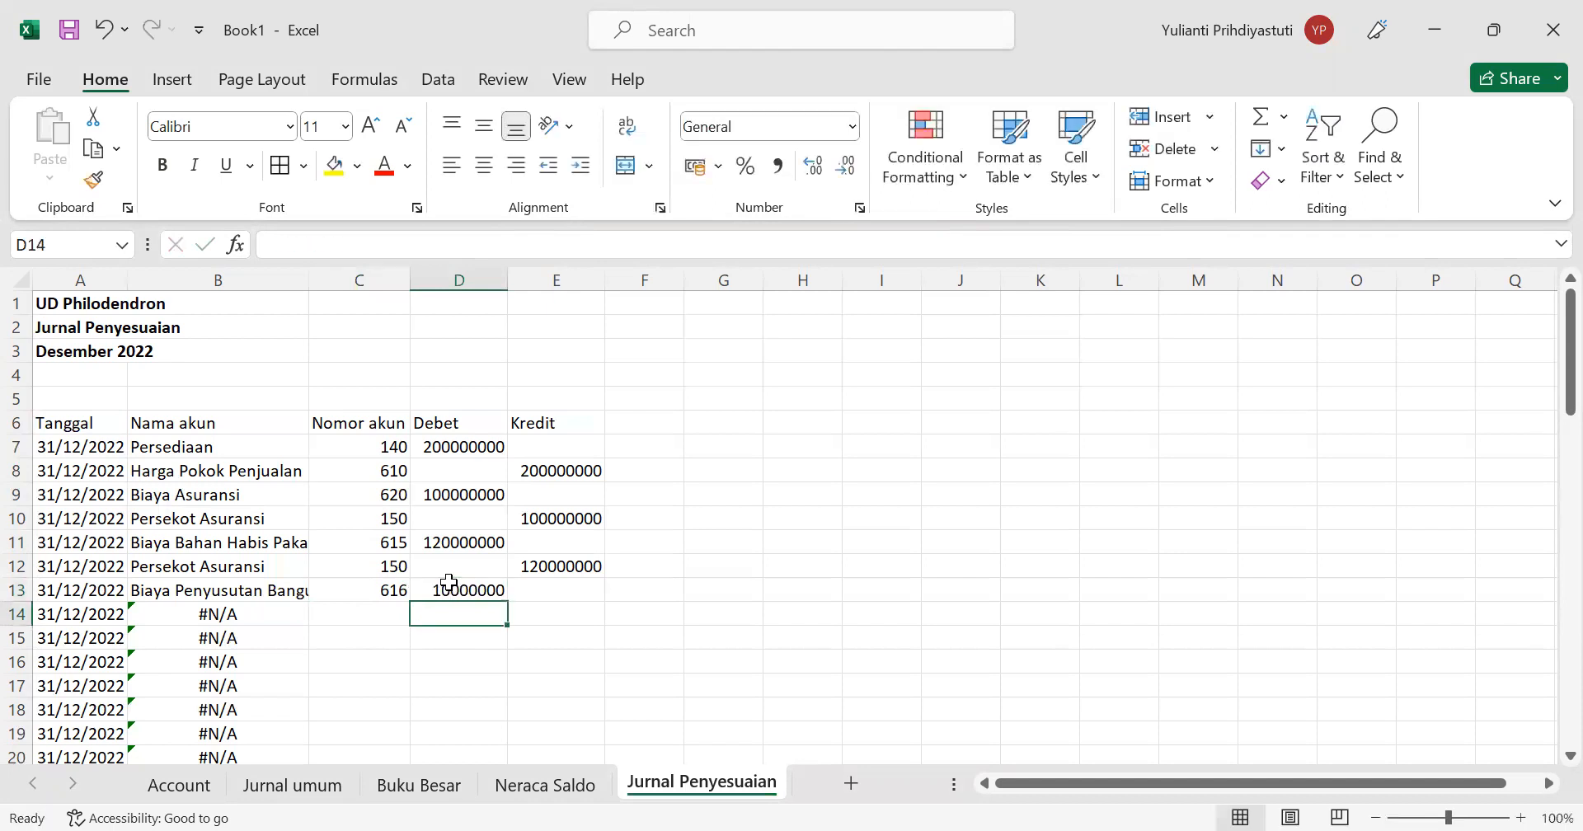
# Step: Record the accumulated building depreciation line in row 14 with Nomor akun 181 and a Kredit of 10000000
pyautogui.click(405, 614)
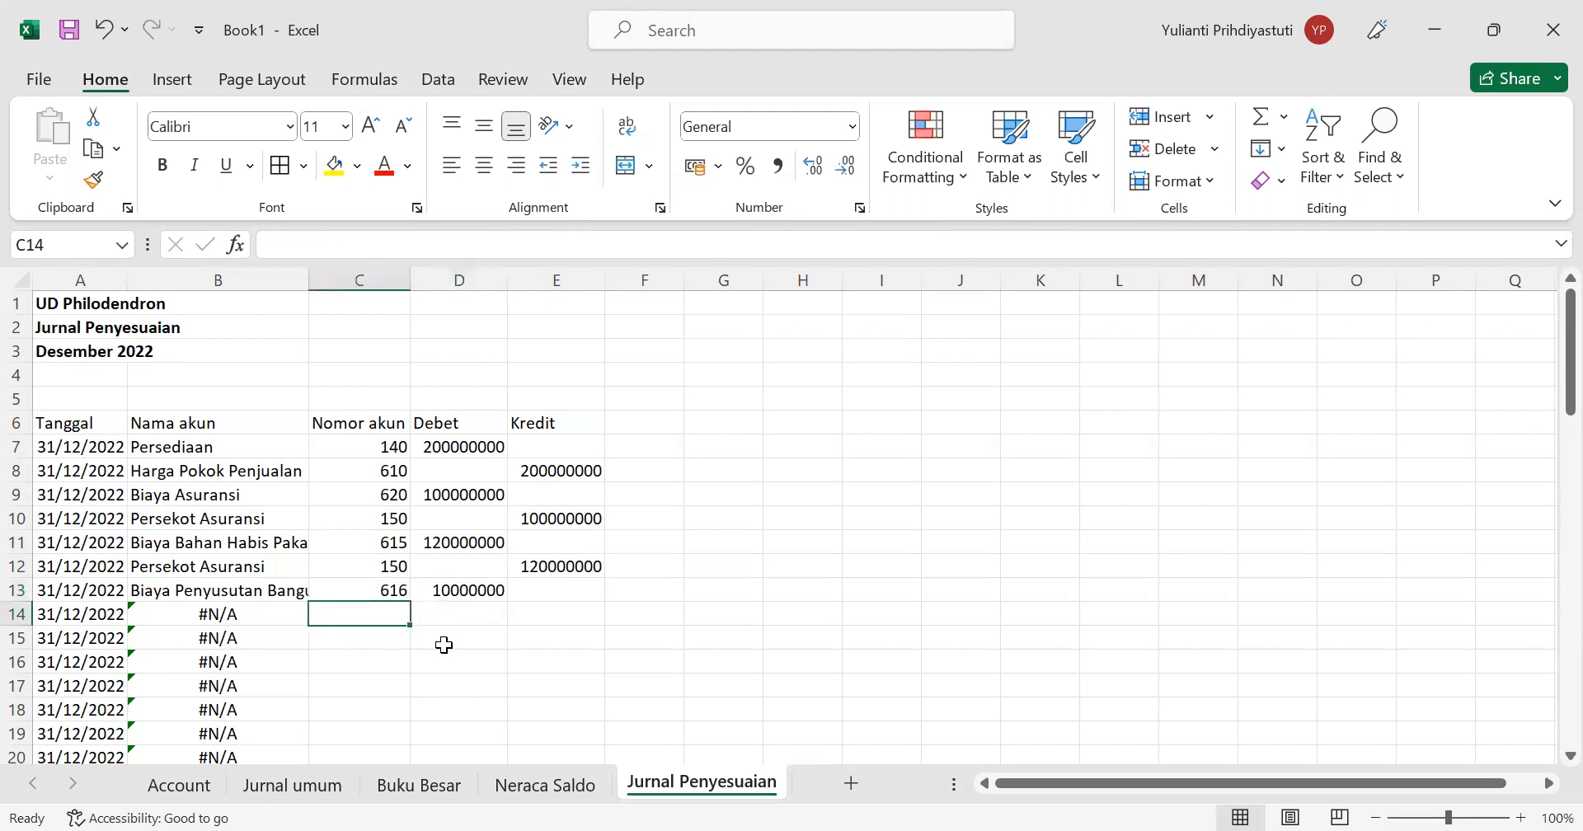
pyautogui.write('181')
pyautogui.press('Return')
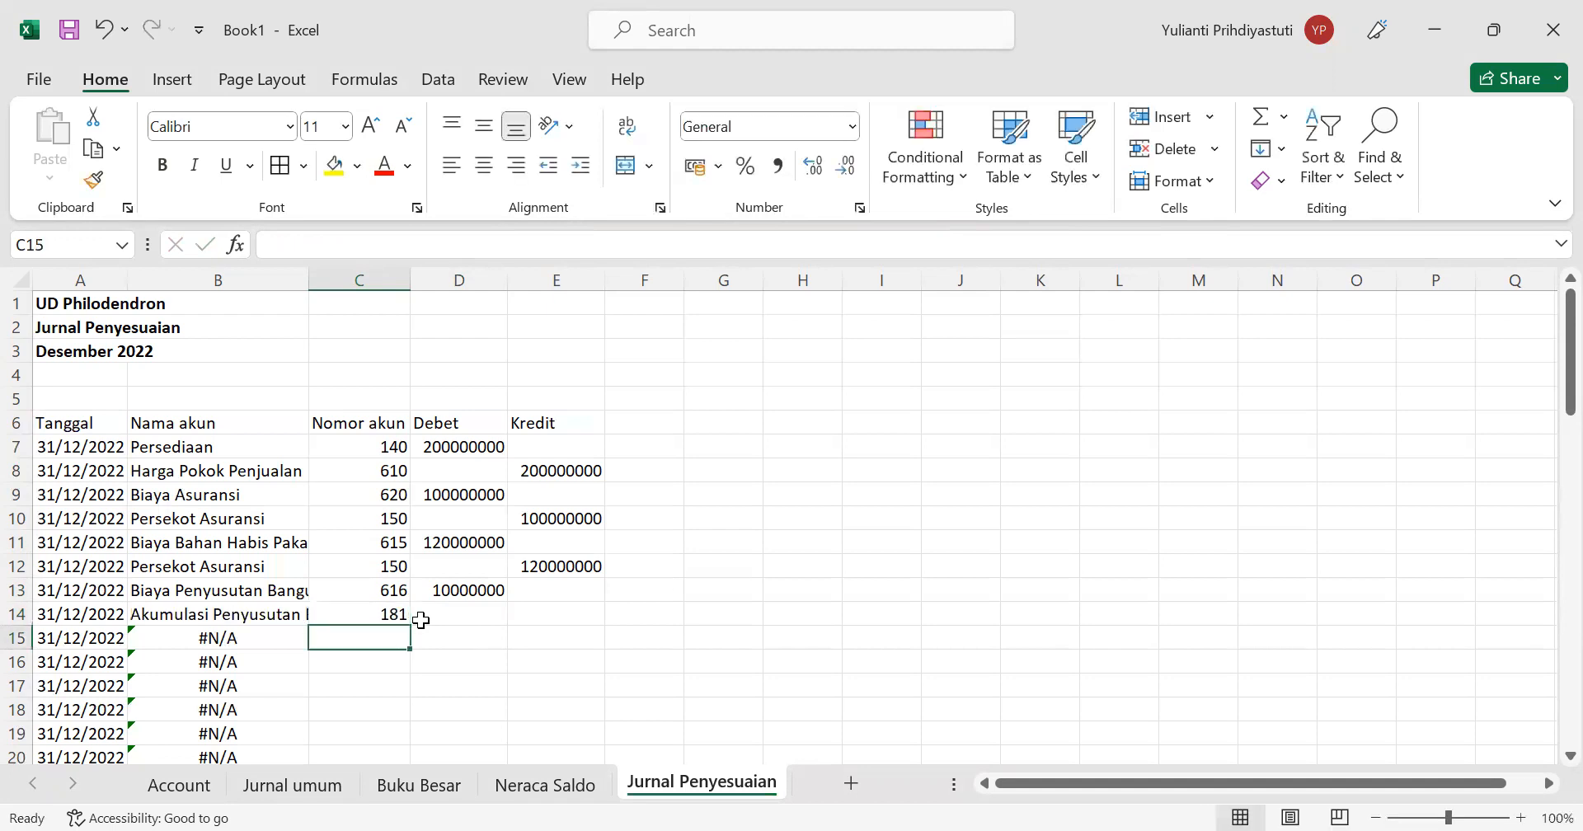
pyautogui.click(547, 618)
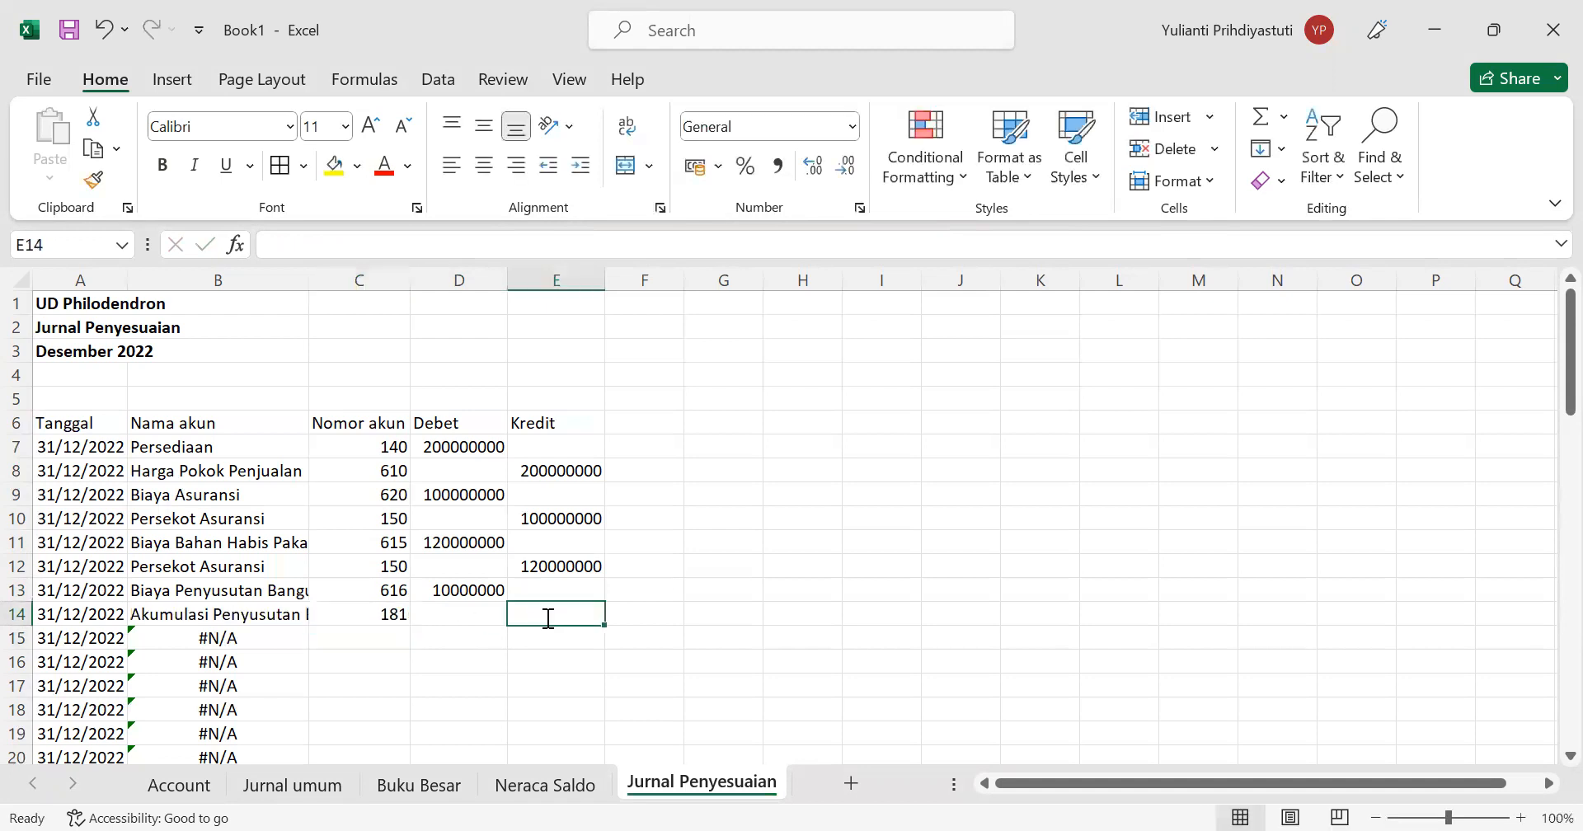
pyautogui.write('10000000')
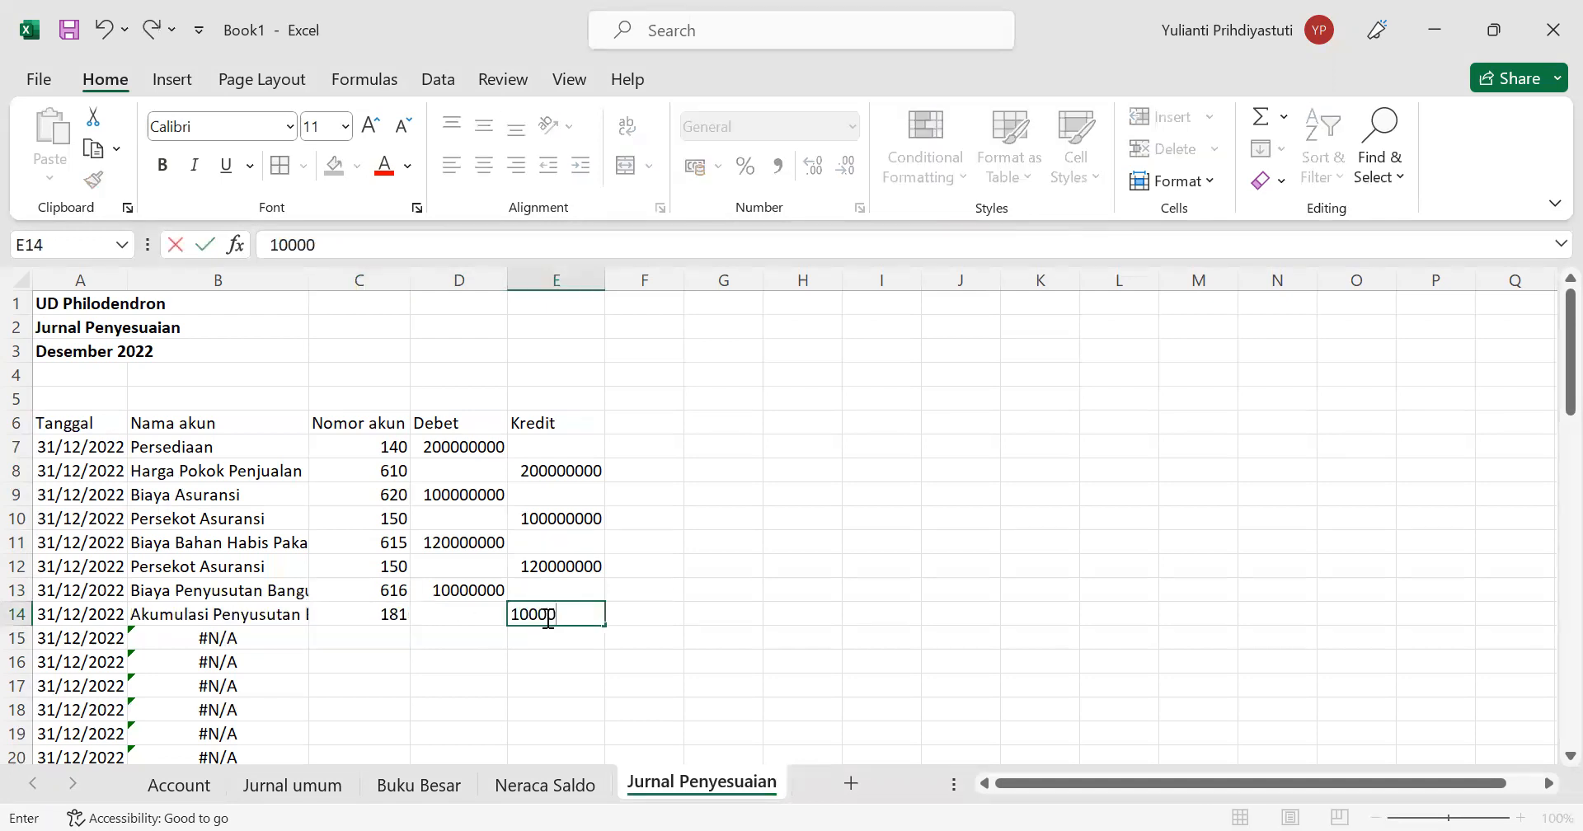
pyautogui.press('Return')
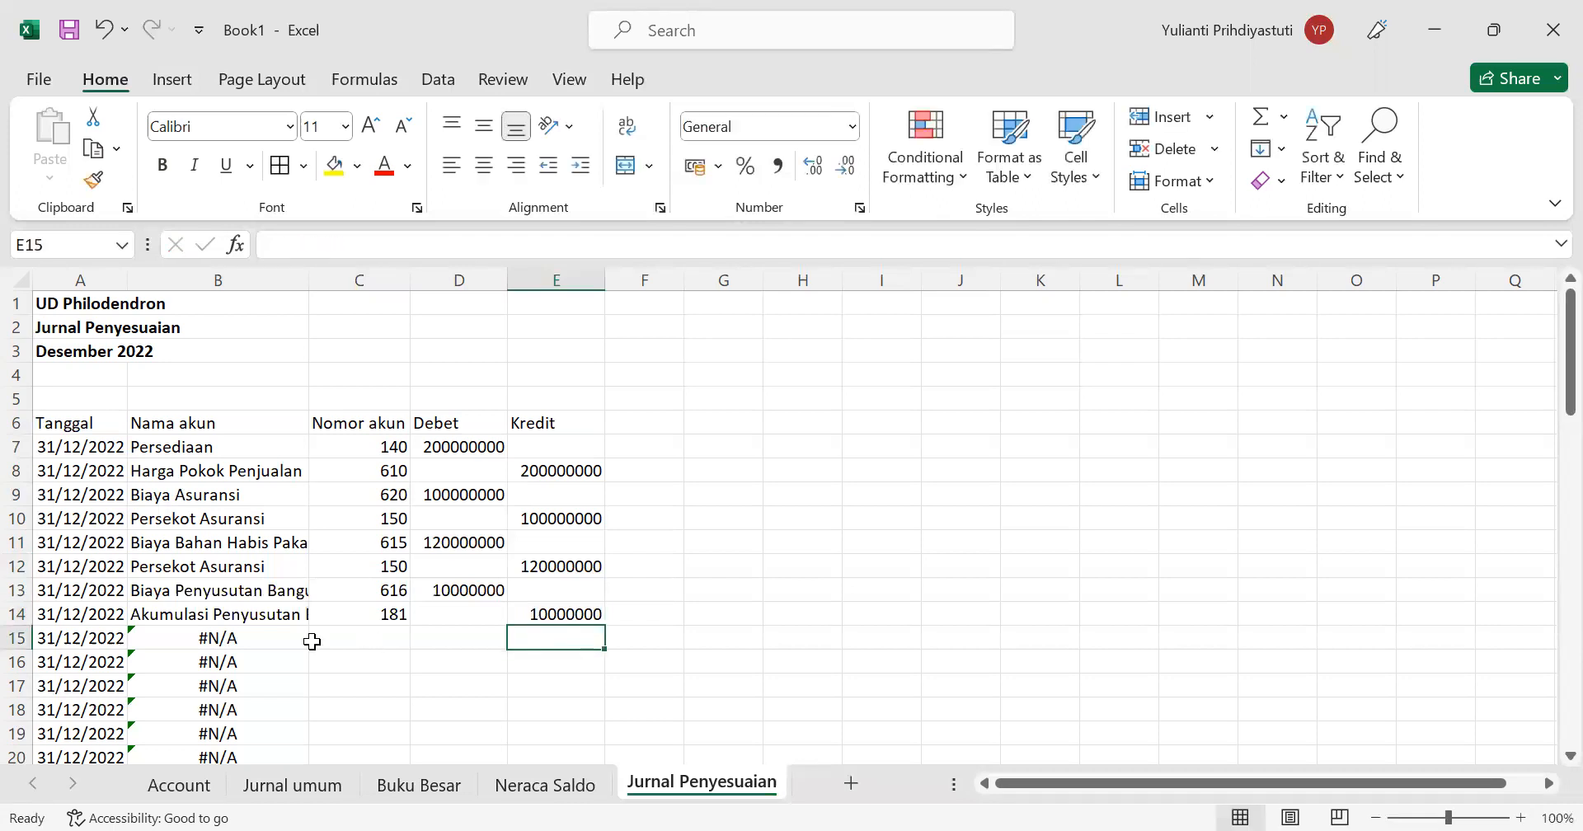
# Step: Record the equipment depreciation expense in row 15 with Nomor akun 617 and a Debet of 65000000
pyautogui.click(344, 640)
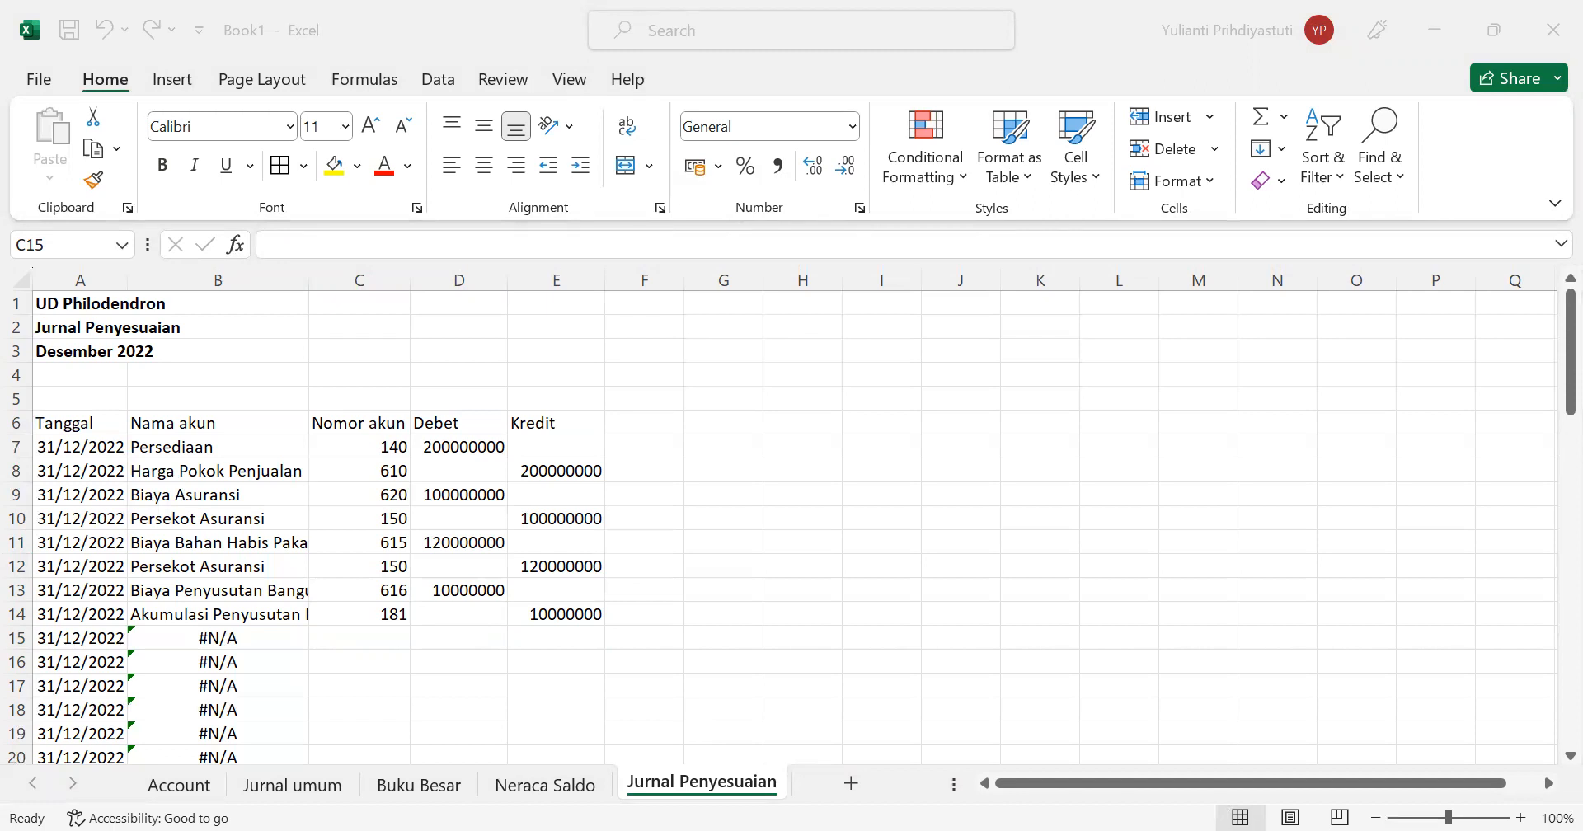
pyautogui.click(400, 644)
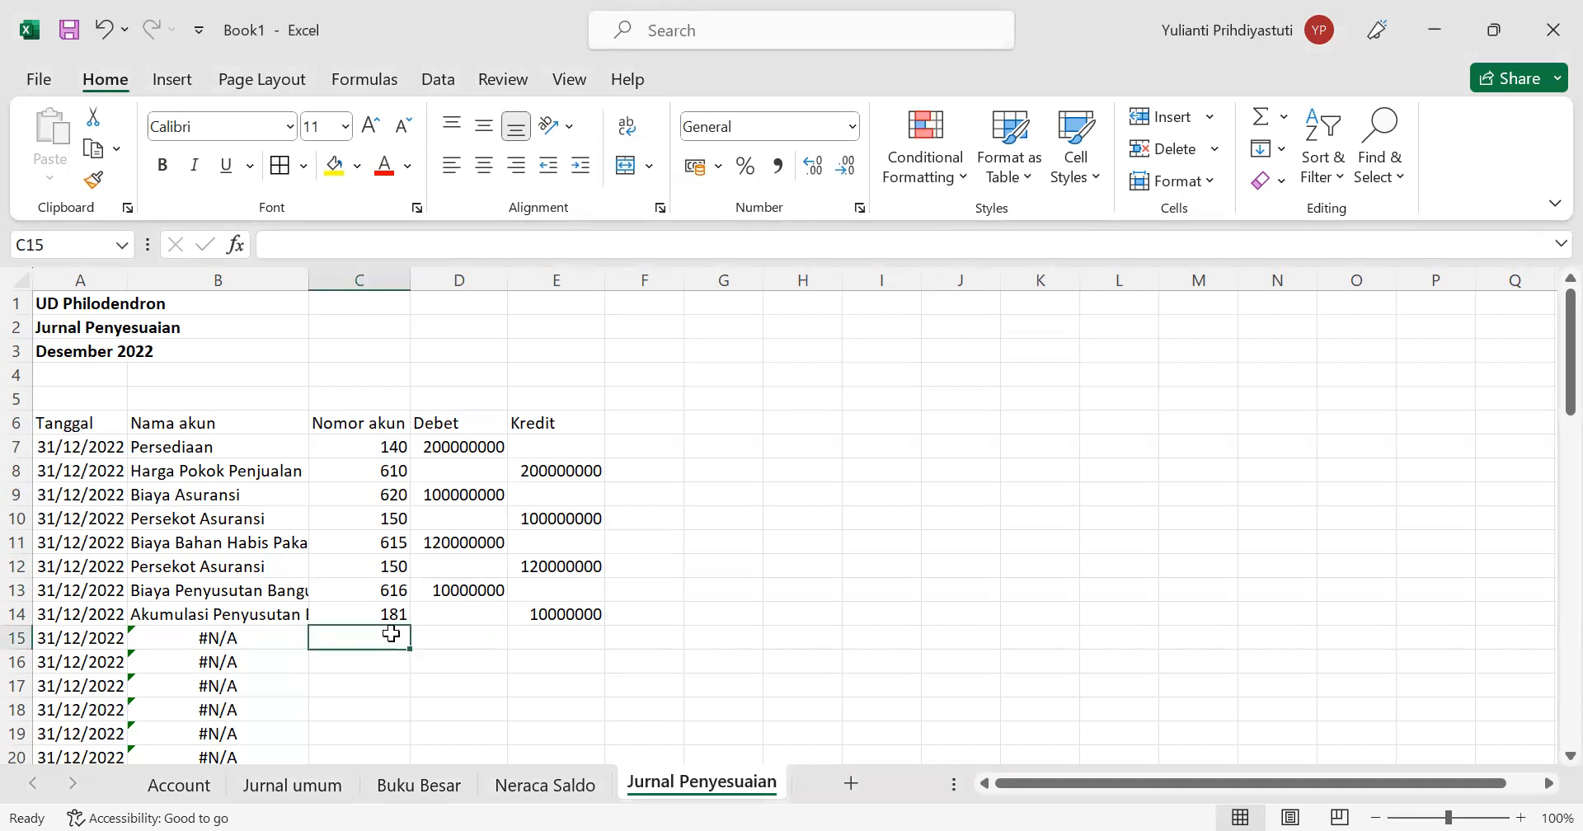
pyautogui.write('61')
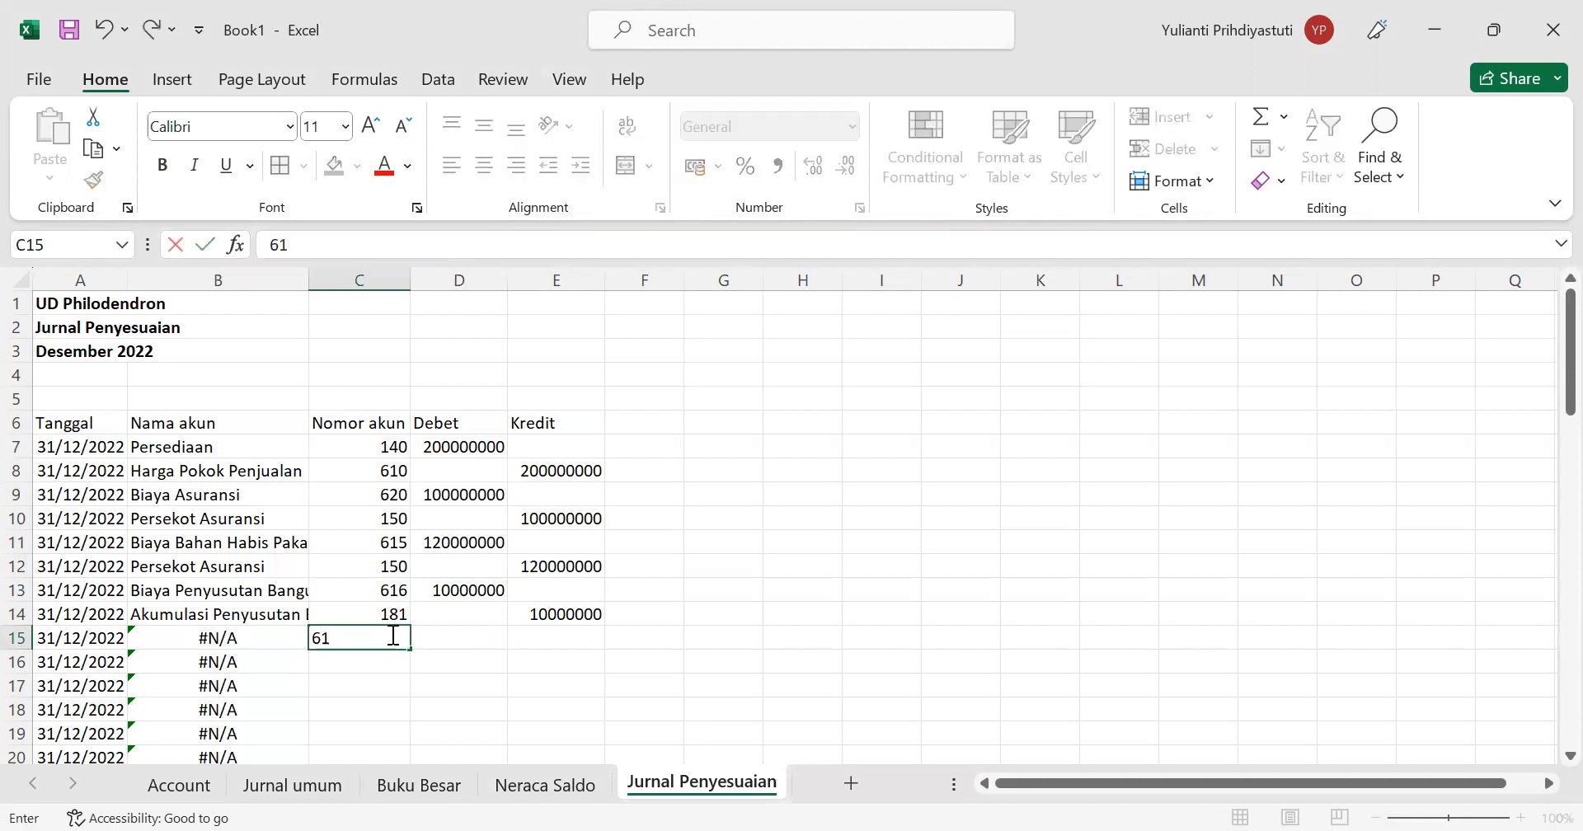
pyautogui.write('7')
pyautogui.press('Return')
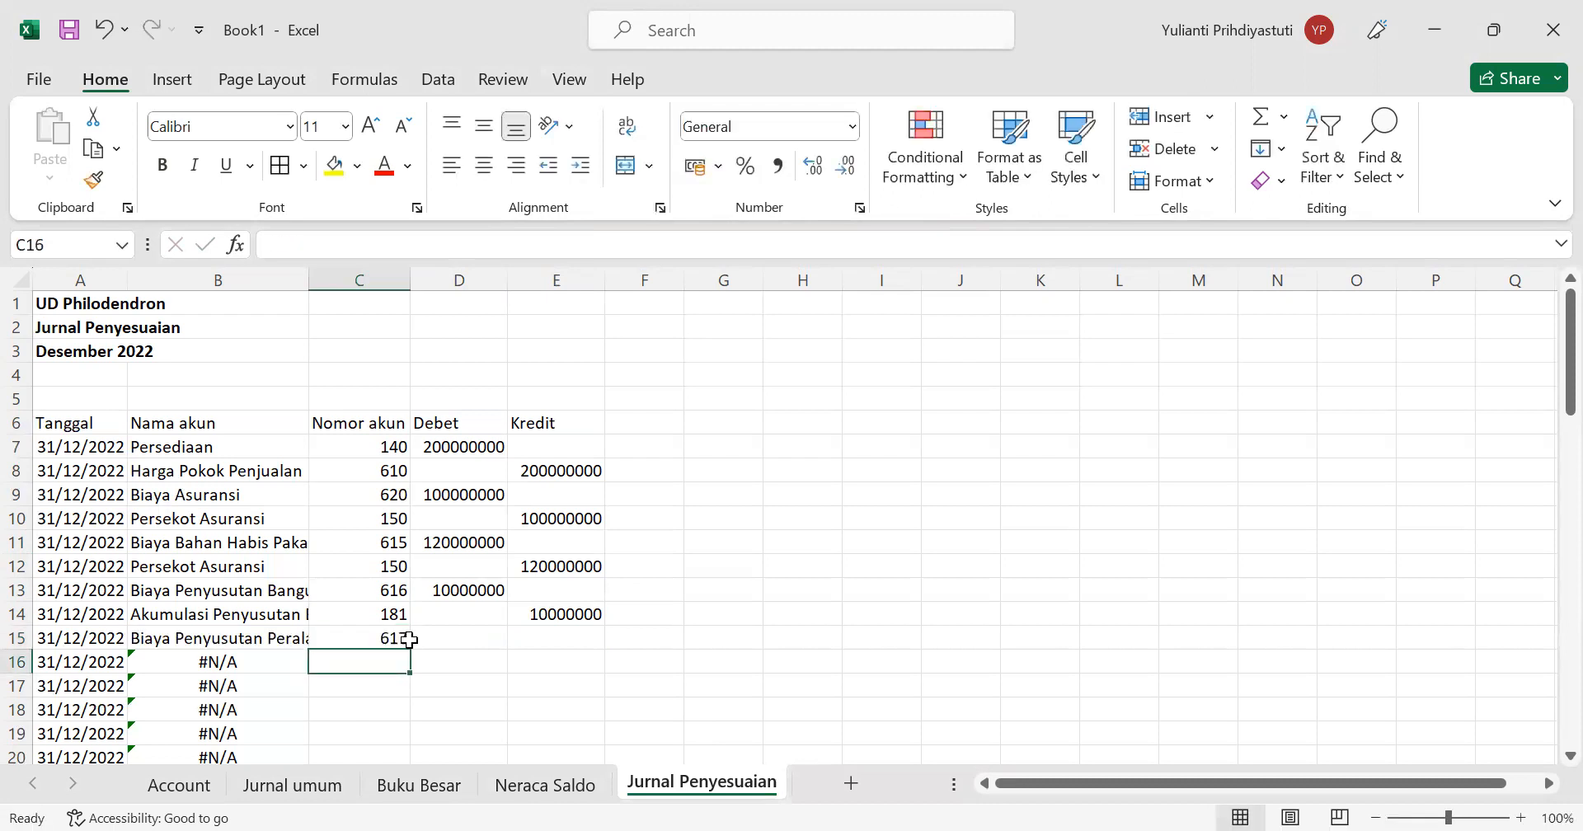
pyautogui.click(472, 638)
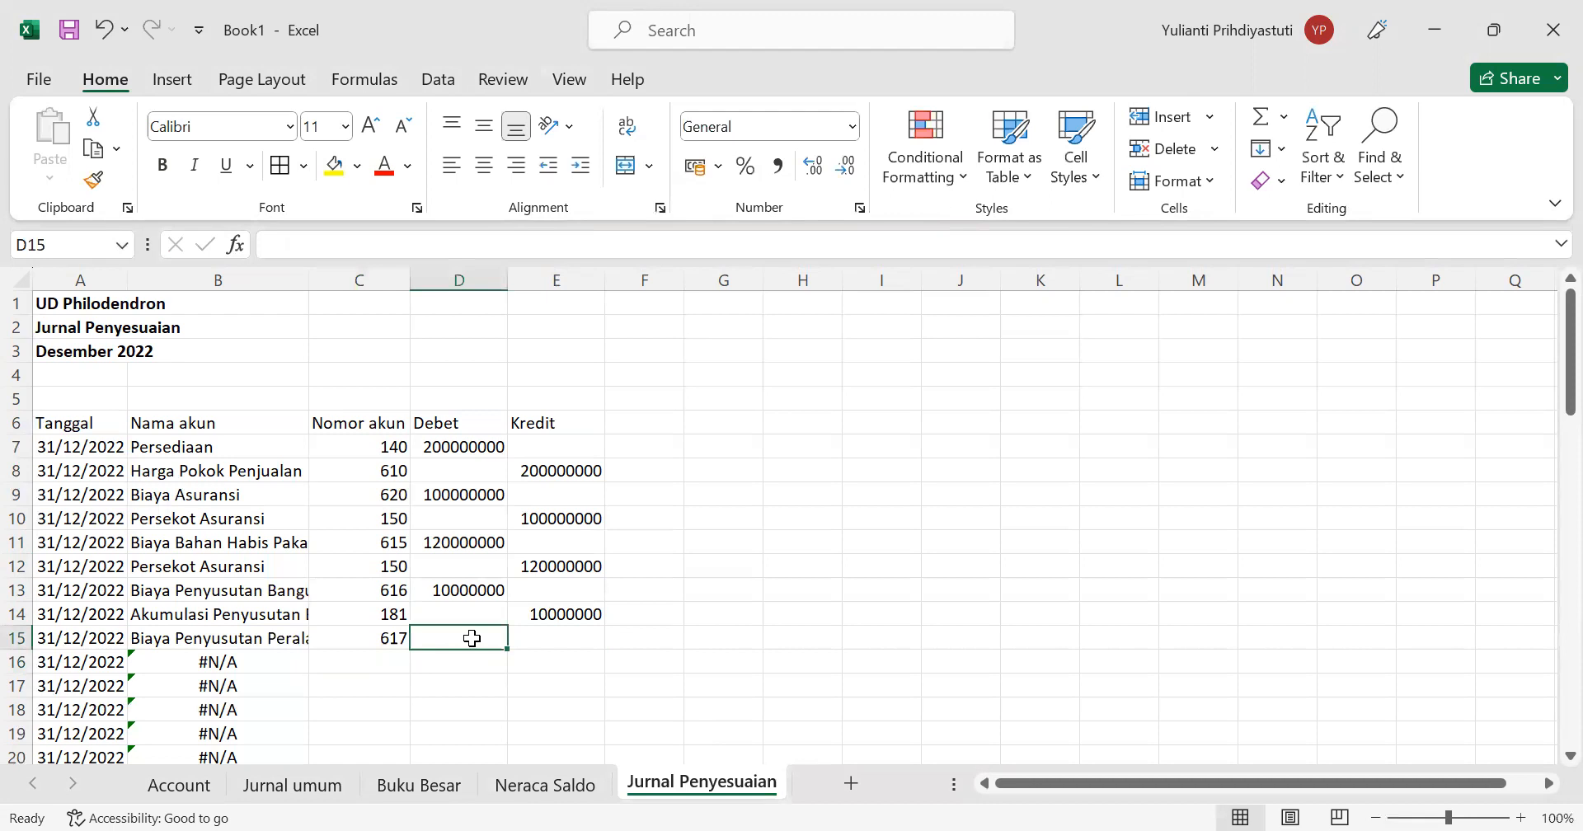
pyautogui.write('6500')
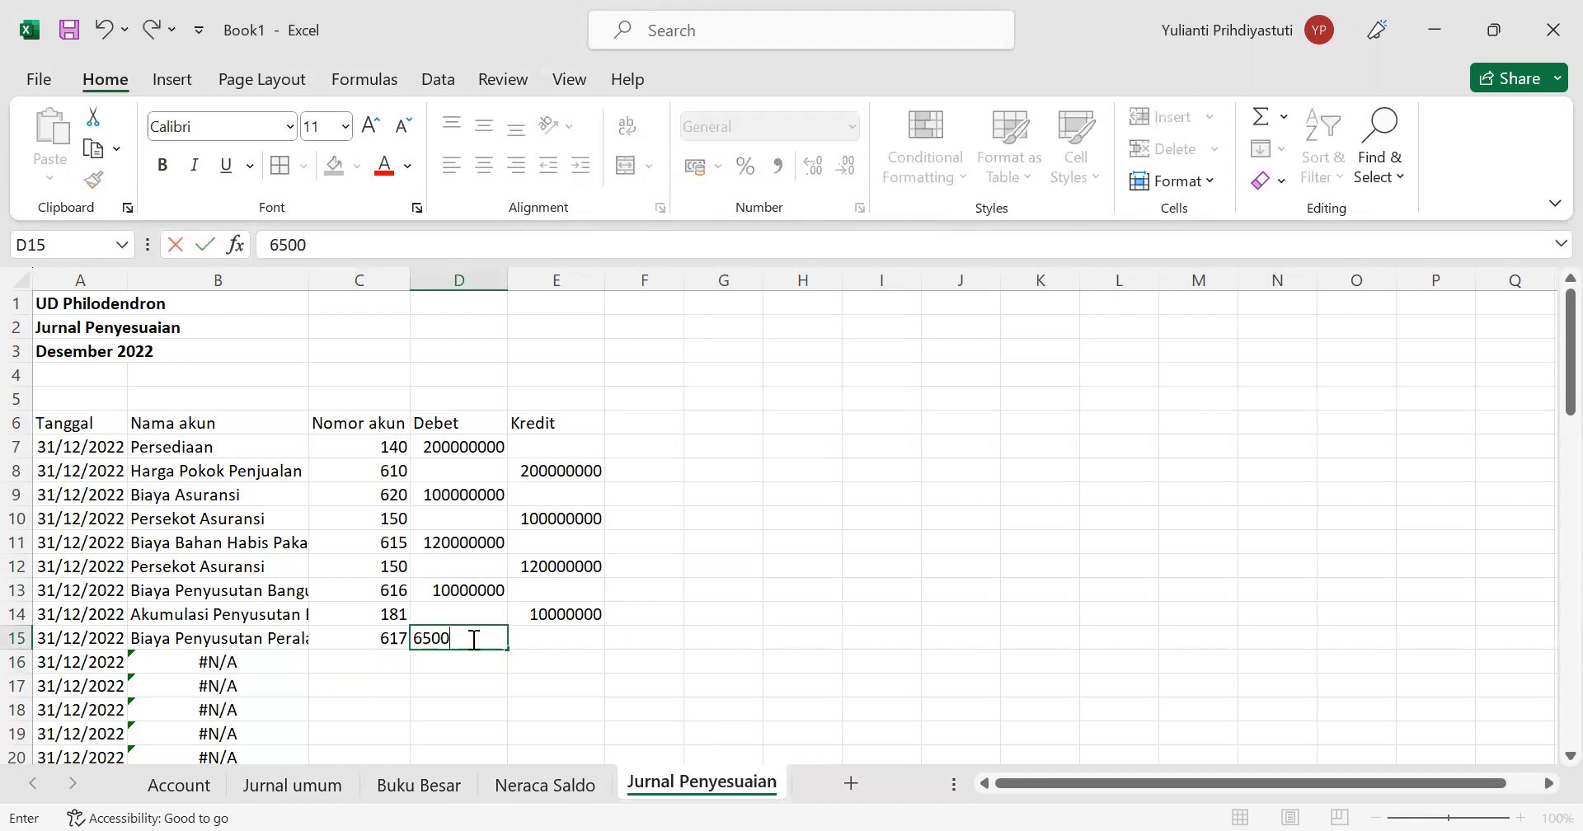
pyautogui.write('0000')
pyautogui.press('Return')
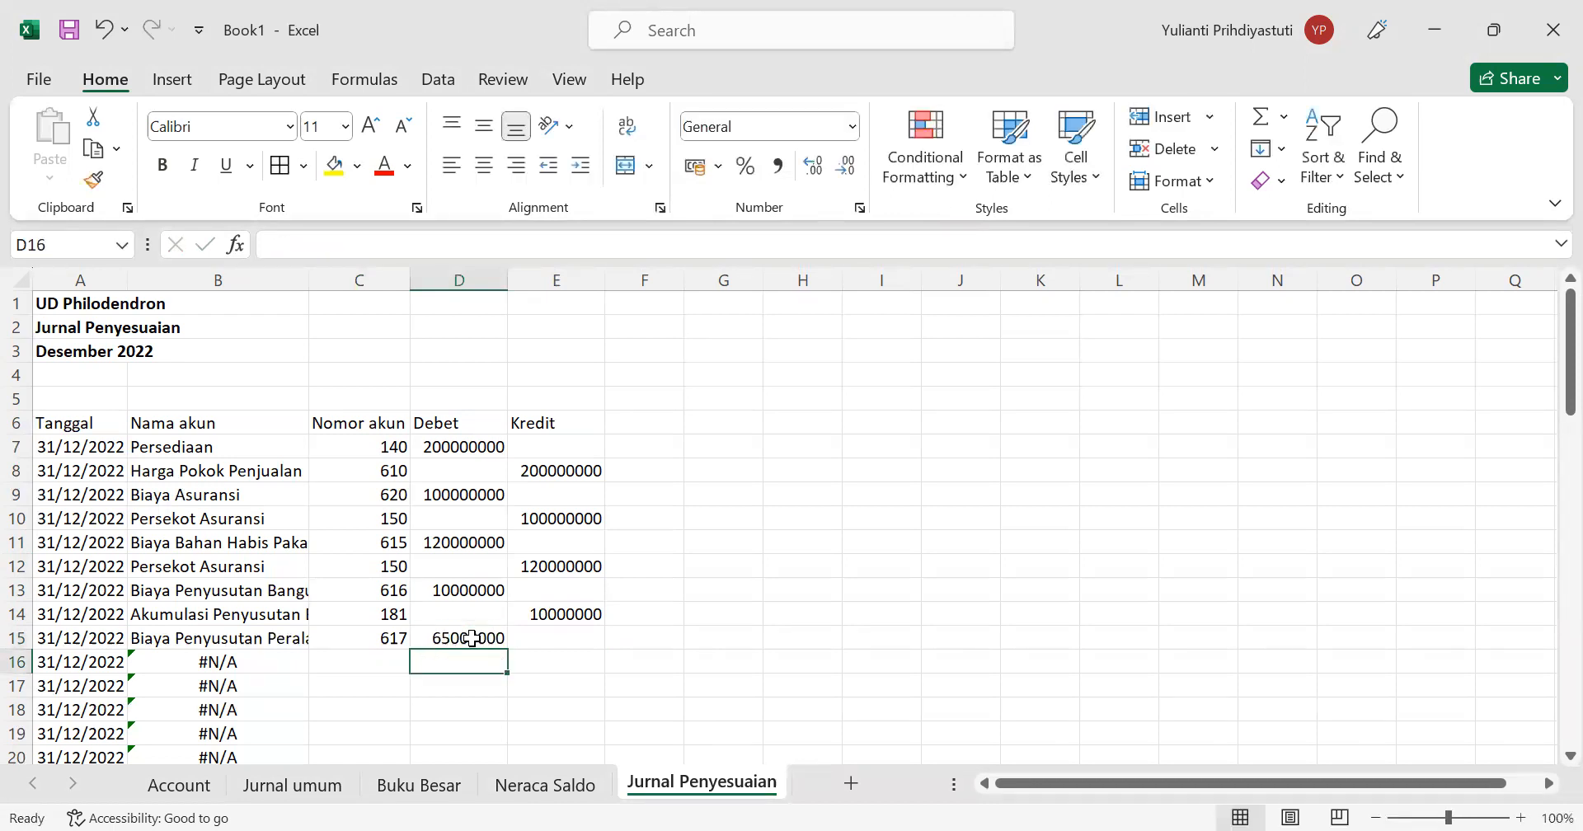
# Step: Enter the accumulated equipment depreciation line in row 16 with Nomor akun 191 and a Kredit of 65000000
pyautogui.click(332, 661)
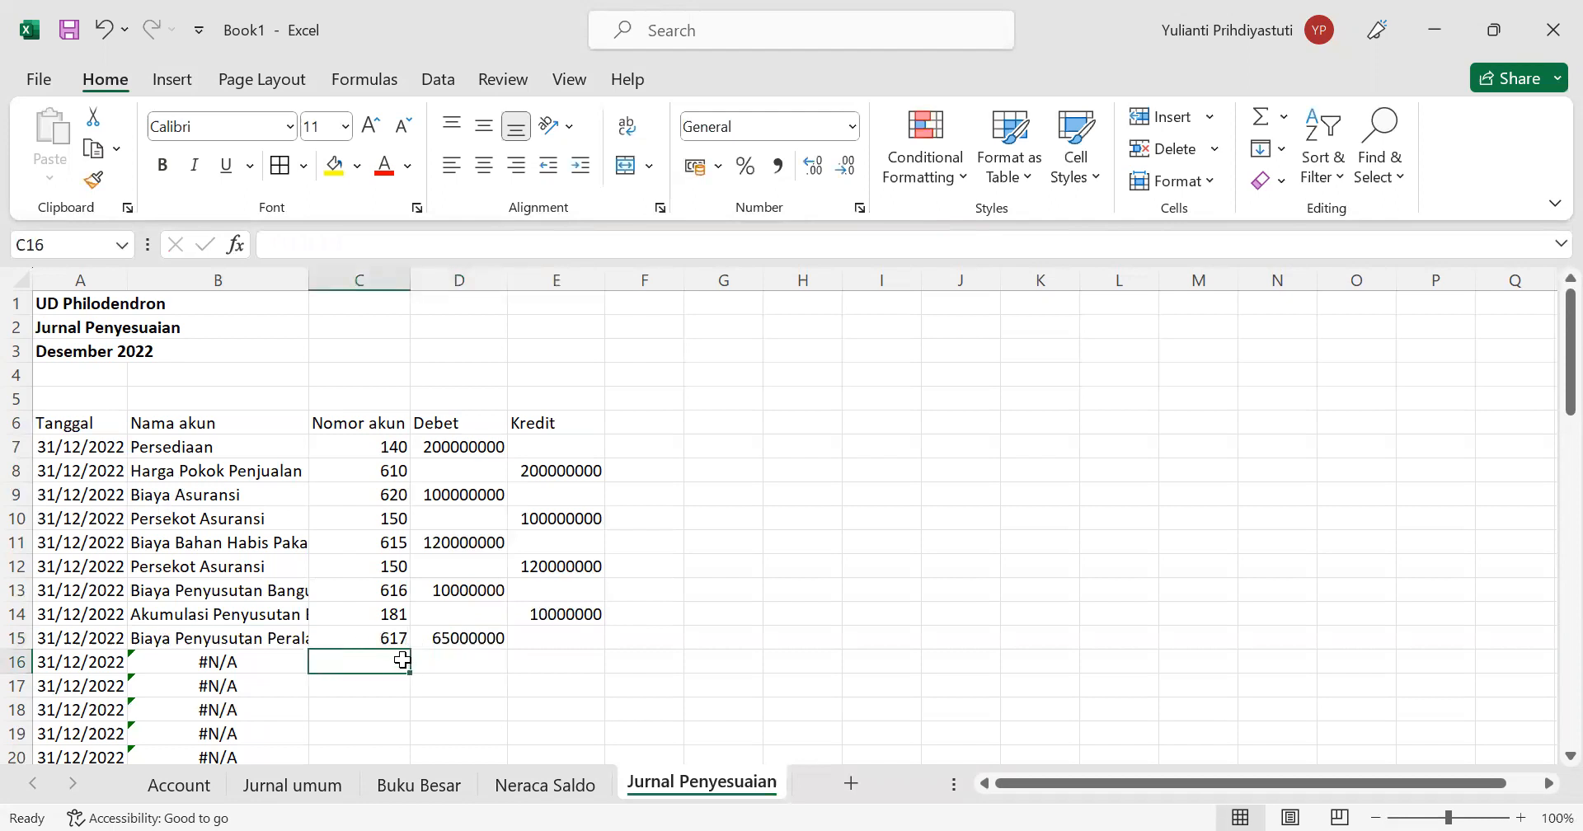
pyautogui.write('181')
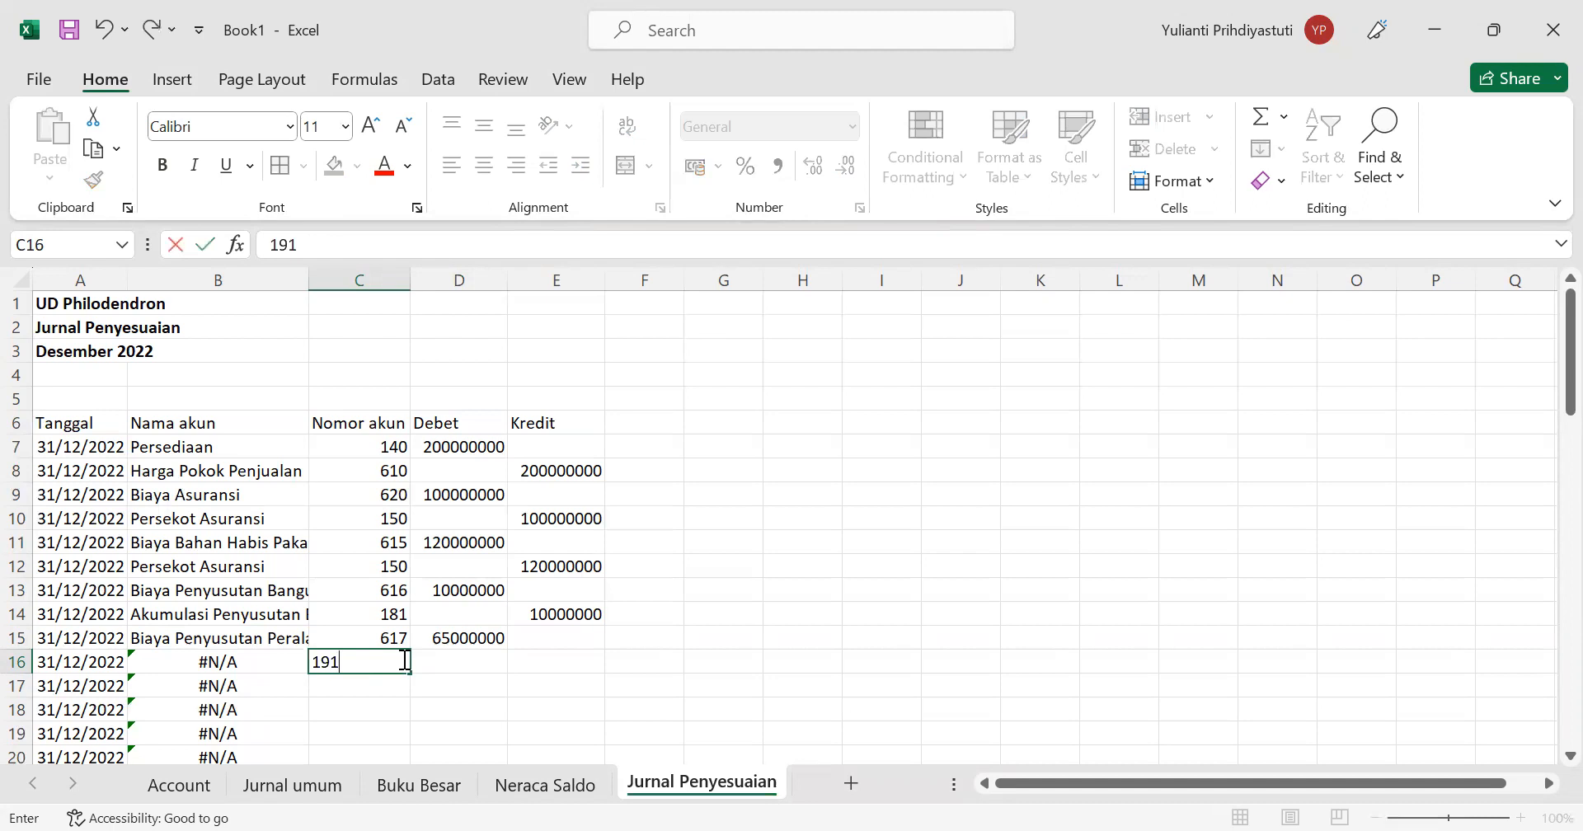
pyautogui.press('Return')
pyautogui.click(570, 659)
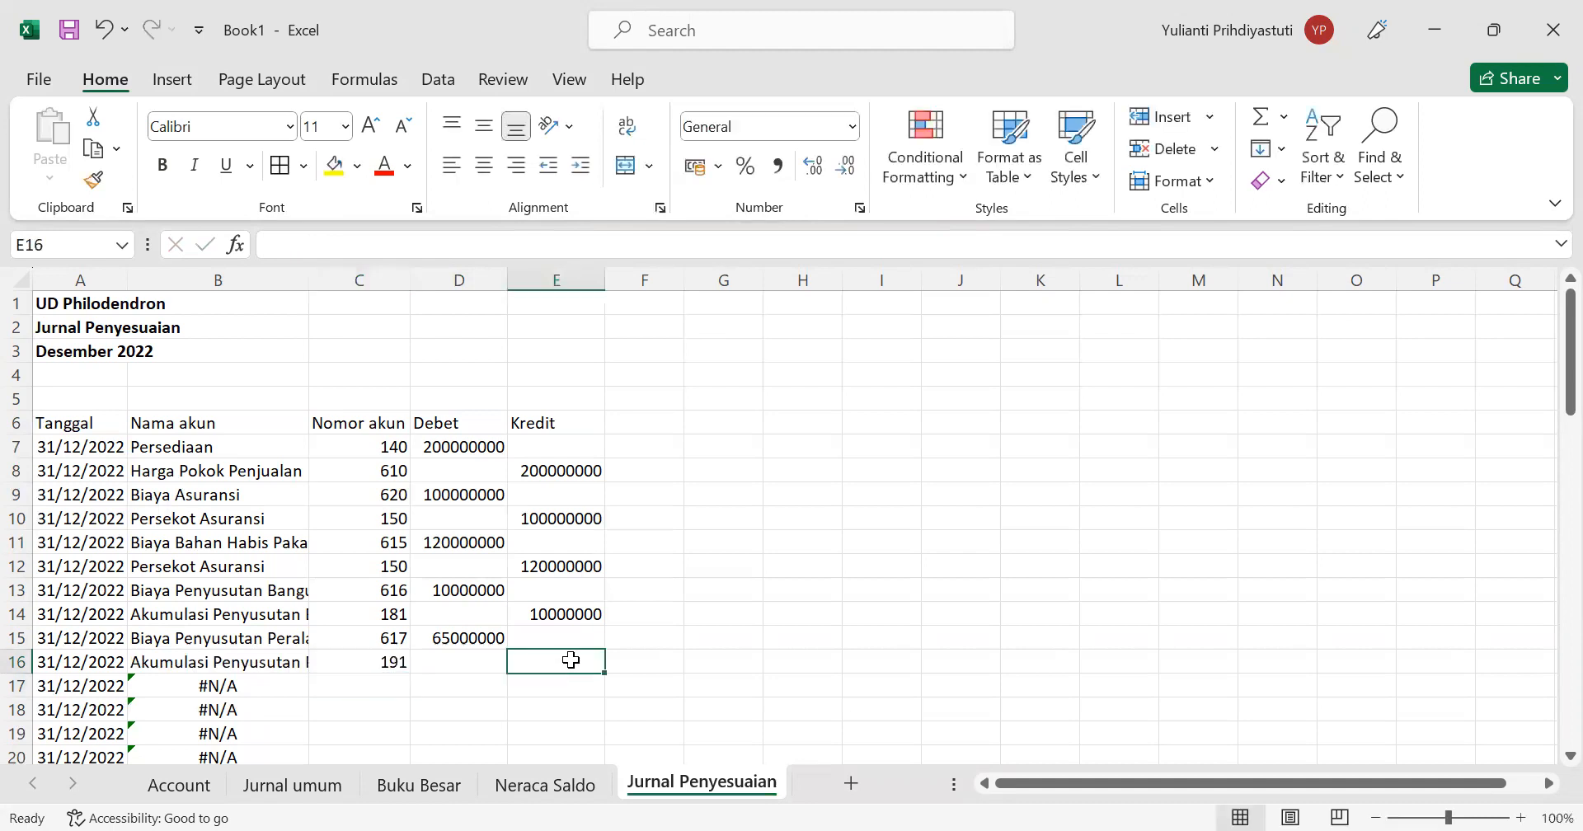
pyautogui.write('650')
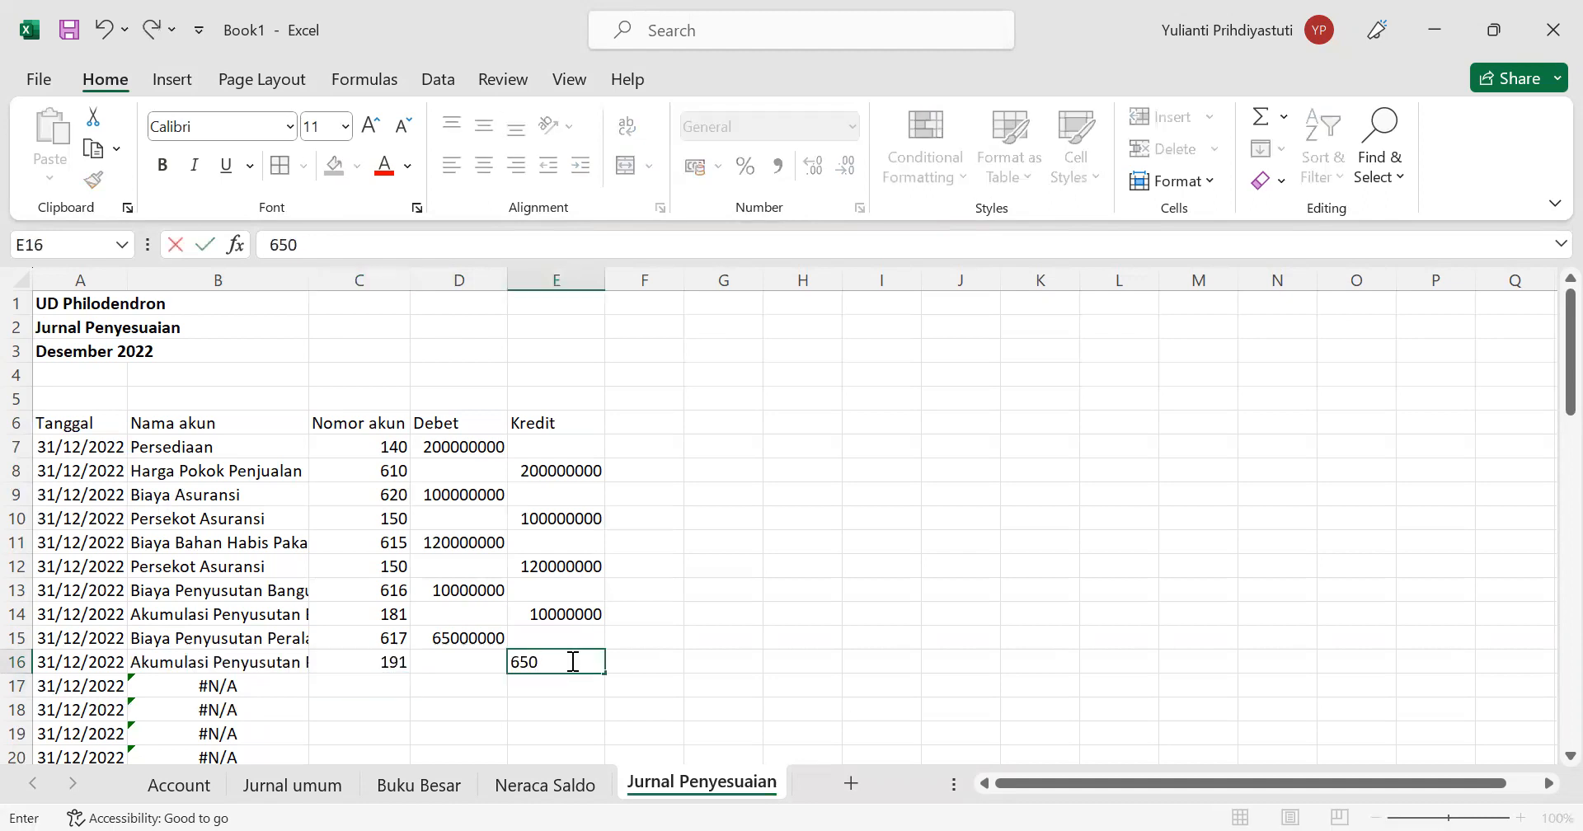
pyautogui.write('00000')
pyautogui.press('Return')
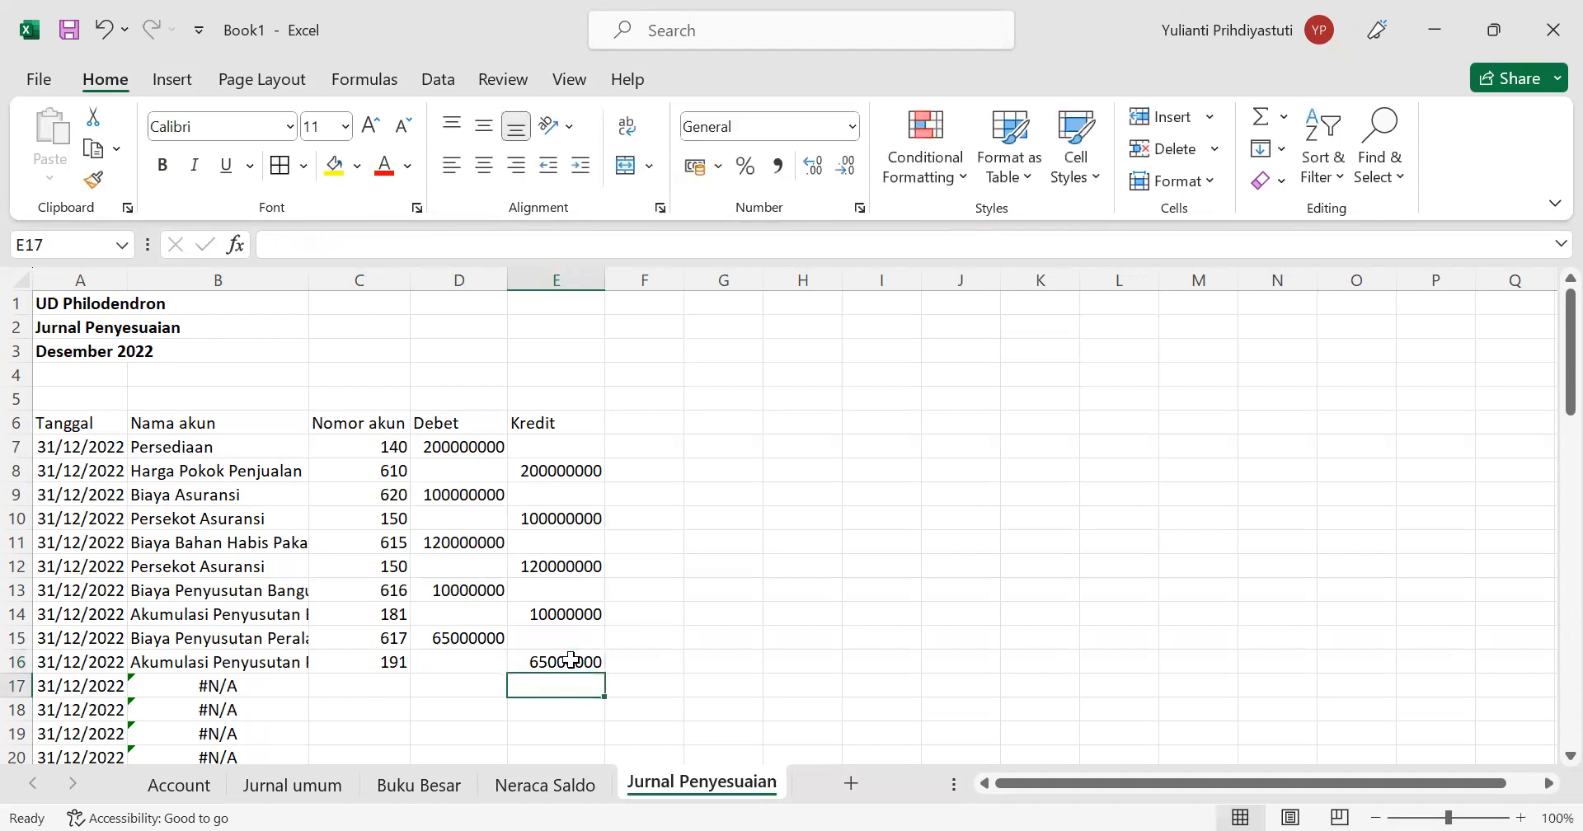
# Step: Record the sales salary expense in row 17 with Nomor akun 612 and a Debet of 12000000
pyautogui.click(383, 685)
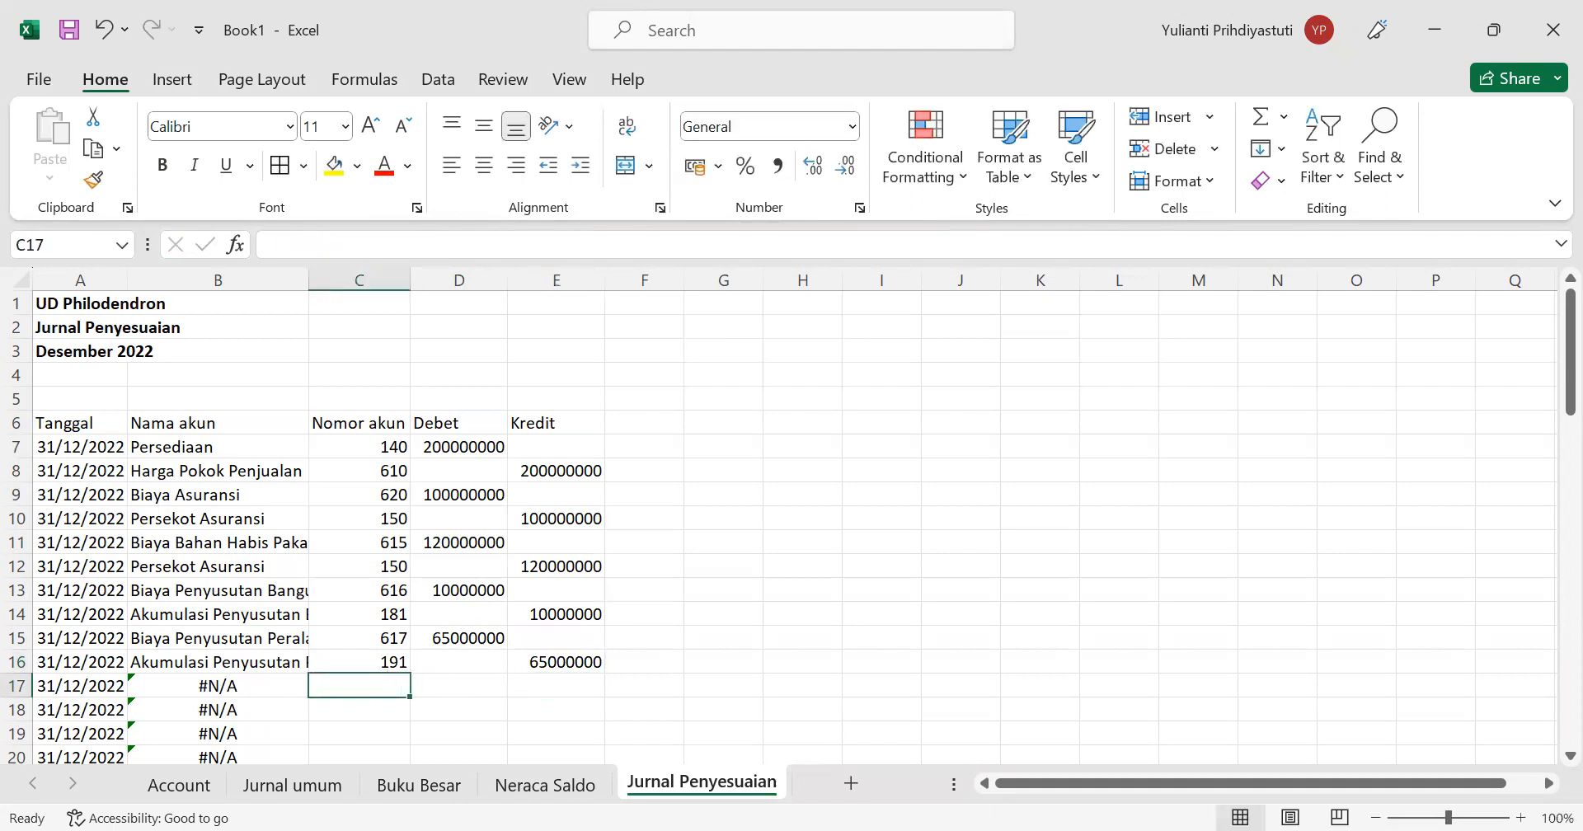
pyautogui.hotkey('alt', 'Tab')
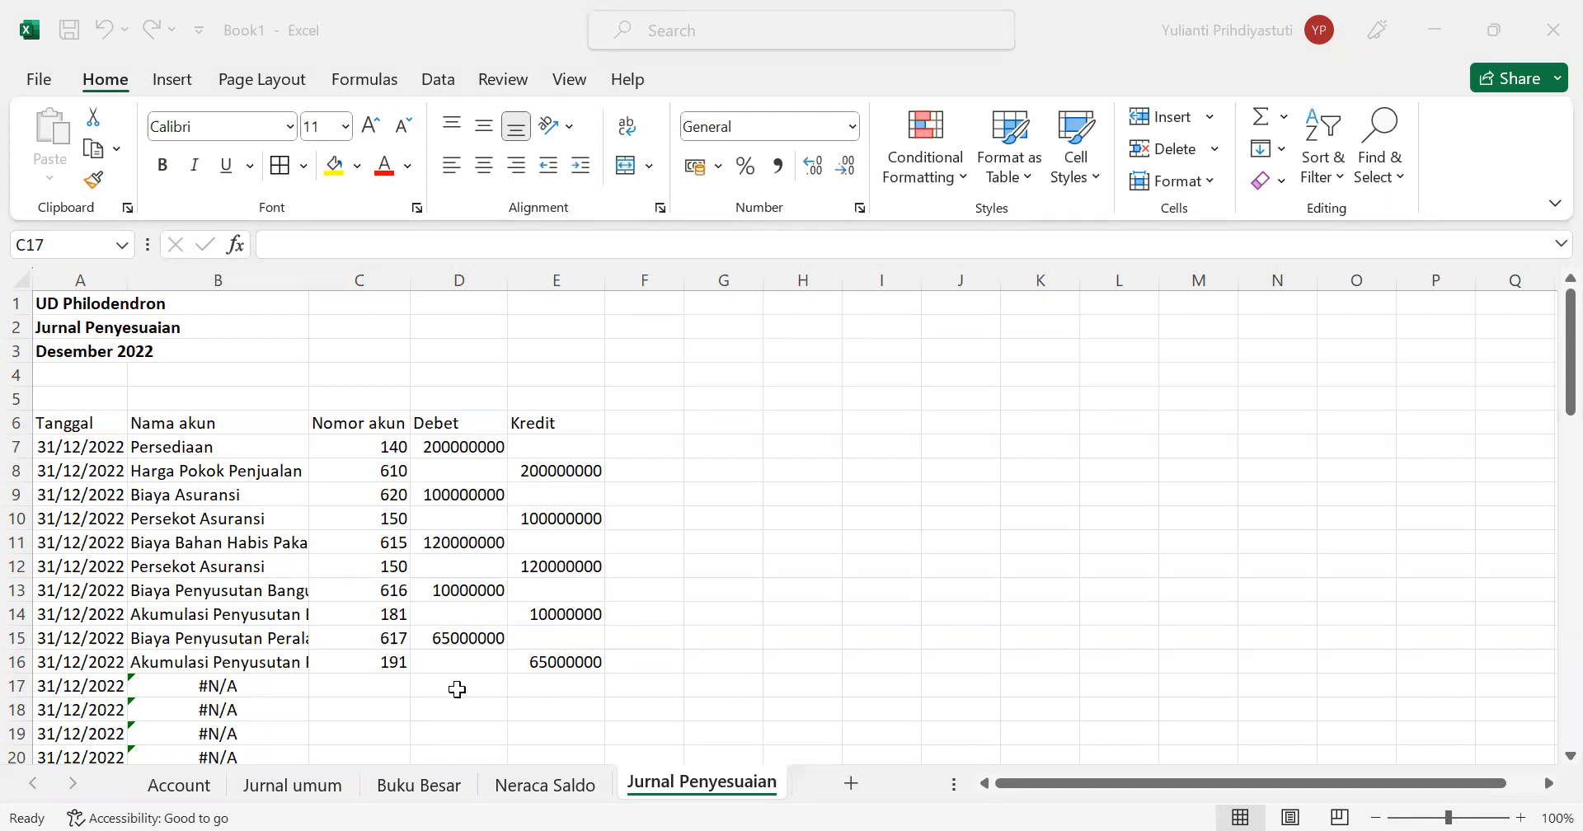
pyautogui.click(398, 682)
pyautogui.write('612')
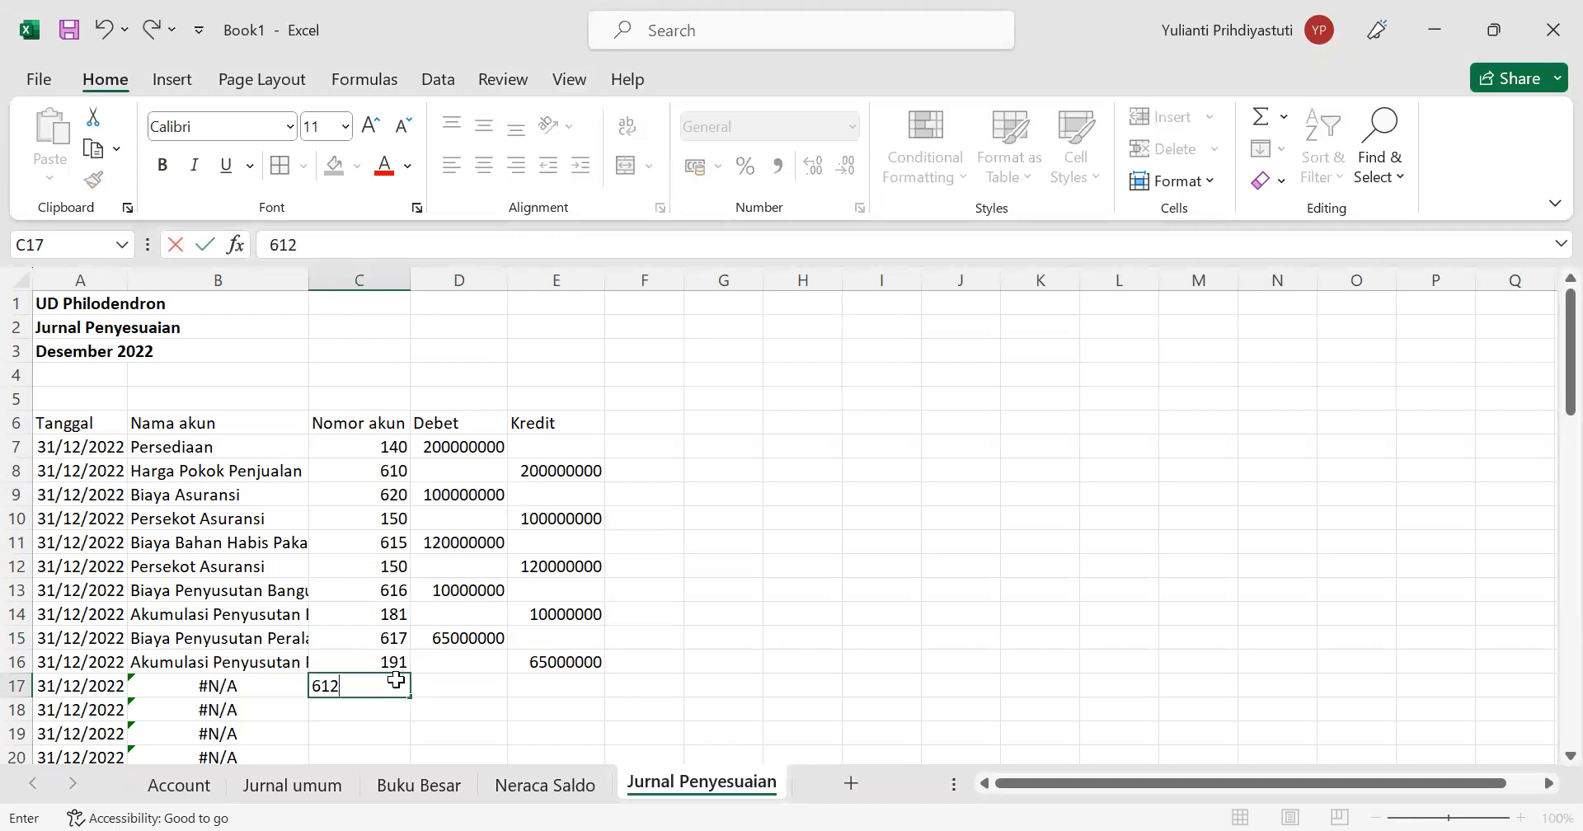
pyautogui.press('Return')
pyautogui.click(457, 683)
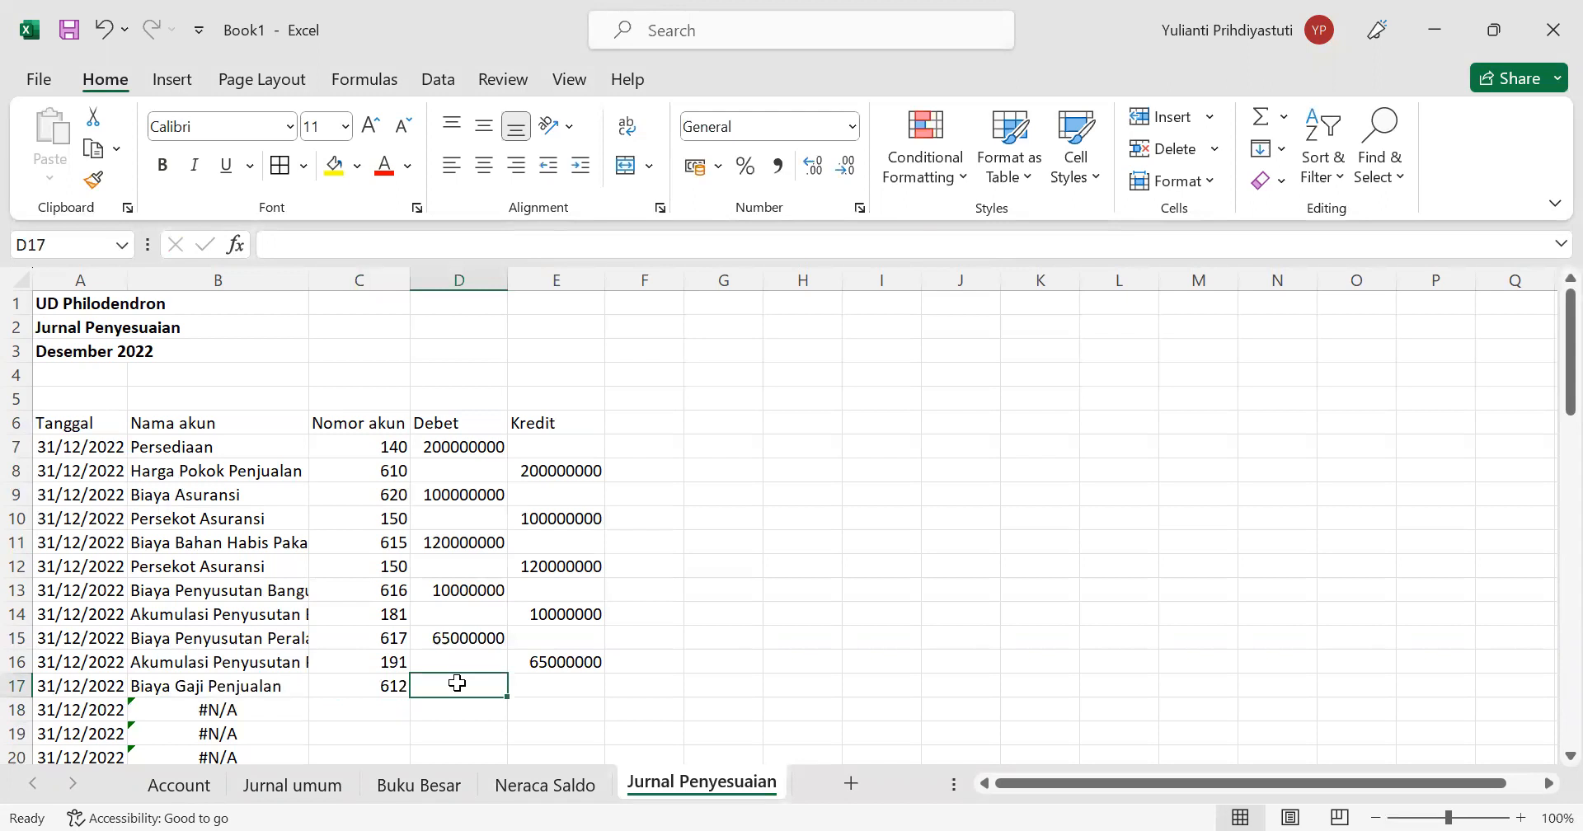
pyautogui.write('120')
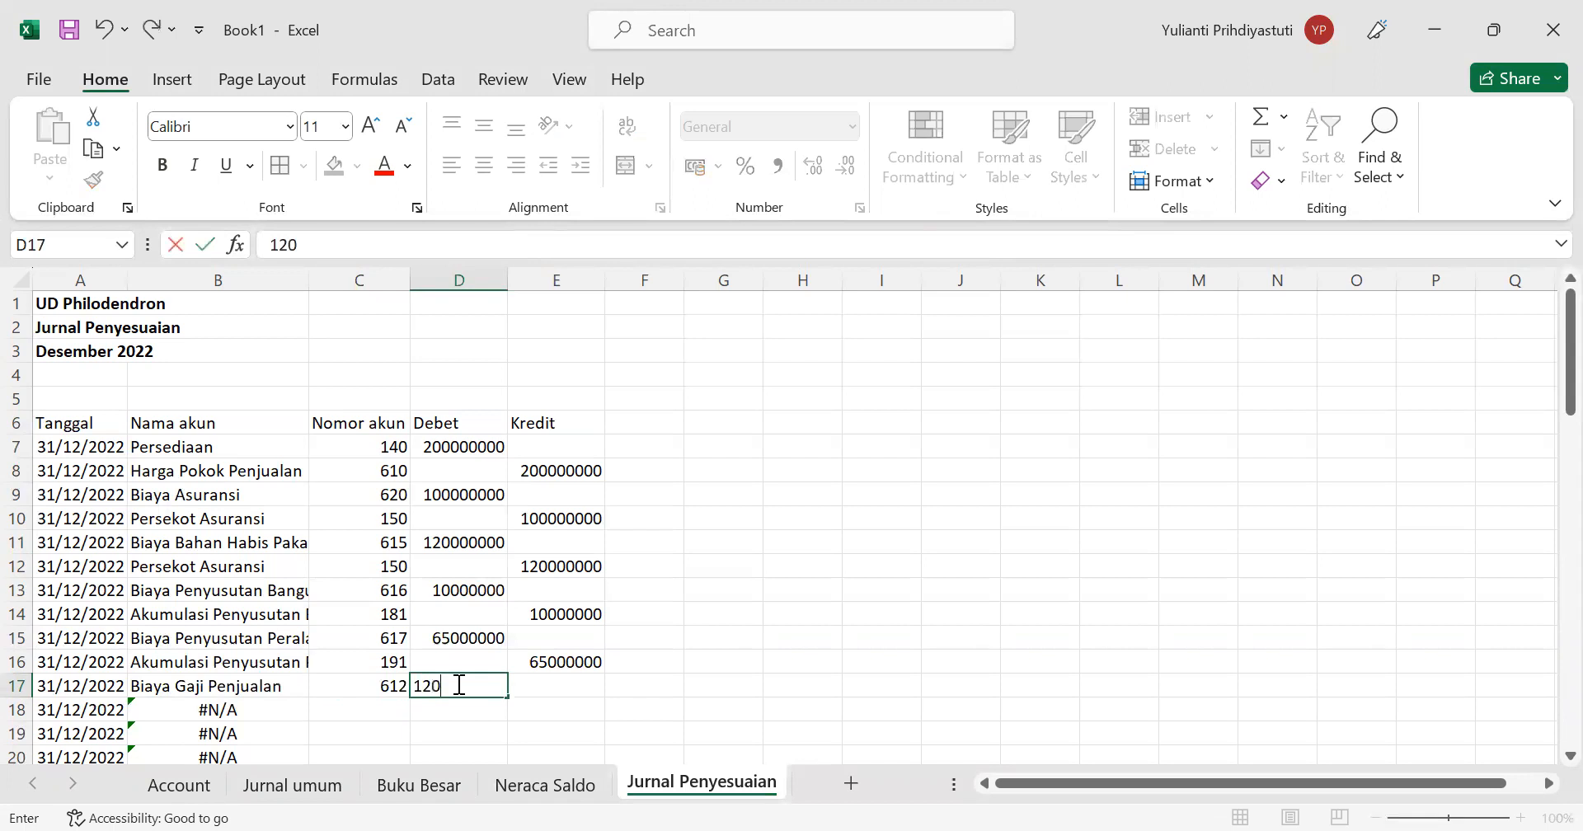
pyautogui.write('000000')
pyautogui.press('Return')
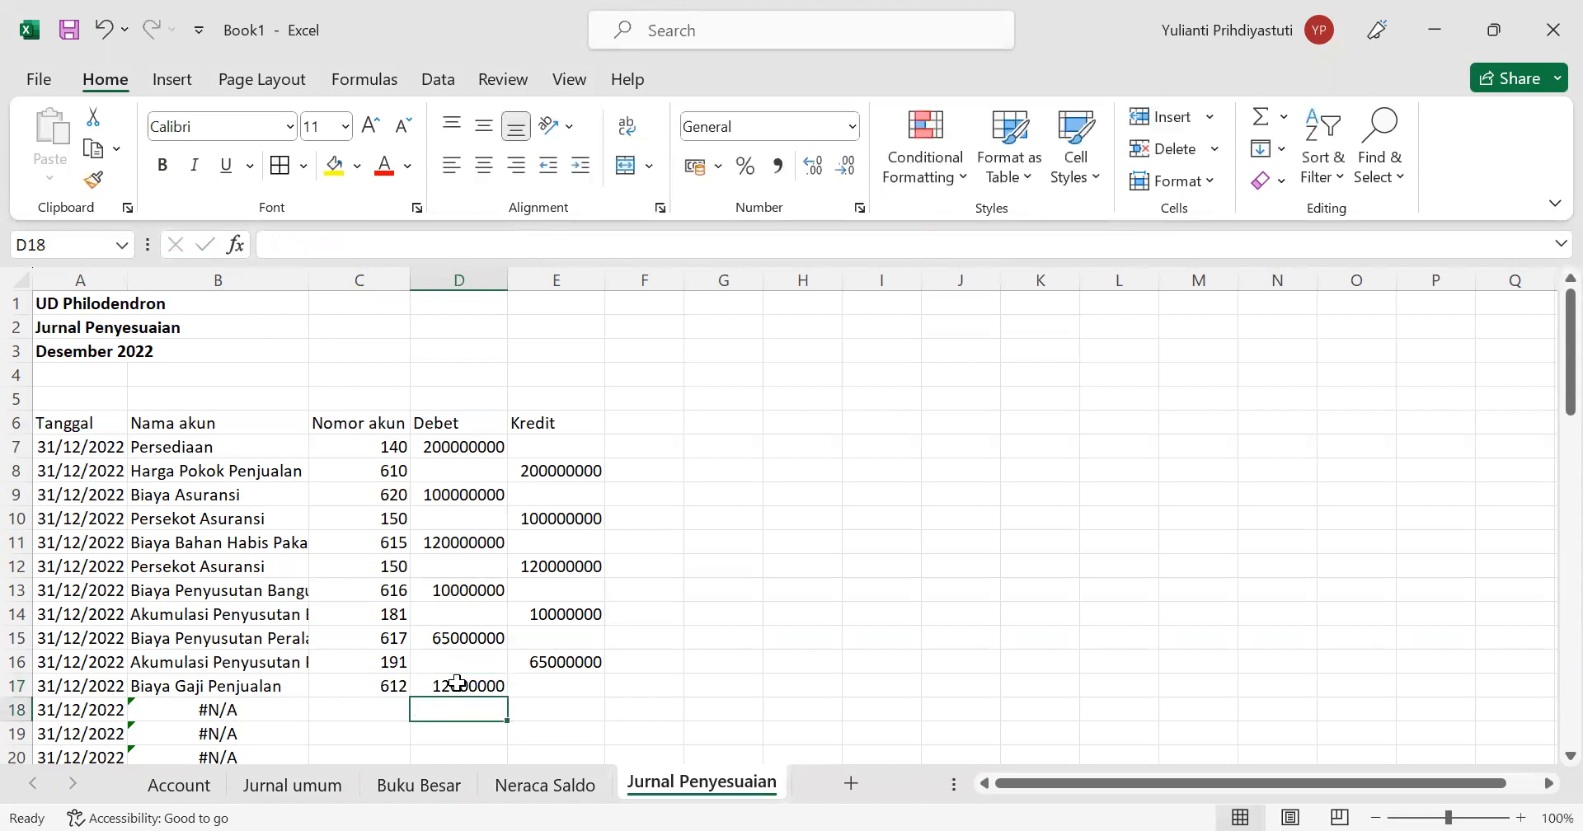
# Step: Enter the office salary expense line in row 18 with Nomor akun 618 and a Kredit of 10000000
pyautogui.doubleClick(380, 708)
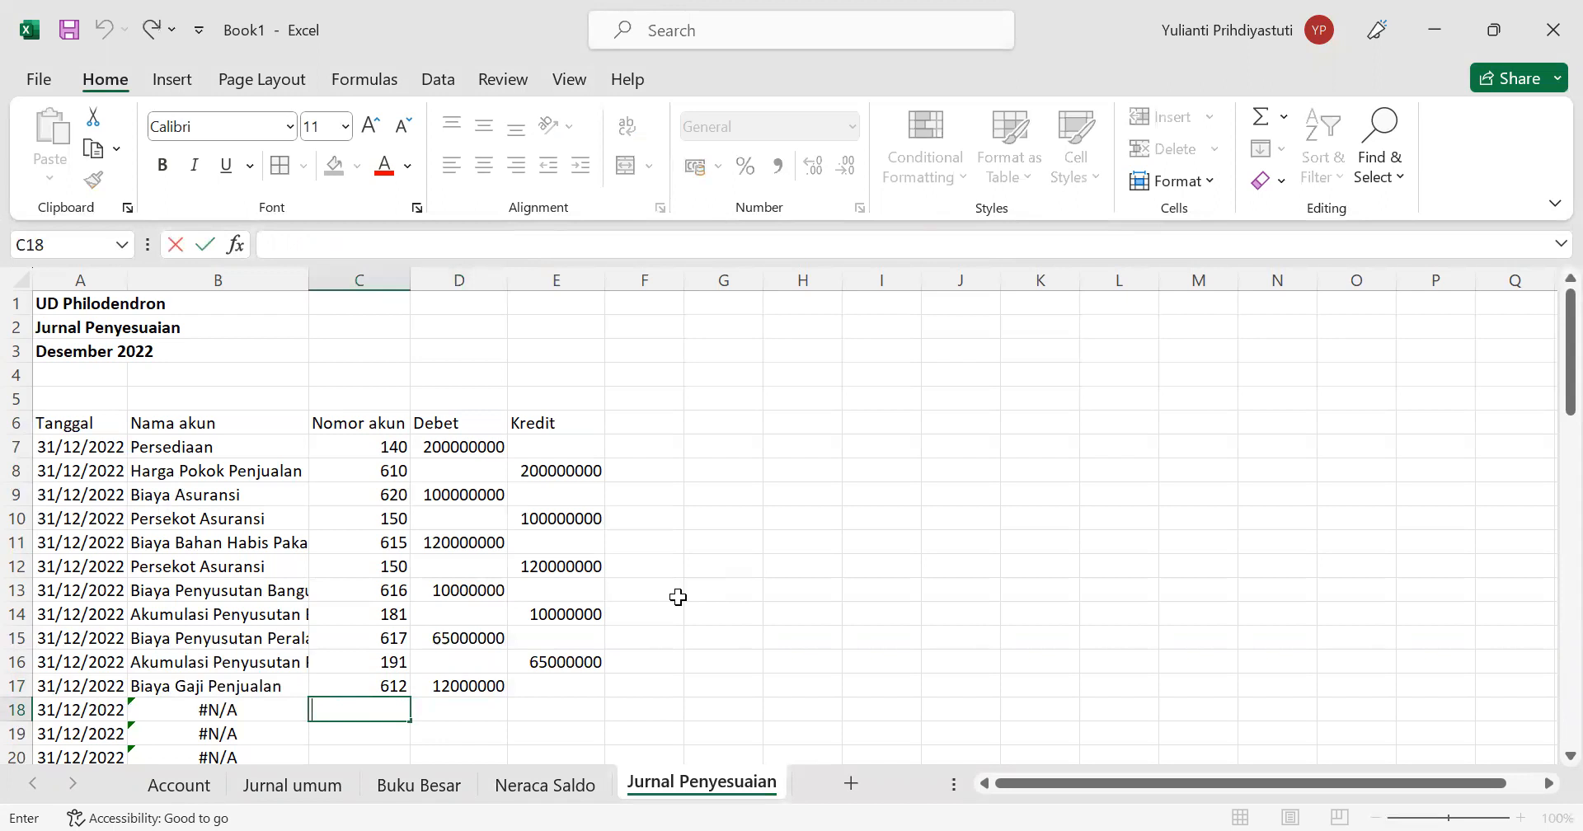
pyautogui.write('618')
pyautogui.press('Return')
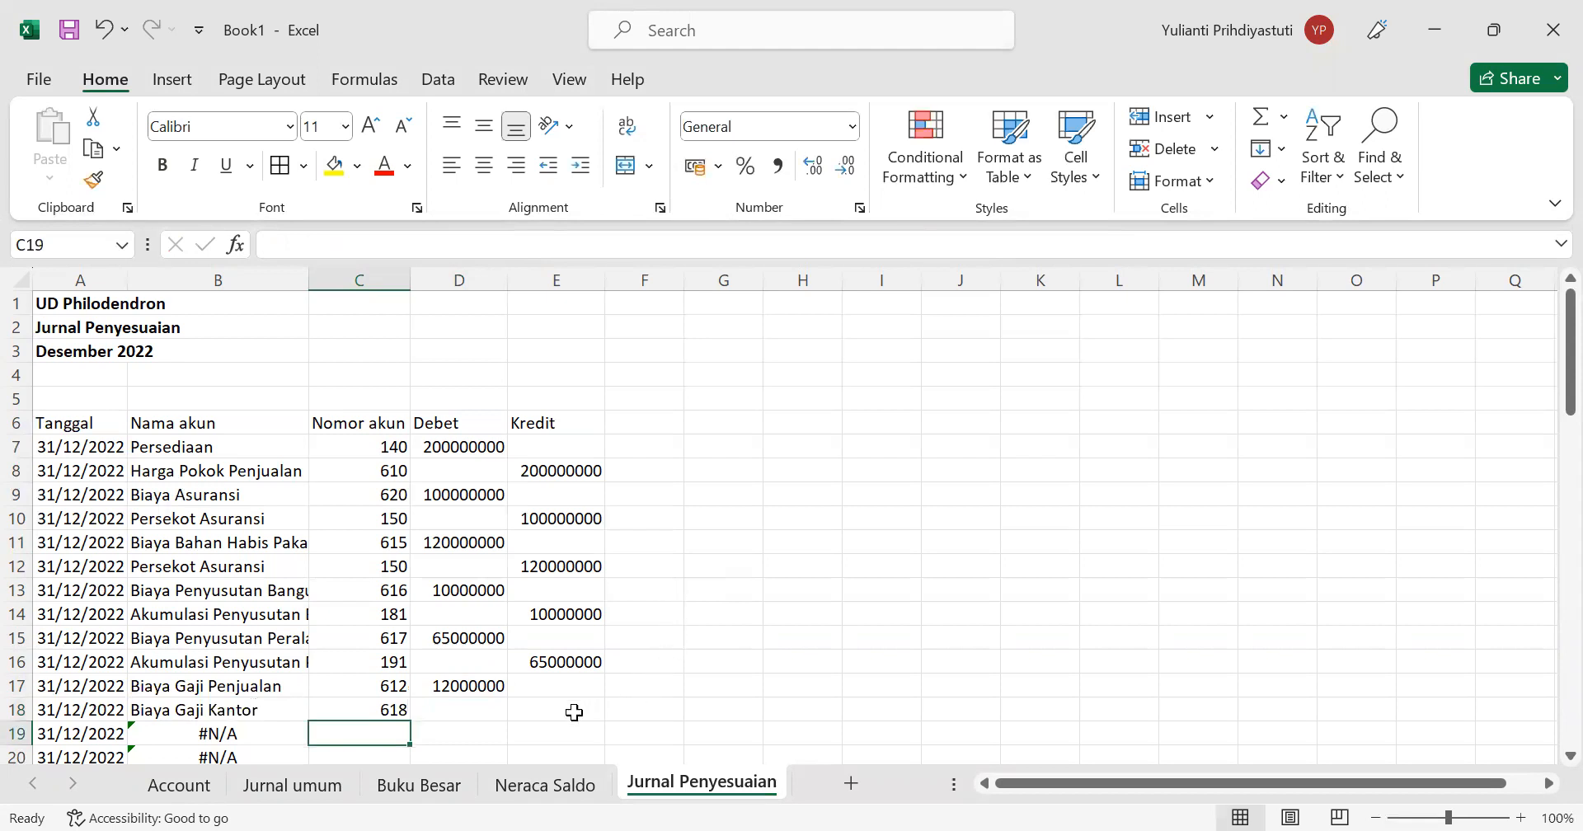
pyautogui.click(573, 714)
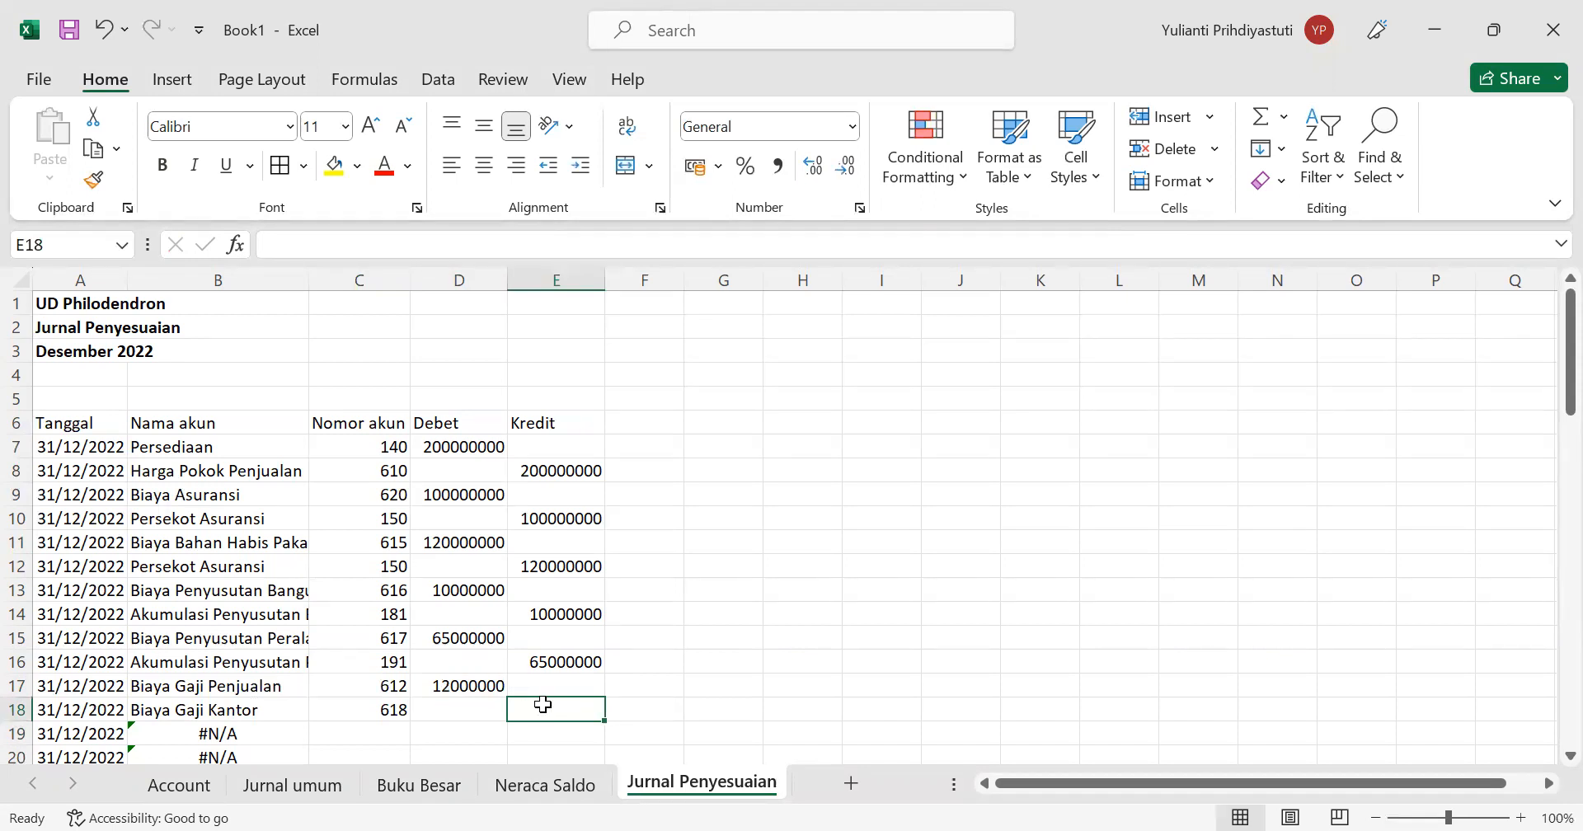
pyautogui.write('100')
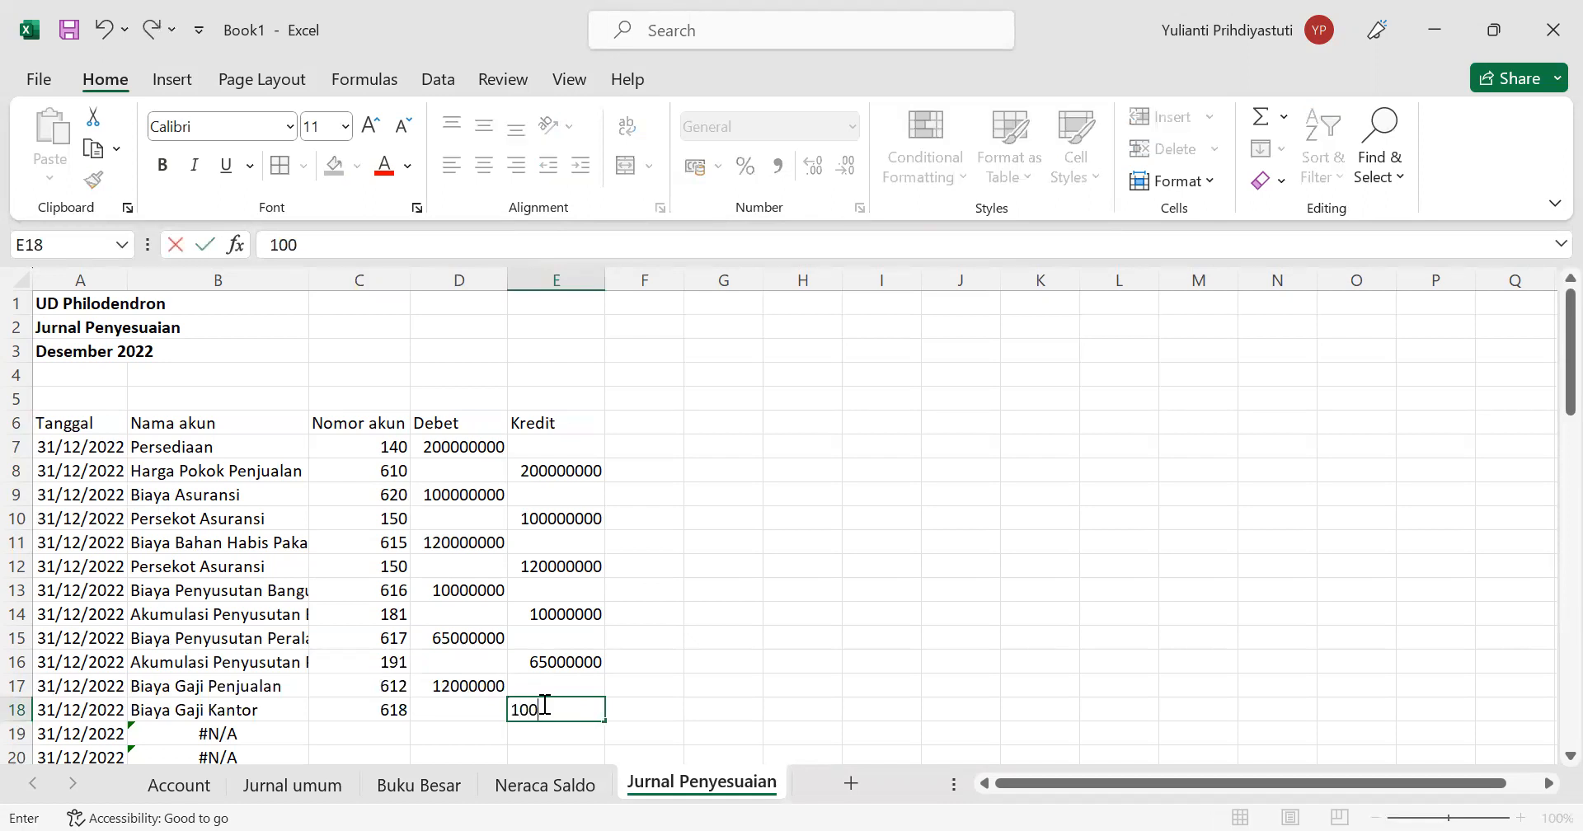
pyautogui.write('00000')
pyautogui.press('Return')
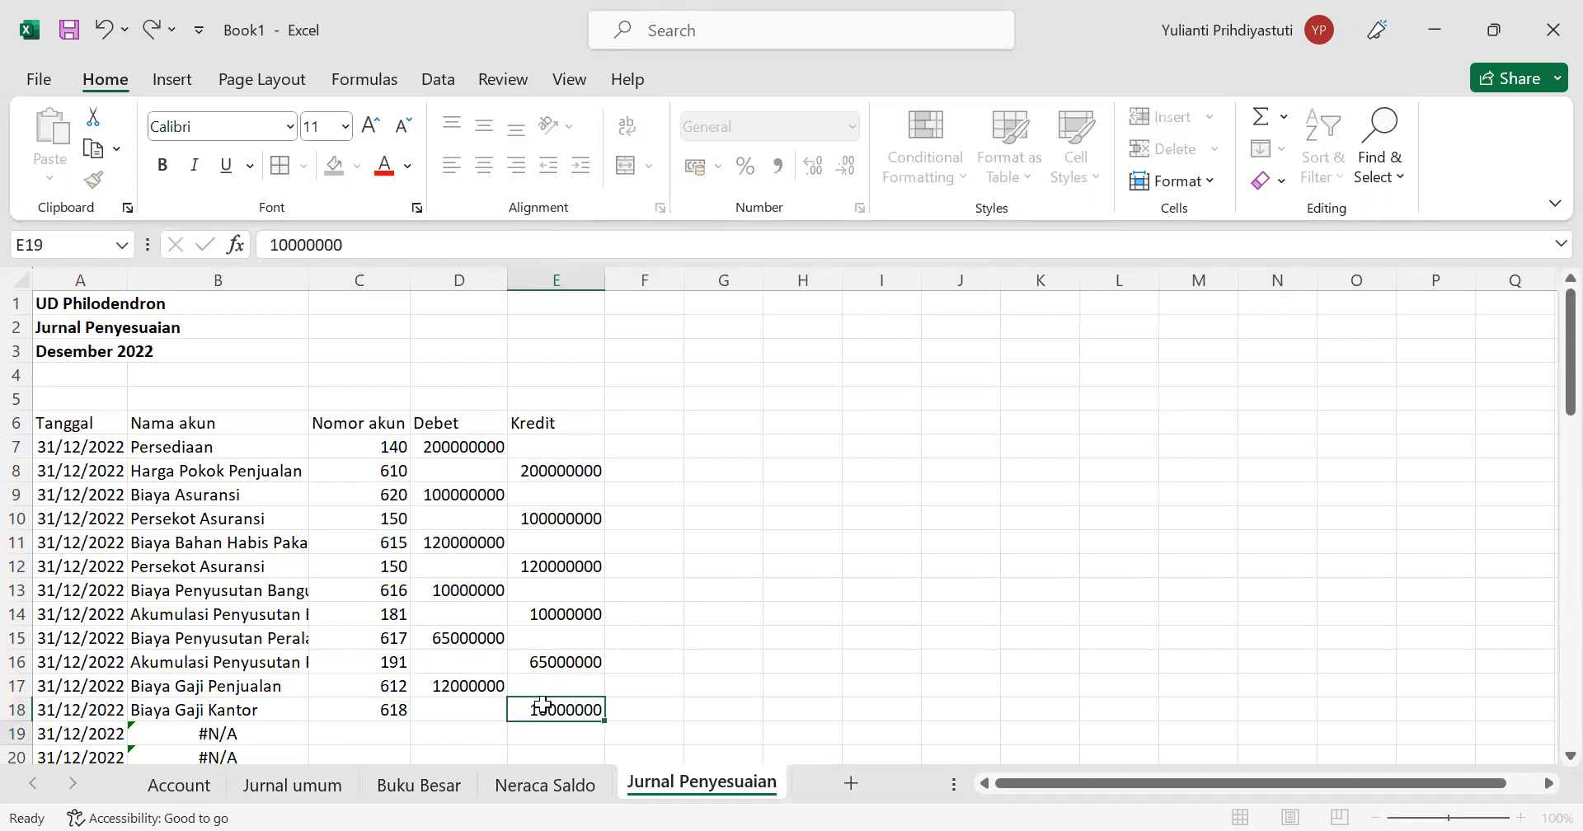
# Step: Record the salaries payable line in row 19 with Nomor akun 210 and a Kredit of 22000000
pyautogui.click(388, 734)
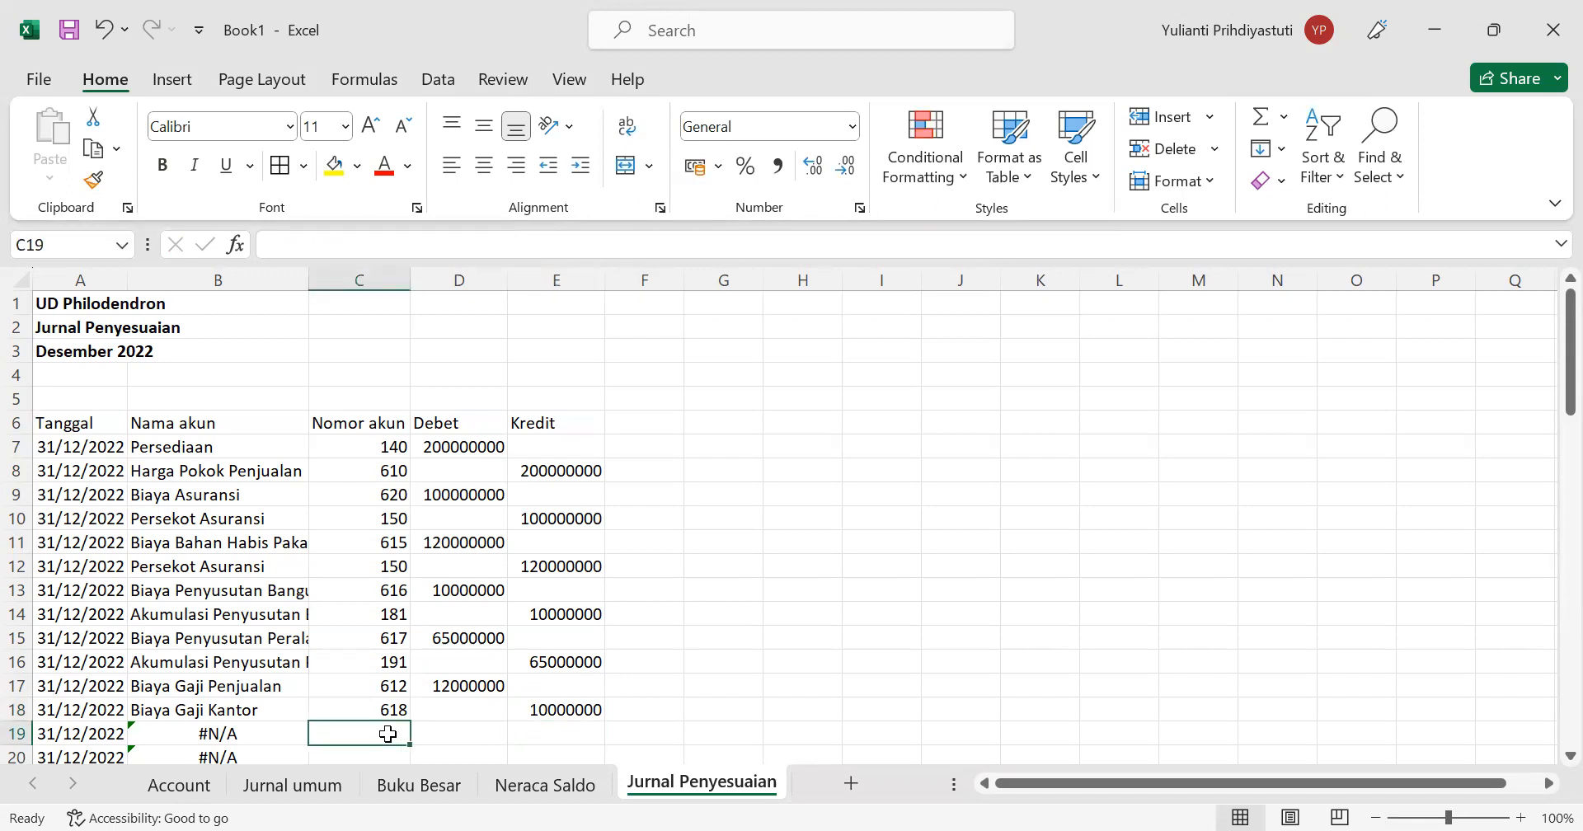
pyautogui.write('210')
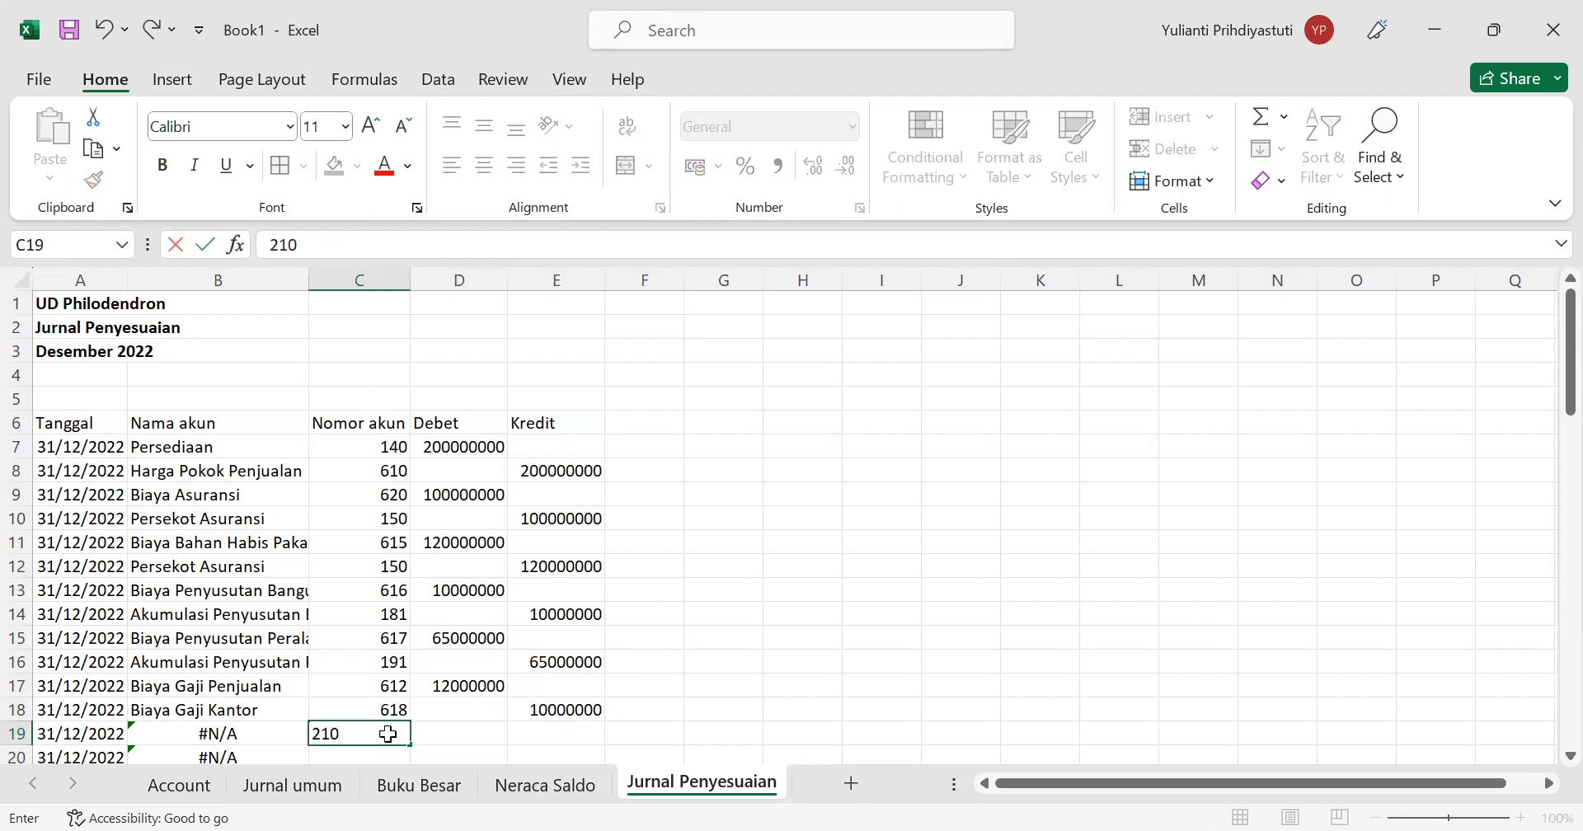
pyautogui.press('Return')
pyautogui.click(545, 711)
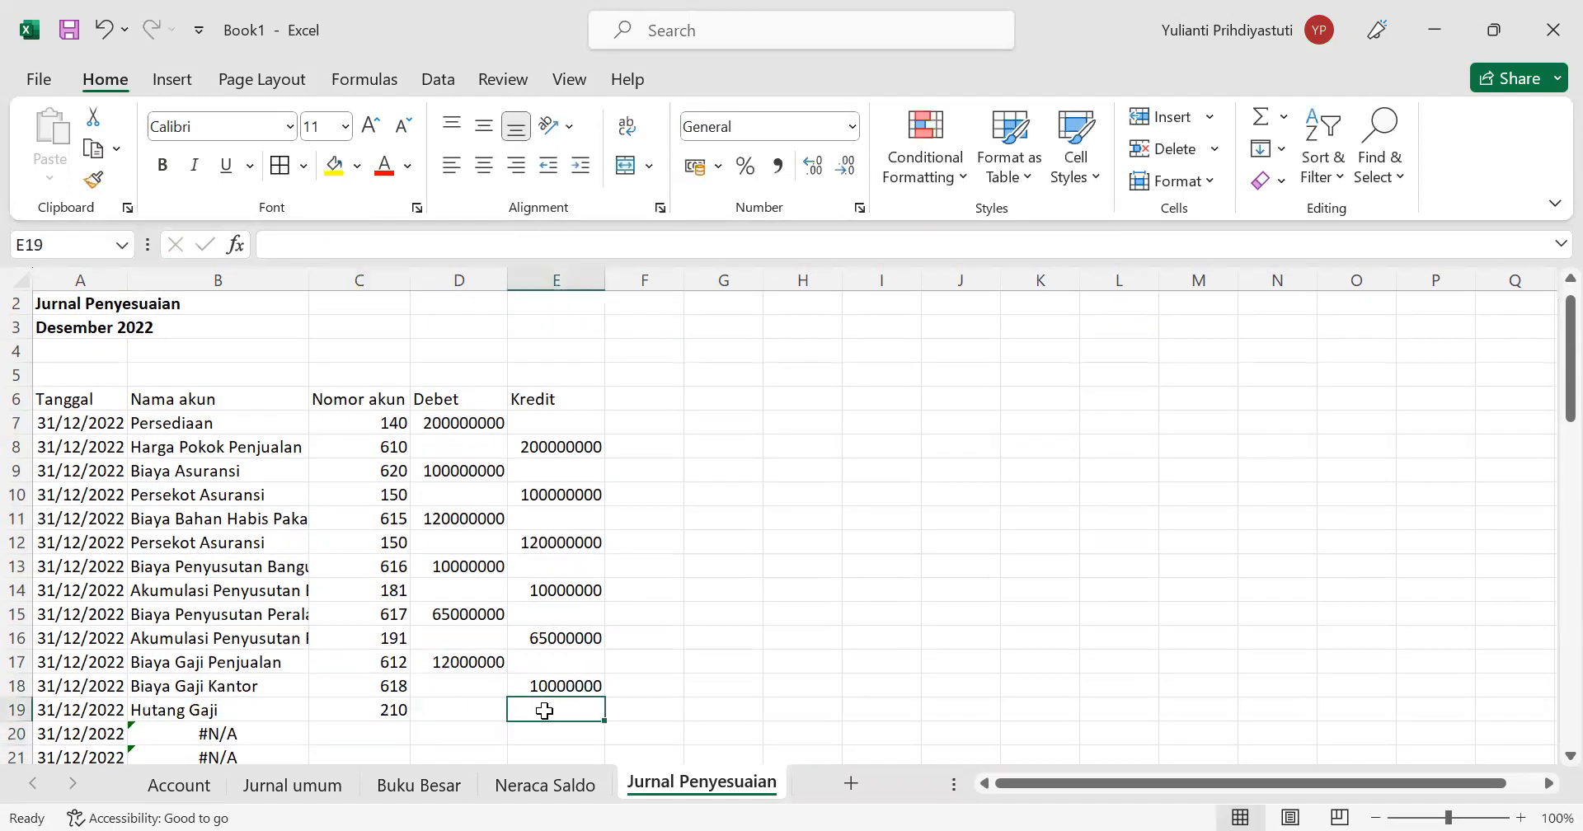
pyautogui.write('22000000')
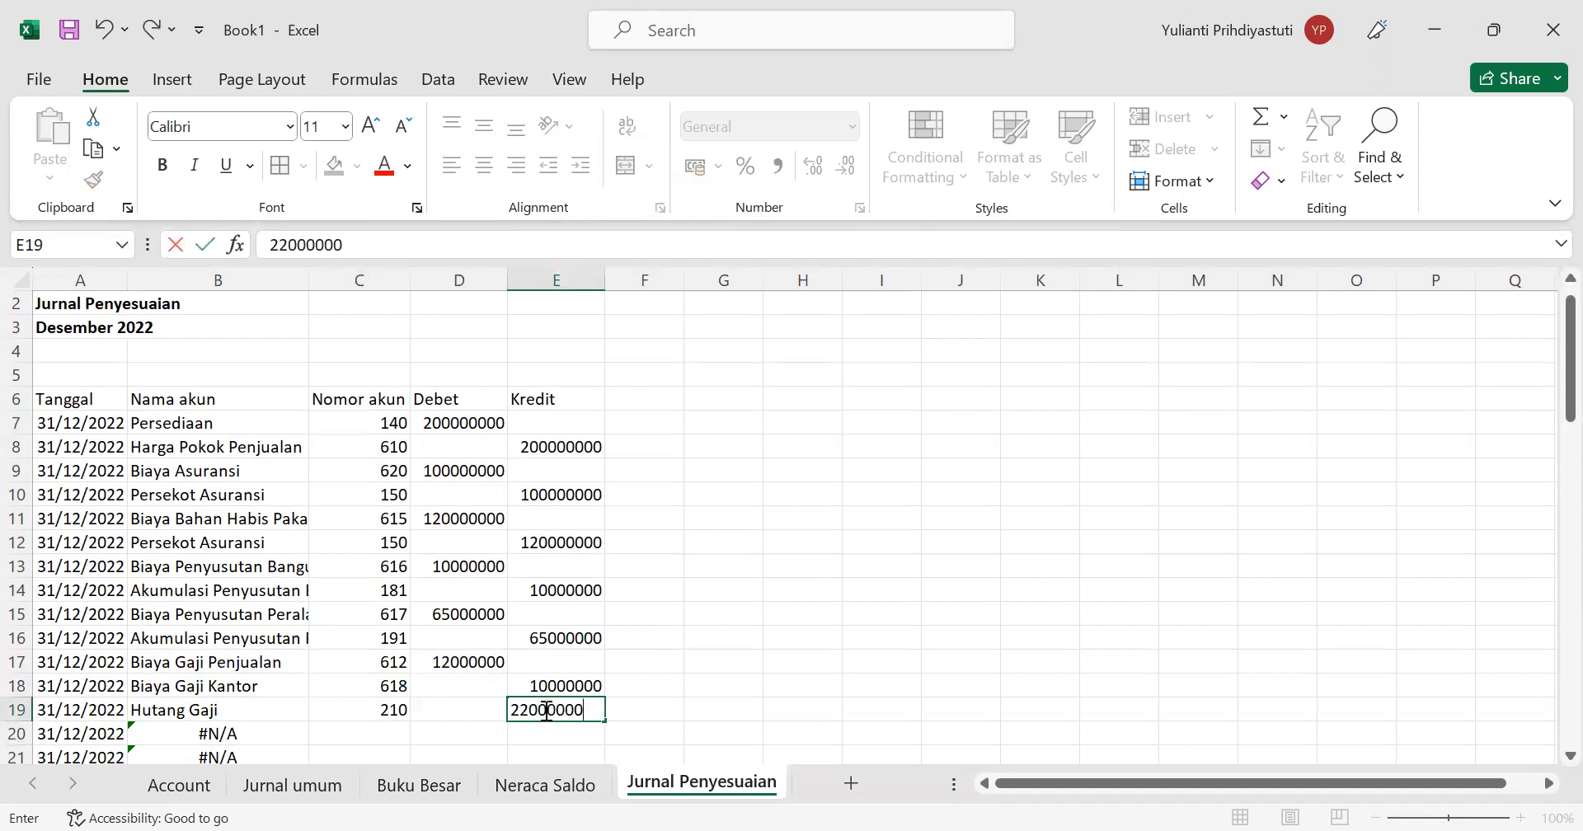
pyautogui.press('Return')
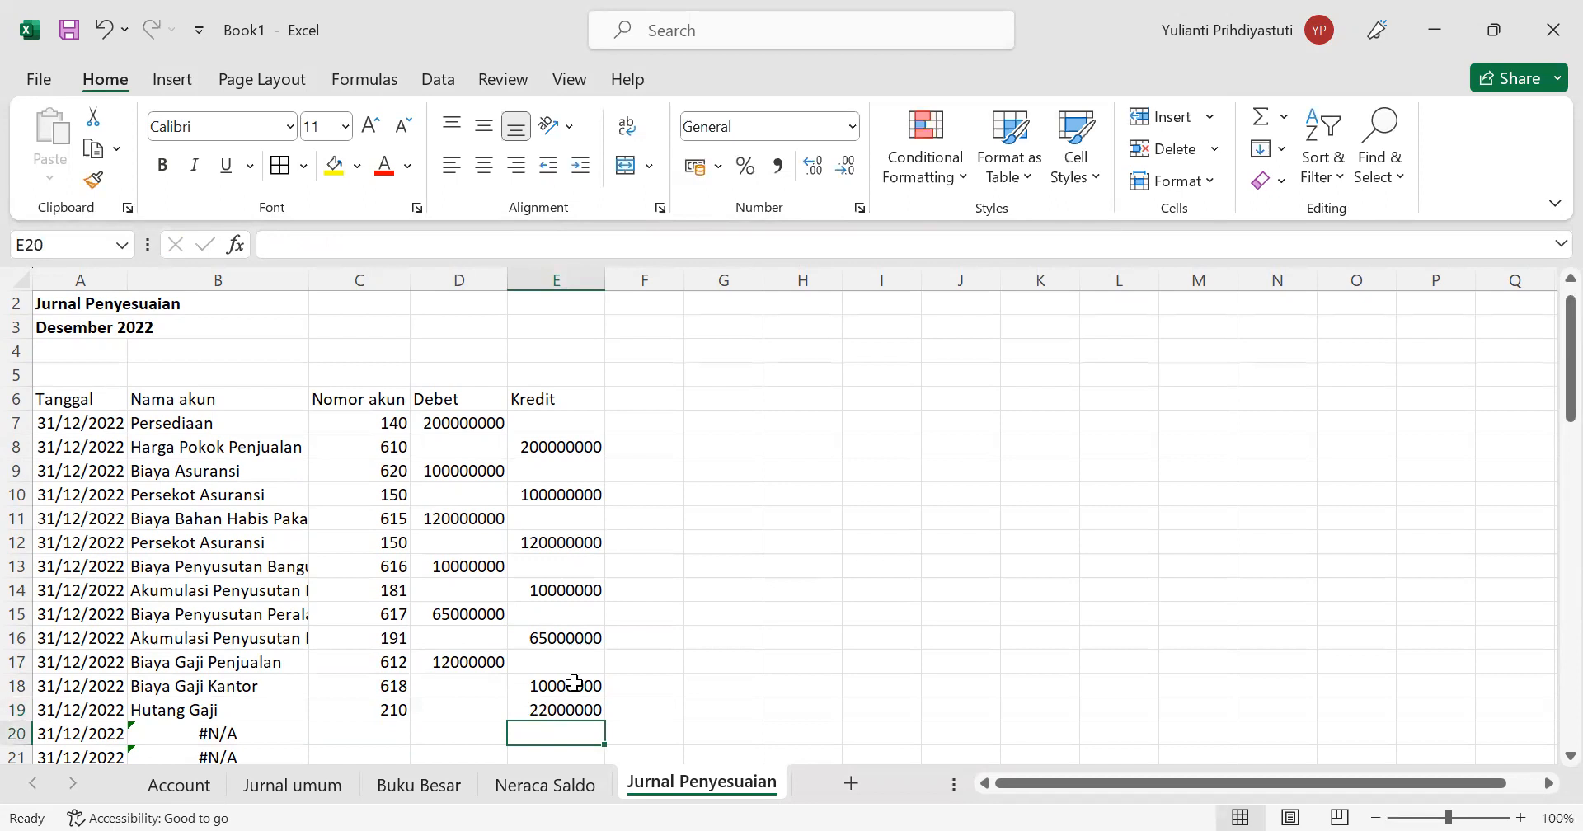
# Step: Move the office salary expense in row 18 to the debit side: enter a Debet of 10000000 and clear its Kredit amount
pyautogui.doubleClick(575, 683)
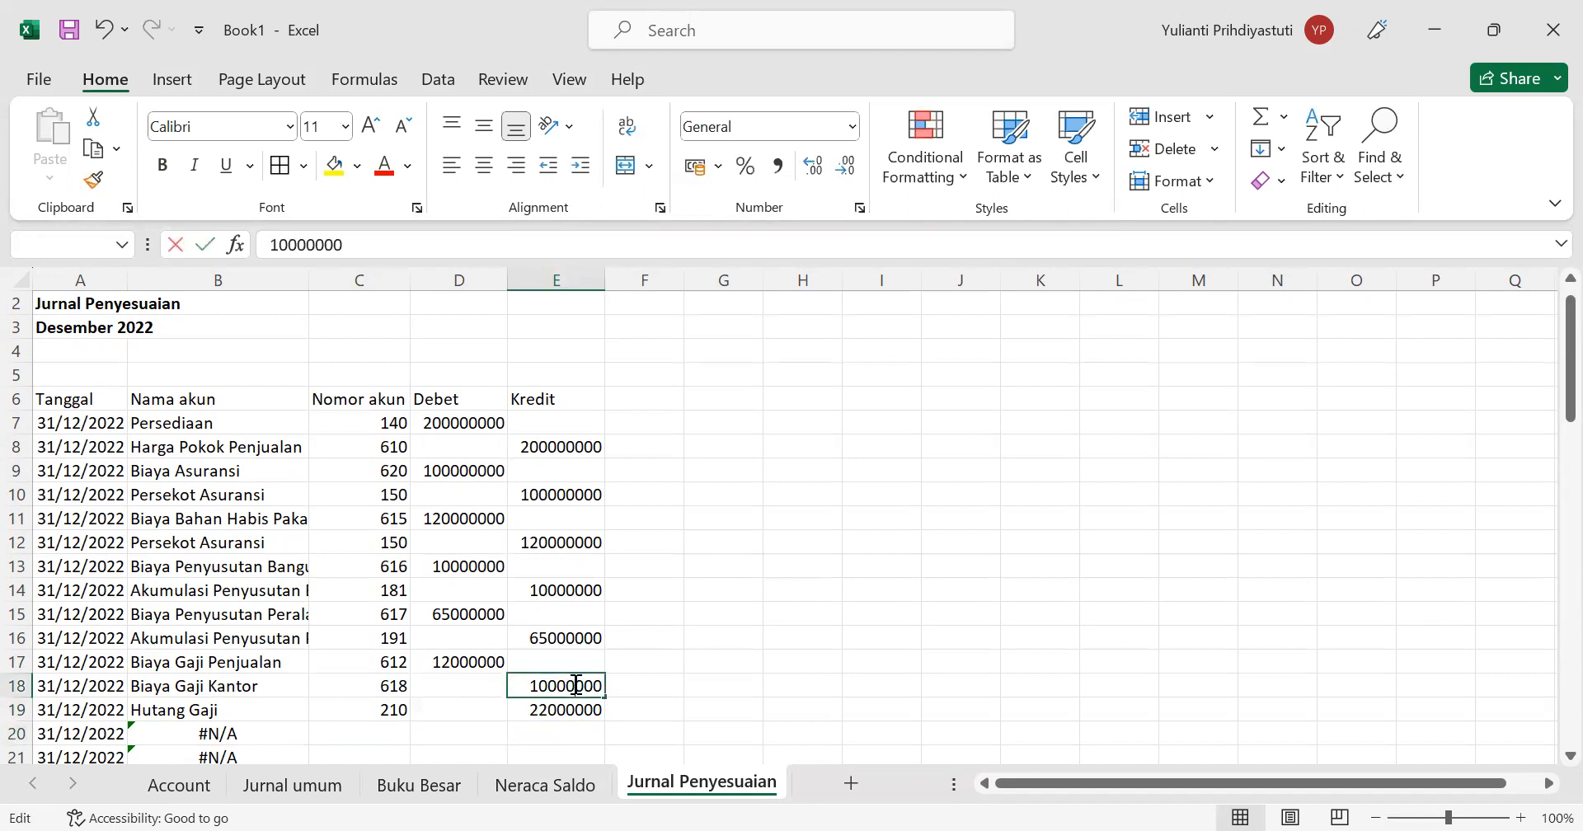
pyautogui.click(492, 693)
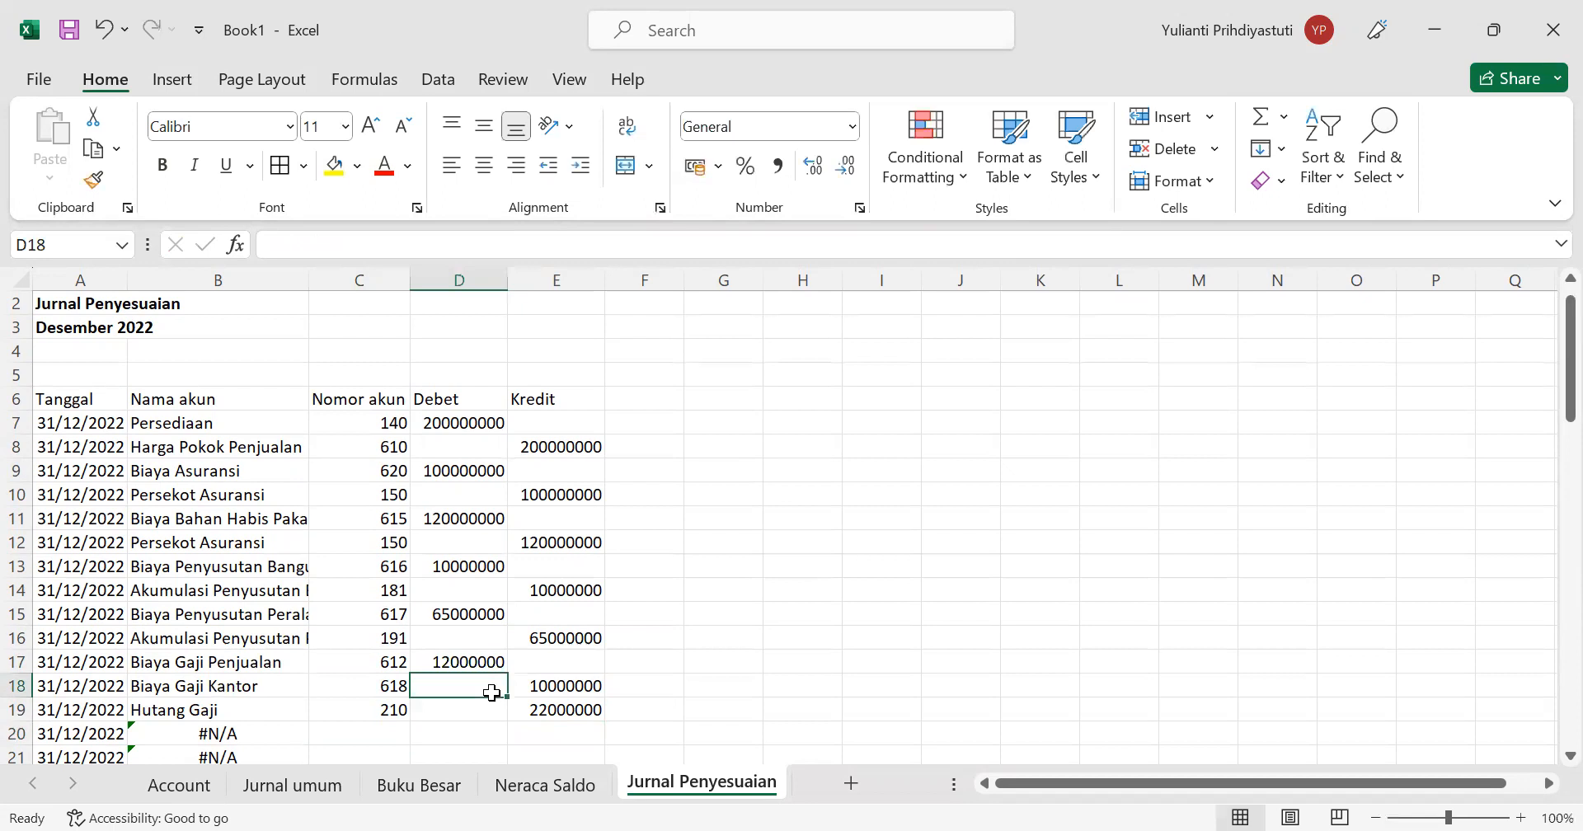
pyautogui.write('10000000')
pyautogui.press('Return')
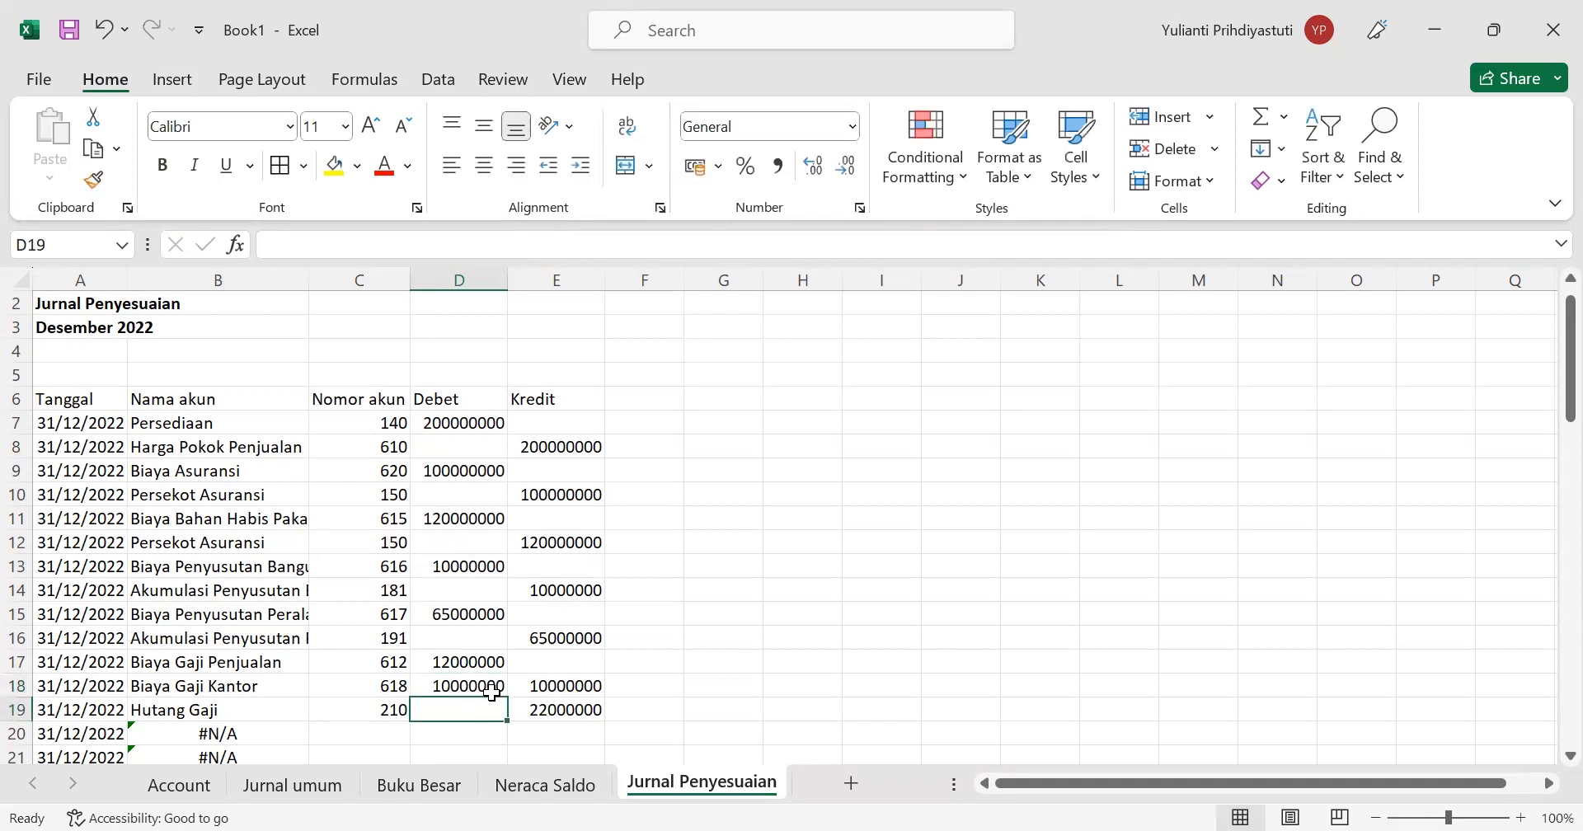
pyautogui.click(540, 679)
pyautogui.press('BackSpace')
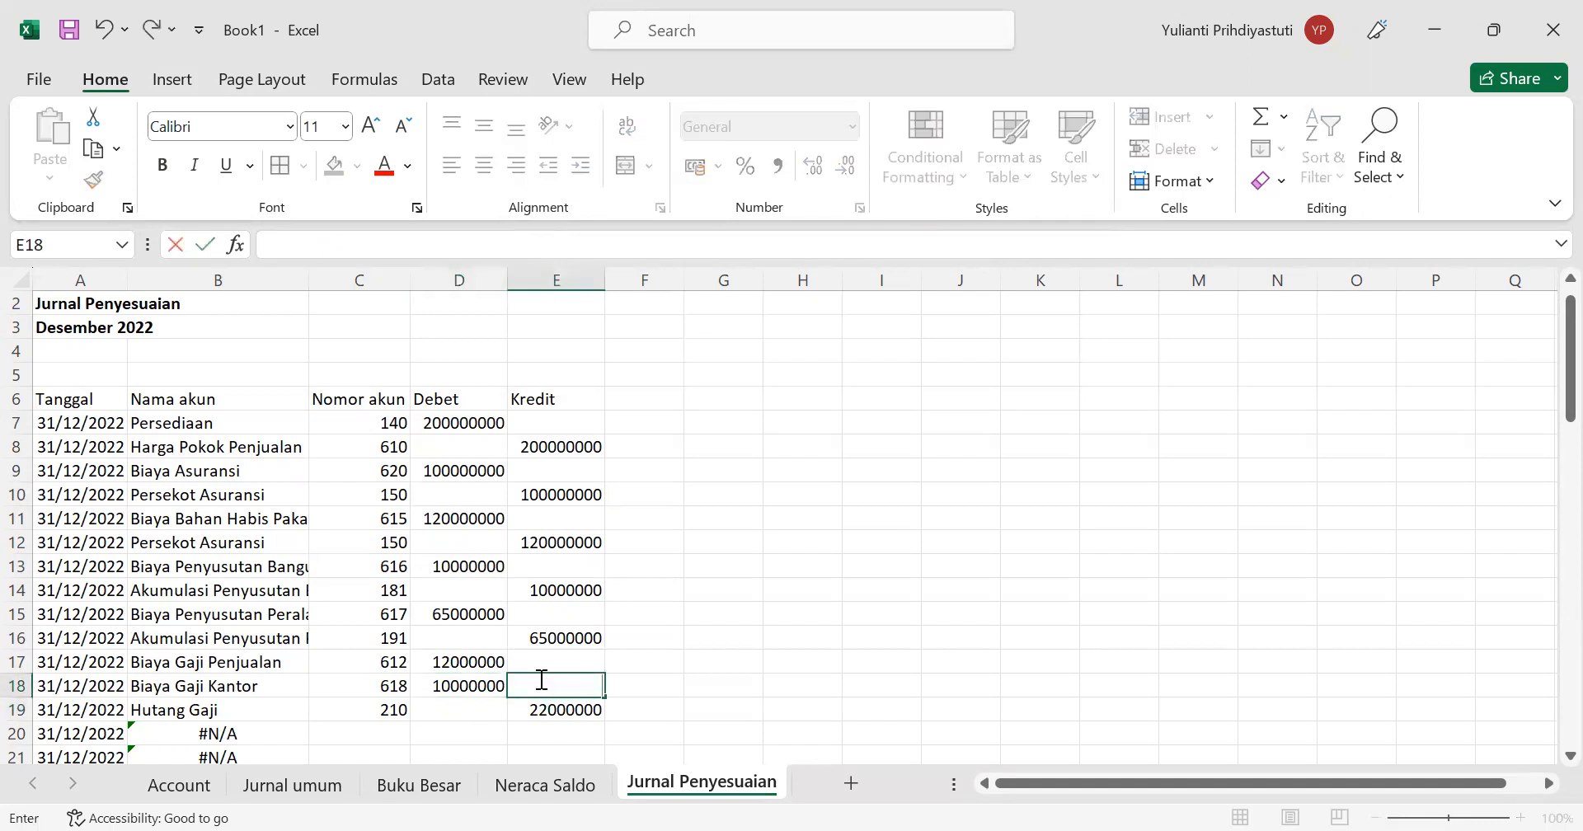
# Step: Check the receivables in Neraca Saldo and record the bad debt expense in row 20 with Nomor akun 611 and a Debet of 15500000
pyautogui.scroll(-1, 540, 678)
pyautogui.click(382, 657)
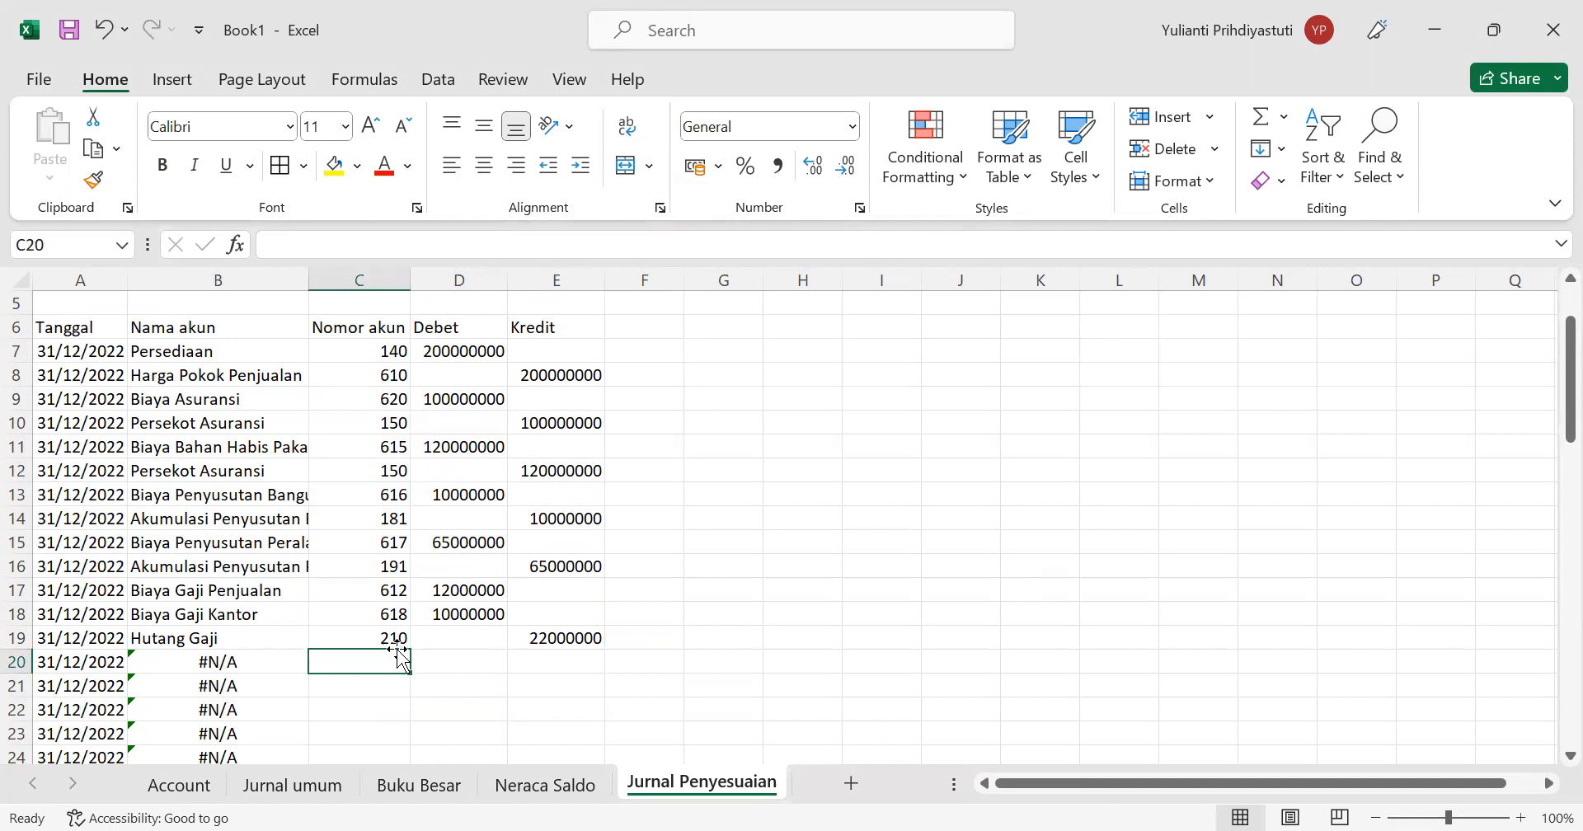
pyautogui.write('611')
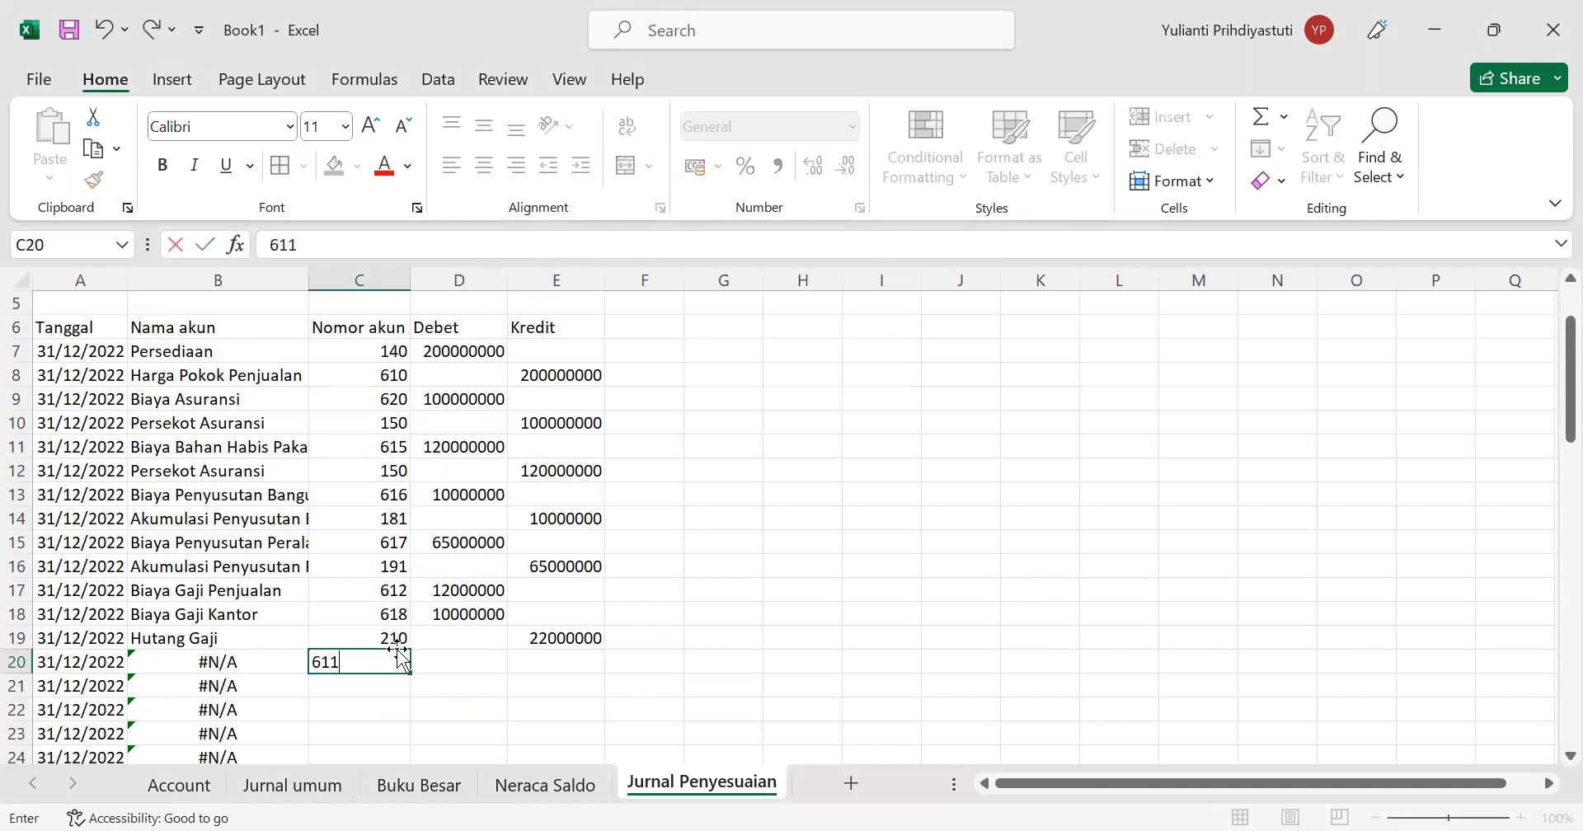
pyautogui.press('Return')
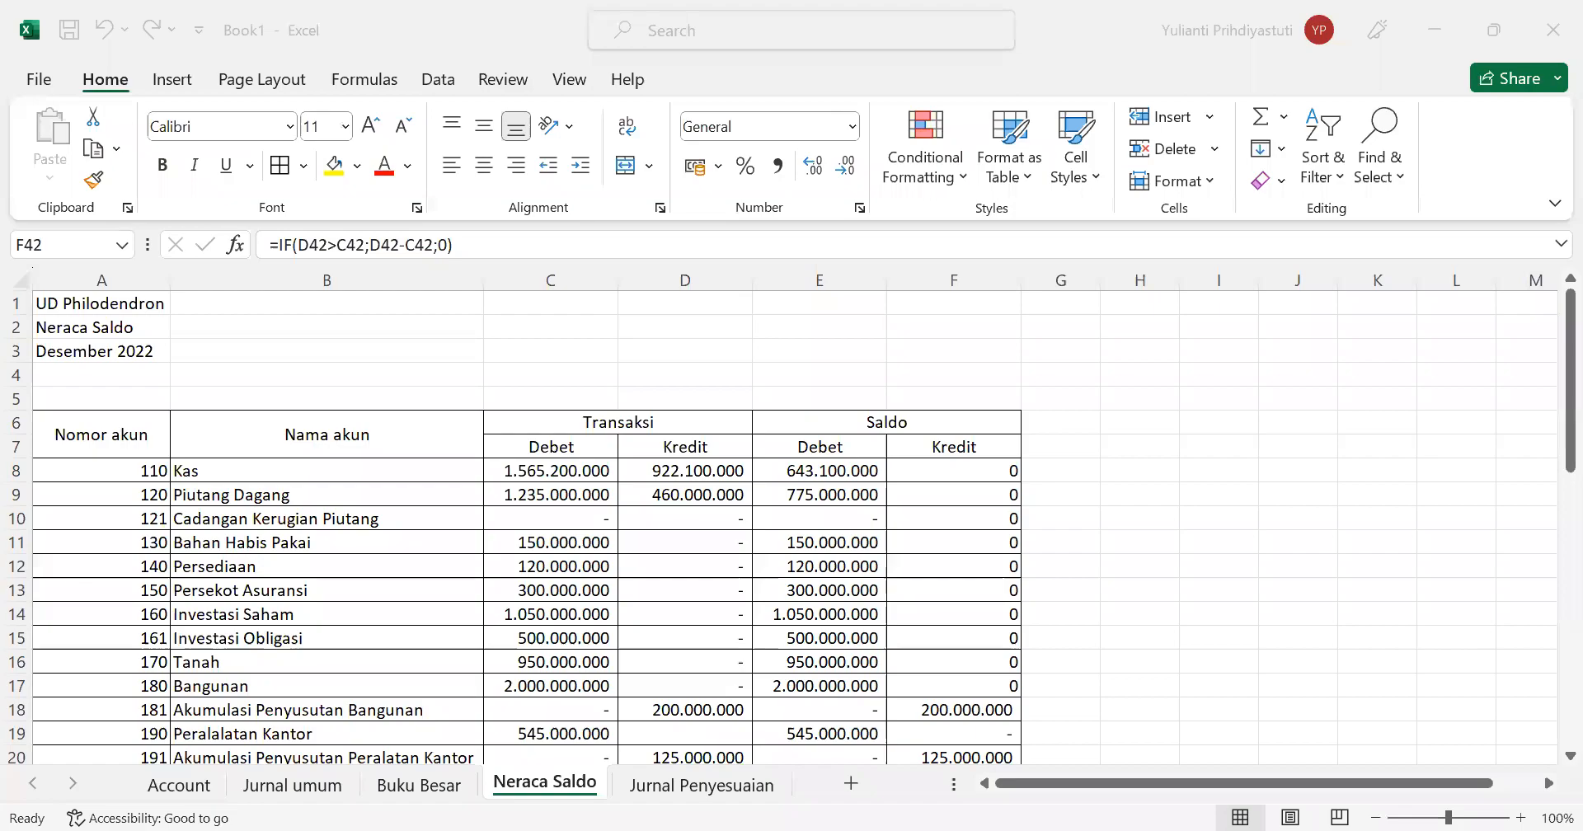
pyautogui.click(752, 793)
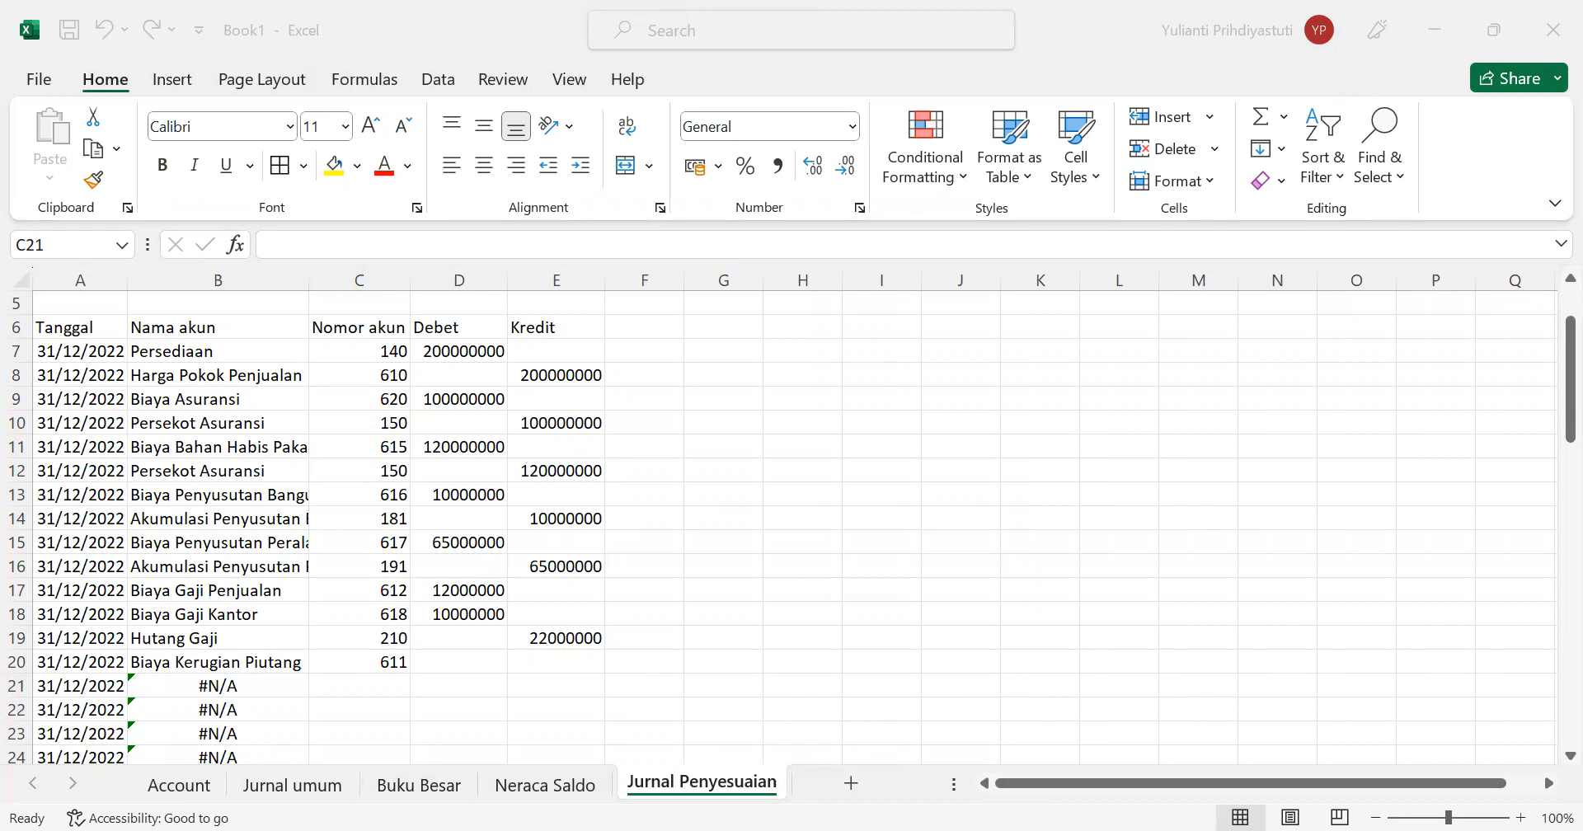
pyautogui.click(582, 785)
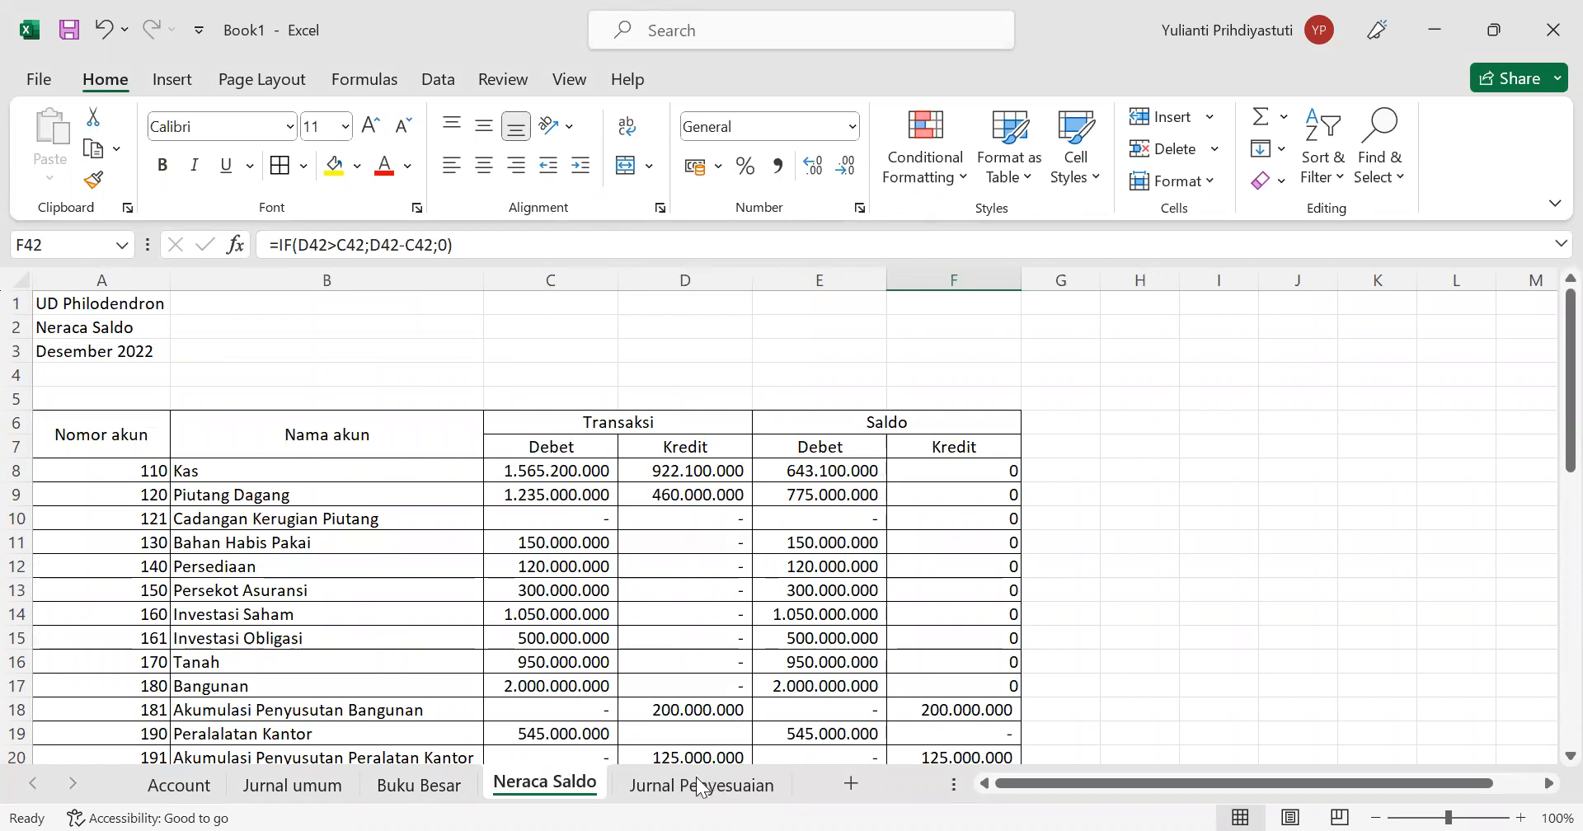
pyautogui.click(700, 786)
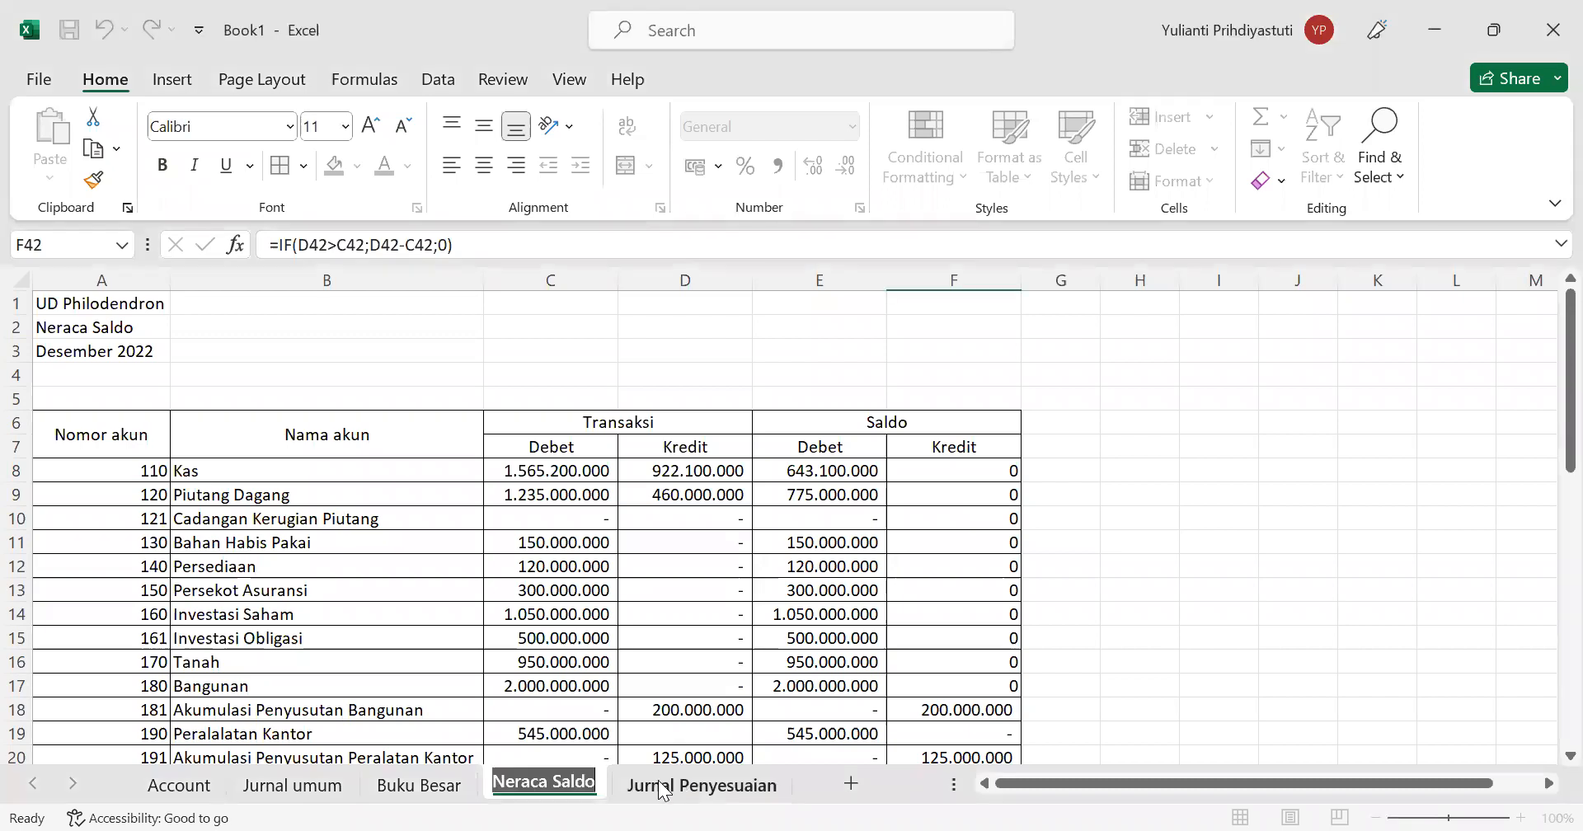
pyautogui.click(676, 785)
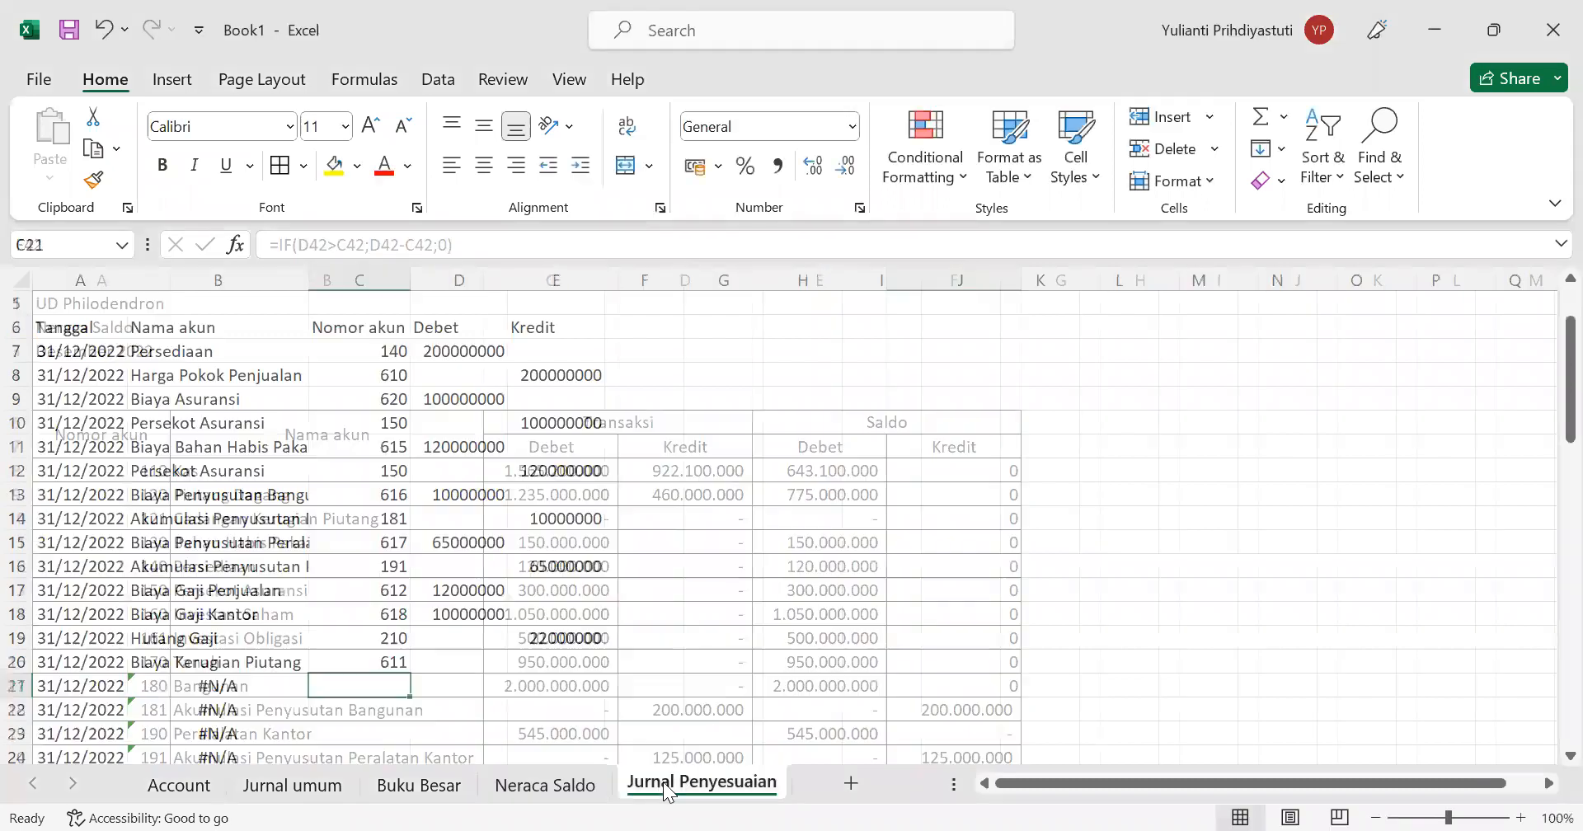
pyautogui.click(467, 662)
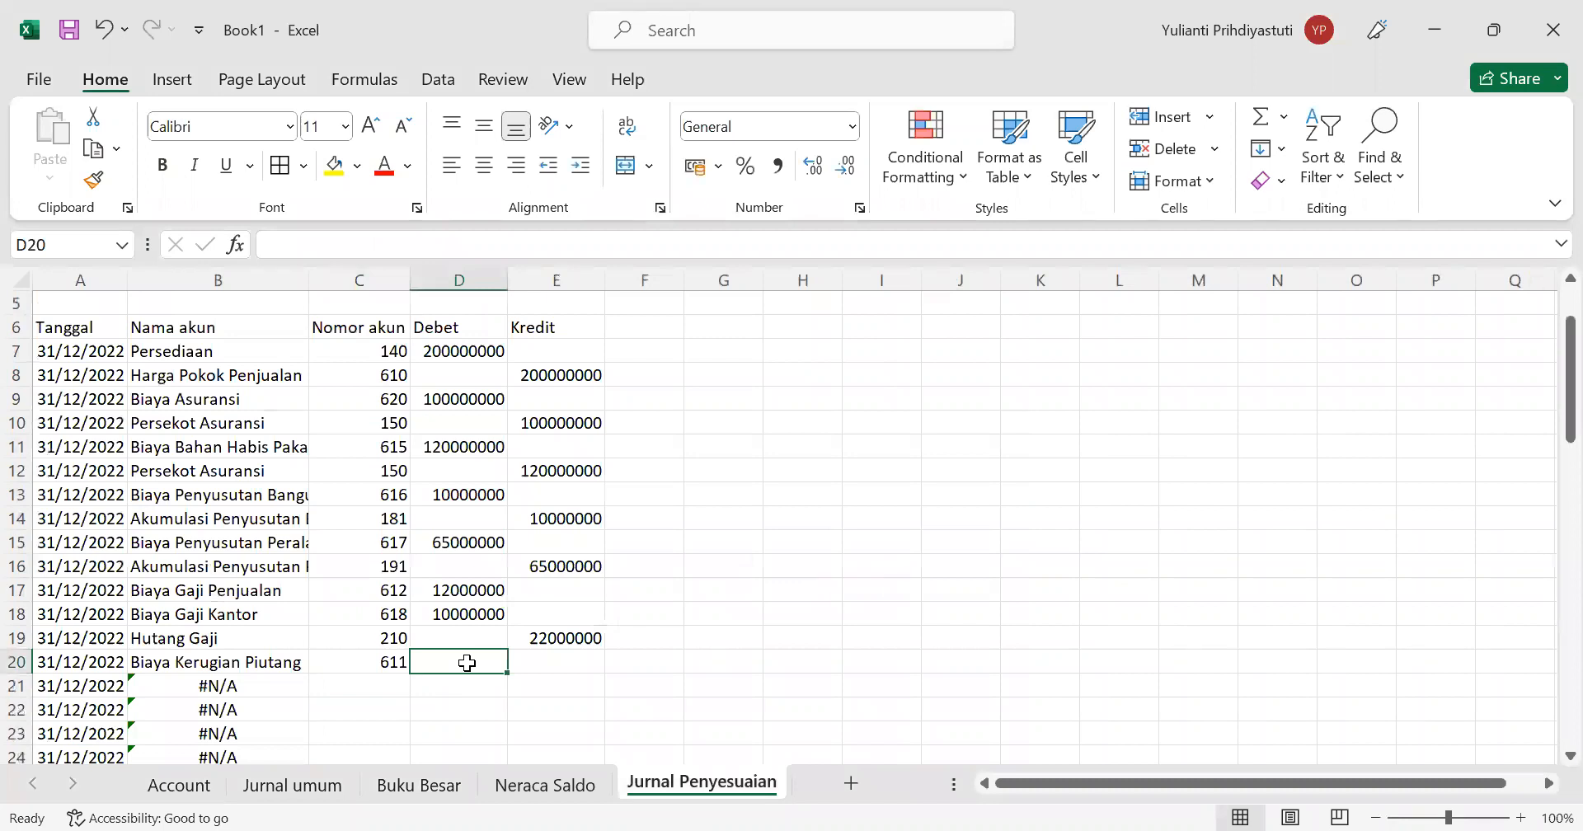
pyautogui.write('1')
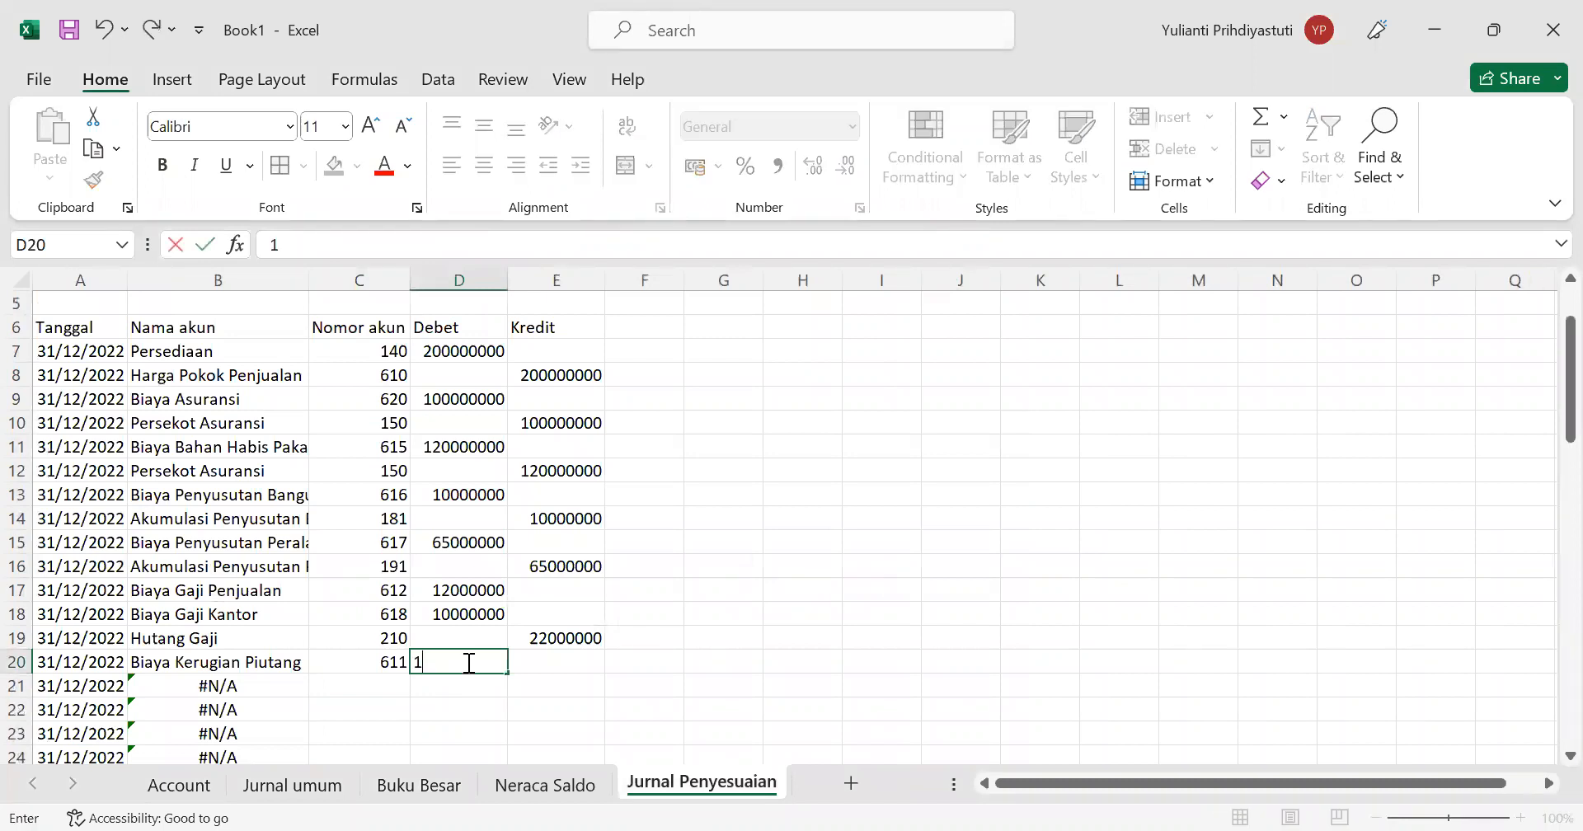
pyautogui.write('5500000')
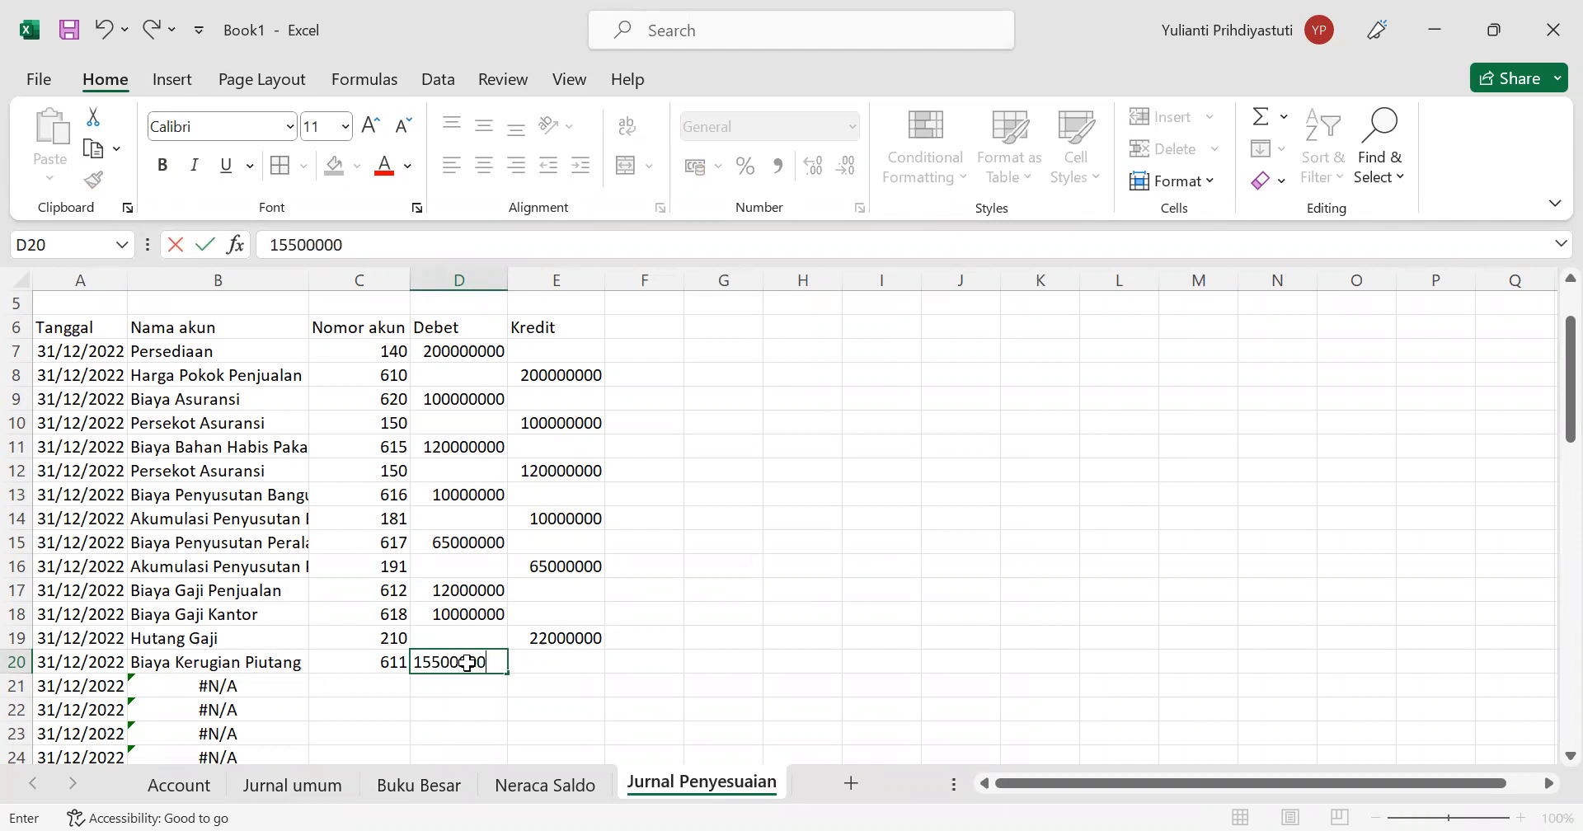
pyautogui.press('Return')
# Step: Enter the allowance for bad debts in row 21 with Nomor akun 121 and a Kredit of 15500000
pyautogui.click(394, 681)
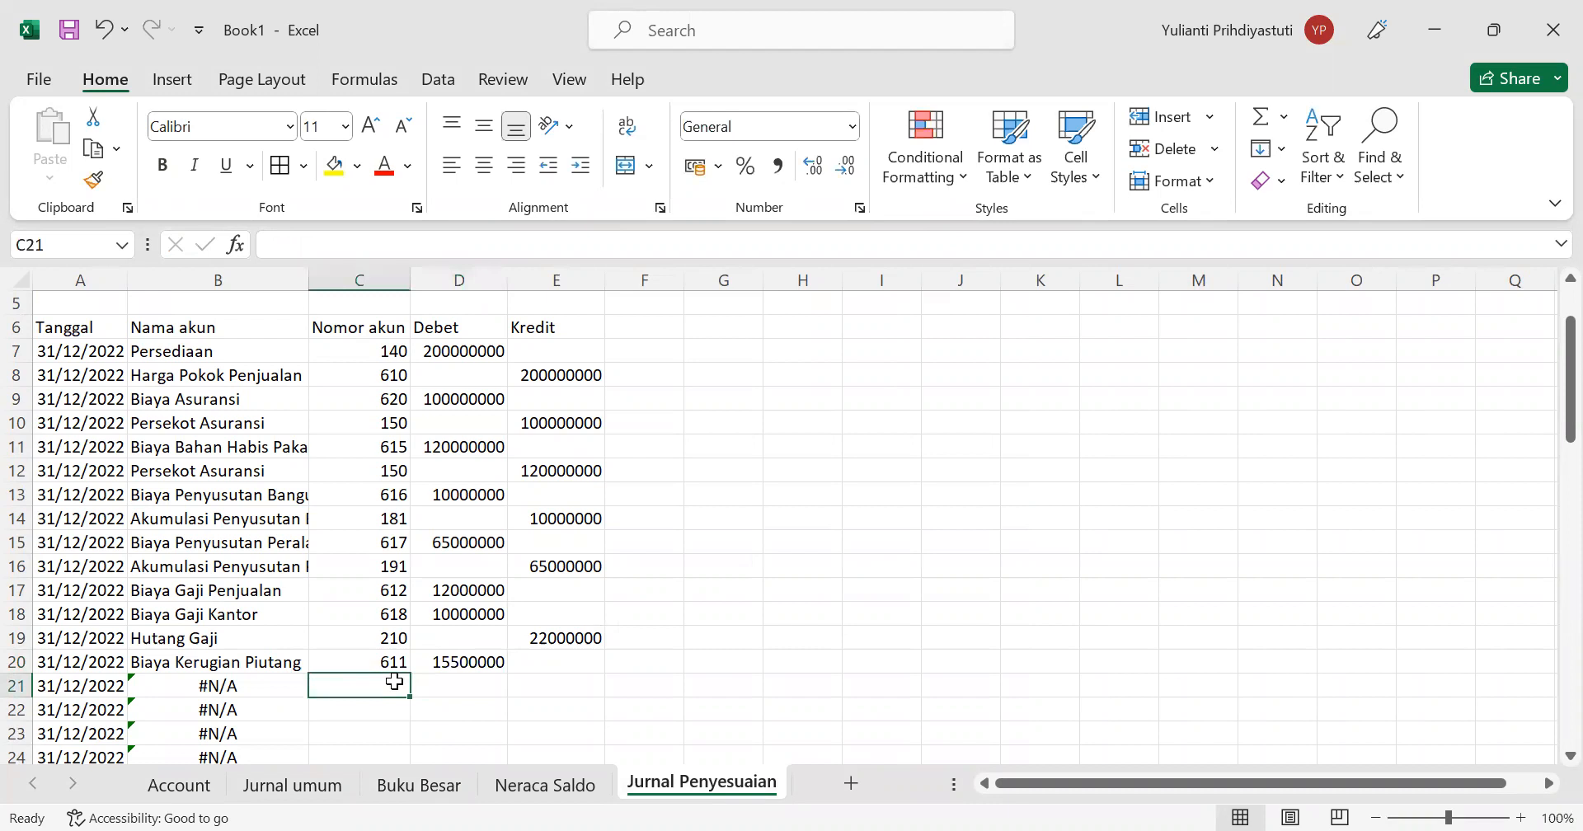
pyautogui.write('121')
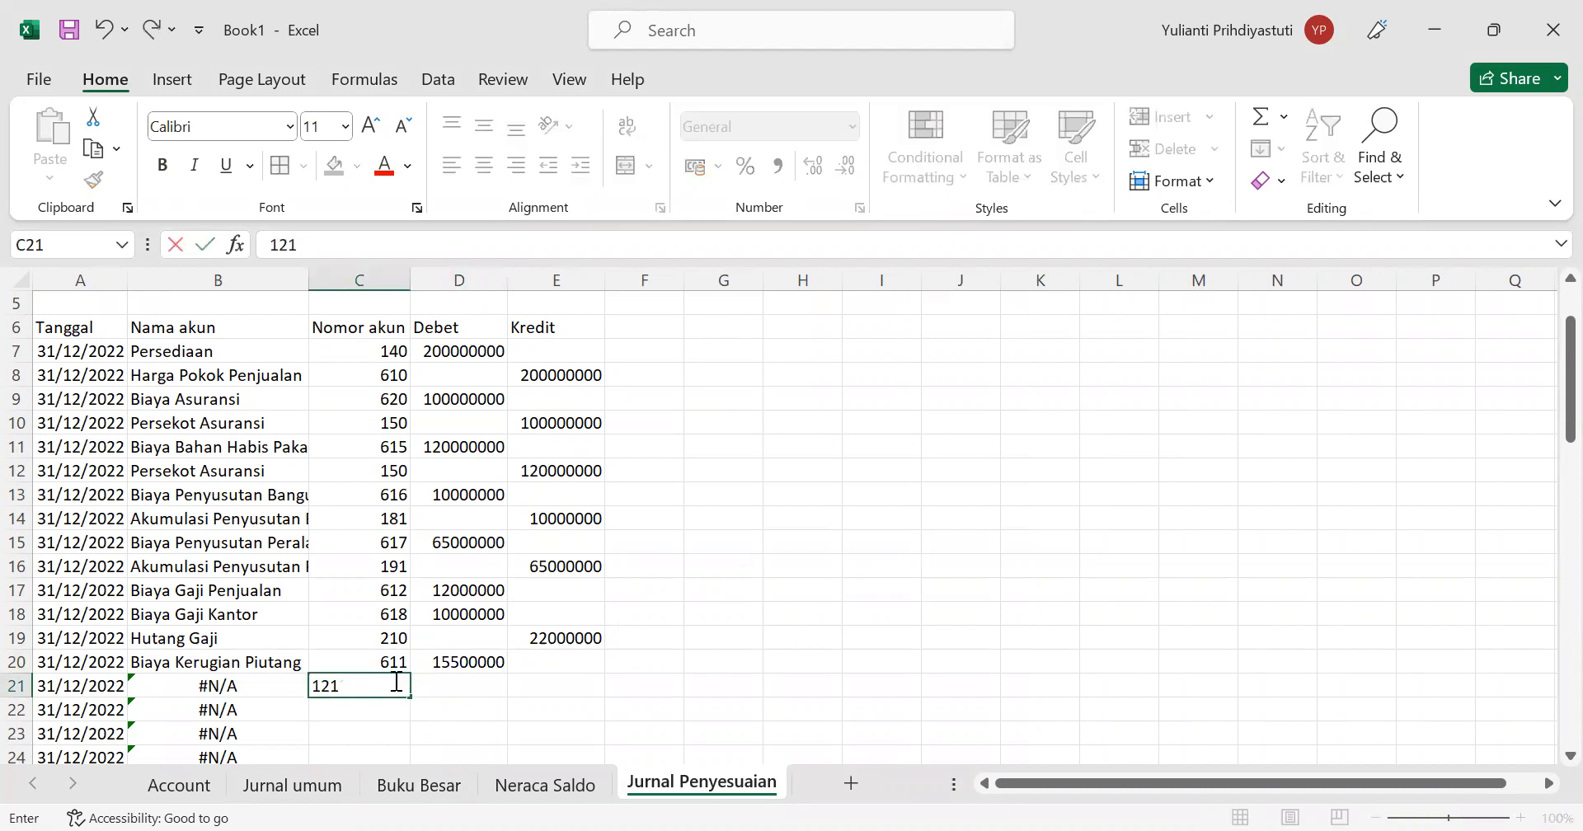
pyautogui.press('Return')
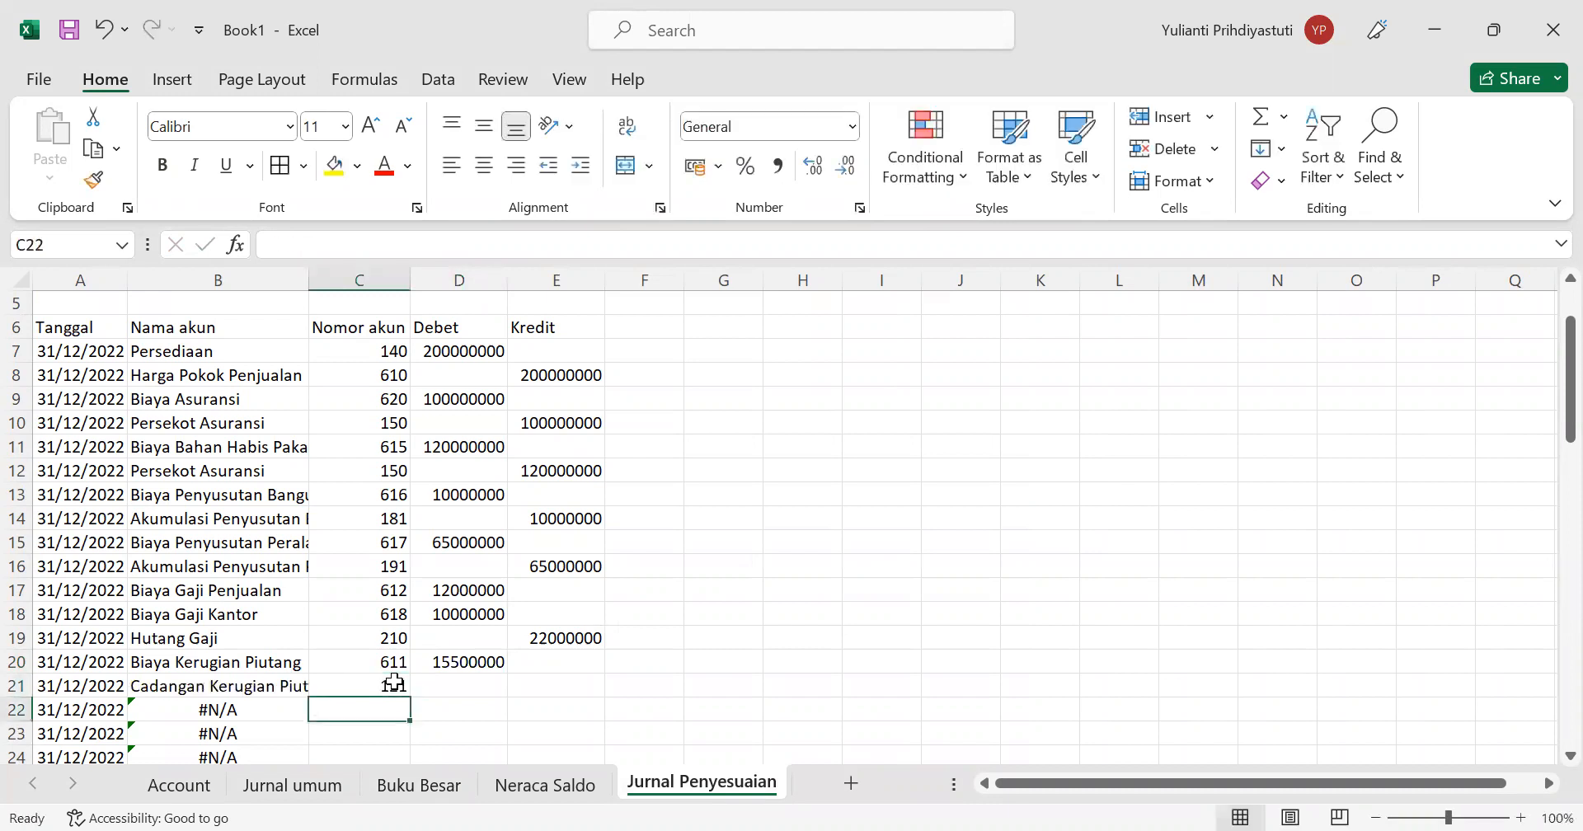
pyautogui.click(559, 683)
pyautogui.write('1')
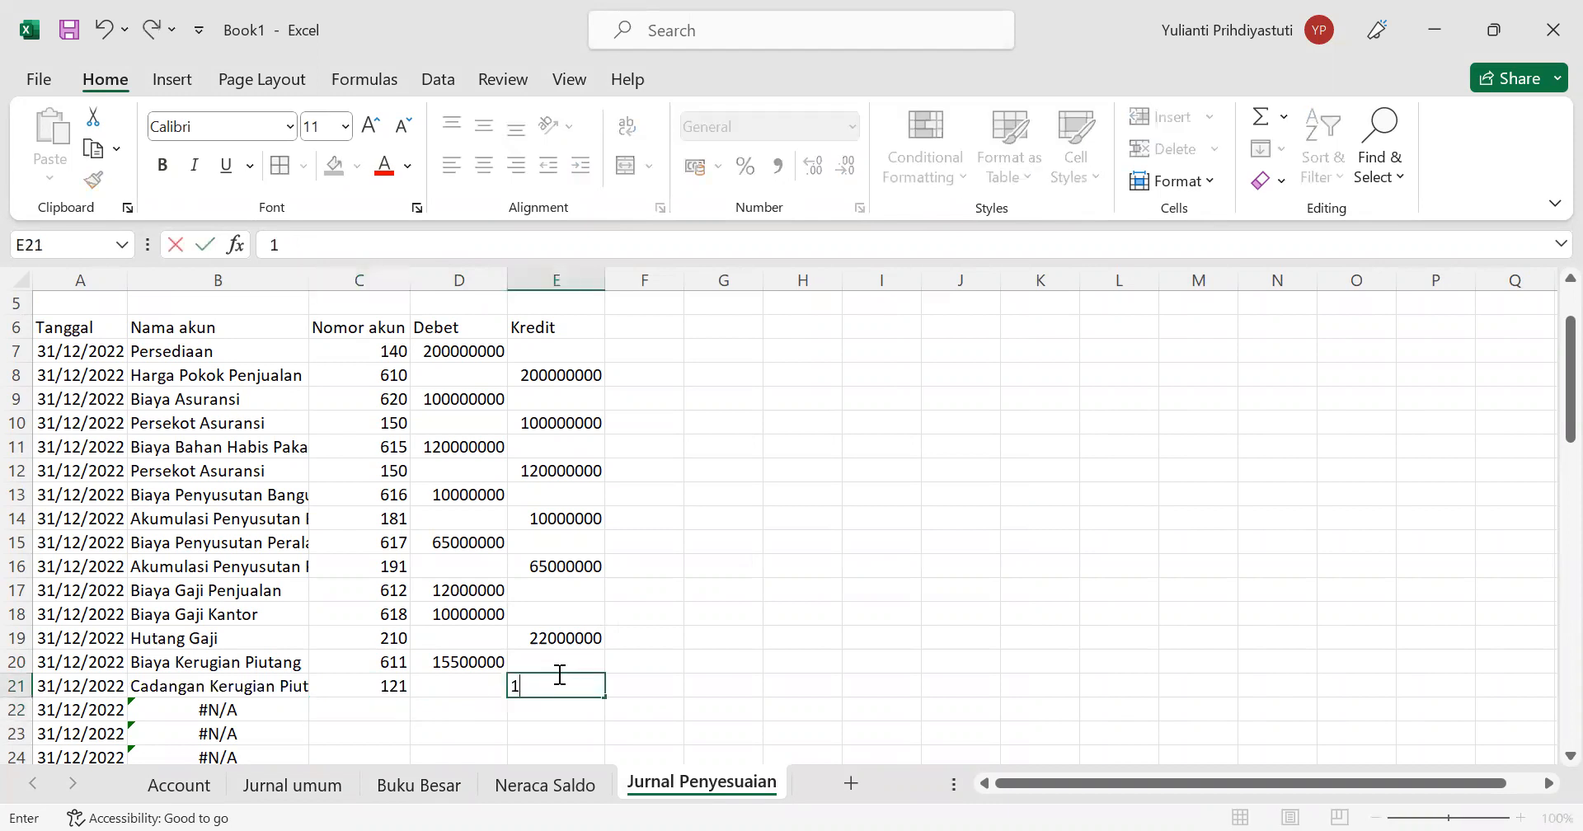
pyautogui.write('5500000')
pyautogui.press('Return')
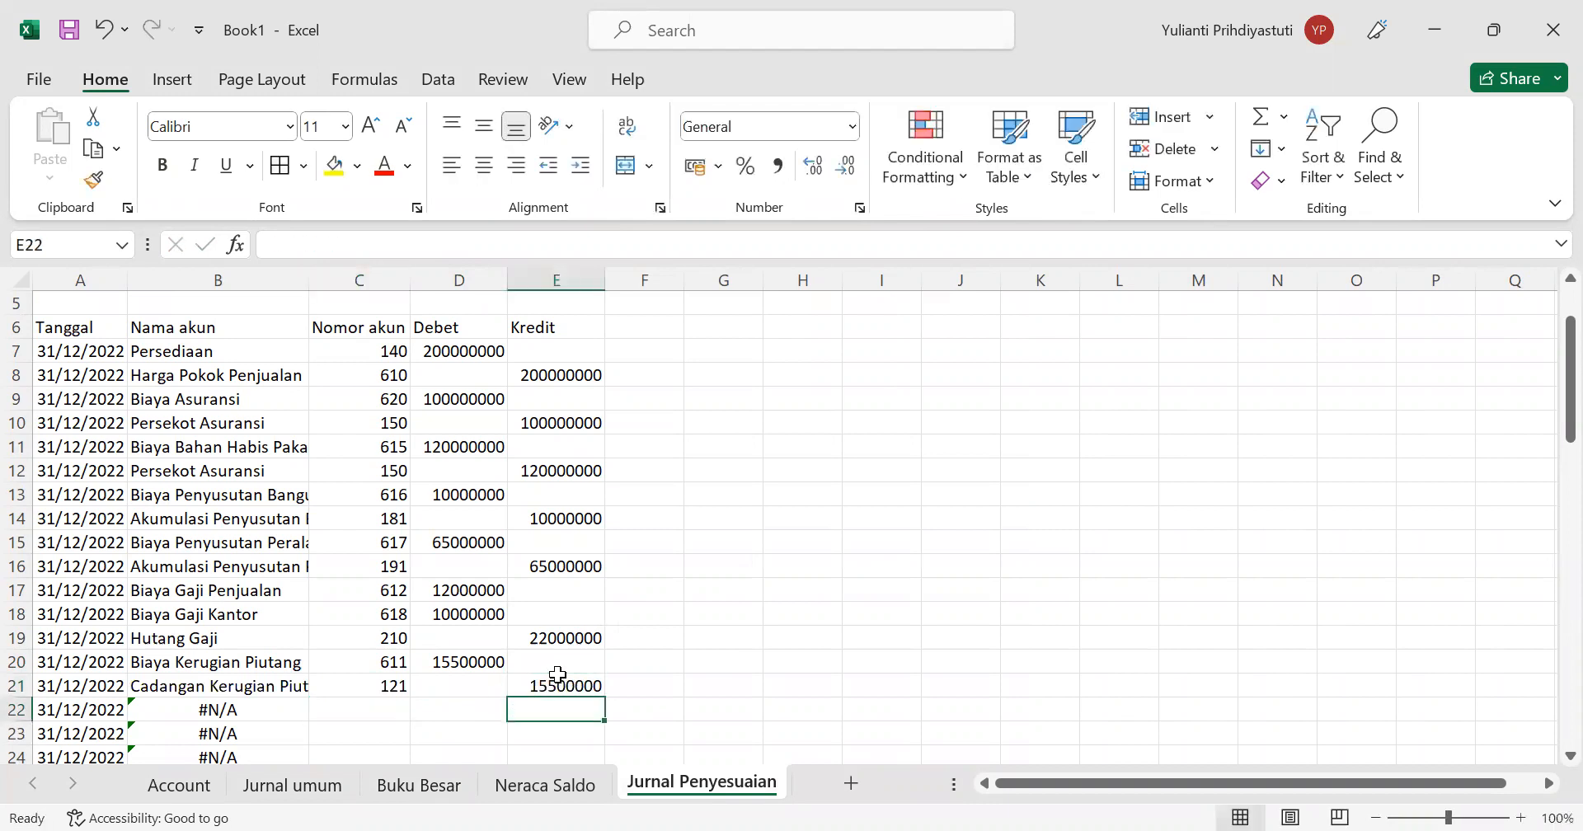
# Step: Record the rent expense in row 22 with Nomor akun 619 and a Debet of 150000000
pyautogui.click(358, 705)
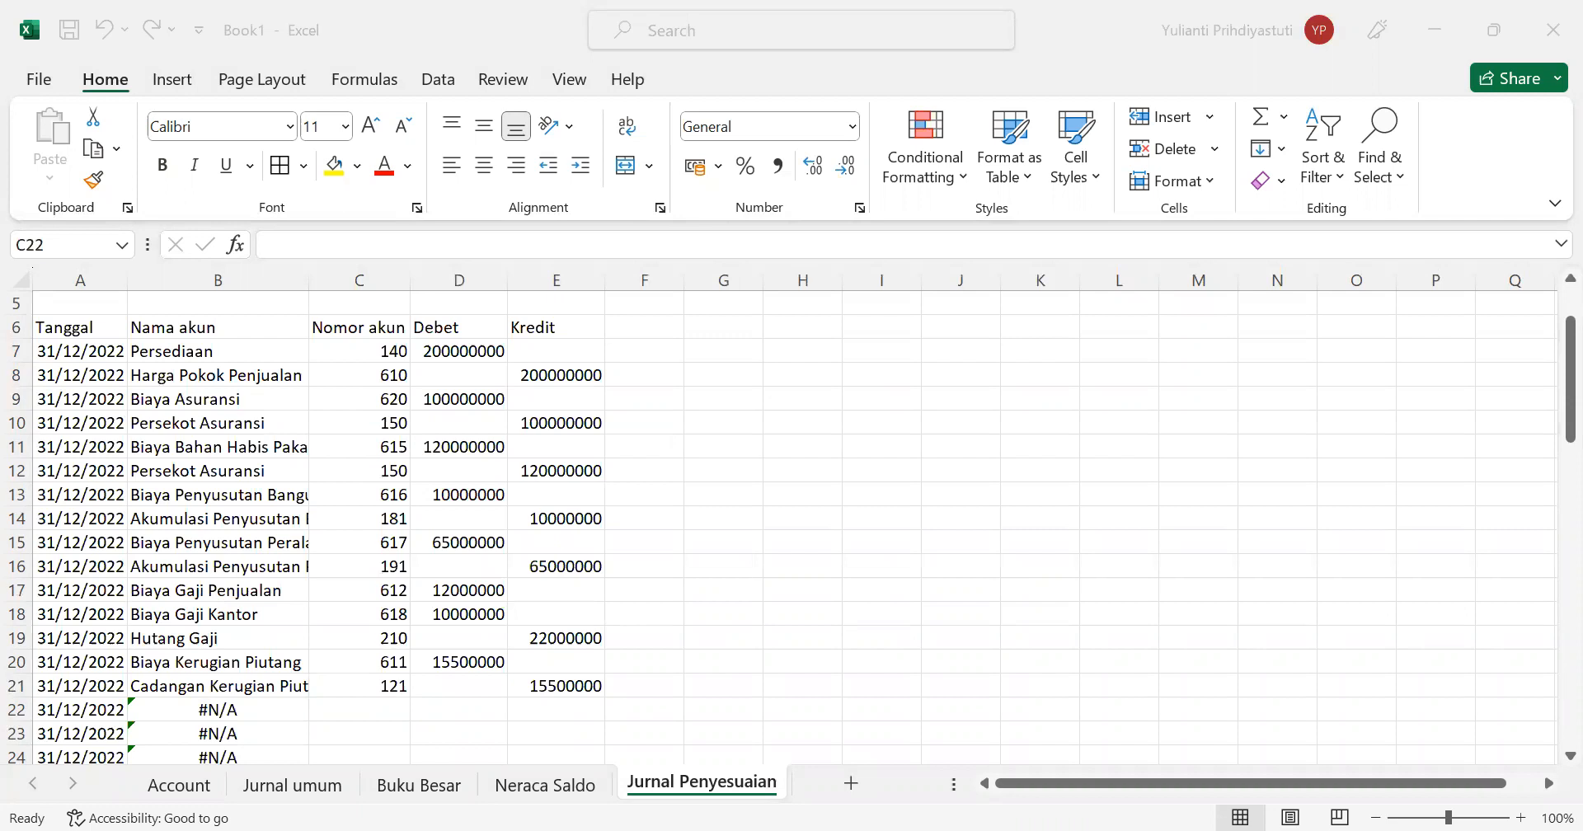
pyautogui.click(437, 689)
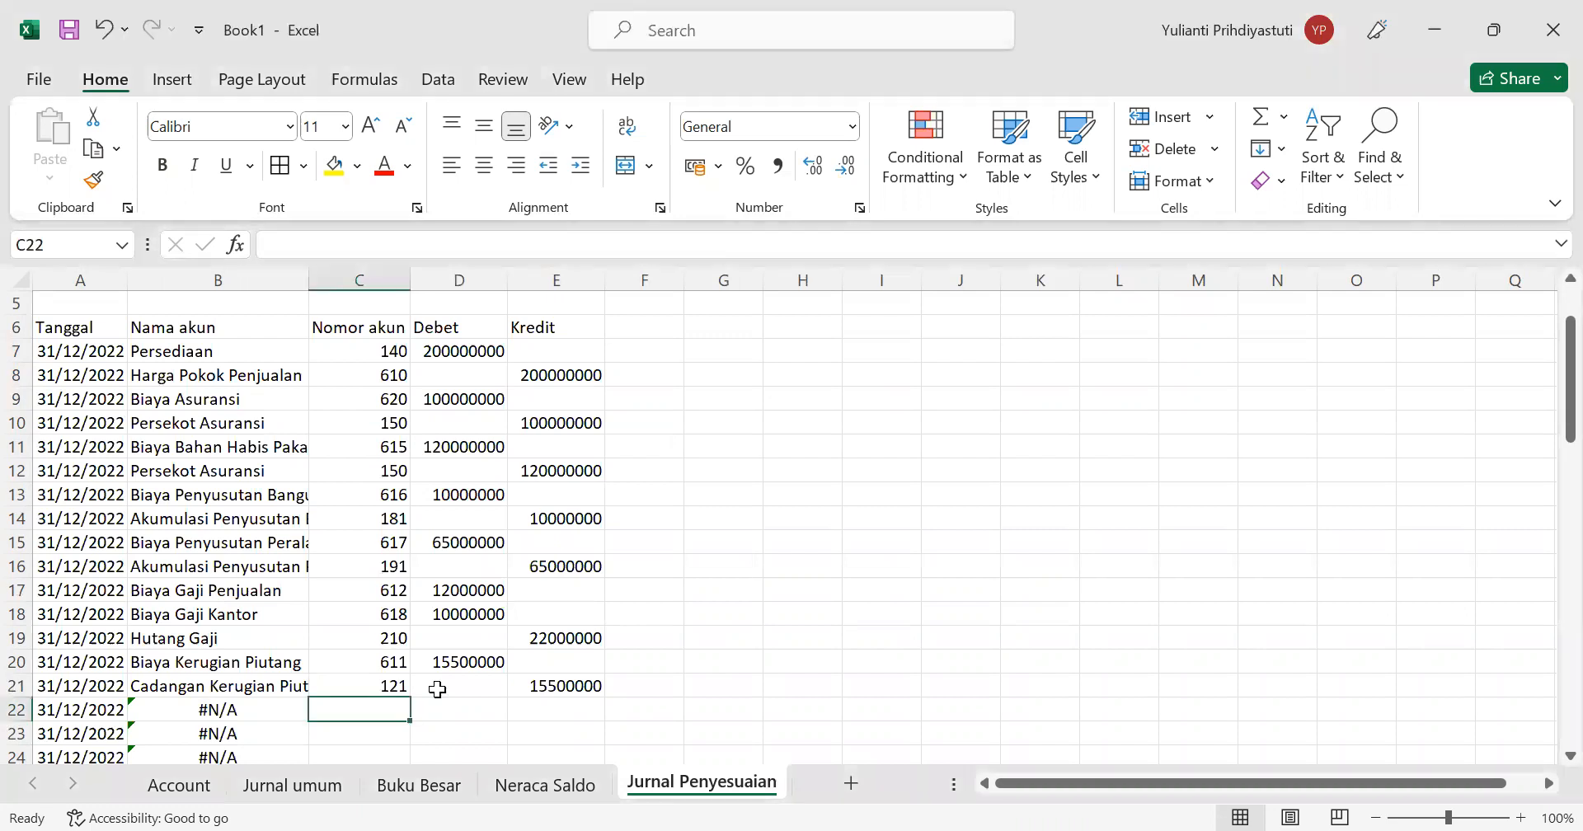
pyautogui.write('619')
pyautogui.press('Return')
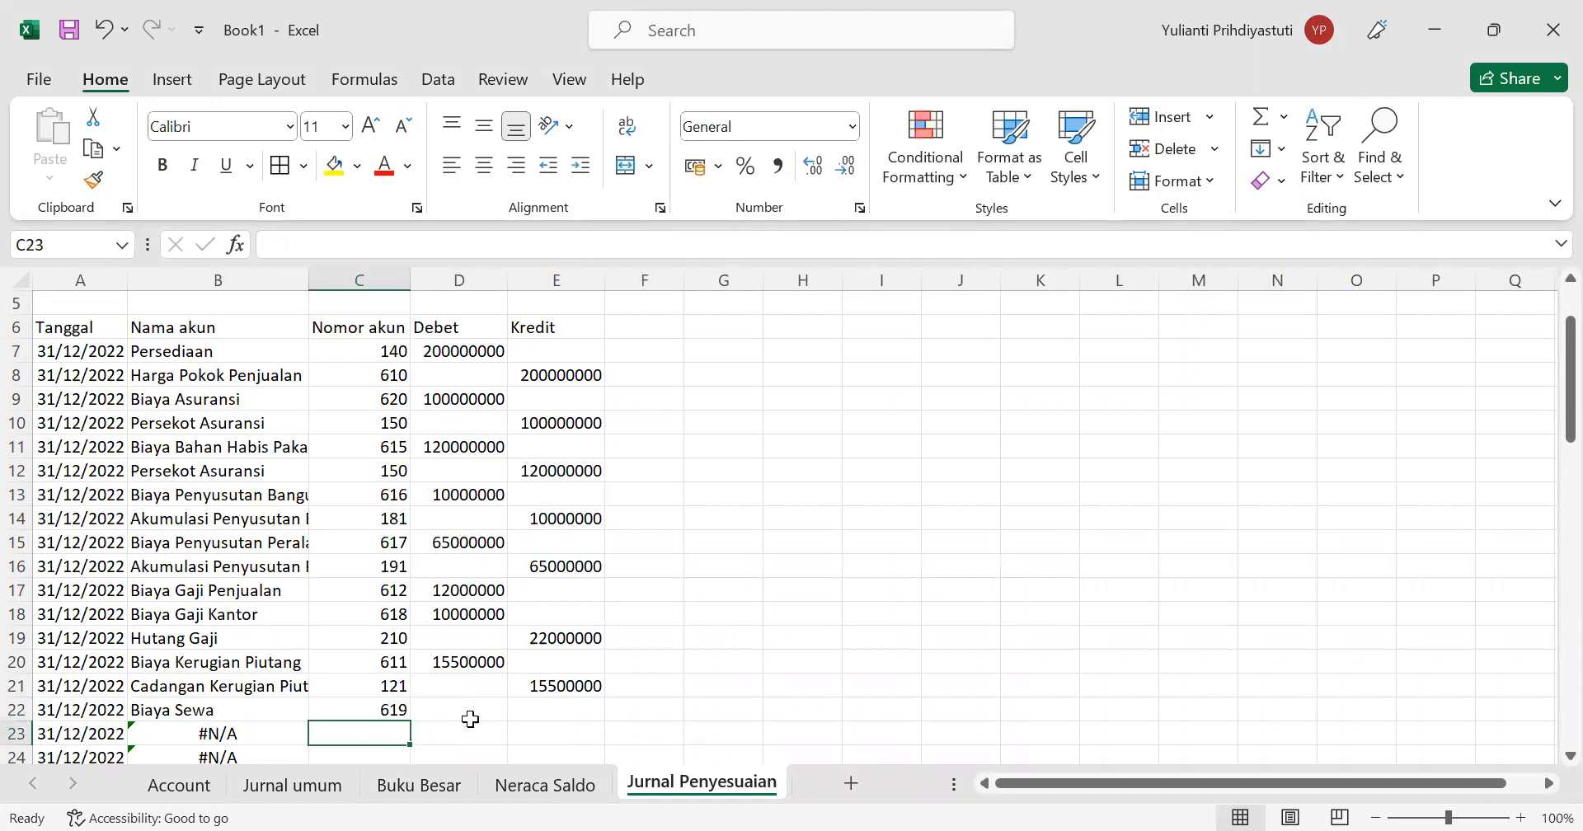
pyautogui.click(471, 714)
pyautogui.write('14')
pyautogui.press('BackSpace')
pyautogui.write('50000000')
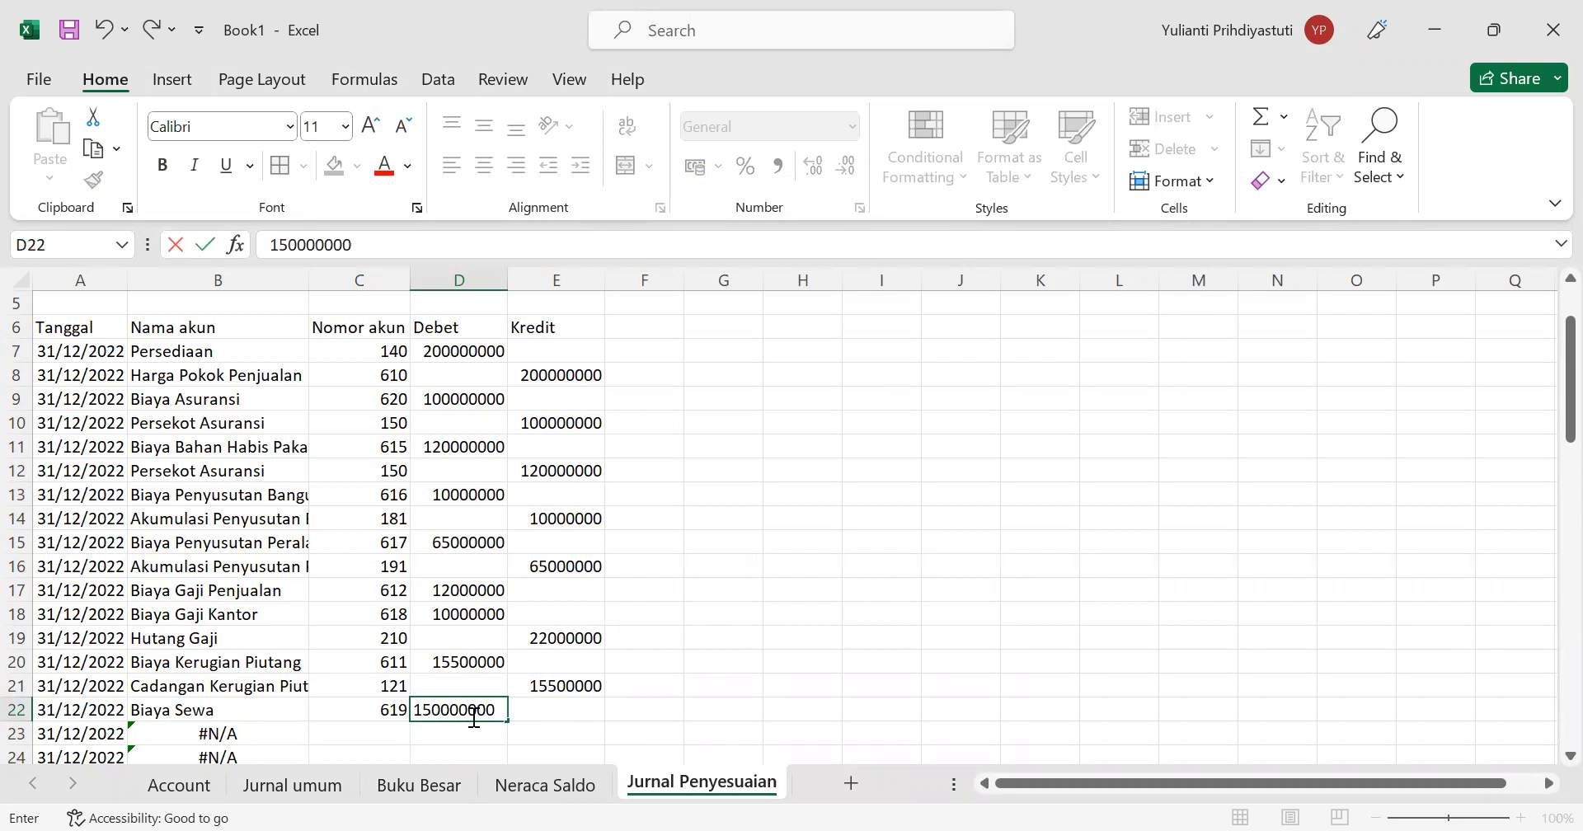
pyautogui.press('Return')
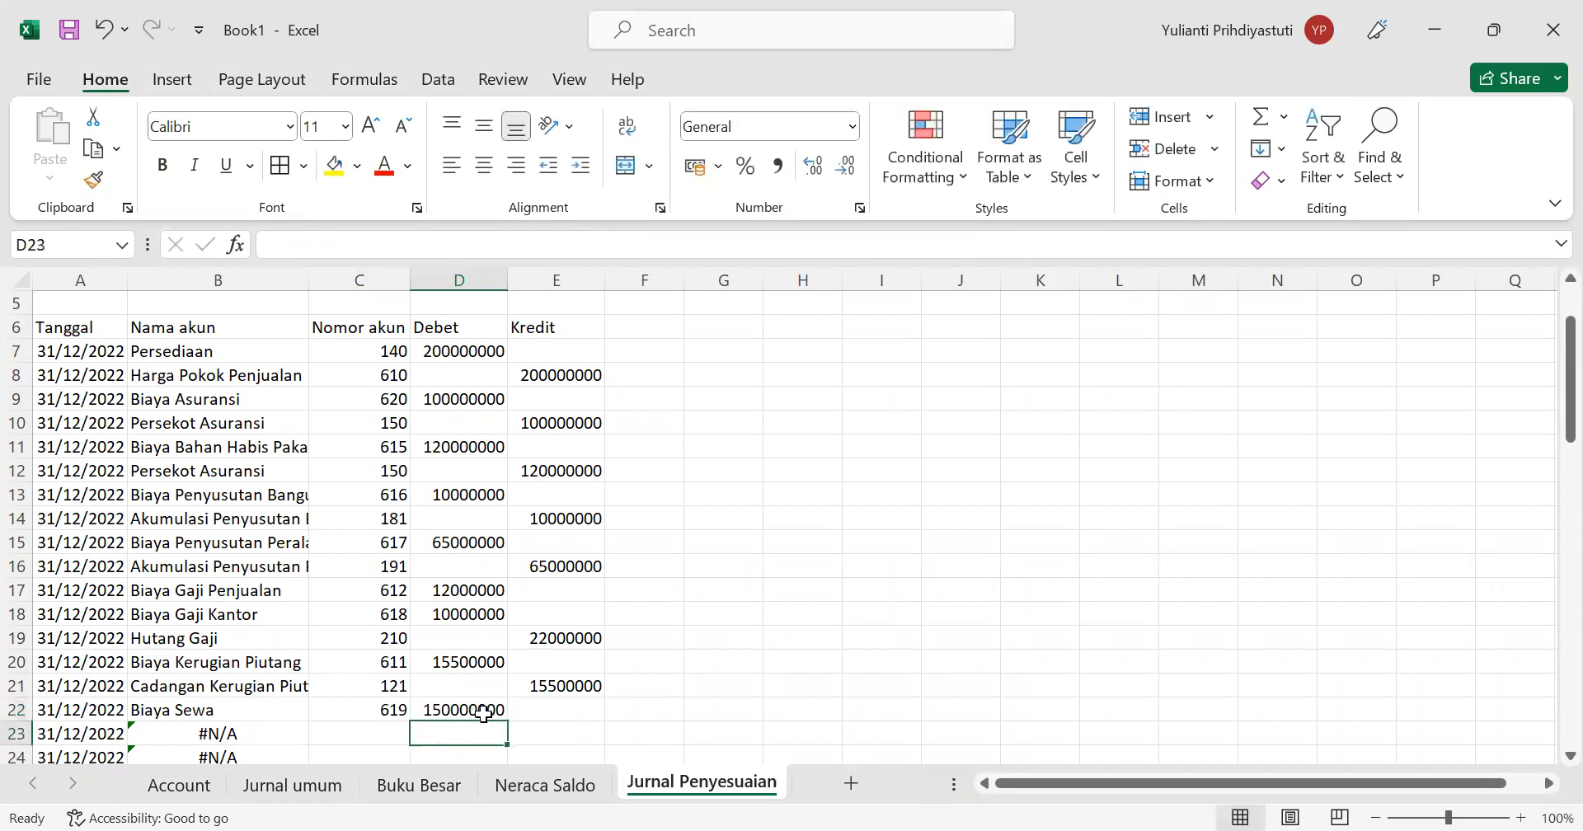
# Step: Enter the cash line in row 23 with Nomor akun 110 and a Kredit of 150000000
pyautogui.click(397, 732)
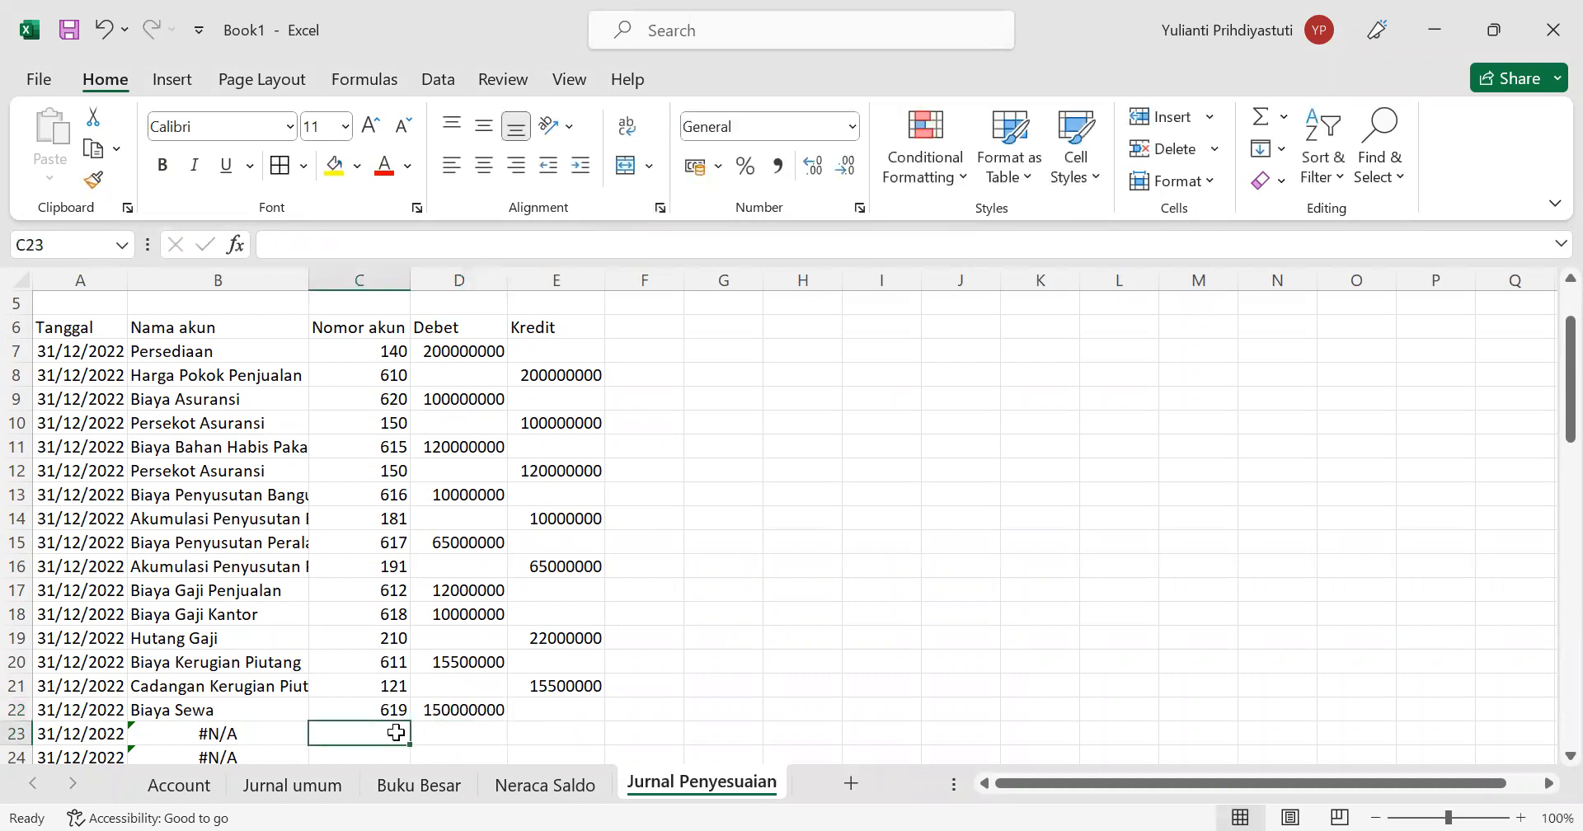
pyautogui.write('110')
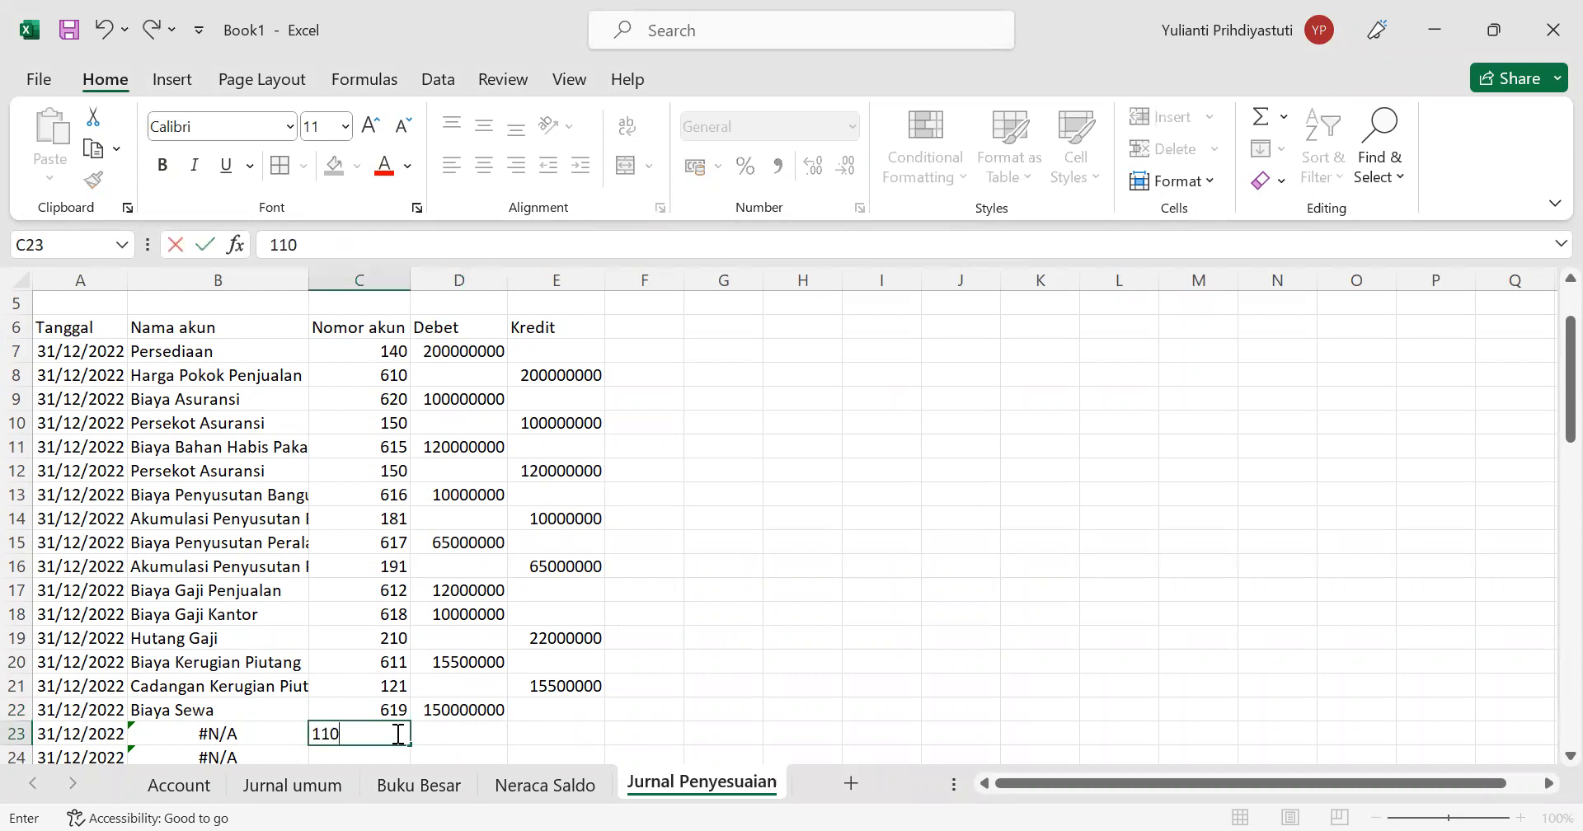
pyautogui.click(521, 730)
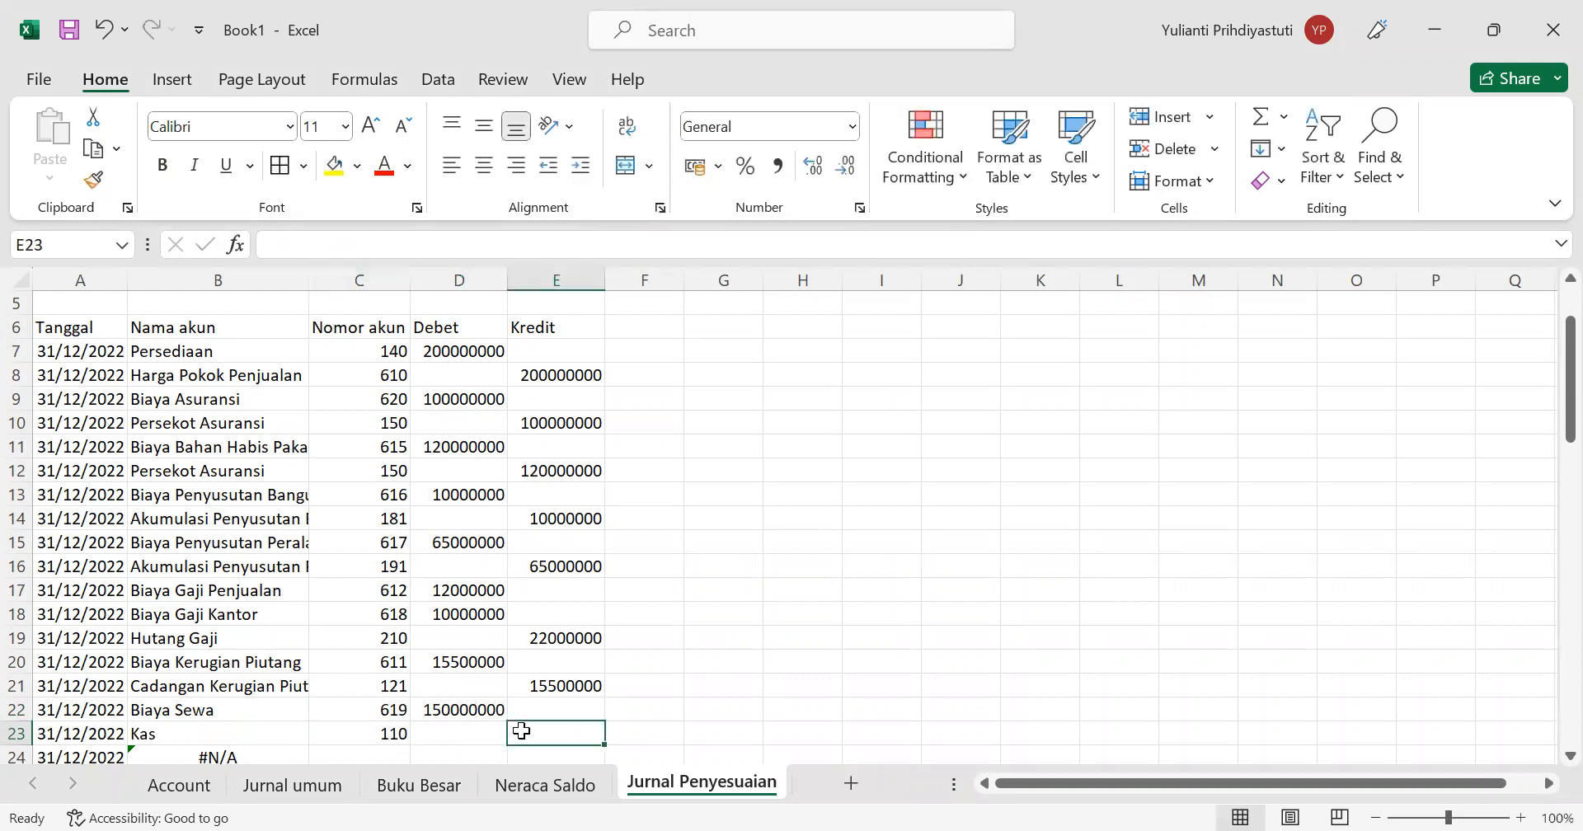
pyautogui.write('150000000')
pyautogui.press('Return')
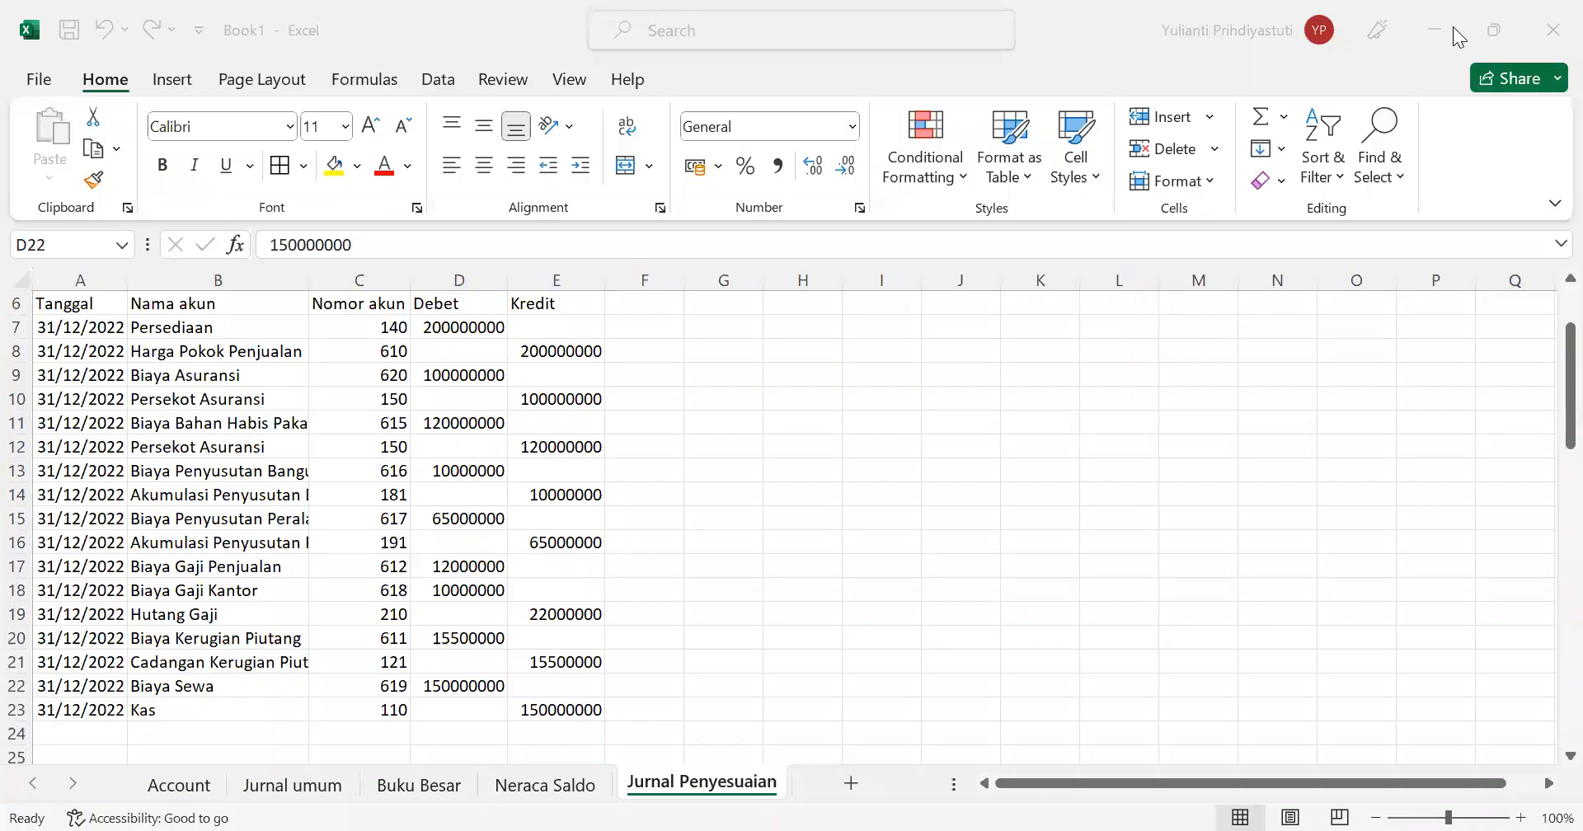
# Step: Label row 24 below the last entry as Total in the Tanggal column
pyautogui.click(452, 447)
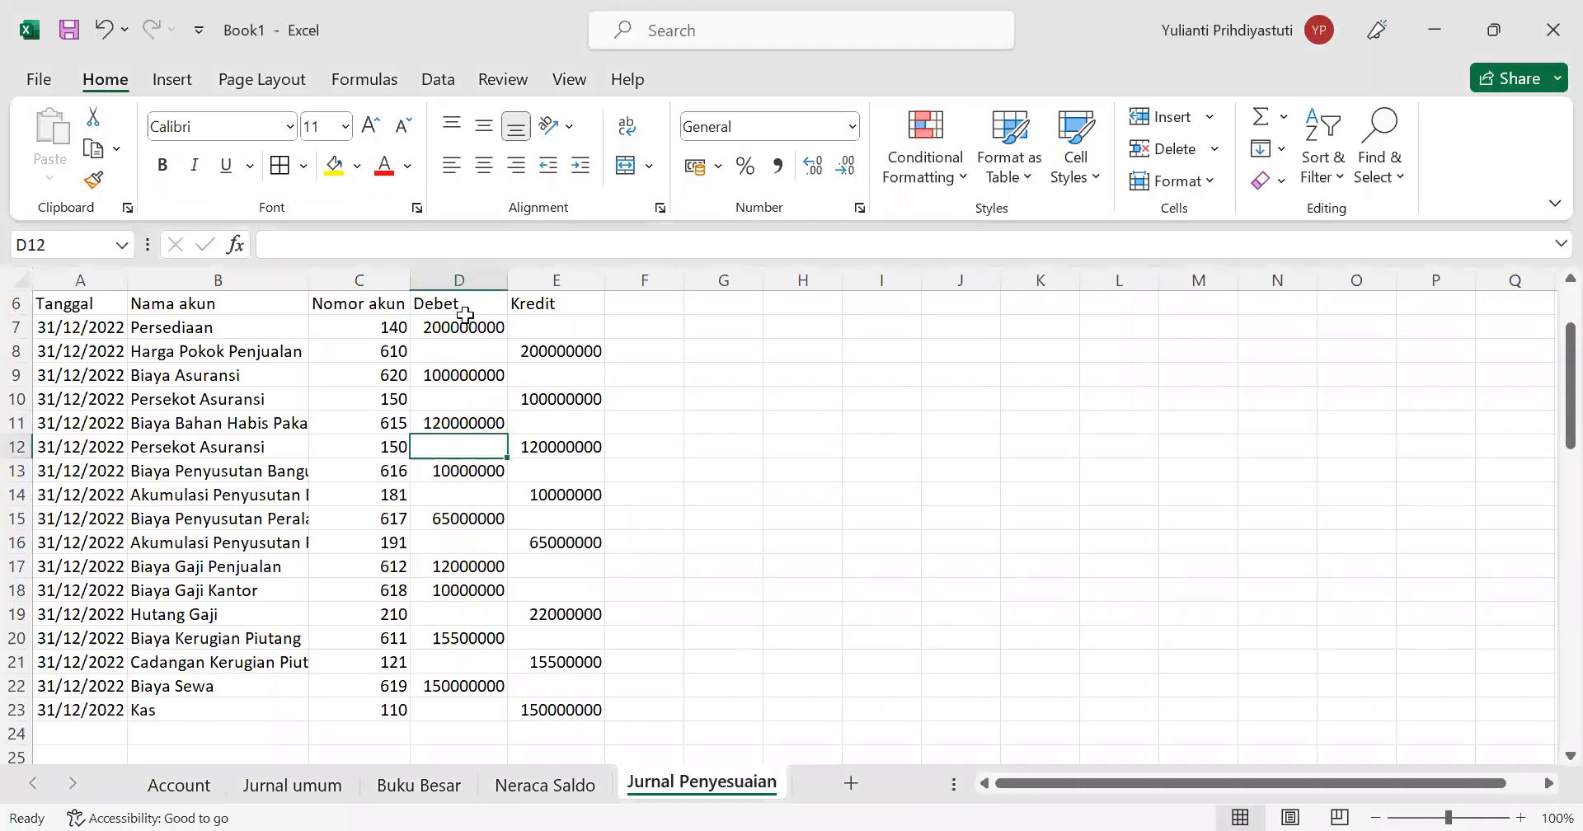
pyautogui.click(102, 732)
pyautogui.write('Total')
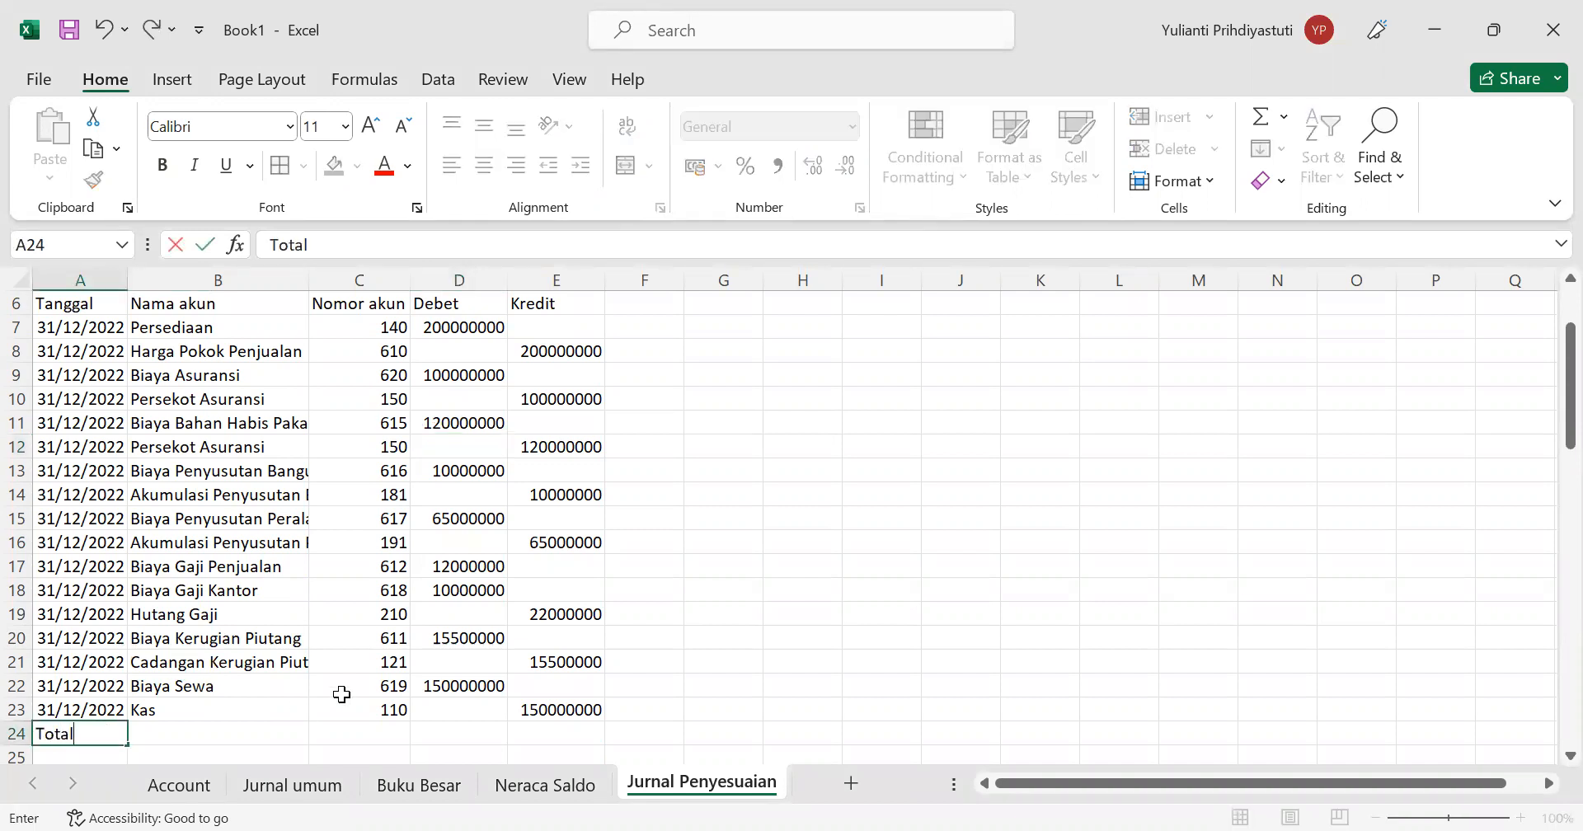
# Step: Total the Debet column in cell D24 with a SUM formula covering D7 through D22
pyautogui.click(454, 740)
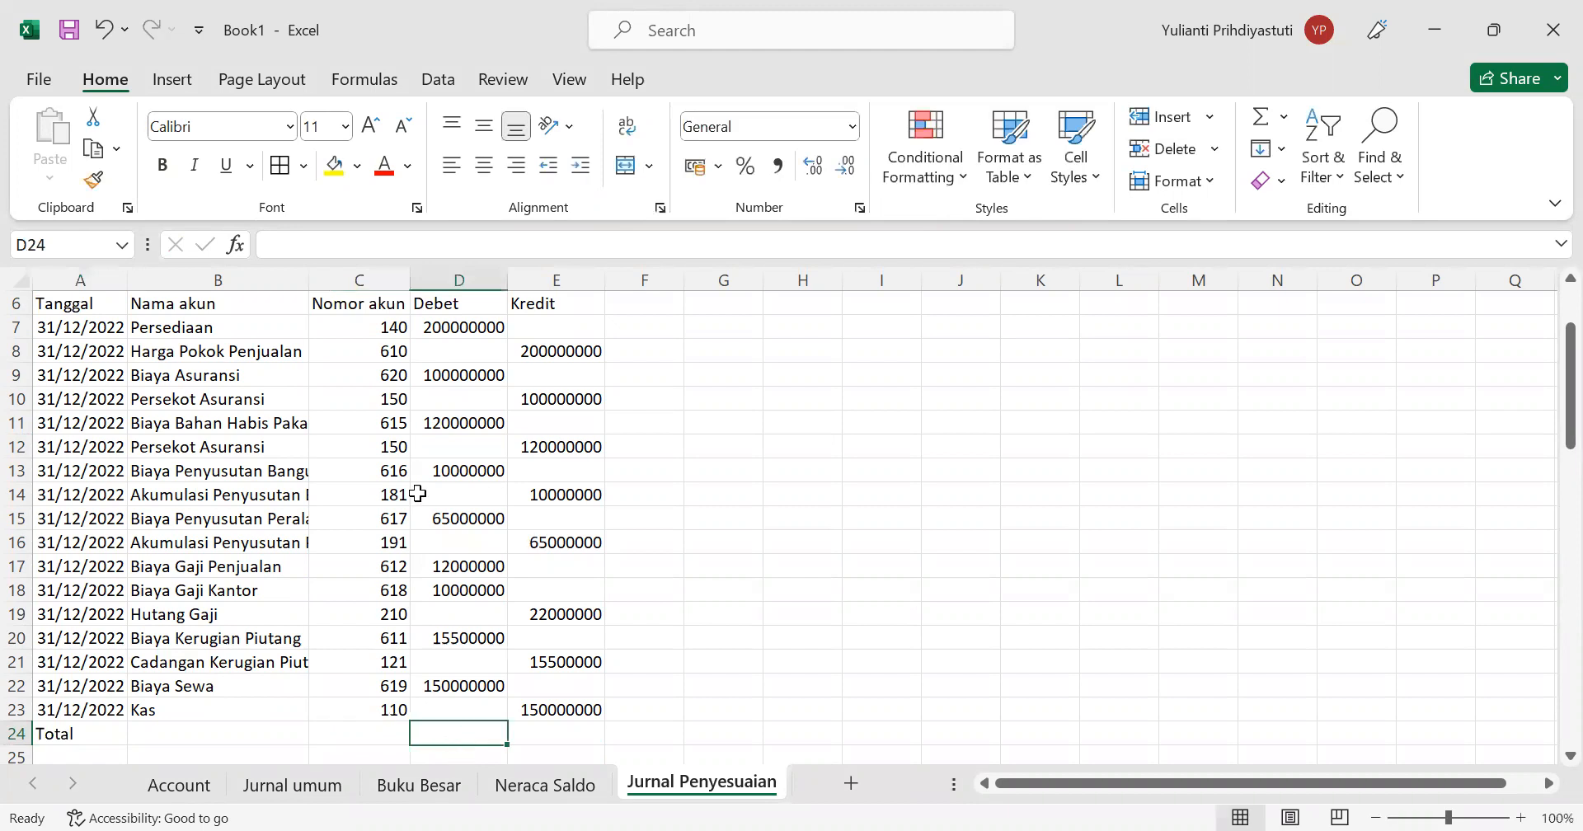
pyautogui.click(439, 323)
pyautogui.click(469, 353)
pyautogui.click(460, 716)
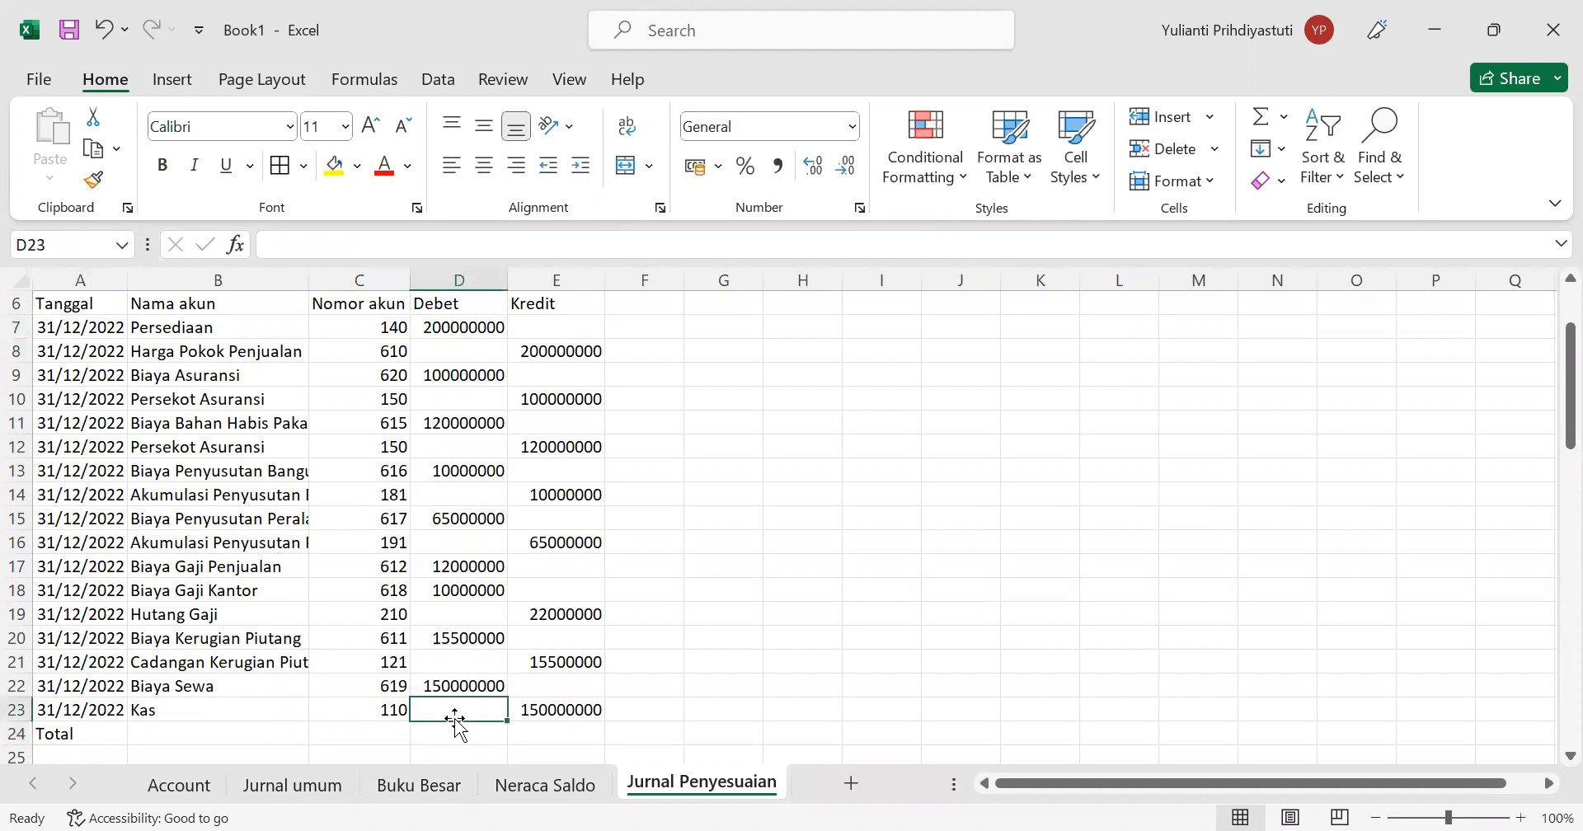
pyautogui.click(463, 728)
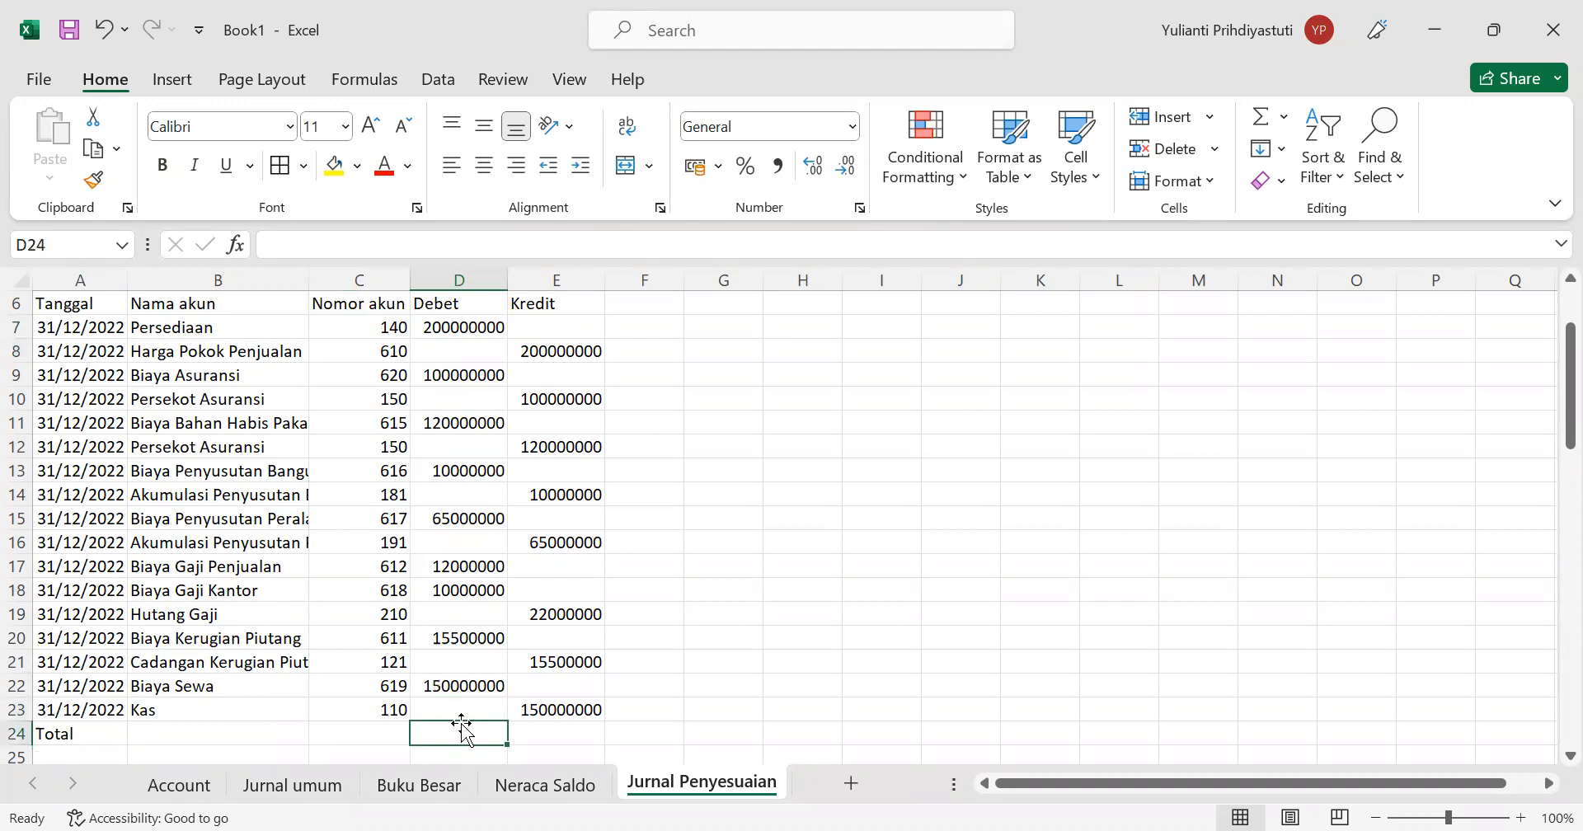
pyautogui.write('=')
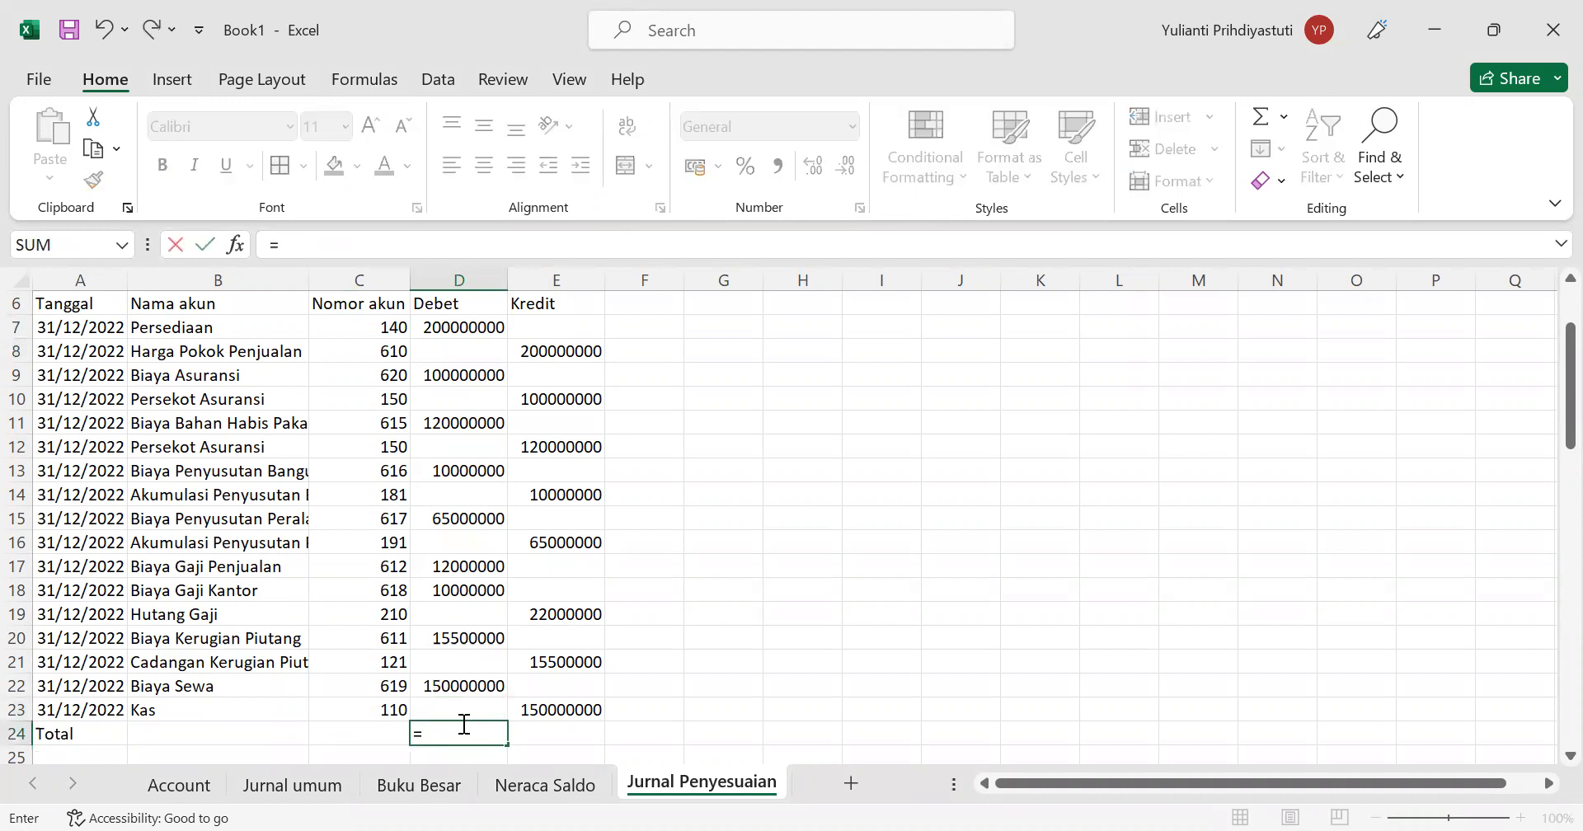
pyautogui.write('sum(')
pyautogui.click(436, 326)
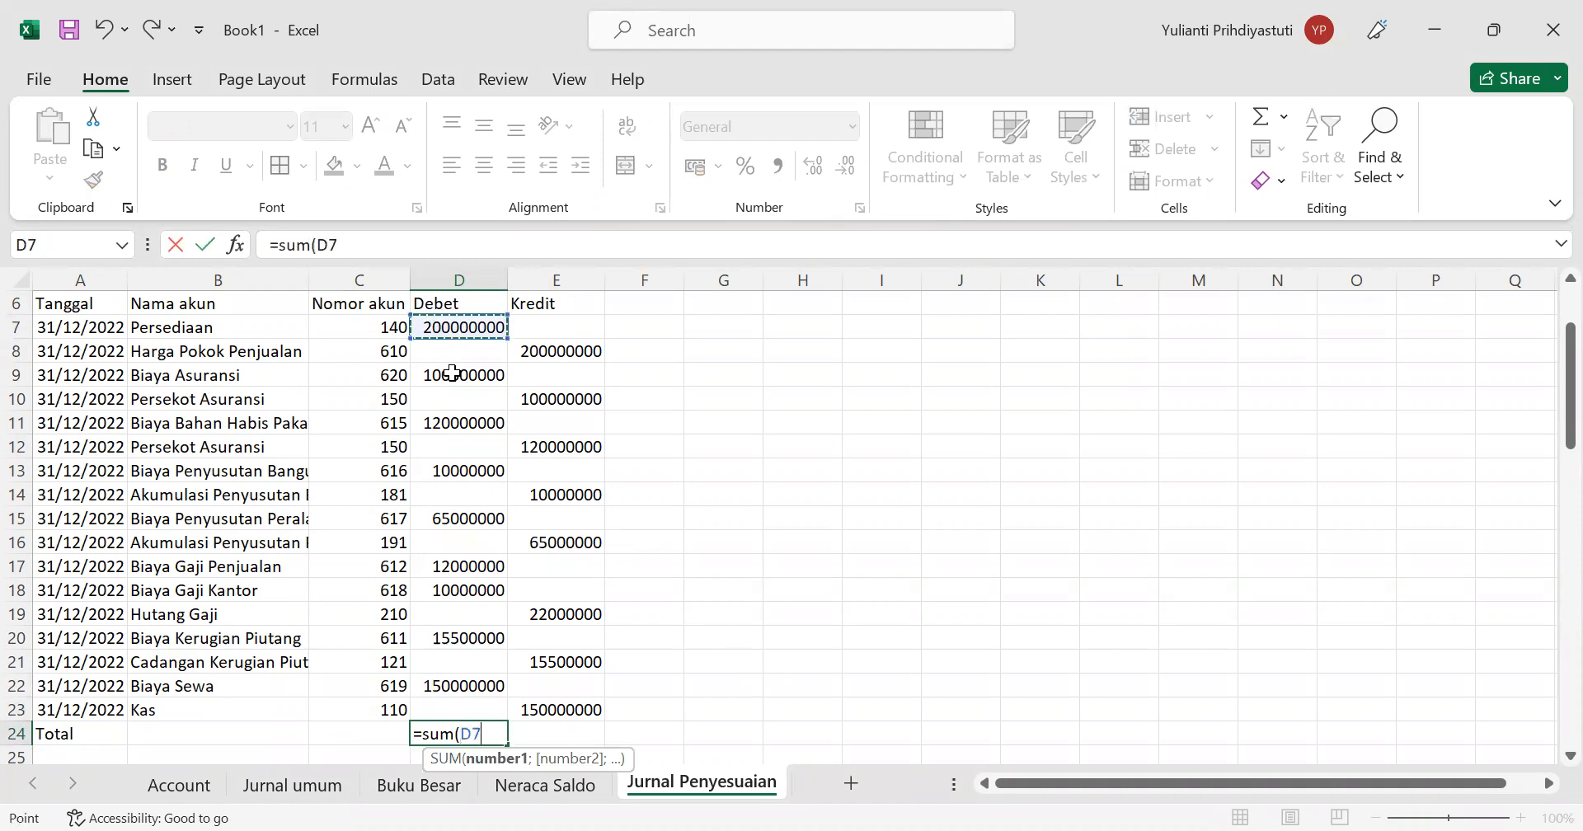
pyautogui.keyDown('shift'); pyautogui.click(485, 684); pyautogui.keyUp('shift')
pyautogui.press('Return')
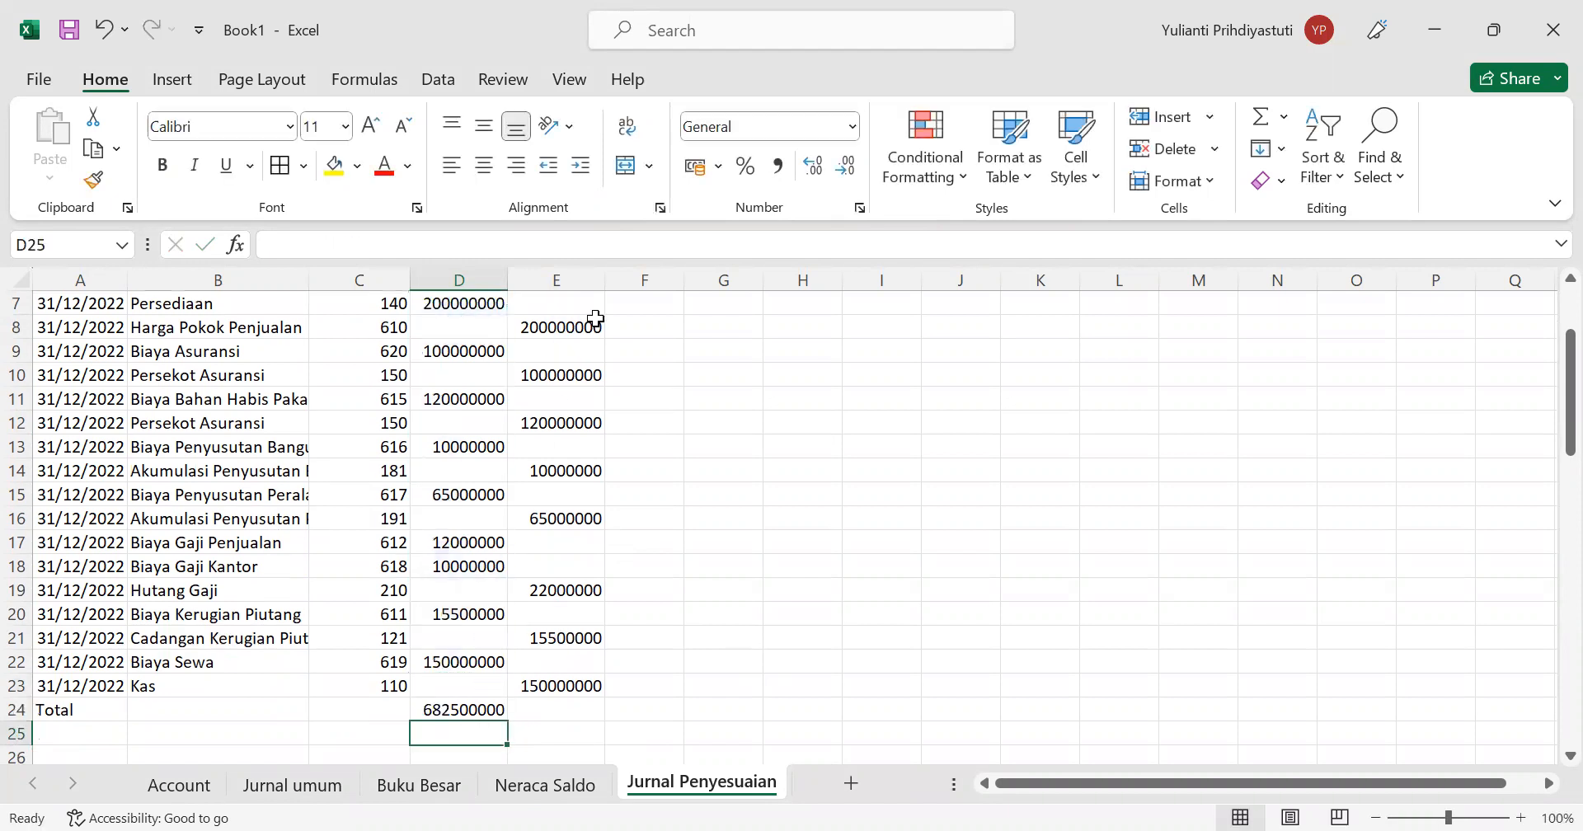
# Step: Total the Kredit column in cell E24 with a SUM formula covering E8 through E23
pyautogui.click(573, 398)
pyautogui.click(536, 707)
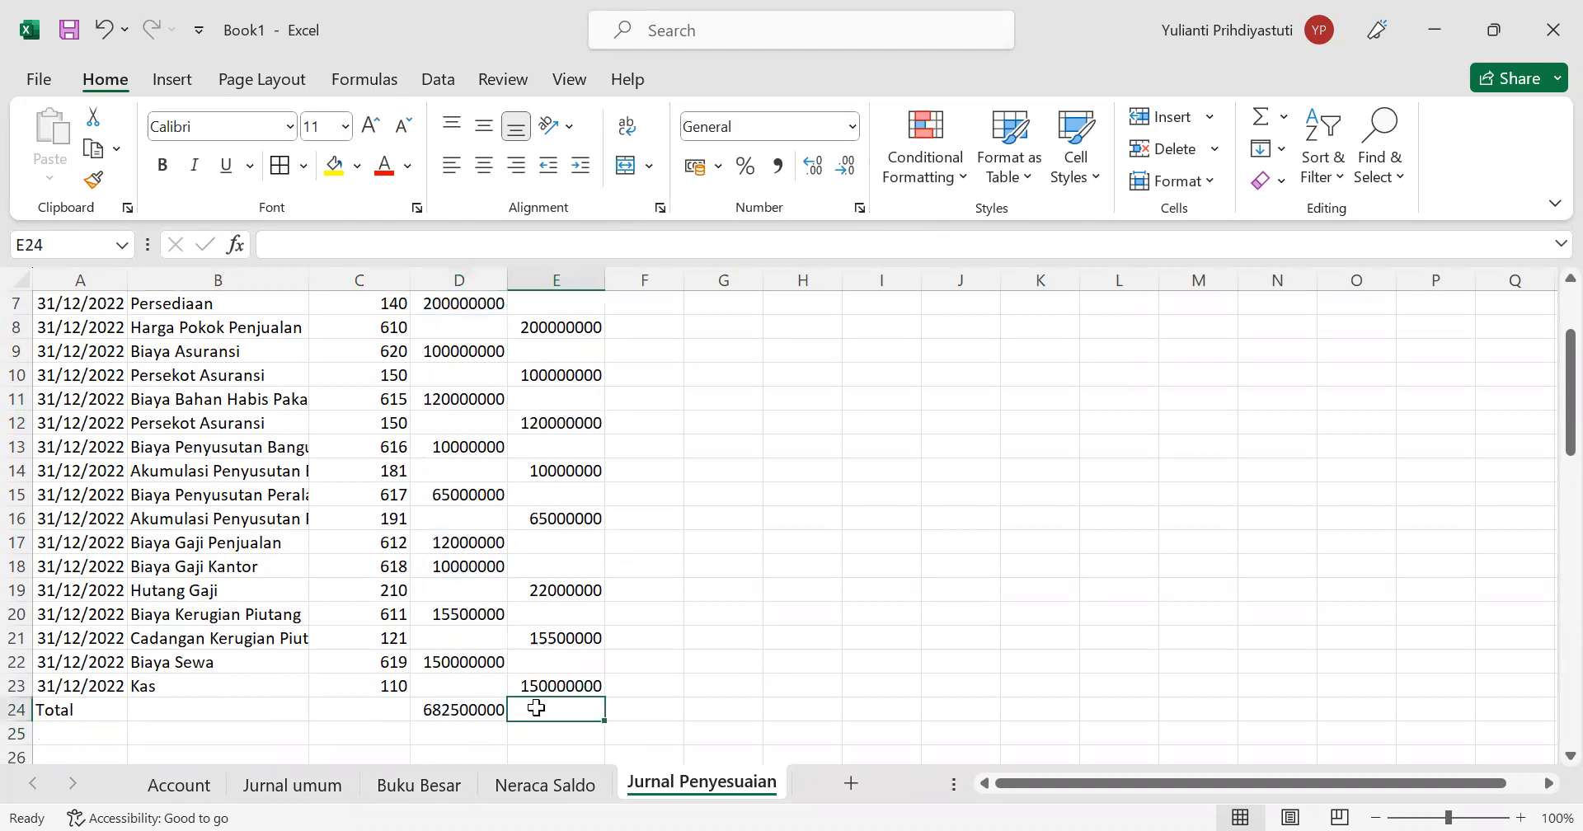
pyautogui.write('=')
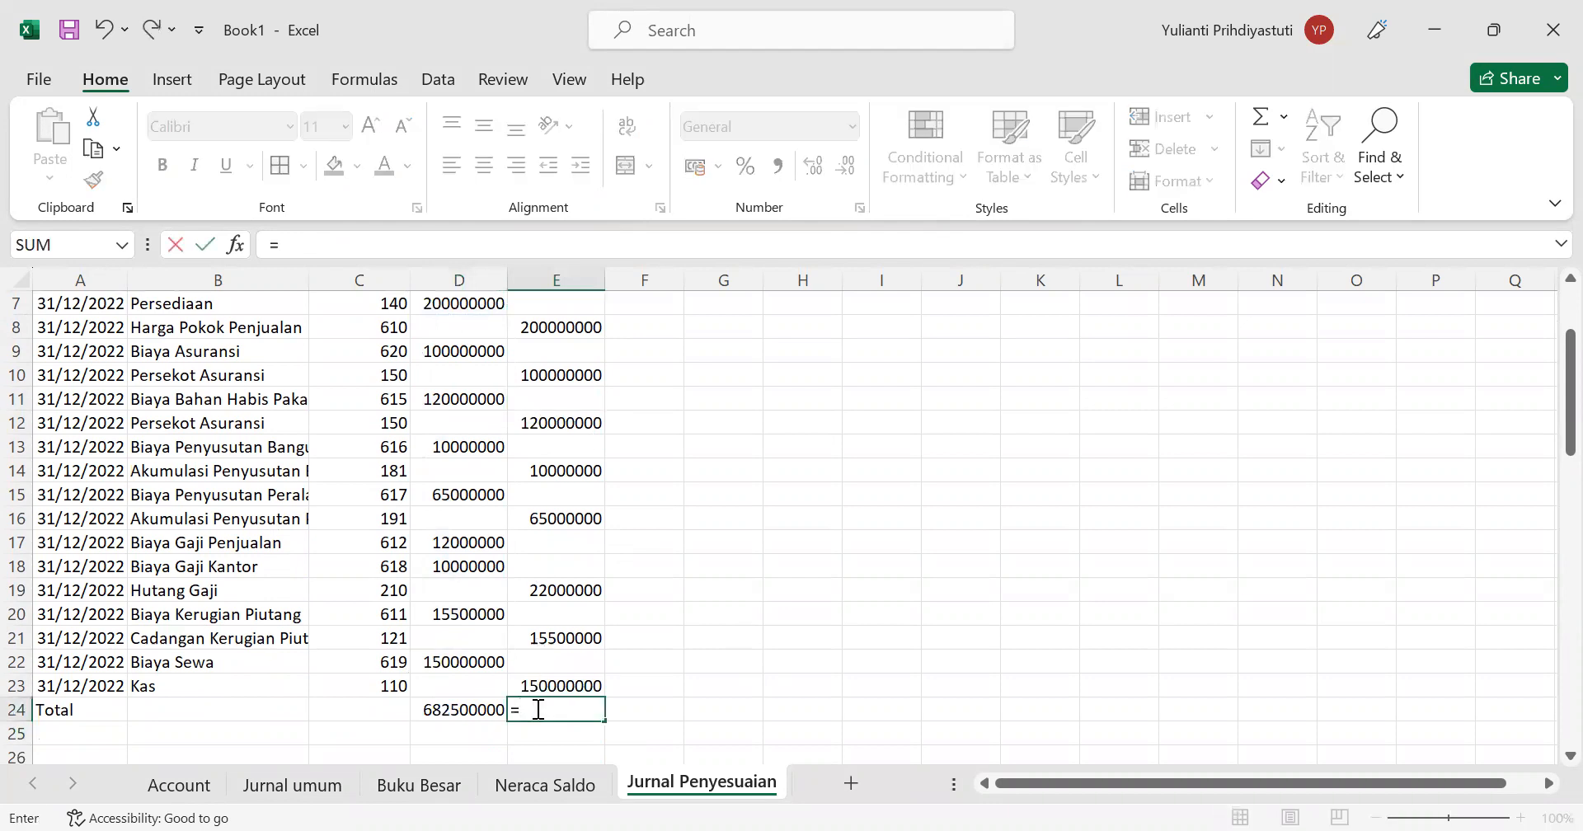
pyautogui.write('sum(')
pyautogui.scroll(2, 580, 568)
pyautogui.click(519, 466)
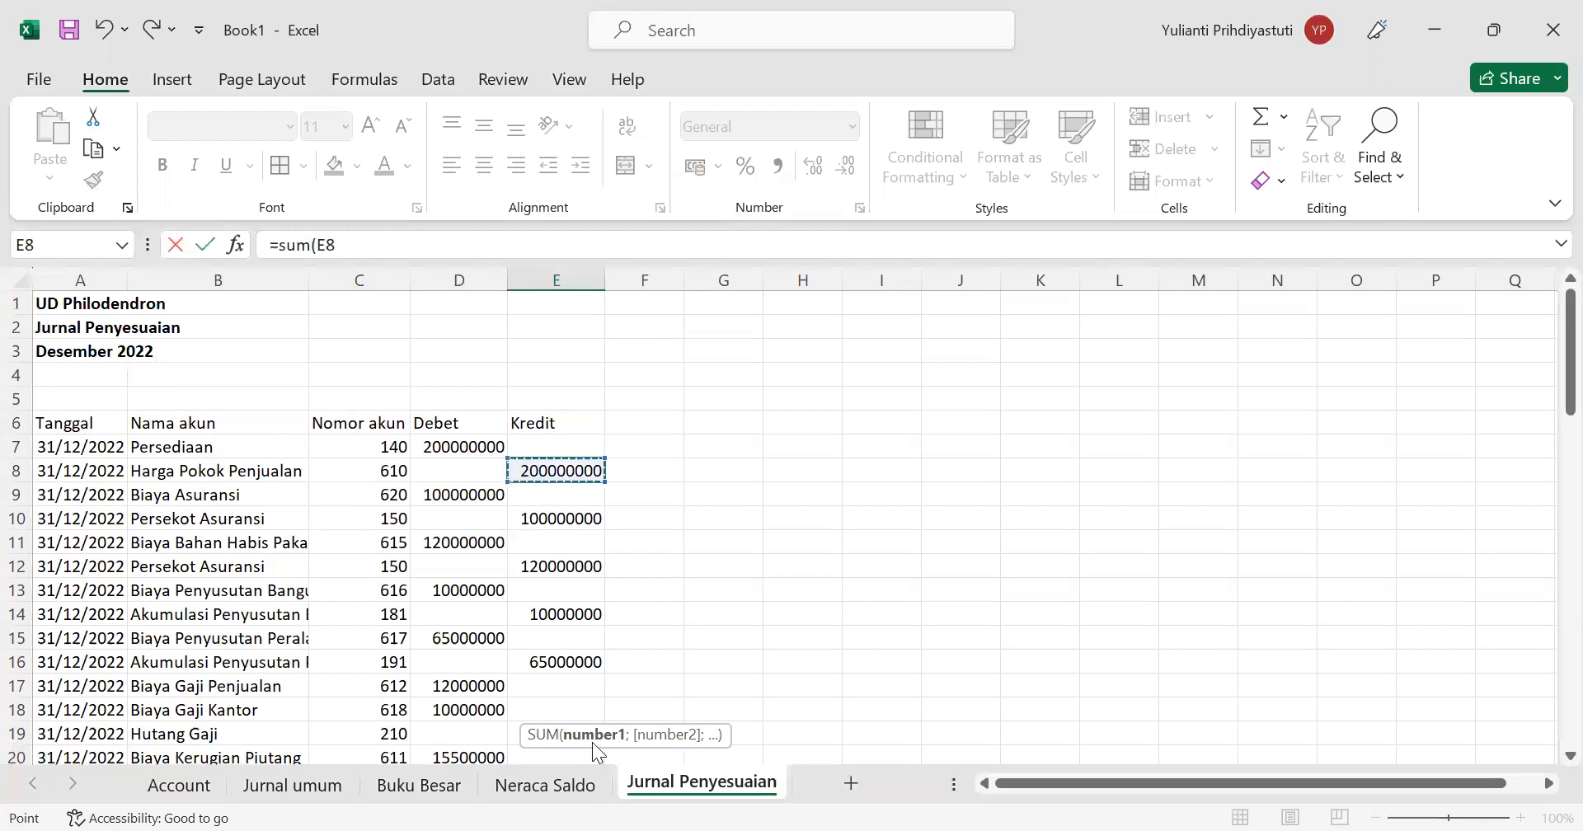
pyautogui.scroll(-2, 582, 678)
pyautogui.keyDown('shift'); pyautogui.click(582, 677); pyautogui.keyUp('shift')
pyautogui.press('Return')
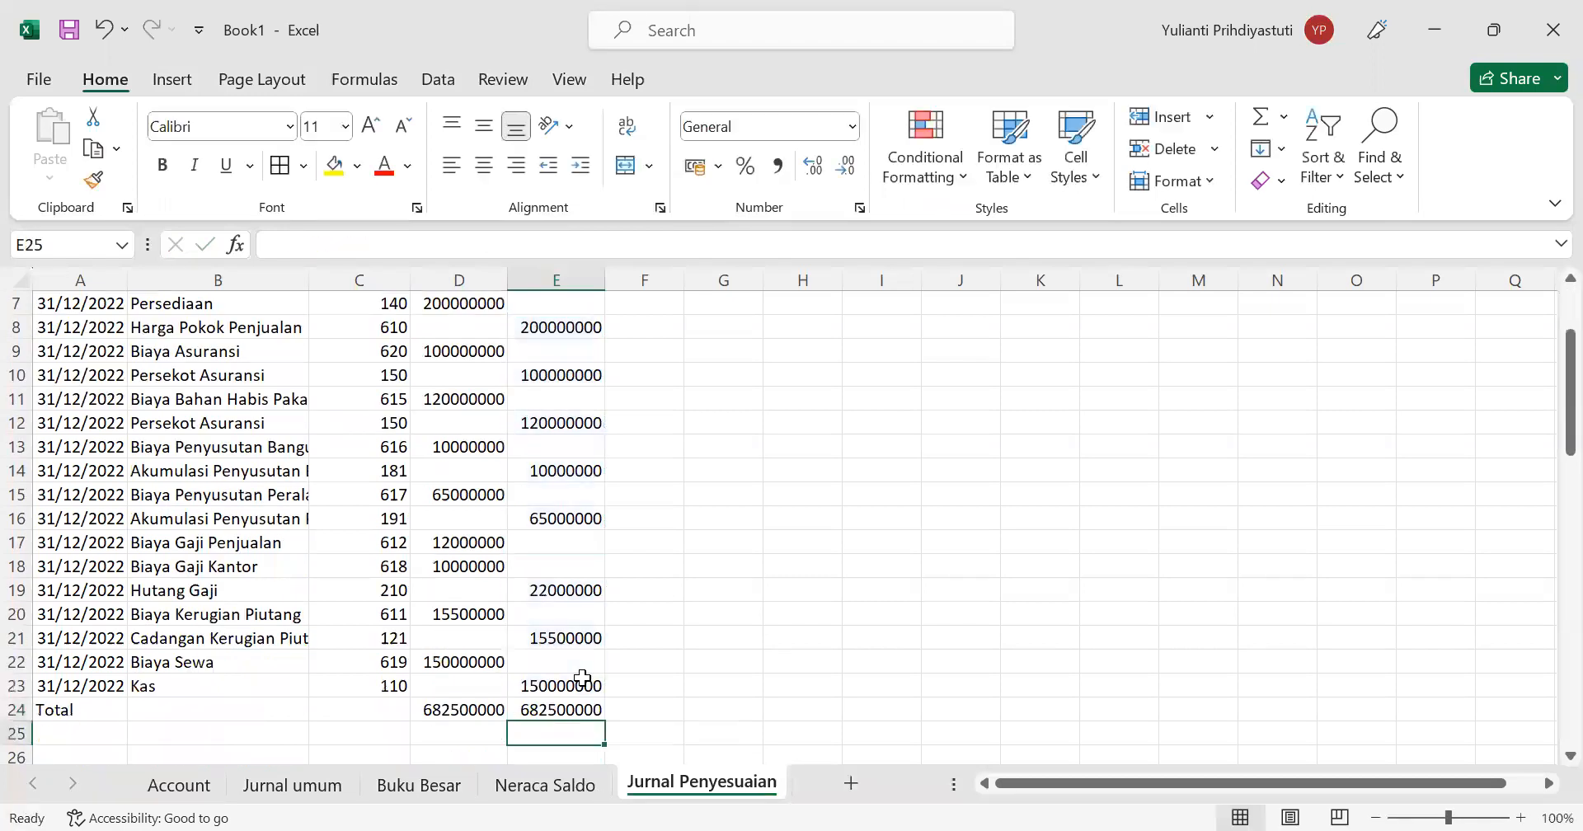
# Step: Format the Debet and Kredit amounts in D7:E24, including the totals, in comma style with thousands separators and no decimals
pyautogui.scroll(2, 450, 354)
pyautogui.moveTo(427, 446); pyautogui.dragTo(577, 740)
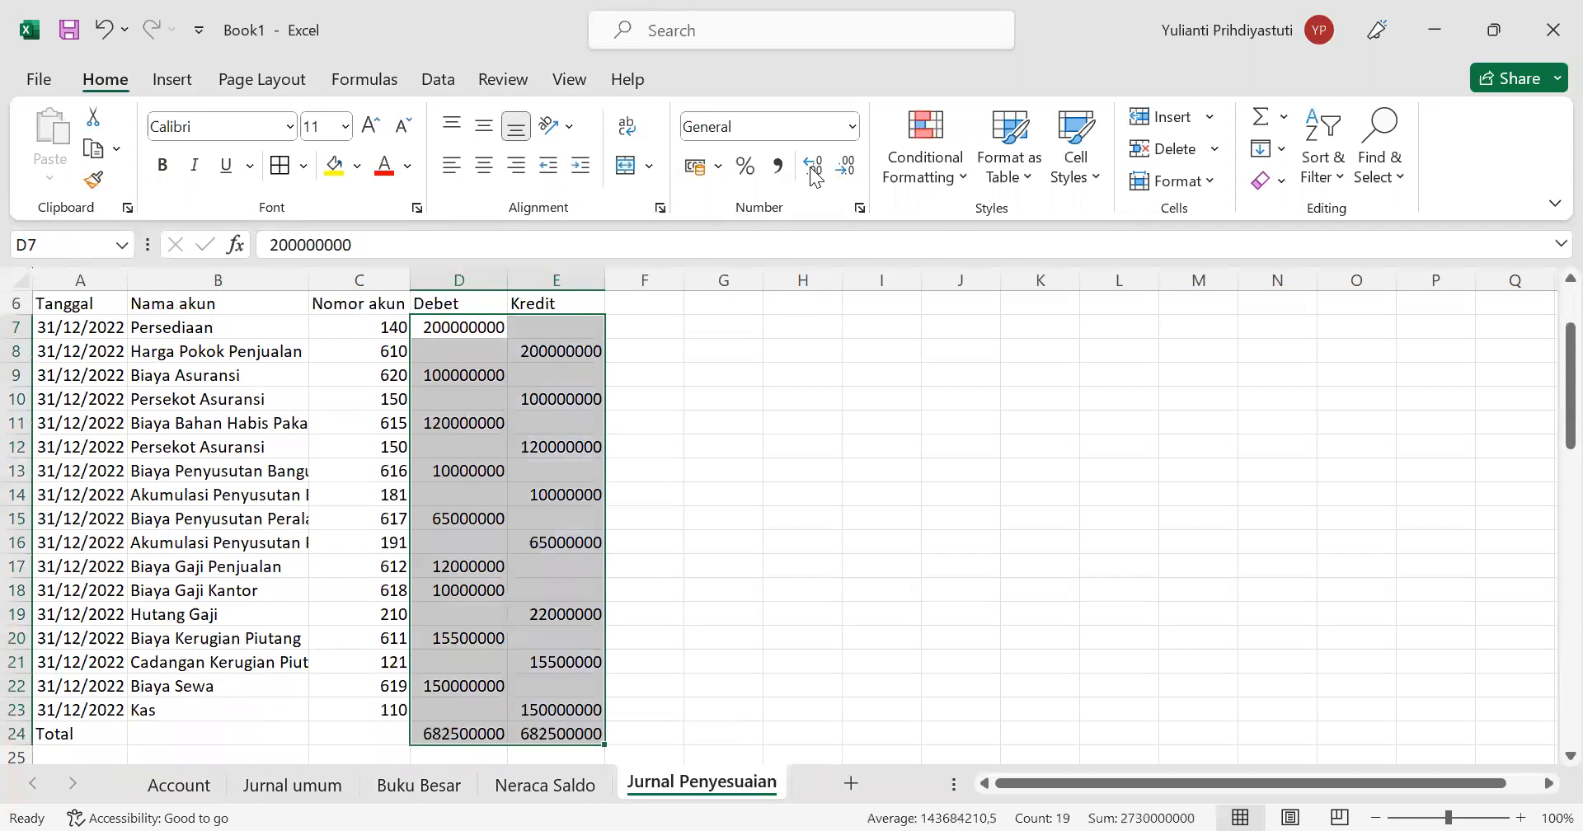
pyautogui.click(781, 177)
pyautogui.click(597, 584)
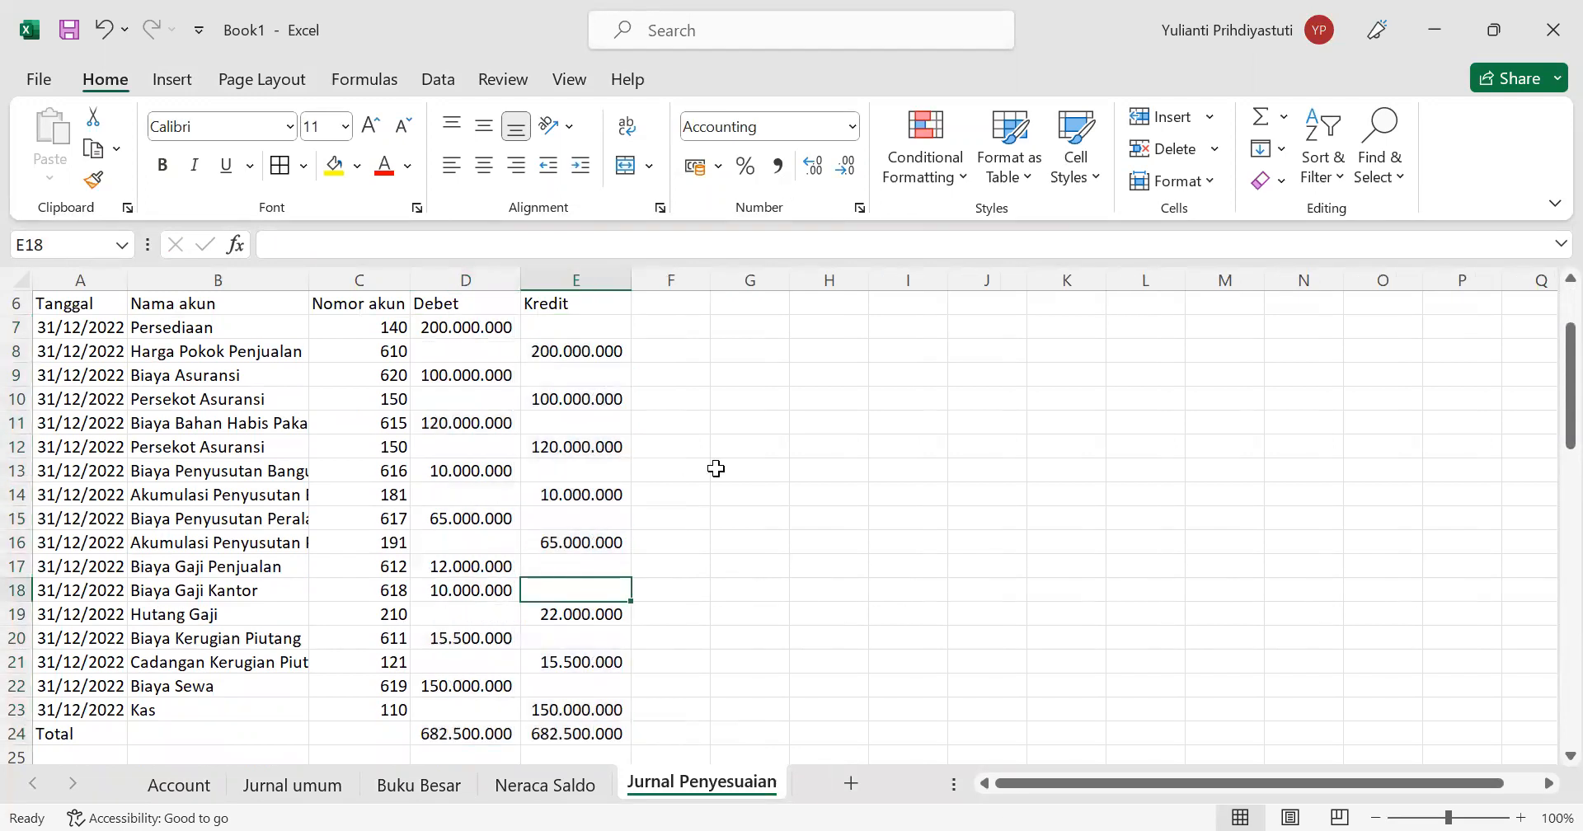
pyautogui.click(466, 348)
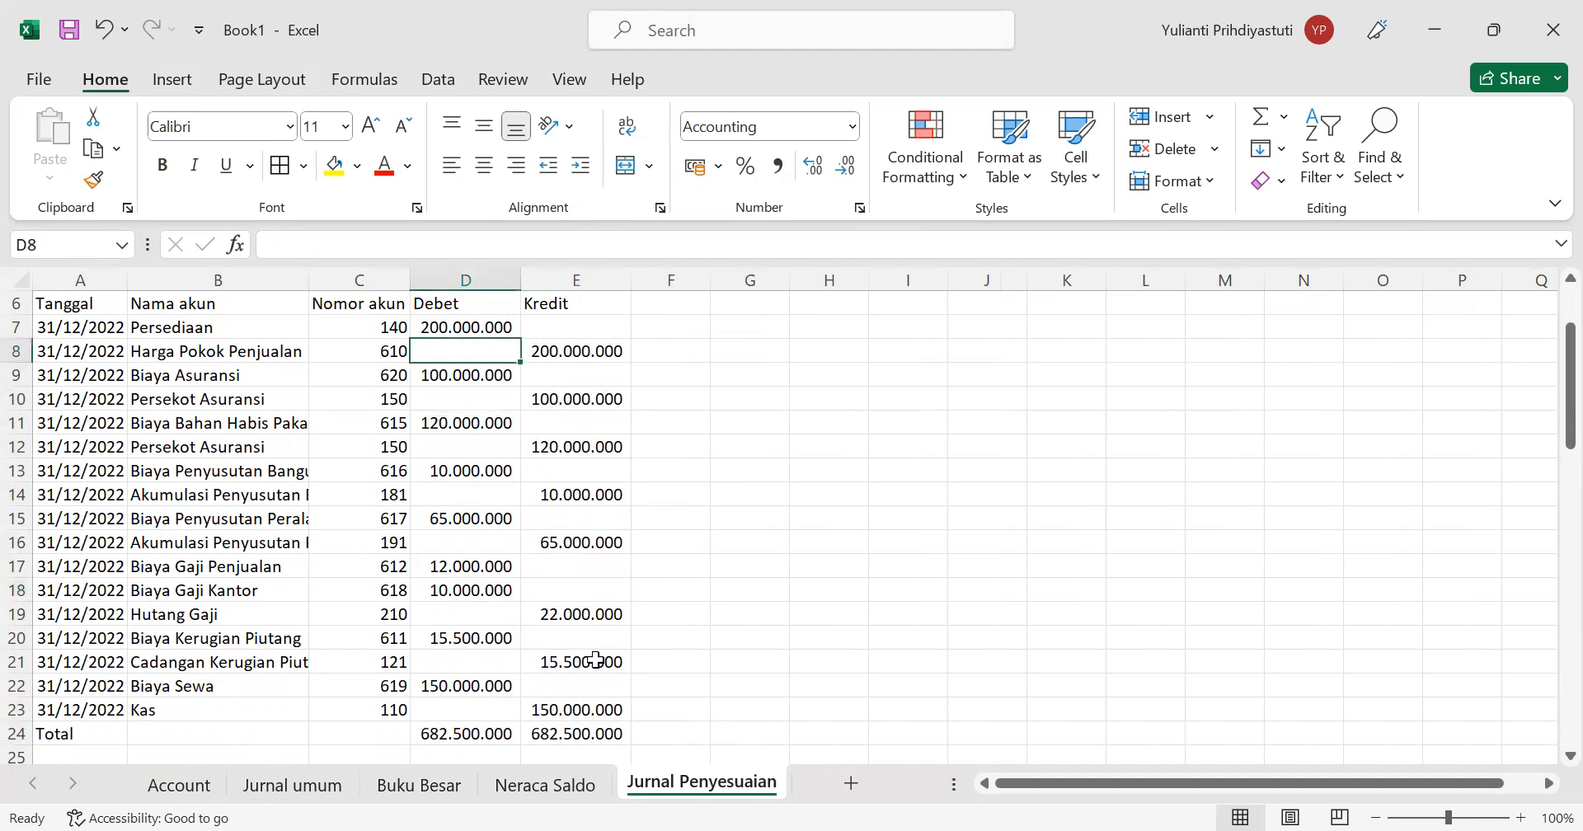
pyautogui.scroll(2, 549, 560)
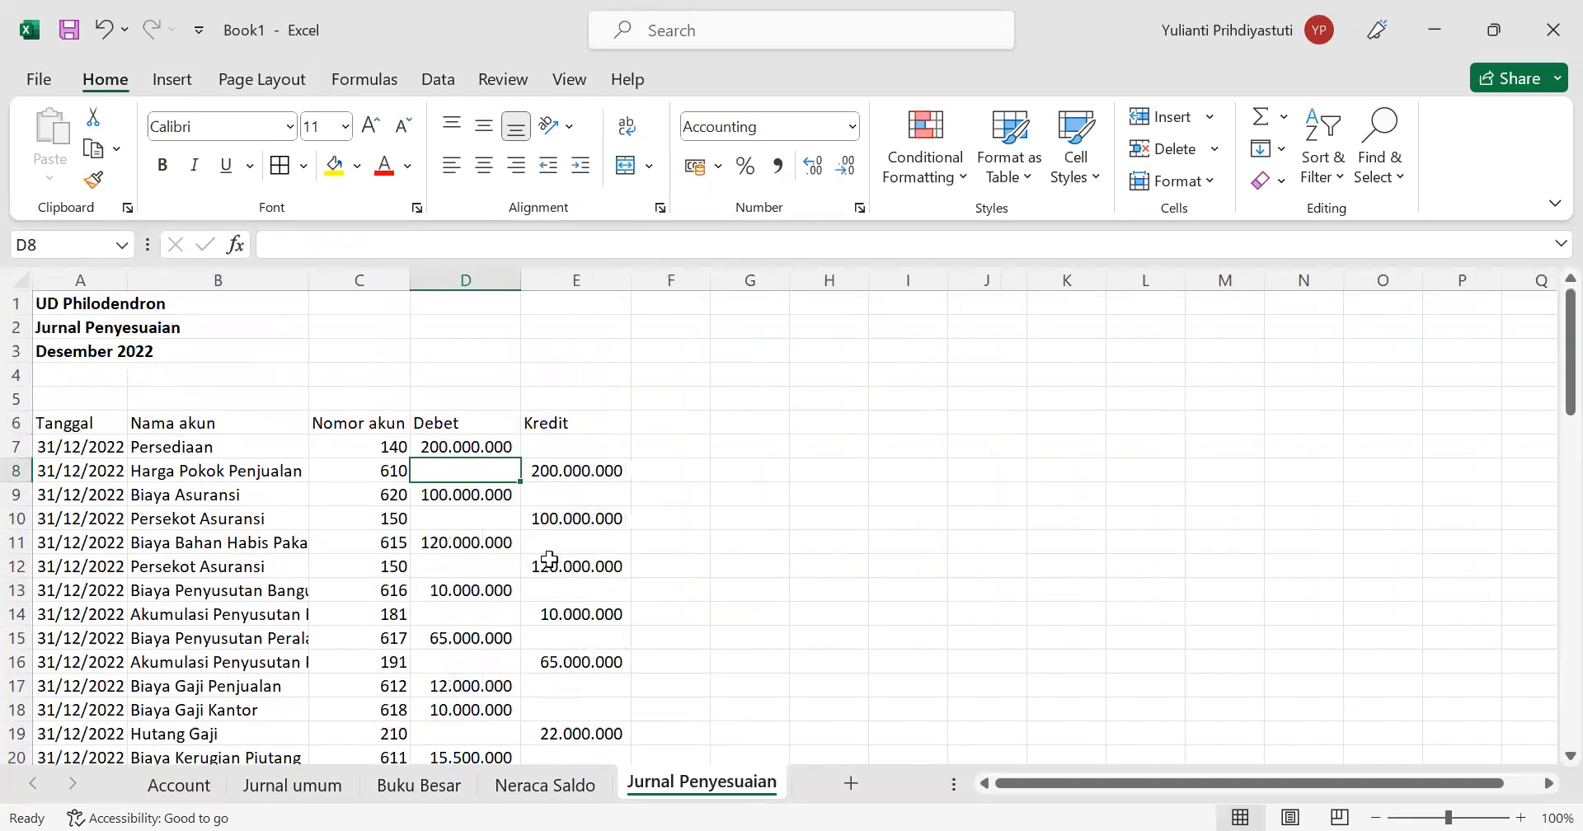